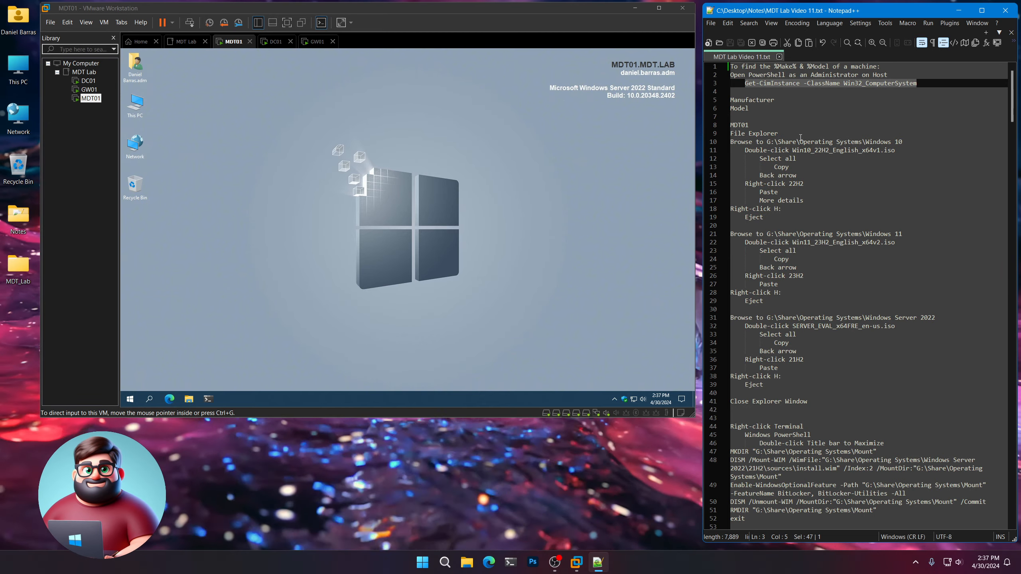
Step: Copy the Get-CimInstance -ClassName Win32_ComputerSystem command from the notes and run it in Windows PowerShell on MDT01
right_click(778, 84)
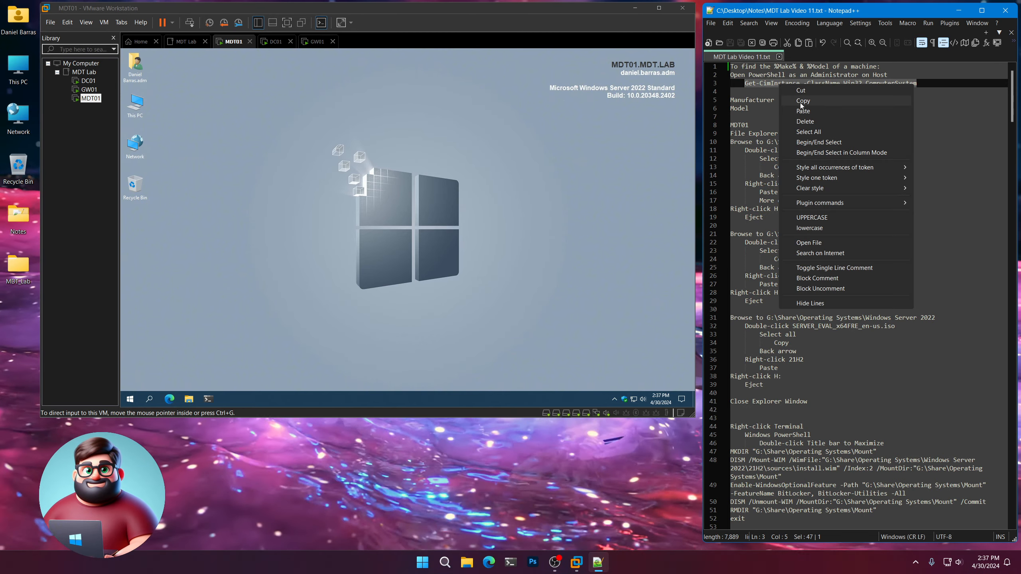
left_click(800, 102)
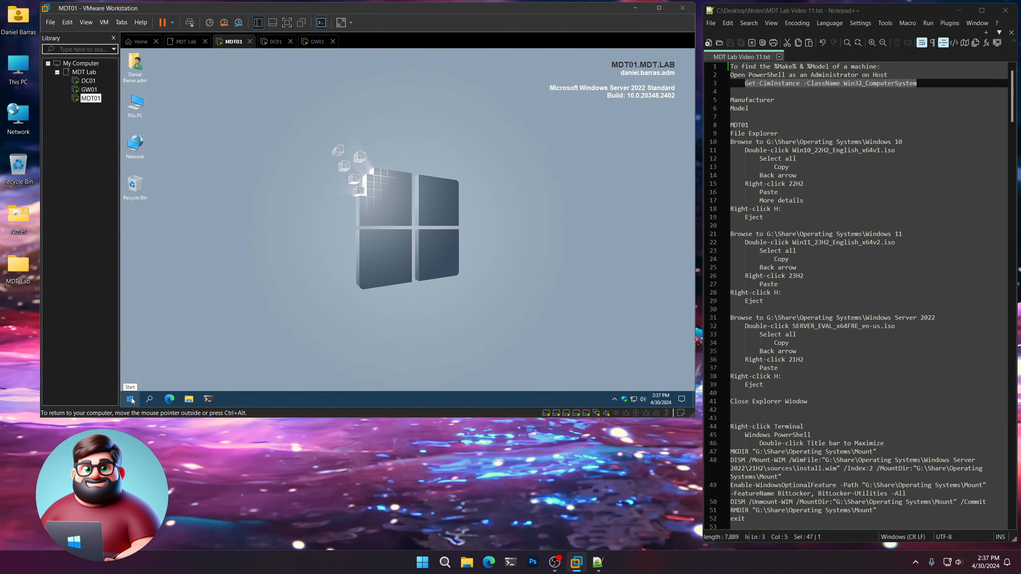
right_click(207, 399)
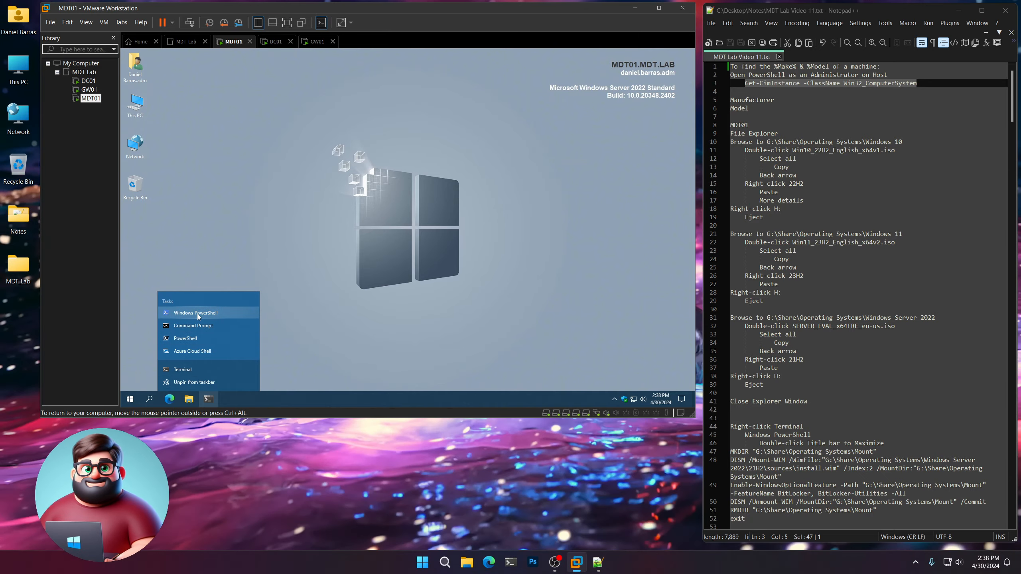
left_click(197, 314)
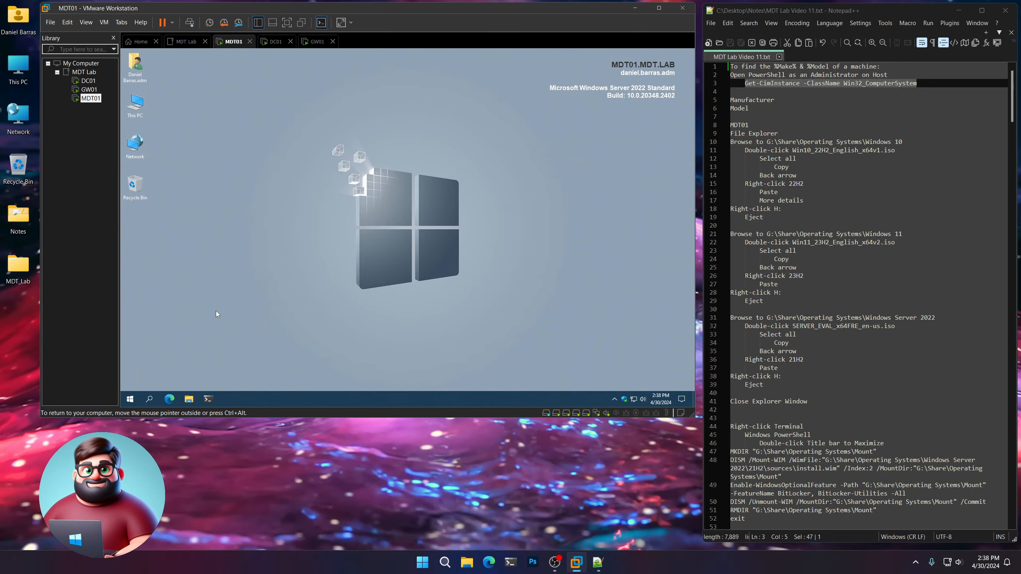
key("ctrl+v")
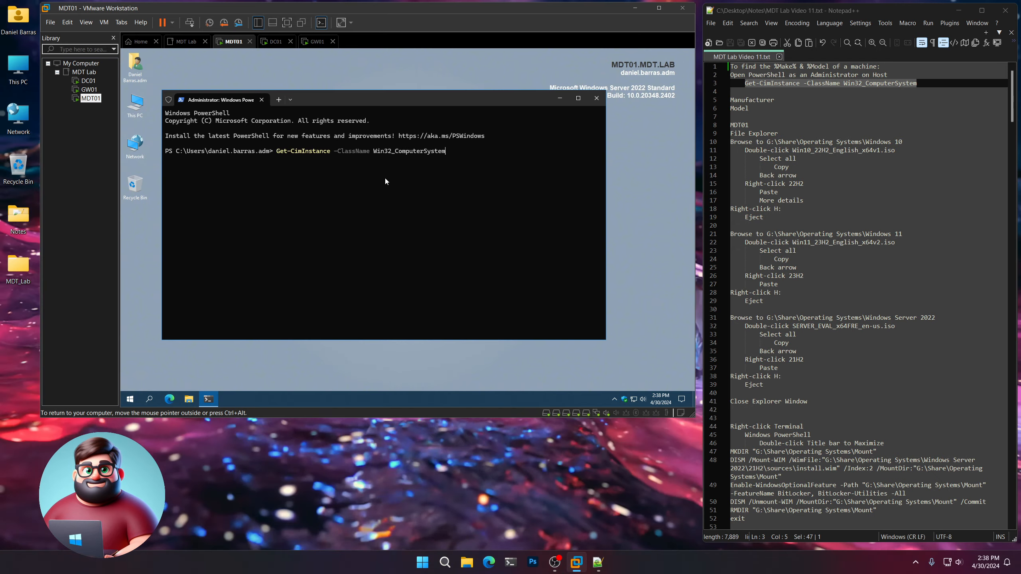
key("Return")
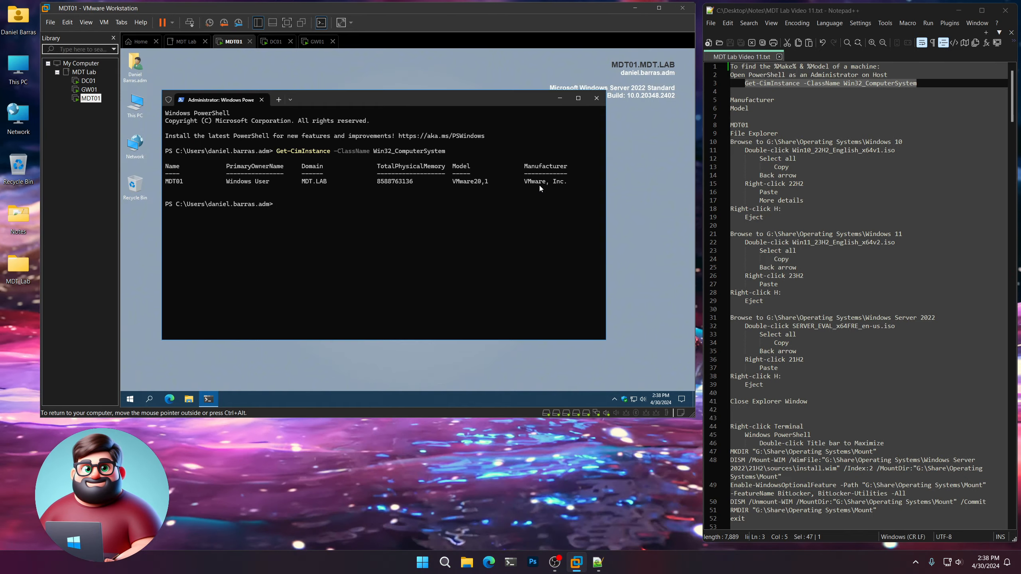
Step: Read through the lab notes to the HP driver pack section and highlight the HP Z8 G4 Workstation model name
scroll(769, 359, "down", 12)
scroll(769, 359, "up", 12)
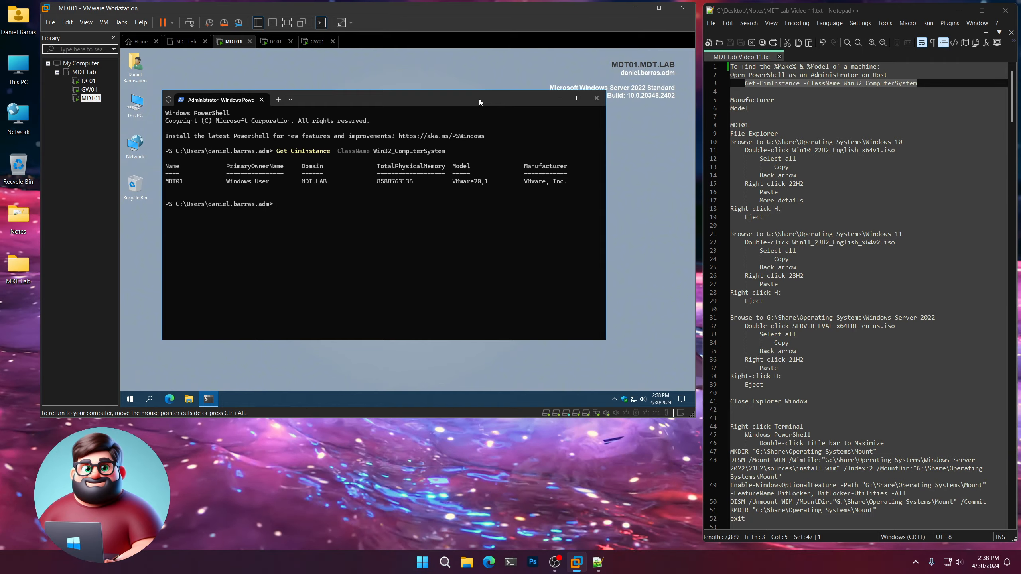
scroll(805, 334, "down", 20)
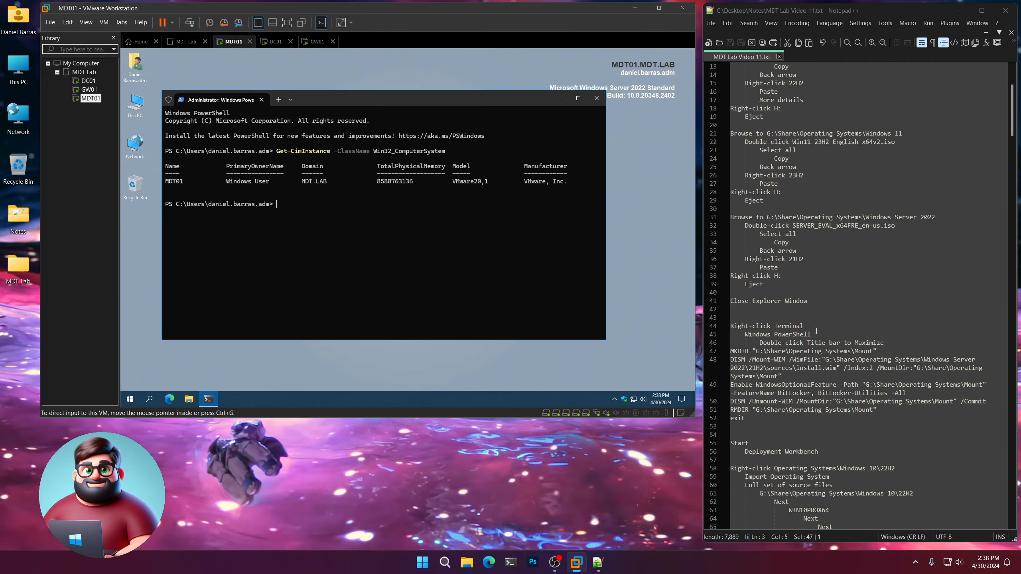
scroll(805, 335, "down", 19)
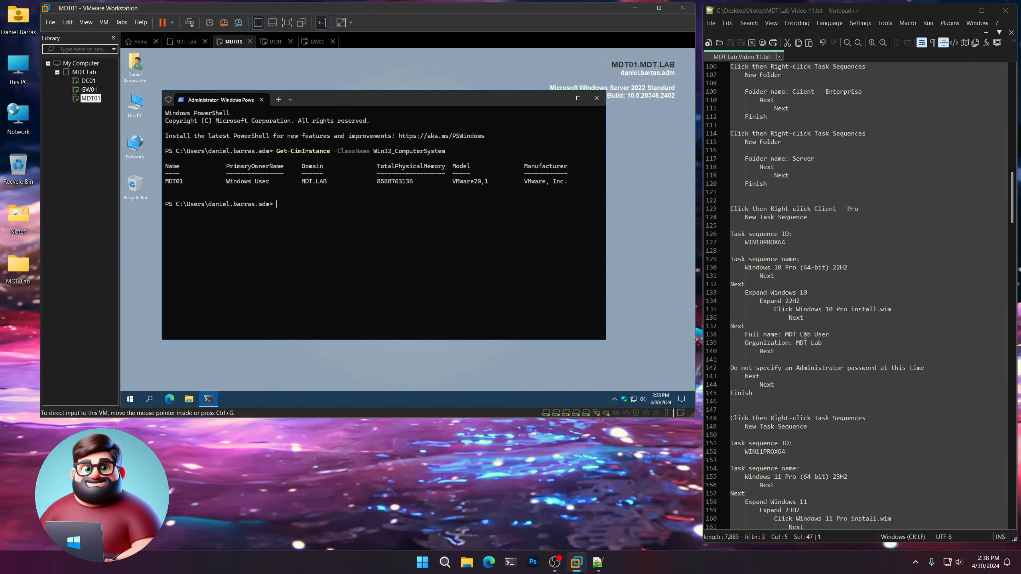
scroll(805, 335, "down", 6)
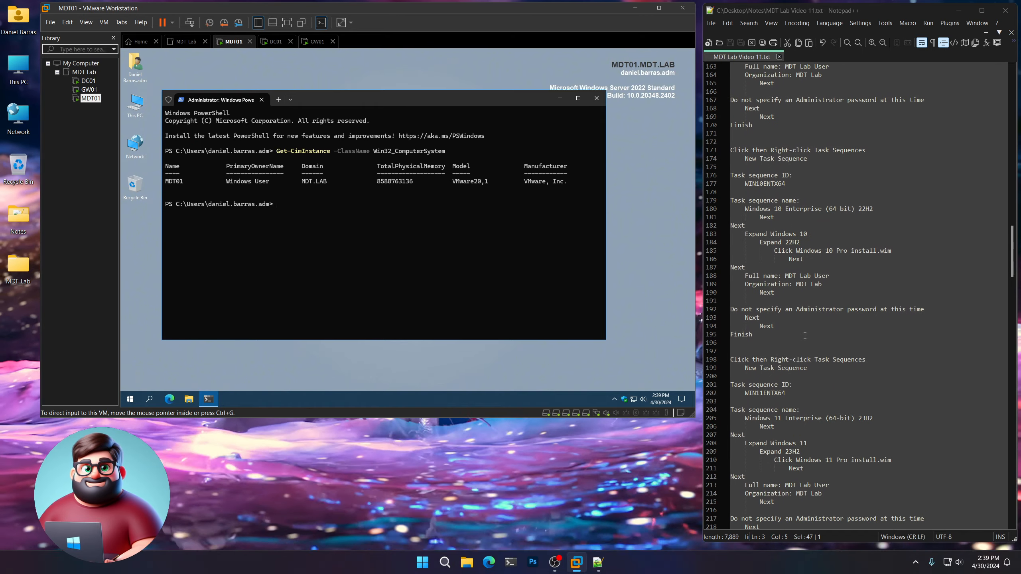
scroll(805, 335, "down", 20)
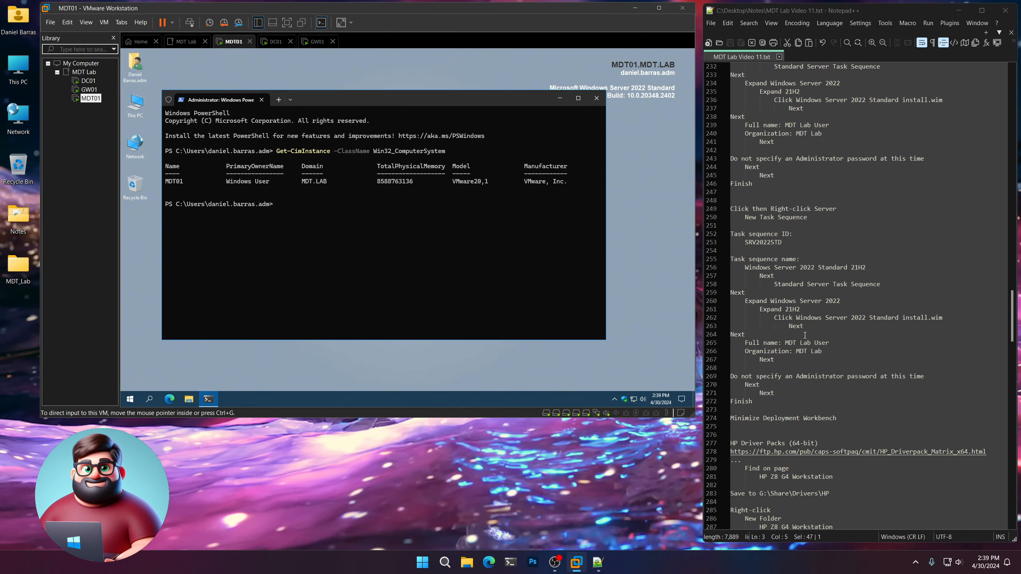
scroll(805, 335, "down", 12)
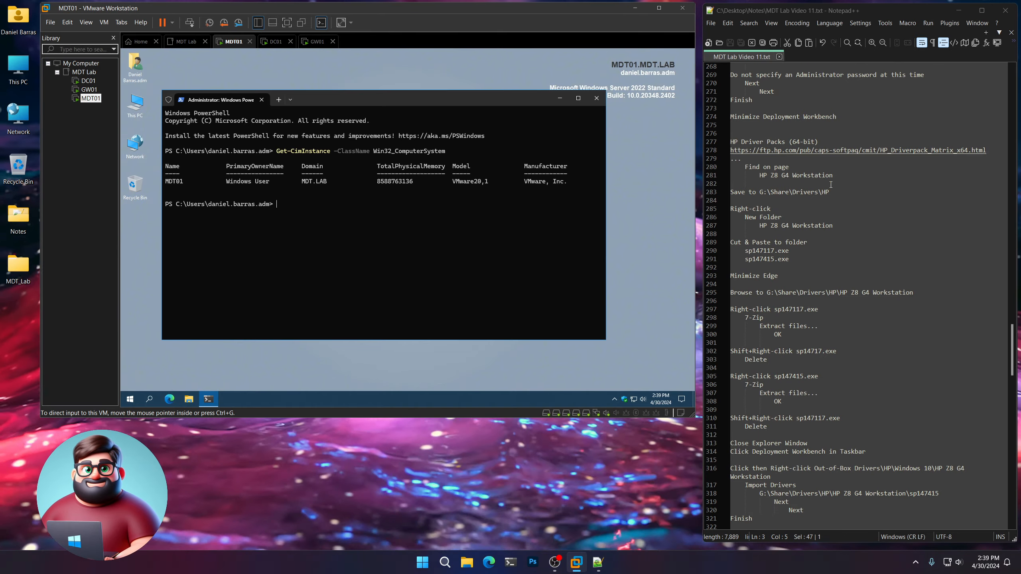
left_click_drag(836, 174, 756, 176)
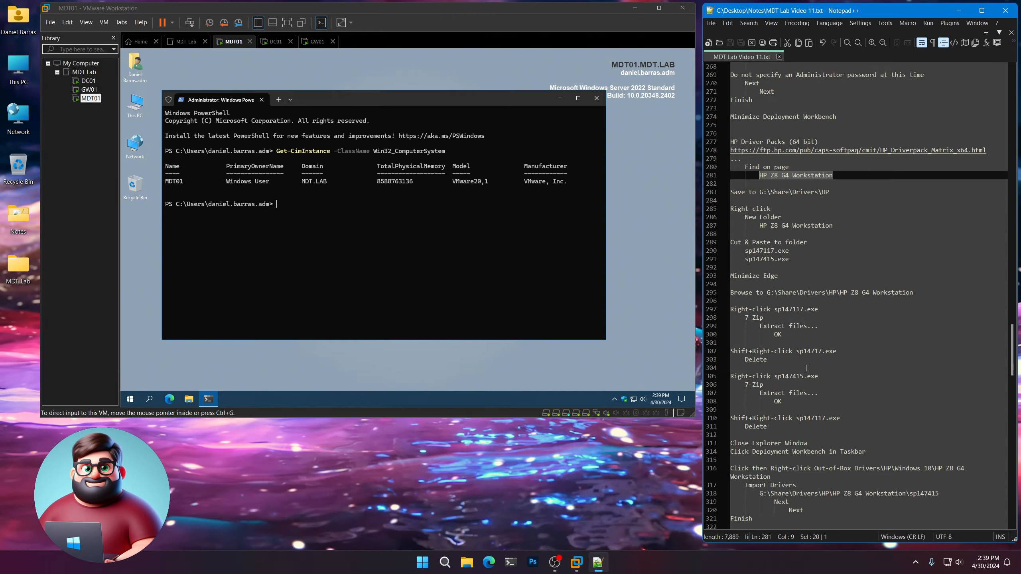
Step: Read on to the Dell driver pack section of the notes and highlight the Latitude 7640 folder name
scroll(806, 368, "up", 4)
scroll(806, 368, "down", 19)
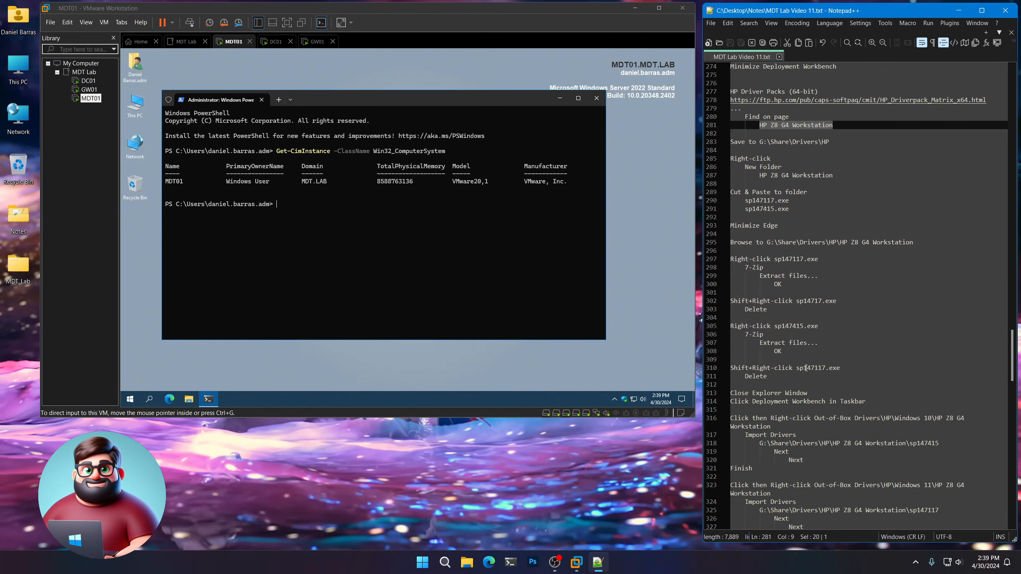
scroll(806, 368, "down", 2)
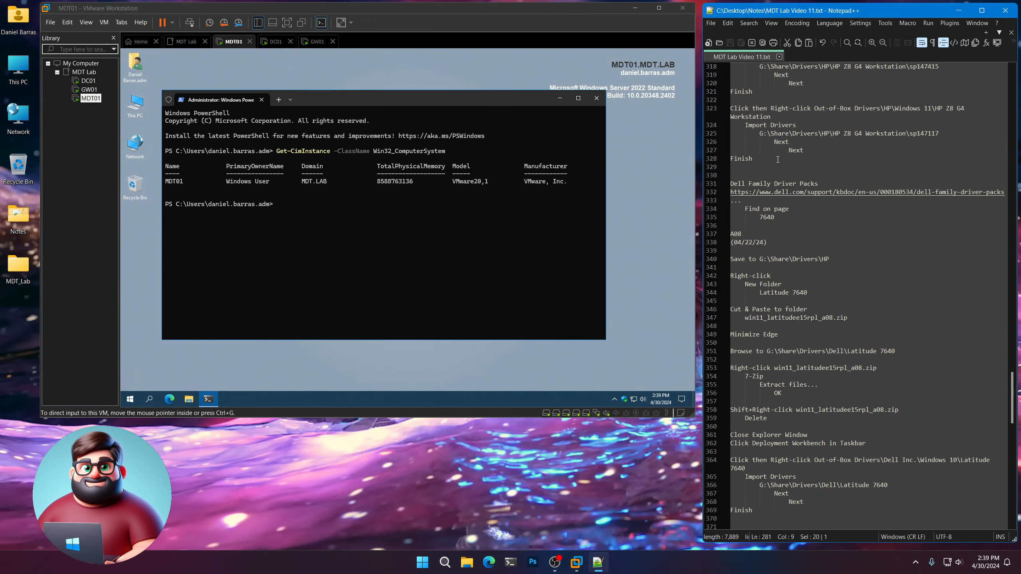
scroll(803, 284, "down", 3)
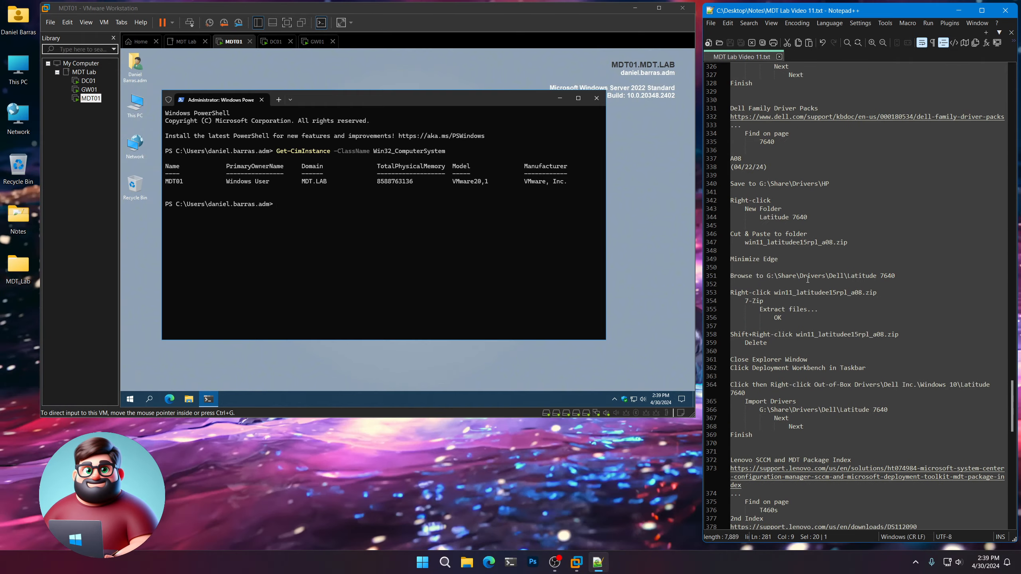
left_click_drag(807, 218, 767, 216)
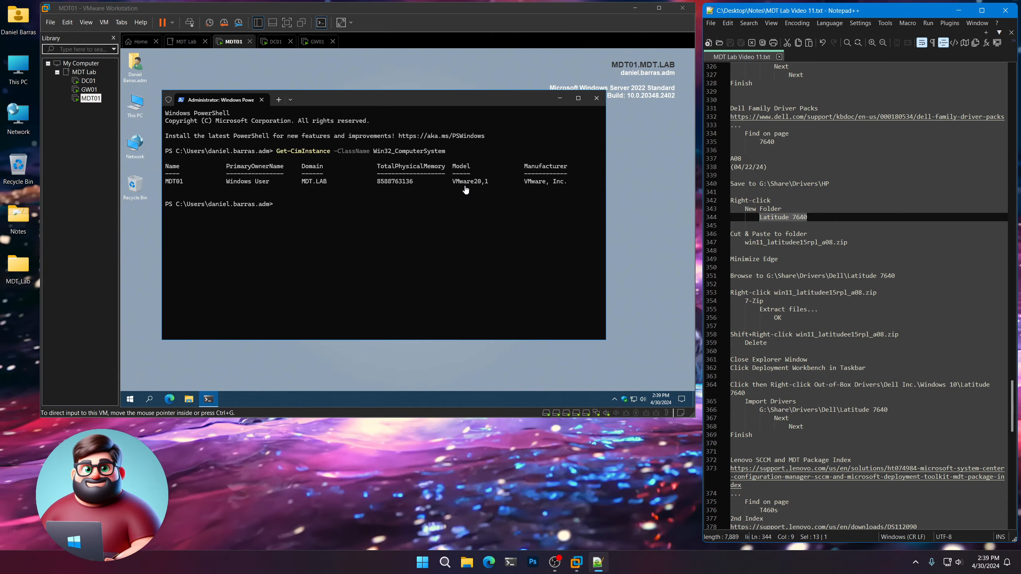
Step: Examine the Lenovo driver package section of the notes, highlighting the T460s and ThinkPad T460s model names
left_click(777, 317)
scroll(790, 304, "down", 11)
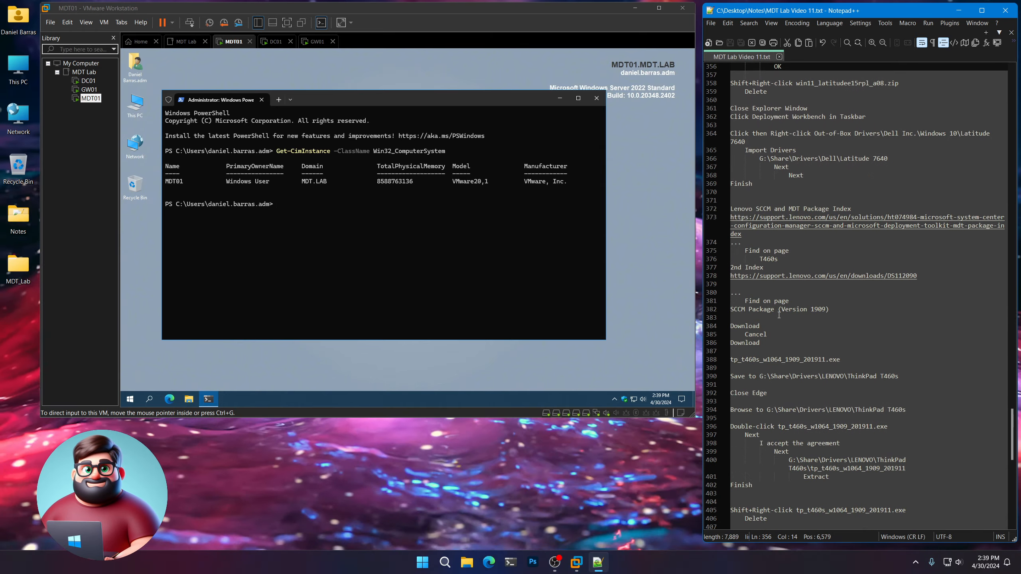
scroll(789, 301, "down", 3)
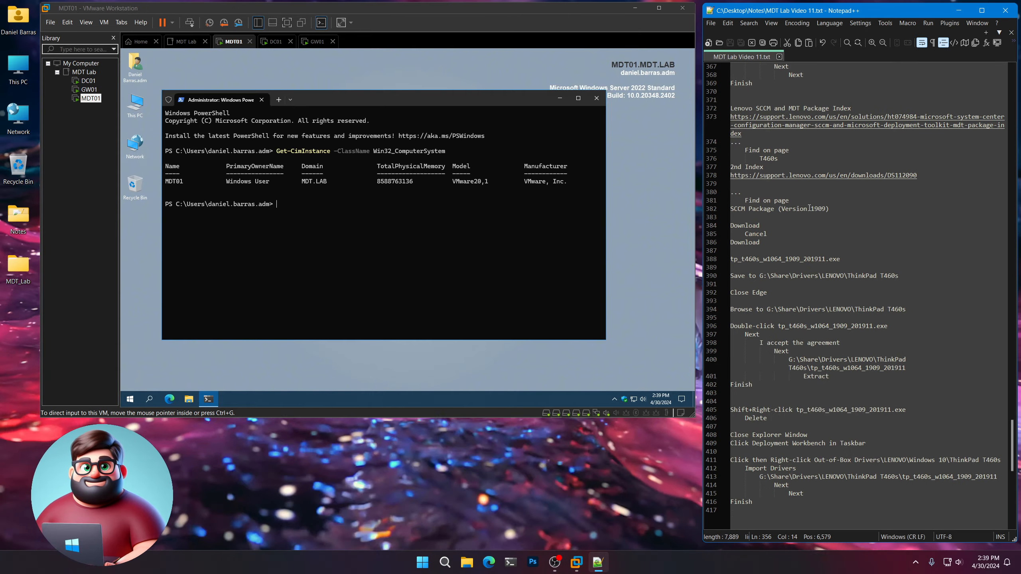
double_click(758, 158)
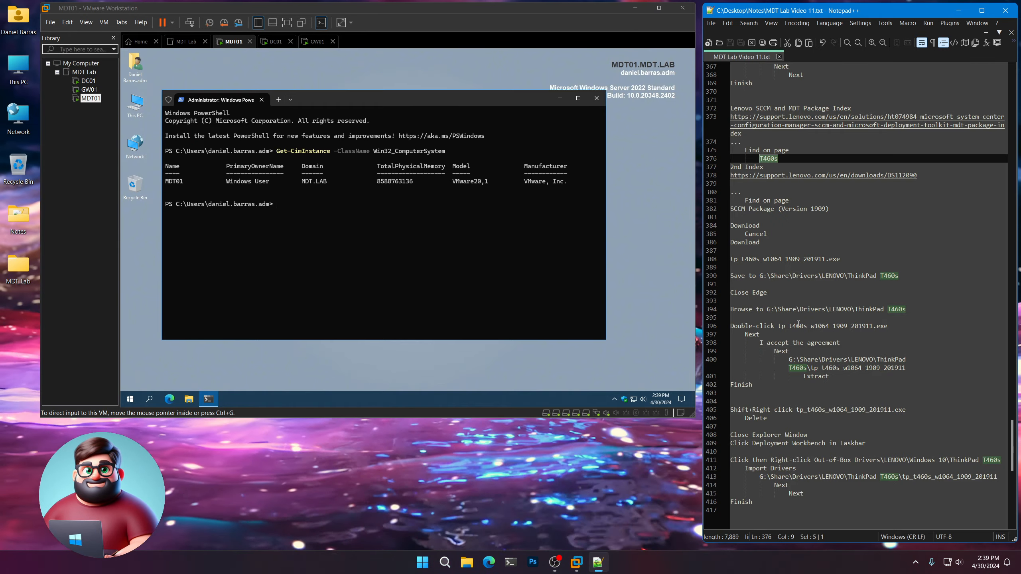
left_click_drag(847, 275, 899, 273)
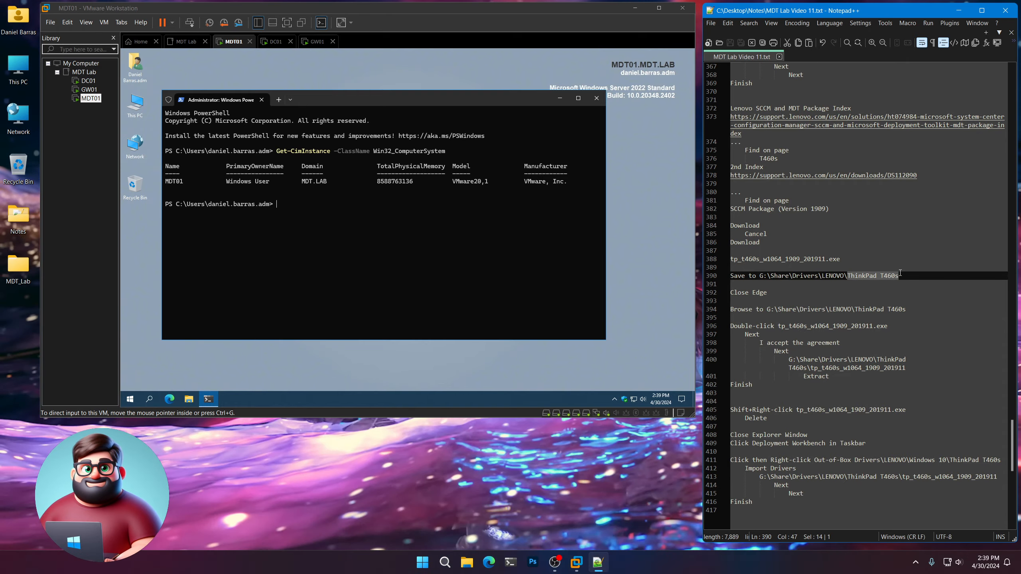
left_click_drag(880, 276, 902, 275)
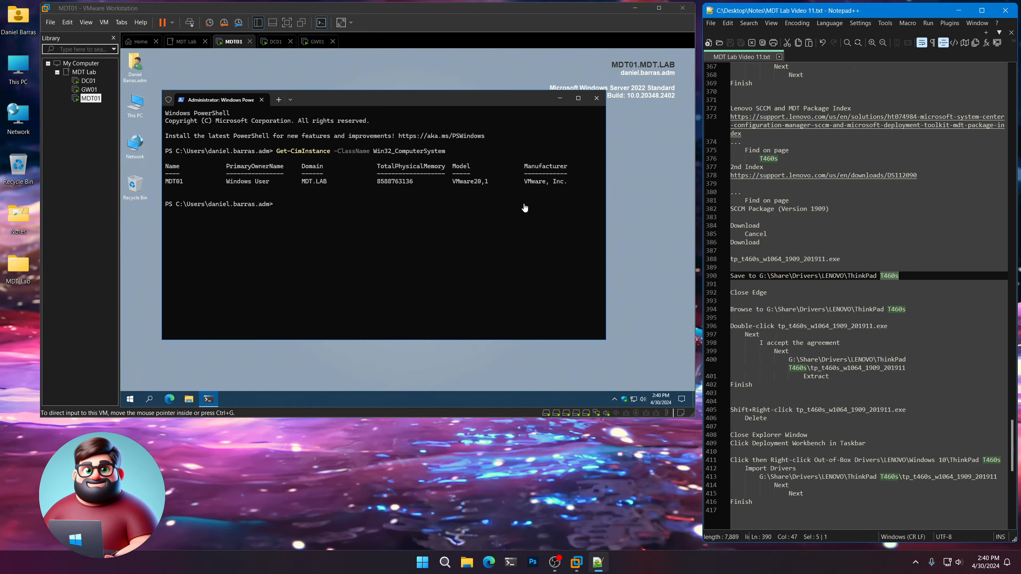
Step: Close the PowerShell window on MDT01 and review the opening notes on finding a machine's manufacturer and model
left_click(596, 98)
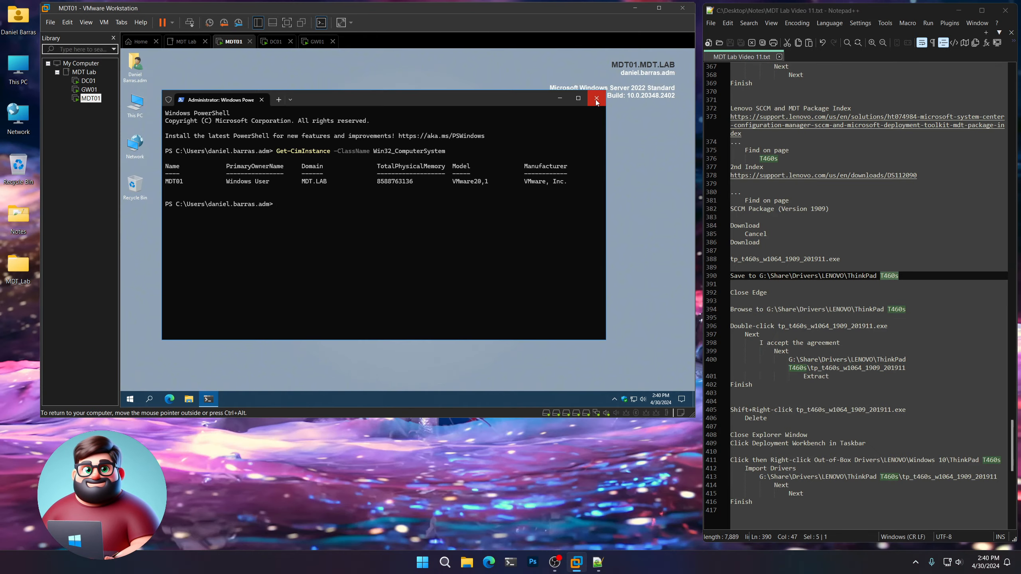
left_click_drag(1019, 440, 1012, 79)
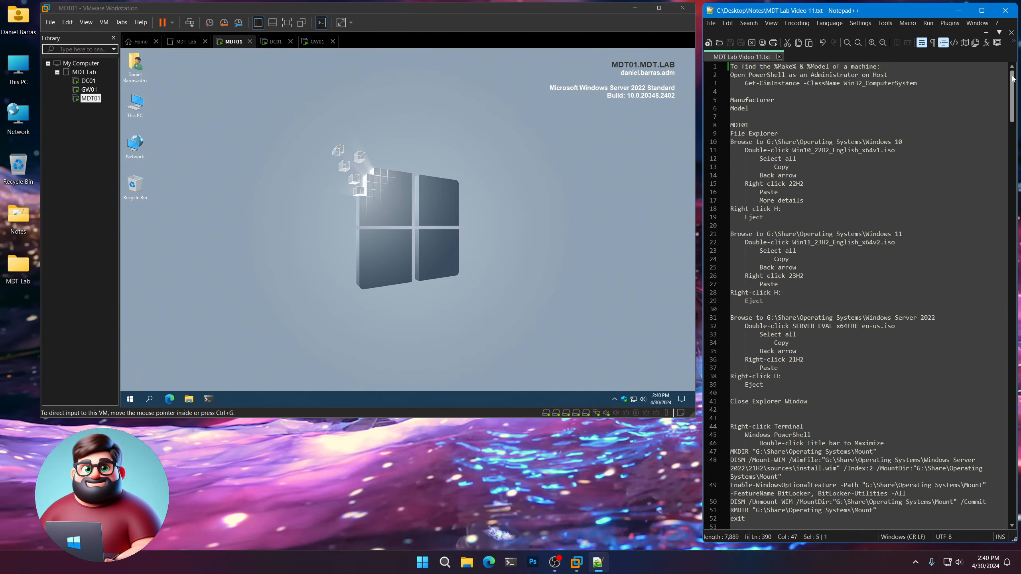
left_click_drag(917, 83, 700, 56)
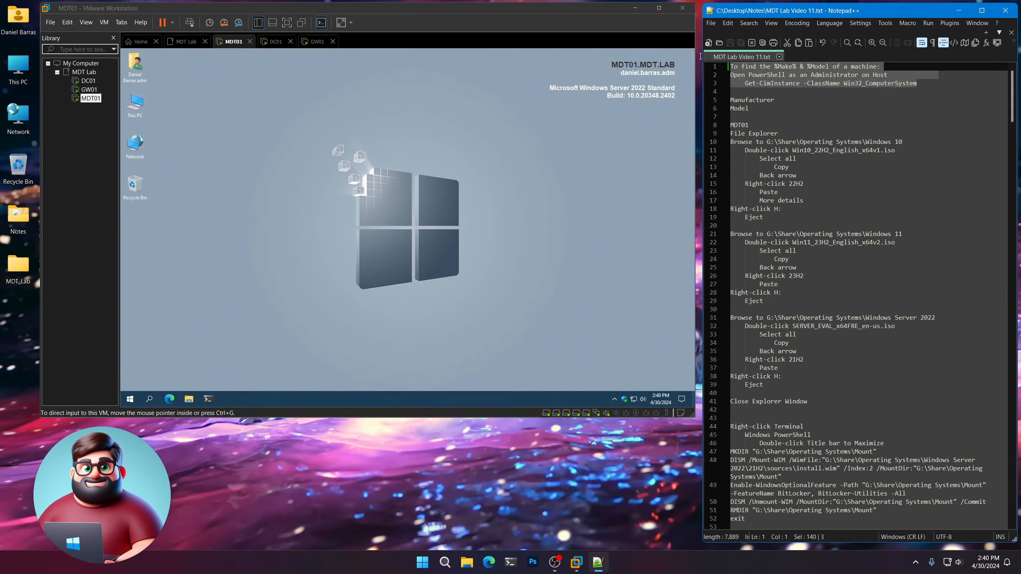
left_click_drag(749, 108, 730, 100)
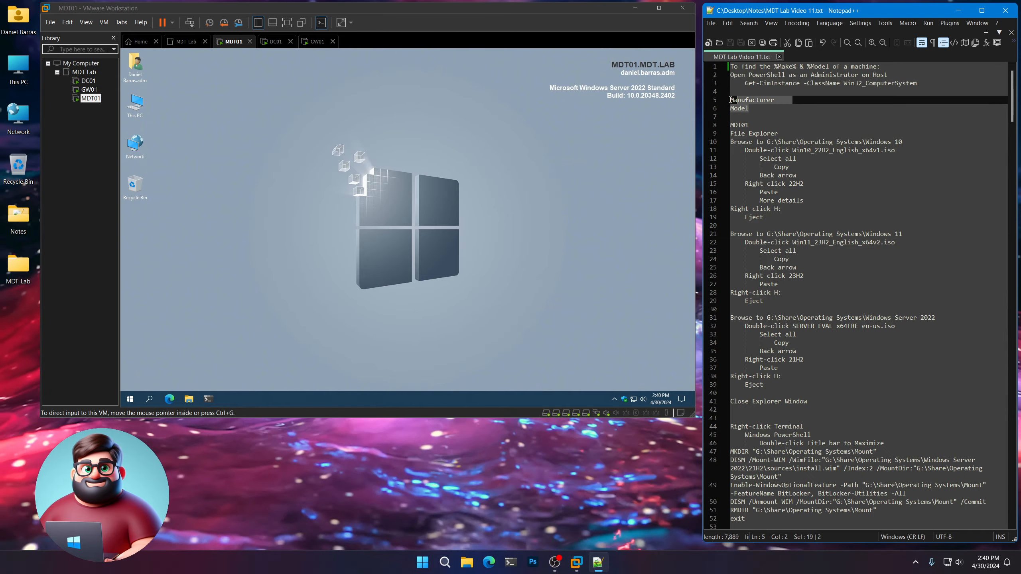
left_click(755, 107)
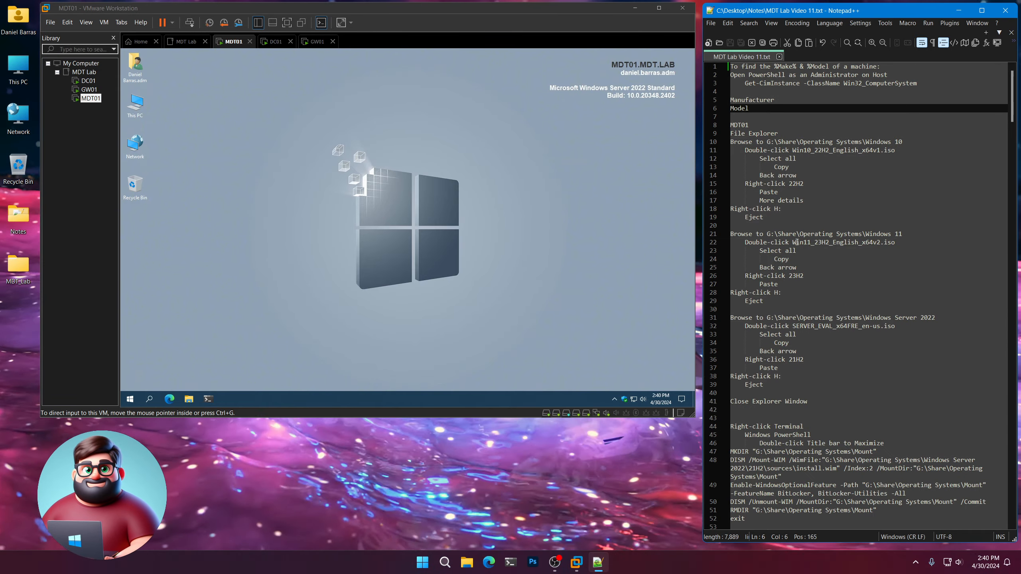
Step: Highlight the Windows 10 copy instructions in the notes and browse to G:\Share\Operating Systems on MDT01
scroll(796, 242, "down", 1)
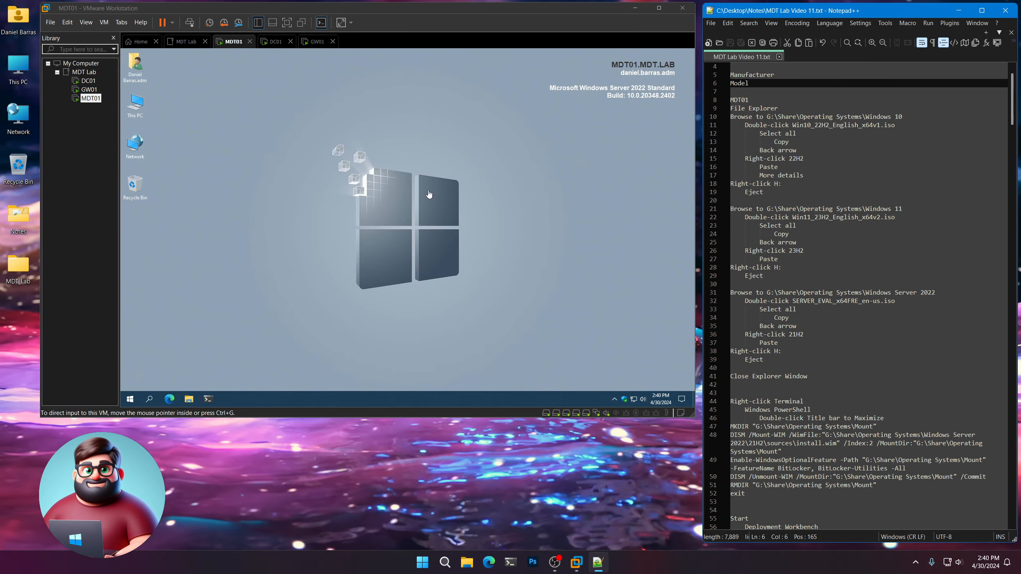
left_click_drag(769, 191, 730, 107)
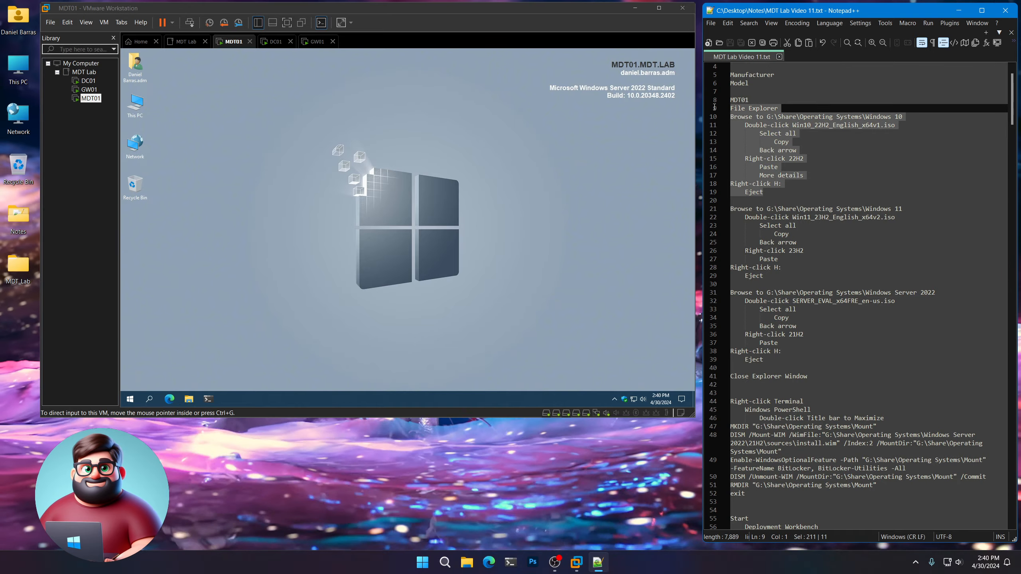
left_click(188, 398)
double_click(418, 345)
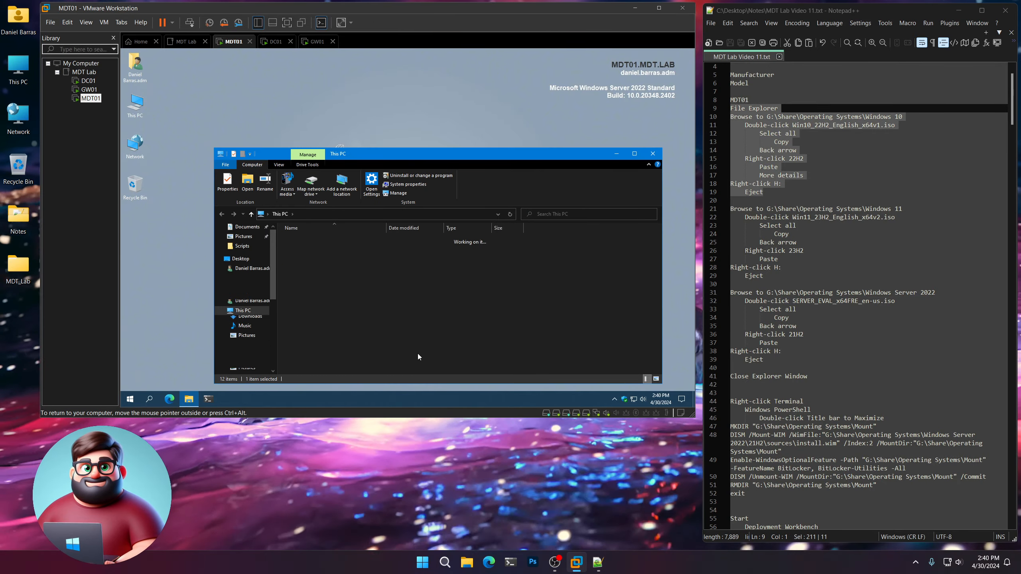
double_click(298, 239)
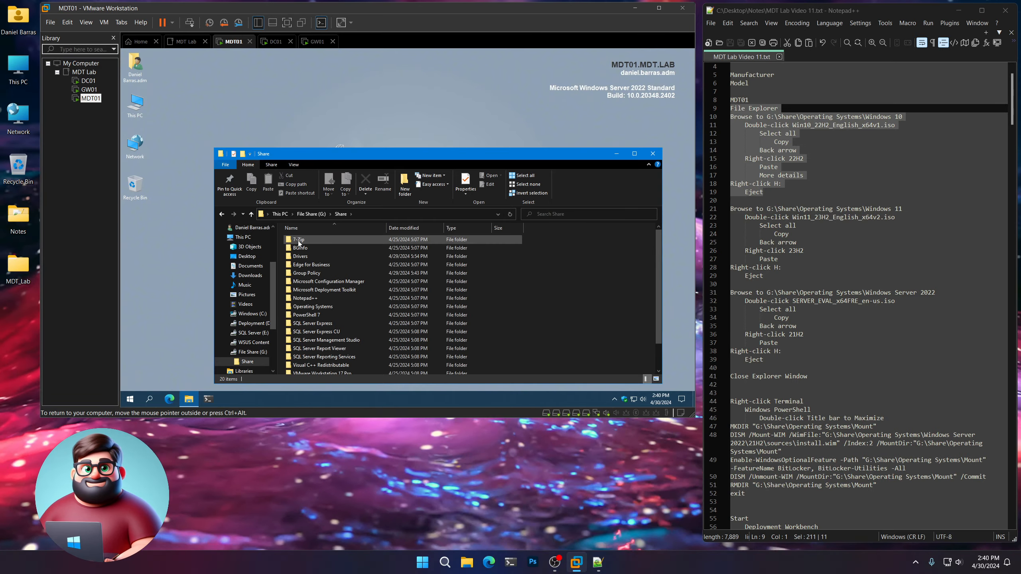
left_click(317, 307)
double_click(318, 307)
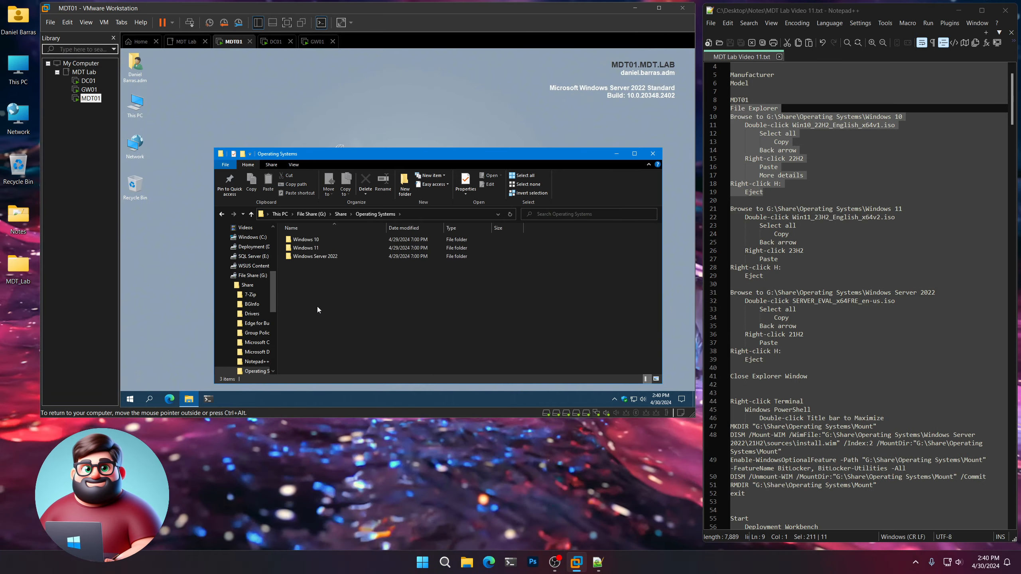
Step: Mount Win10_22H2_English_x64v1.iso from the Windows 10 folder and copy all files on the disc
double_click(308, 239)
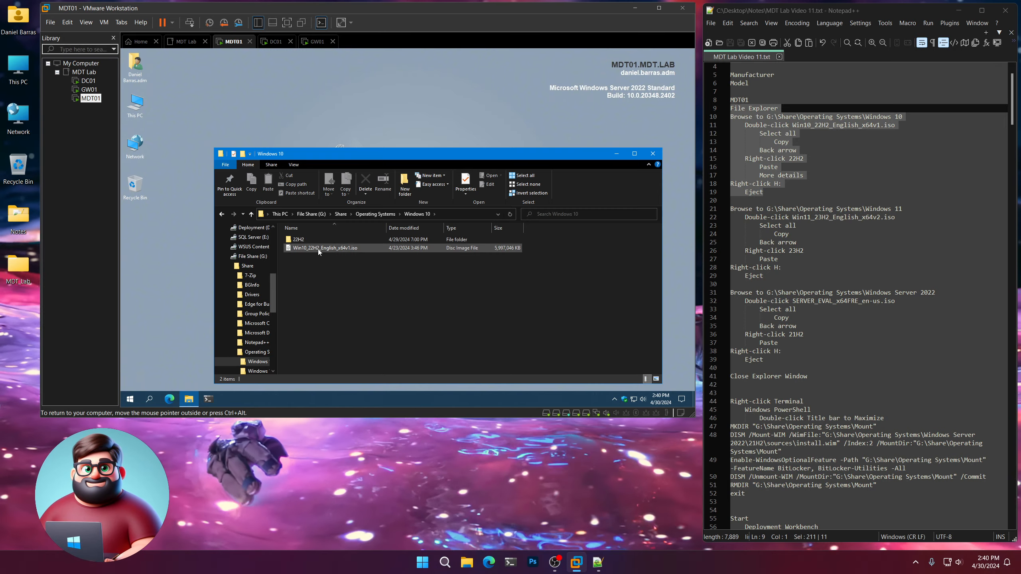
double_click(316, 248)
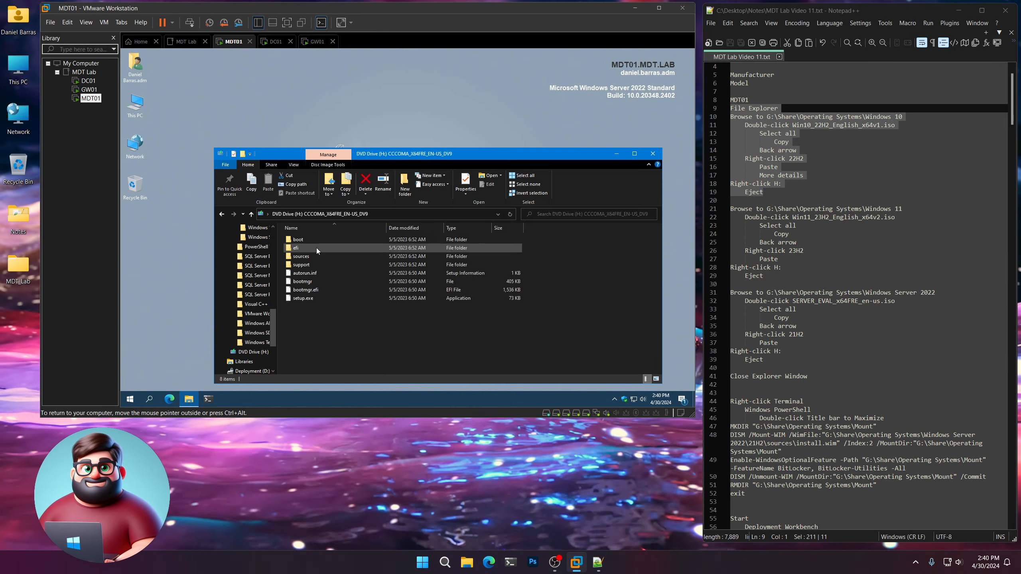
left_click(524, 177)
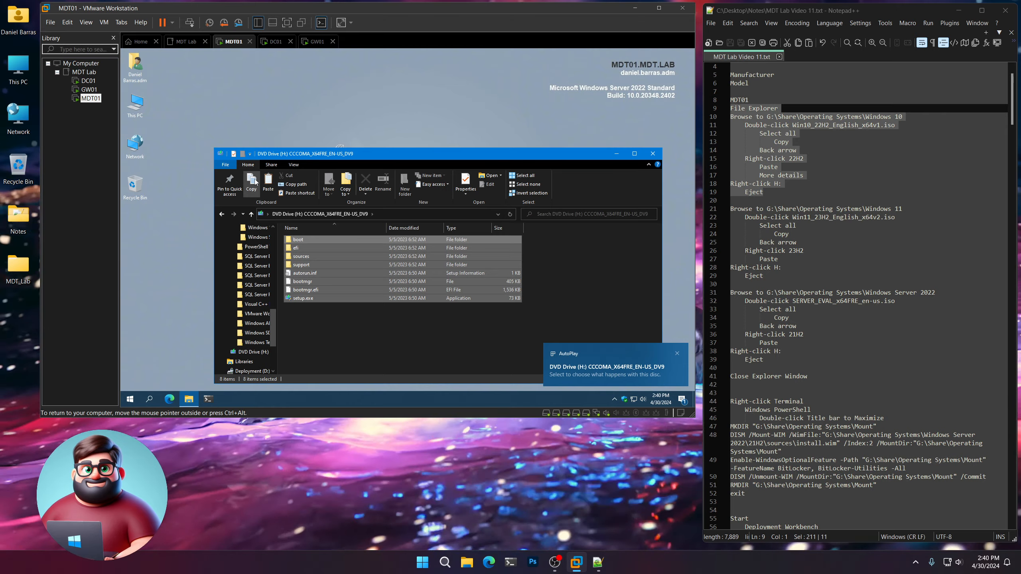
left_click(255, 182)
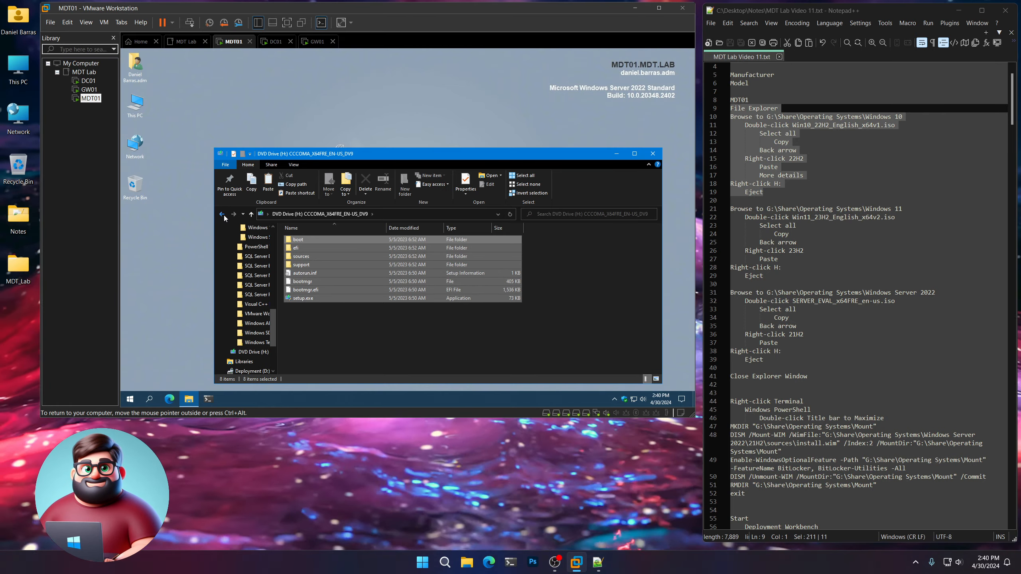
Step: Paste the copied disc files into the 22H2 folder under Windows 10 and expand the transfer's details
left_click(222, 214)
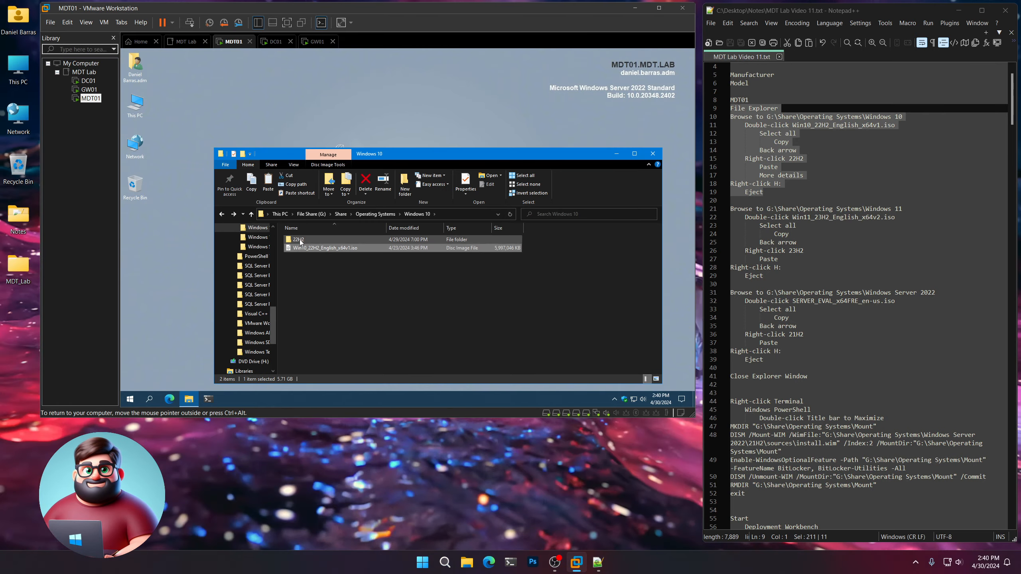
right_click(298, 240)
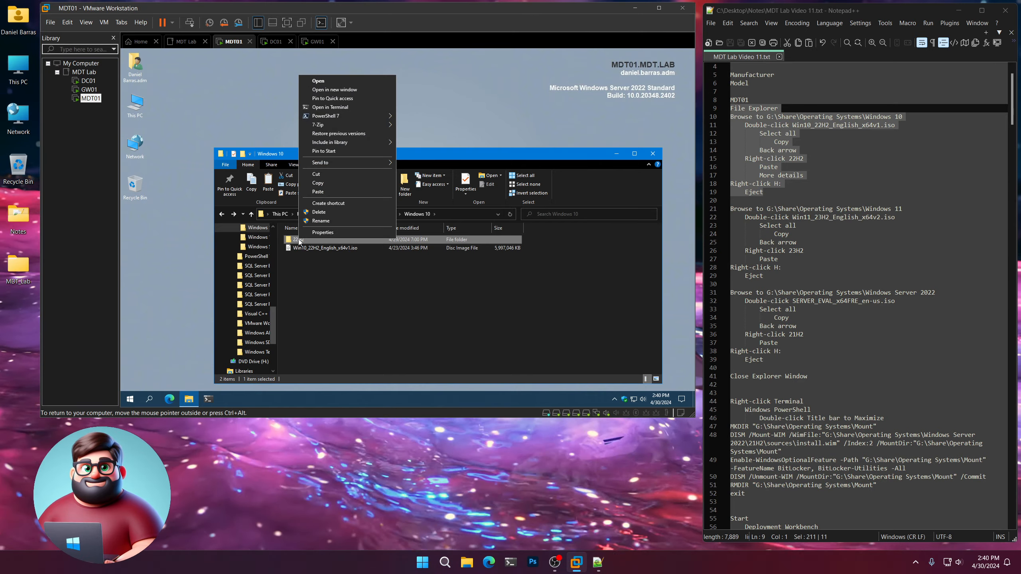
left_click(316, 192)
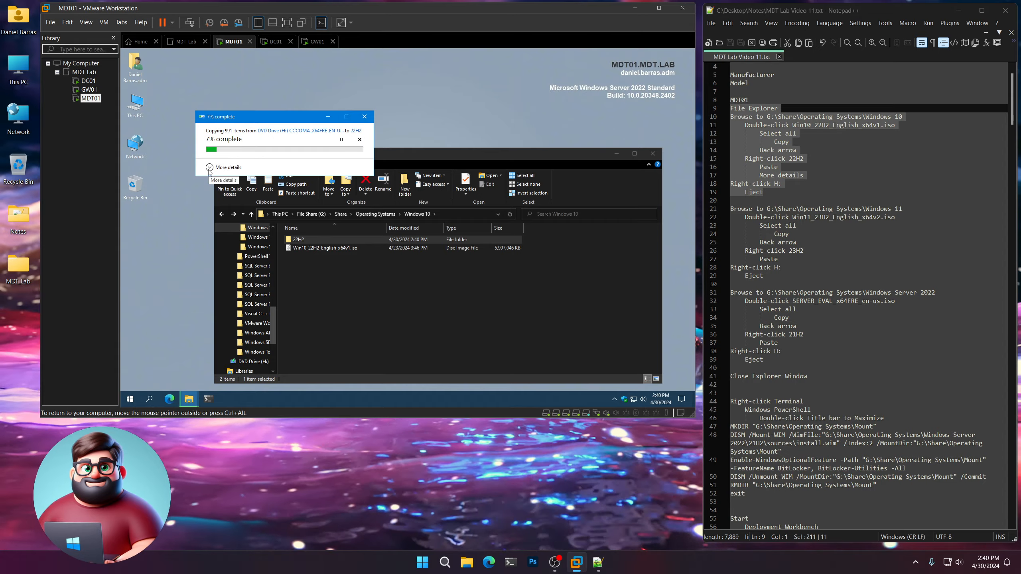
left_click(209, 167)
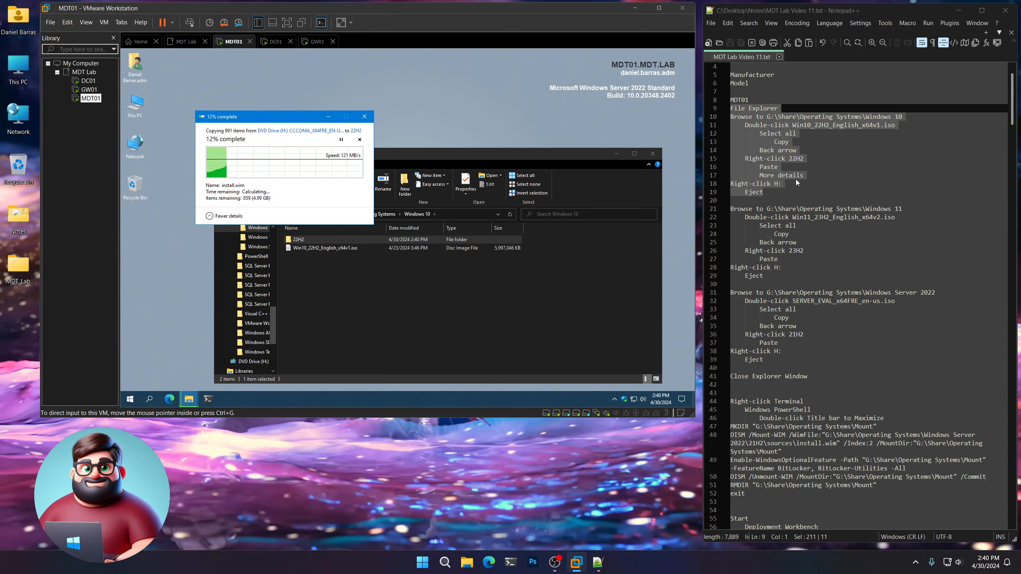
Step: Highlight the More details and Eject lines in the Windows 10 notes, and eject the H: drive on MDT01
left_click_drag(803, 176, 759, 175)
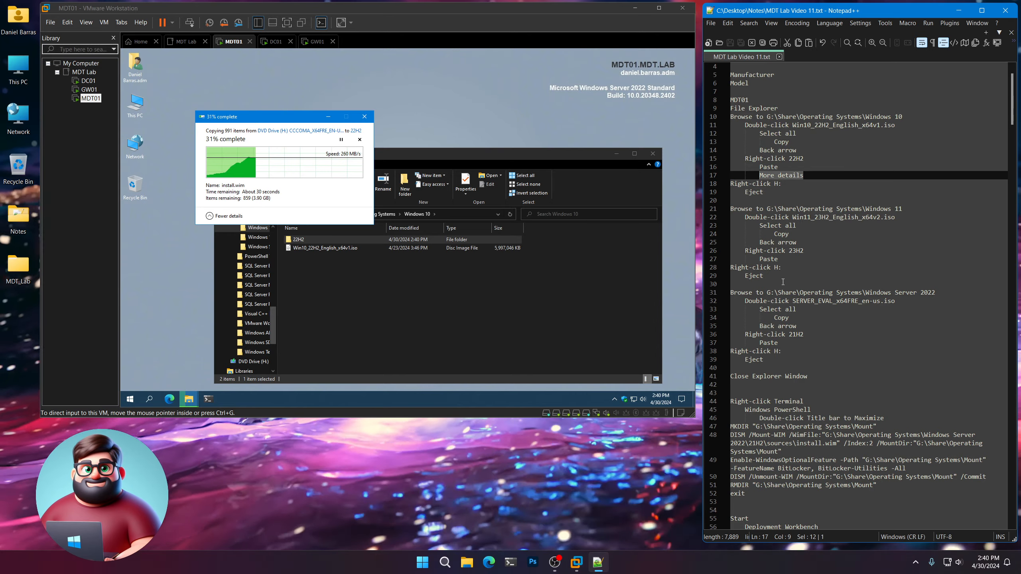
left_click_drag(764, 192, 720, 182)
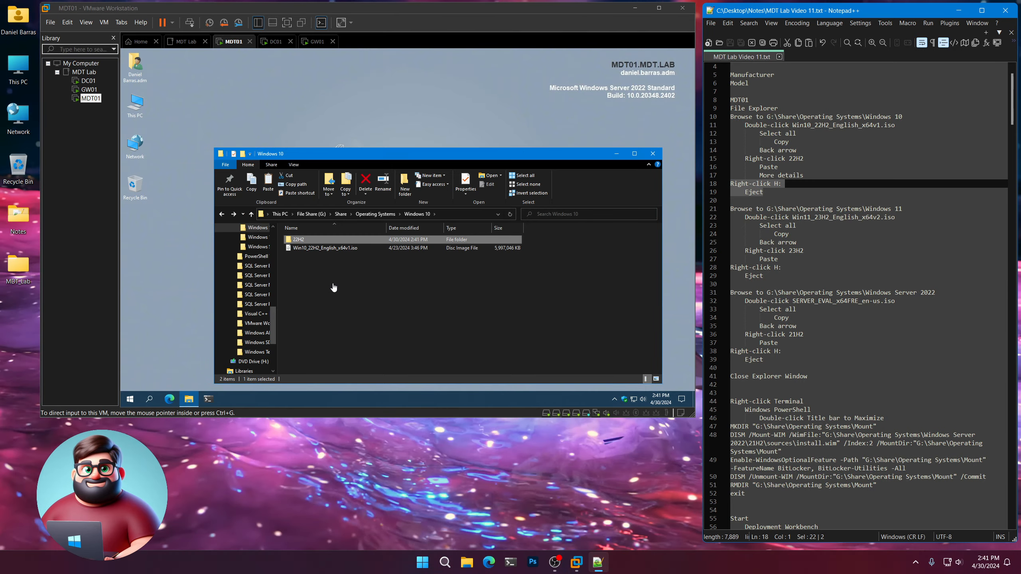
left_click(316, 306)
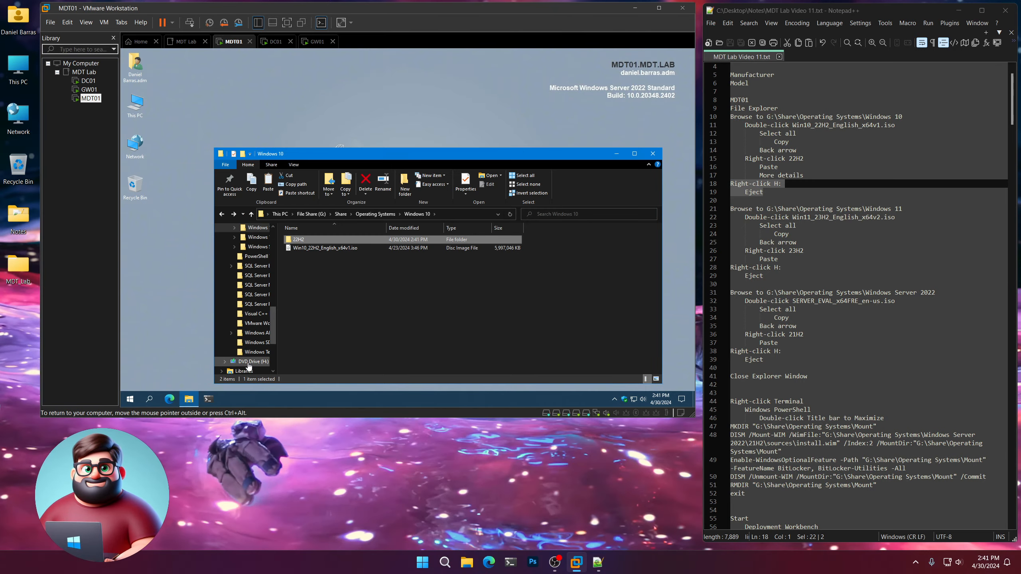
right_click(249, 365)
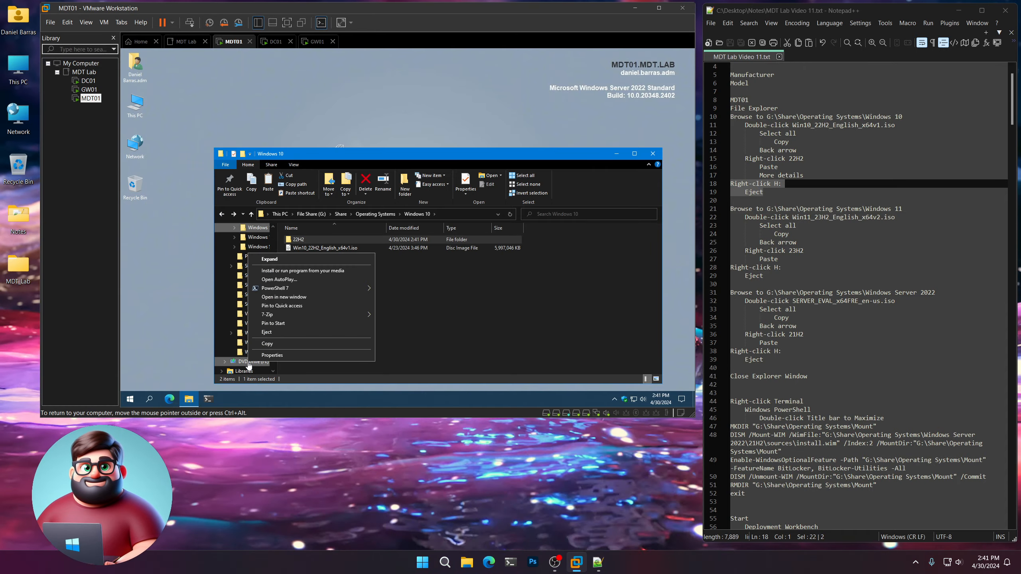
left_click(267, 332)
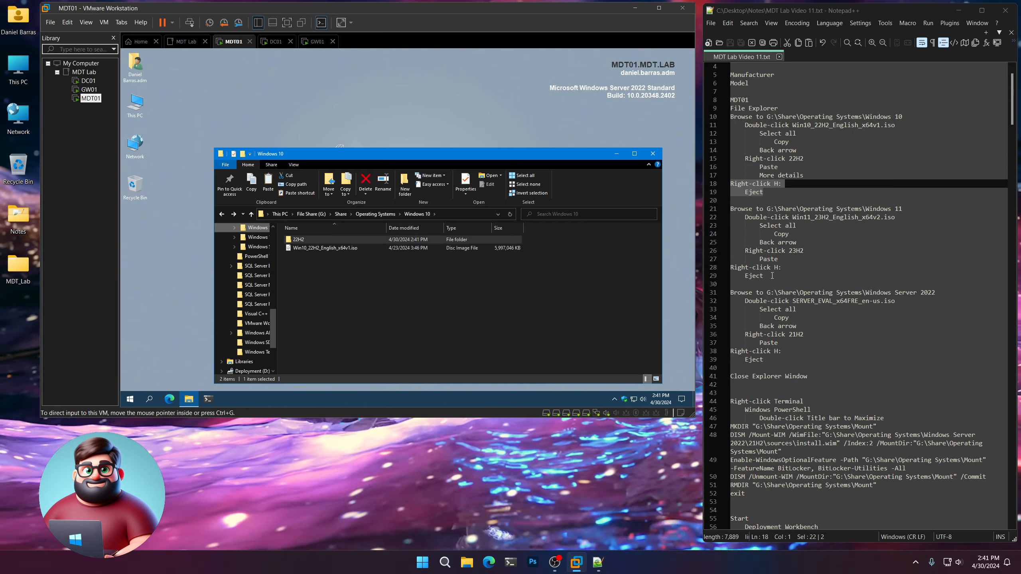
Step: Highlight the Windows 11 copy instructions in the notes and mount Win11_23H2_English_x64v2.iso from the Windows 11 folder
left_click_drag(771, 275, 689, 222)
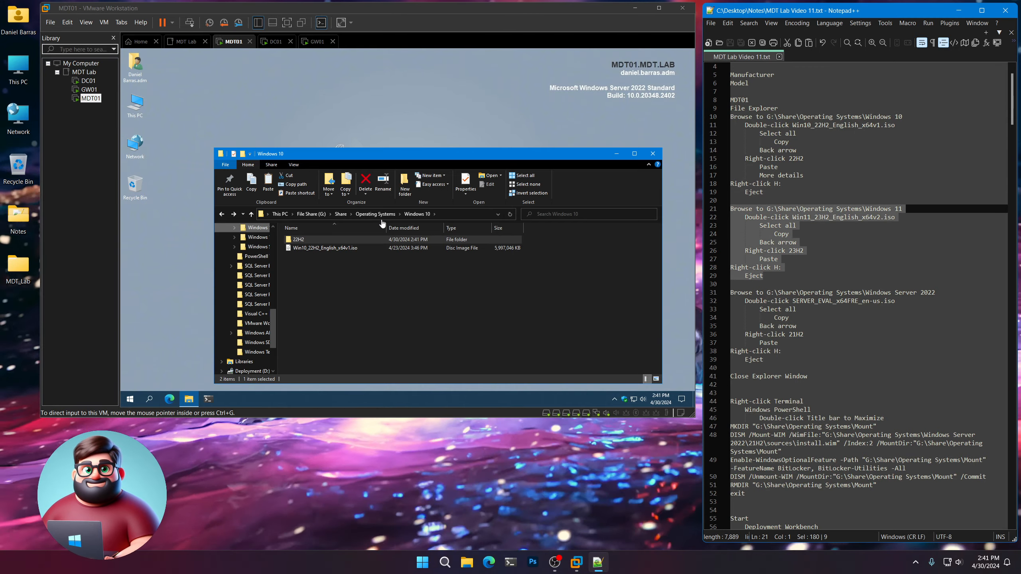
left_click(373, 214)
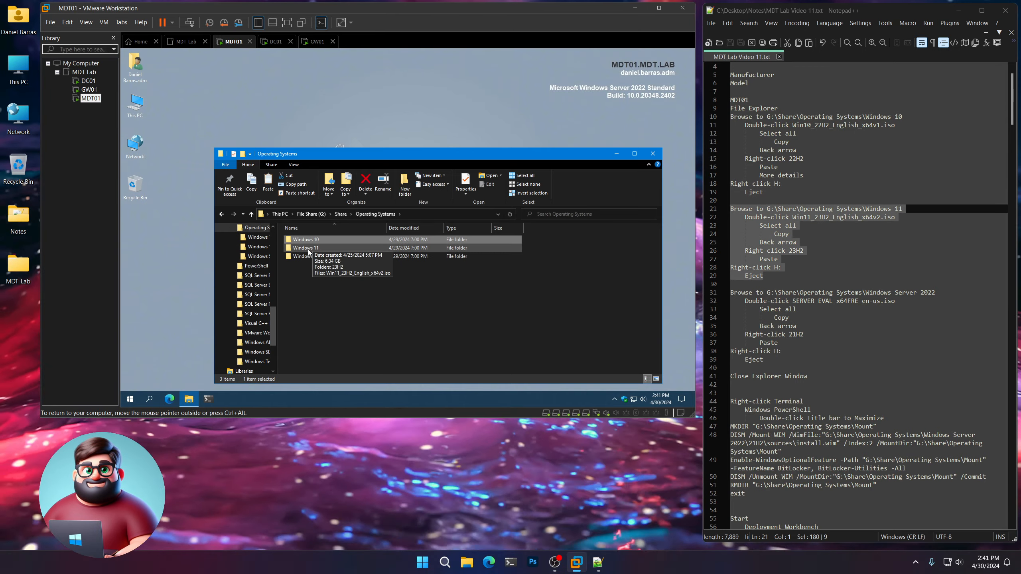
double_click(309, 248)
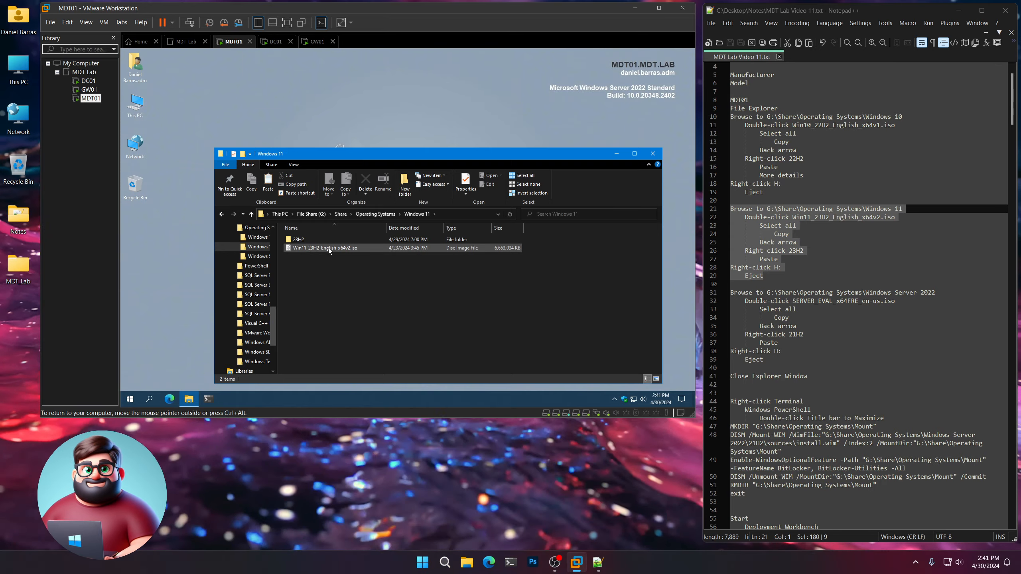
left_click(328, 248)
double_click(327, 248)
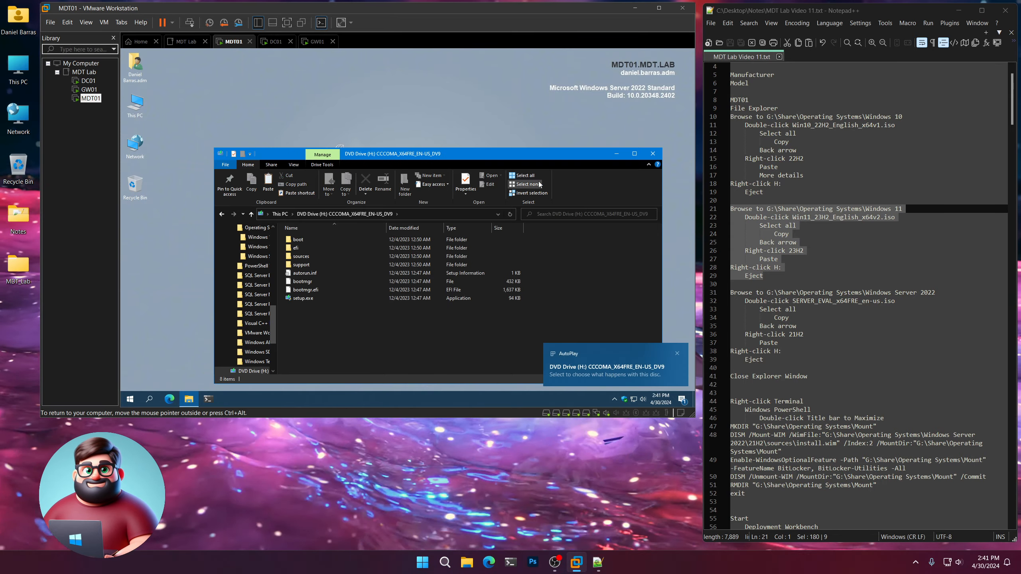
Step: Copy all files from the mounted Windows 11 disc into the 23H2 folder under Windows 11
left_click(522, 176)
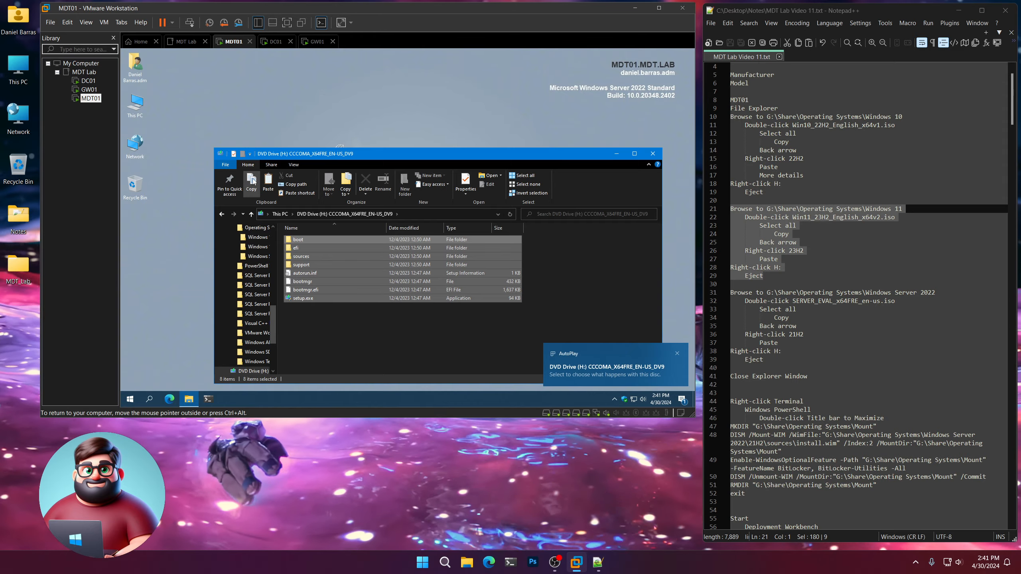
left_click(251, 182)
left_click(221, 214)
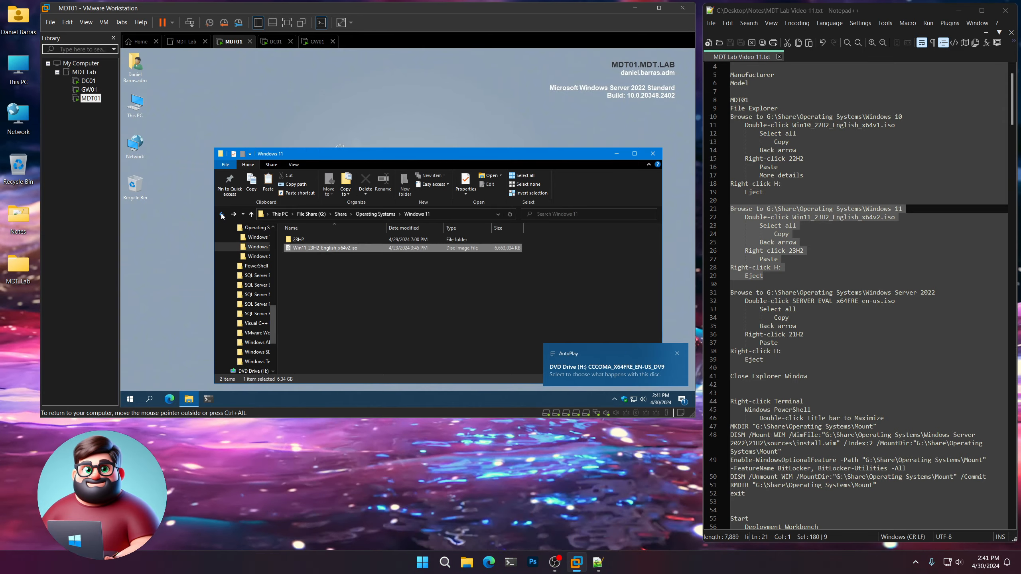
right_click(297, 240)
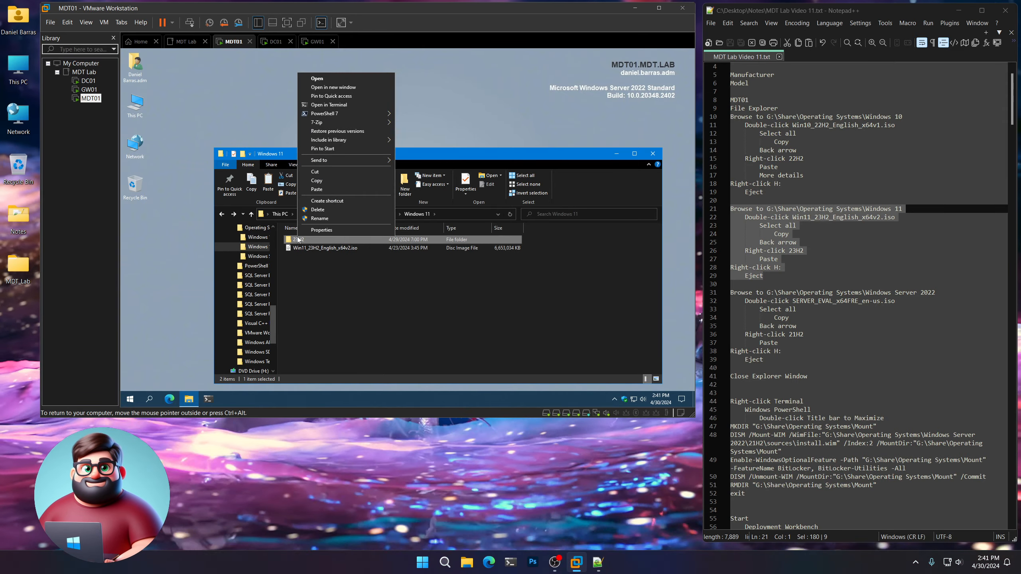
left_click(318, 190)
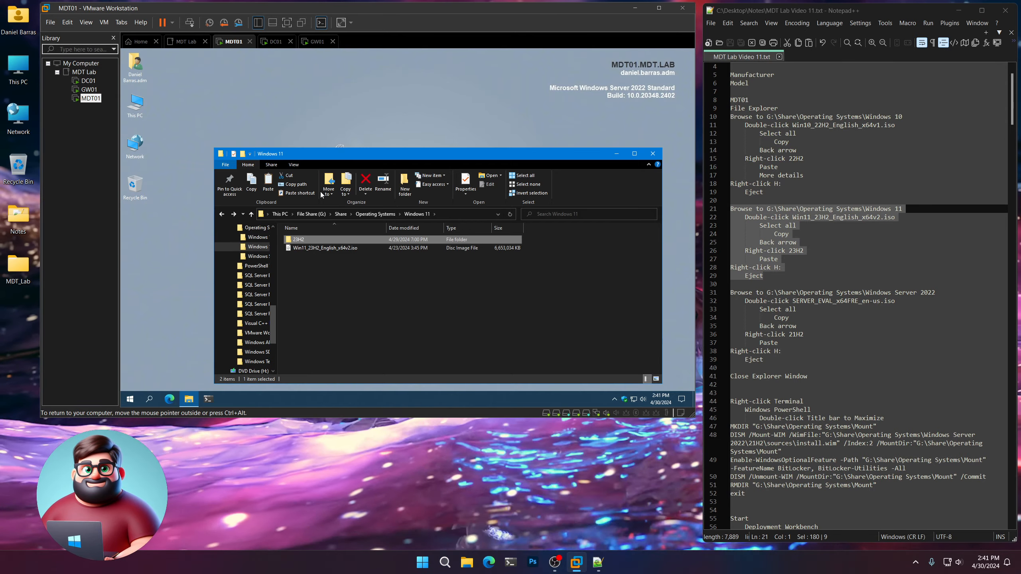
Step: Highlight the H: eject lines in the Windows 11 notes and eject the Windows 11 disc on MDT01
scroll(793, 256, "down", 3)
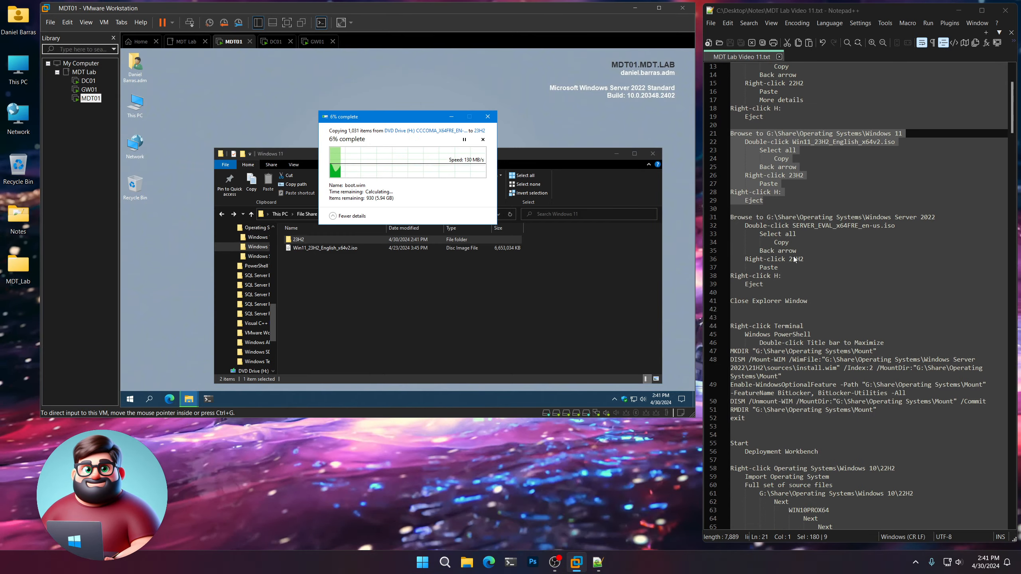
scroll(792, 256, "down", 2)
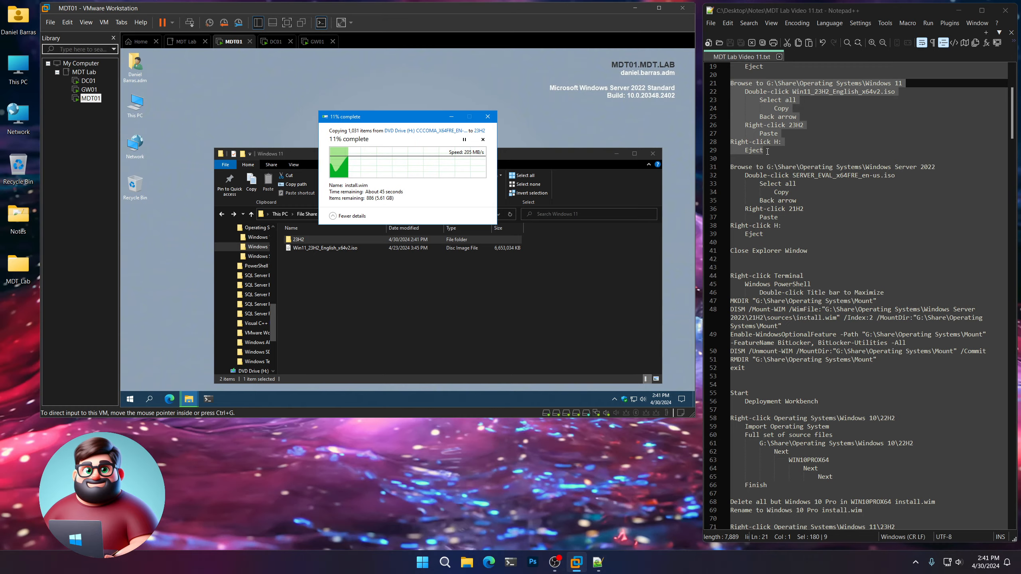
left_click_drag(763, 150, 730, 141)
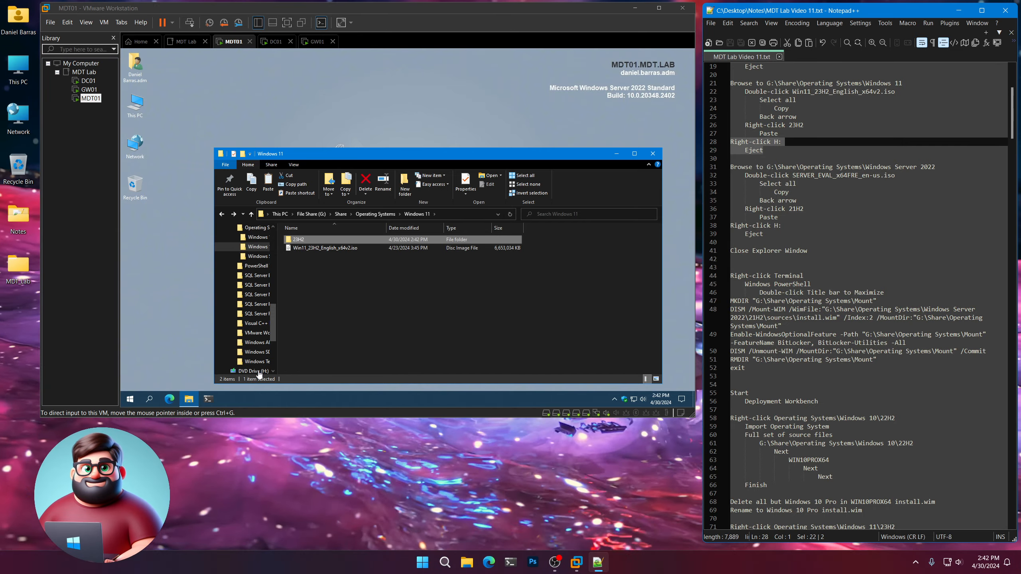
right_click(258, 371)
left_click(279, 343)
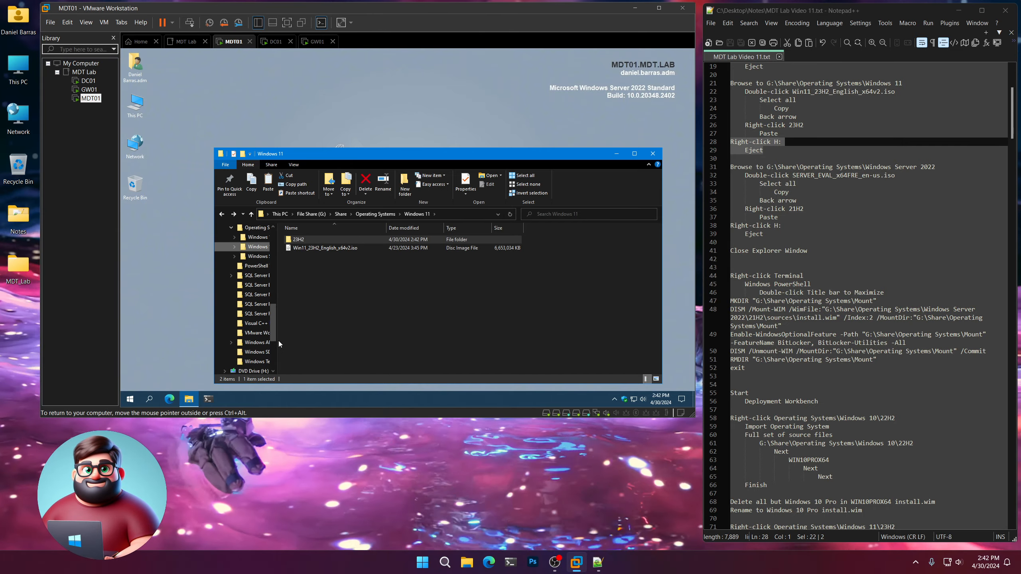
Step: Highlight the Windows Server 2022 instructions in the notes and mount SERVER_EVAL_x64FRE_en-us.iso from the Windows Server 2022 folder
left_click(371, 214)
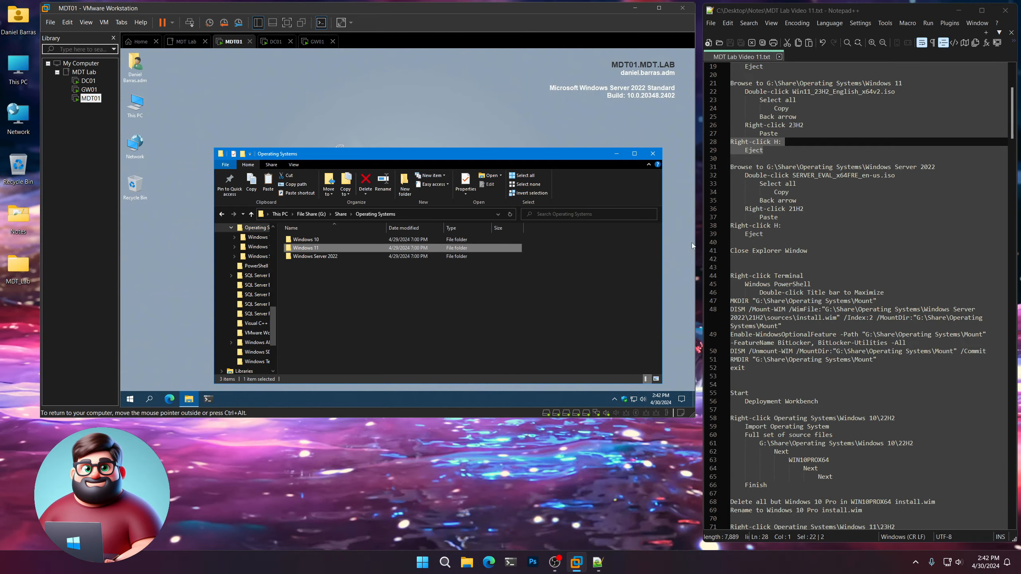
left_click_drag(815, 254, 719, 169)
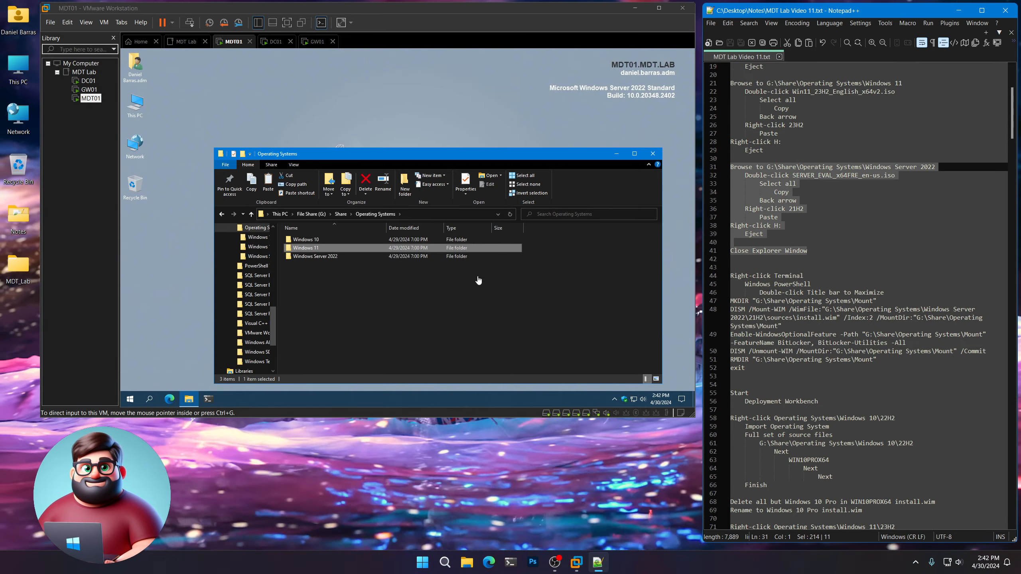
double_click(311, 256)
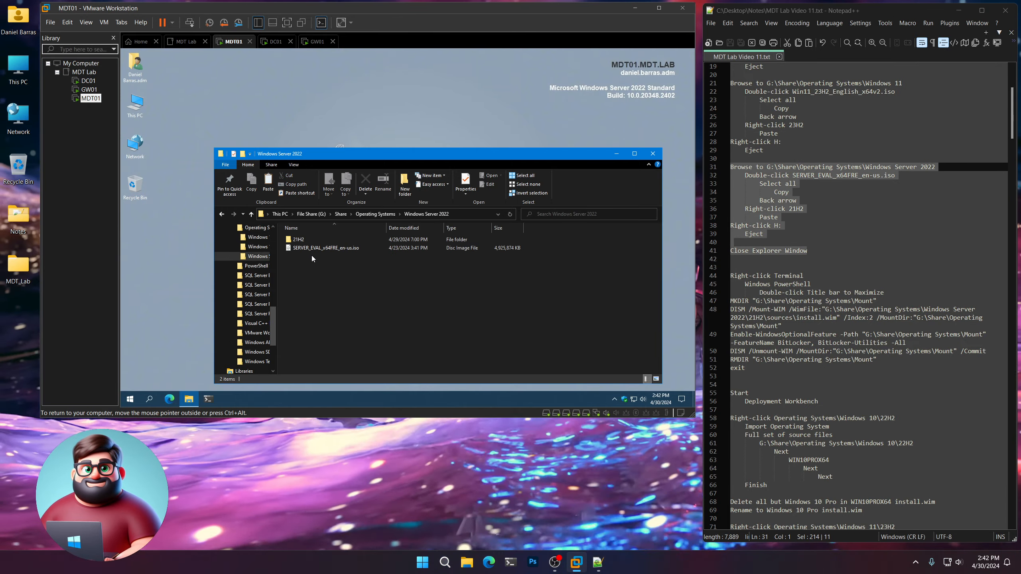
double_click(322, 248)
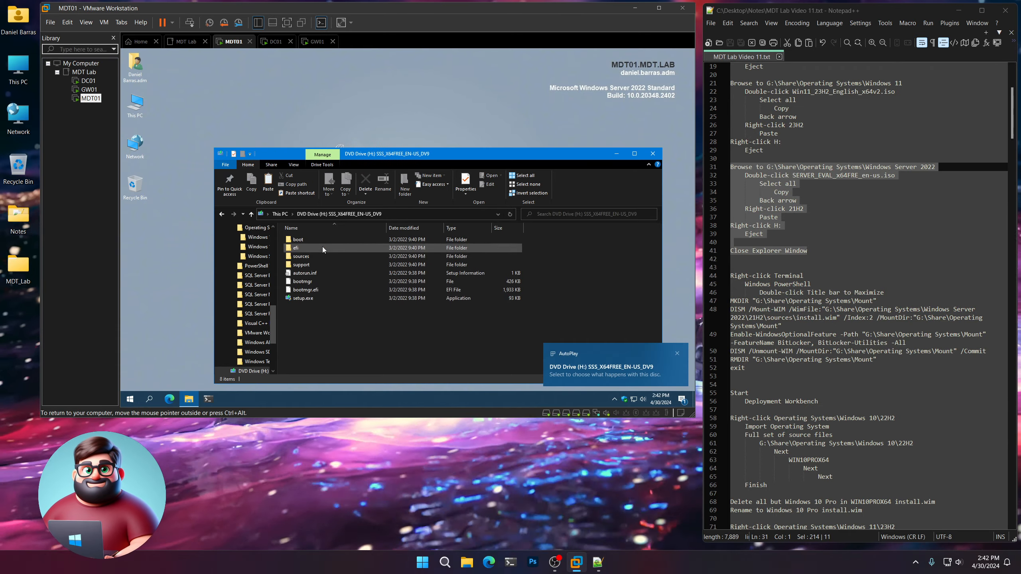
Step: Copy all files from the mounted server disc into the 21H2 folder under Windows Server 2022
left_click(524, 176)
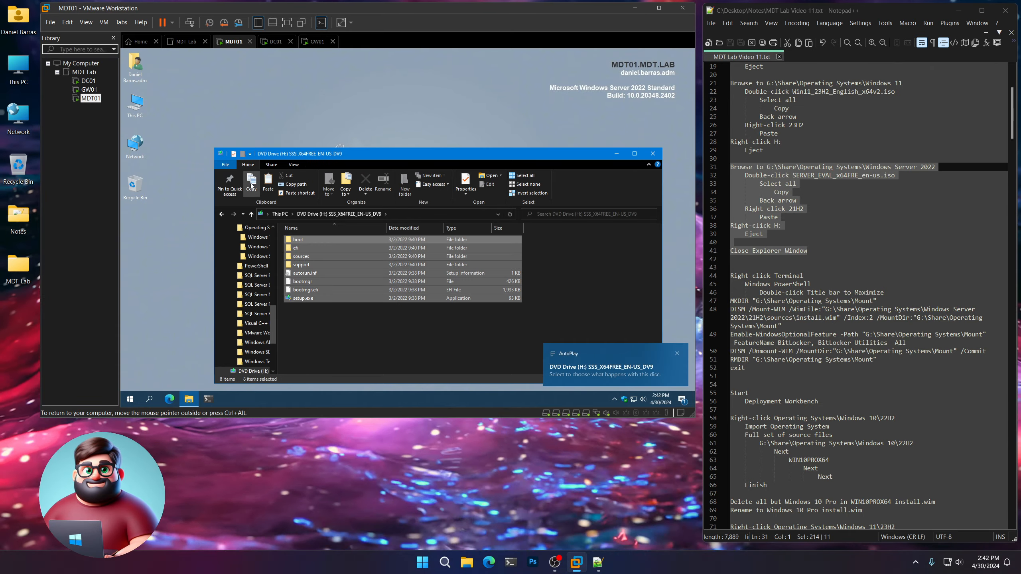
left_click(222, 215)
right_click(297, 240)
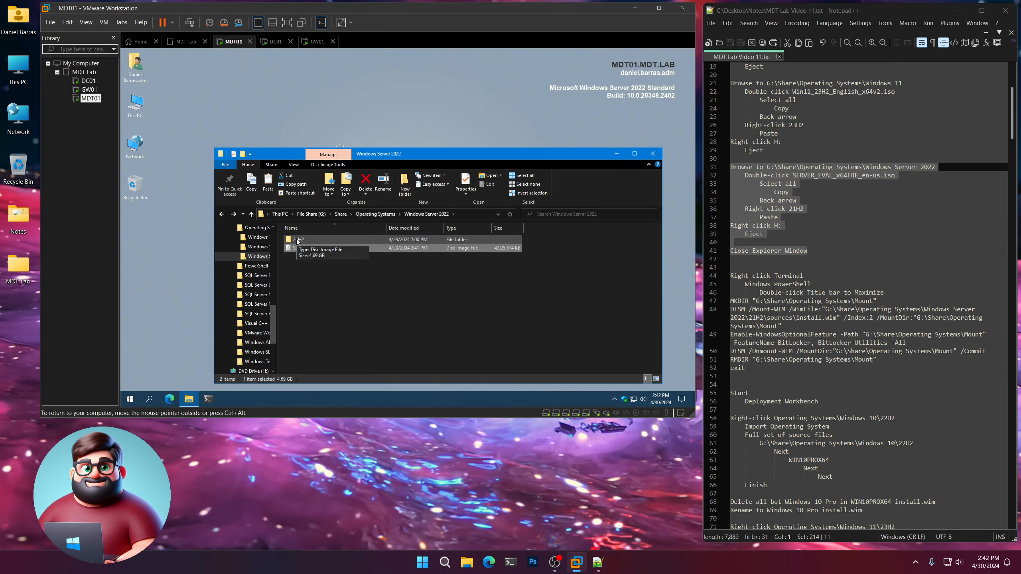
left_click(316, 191)
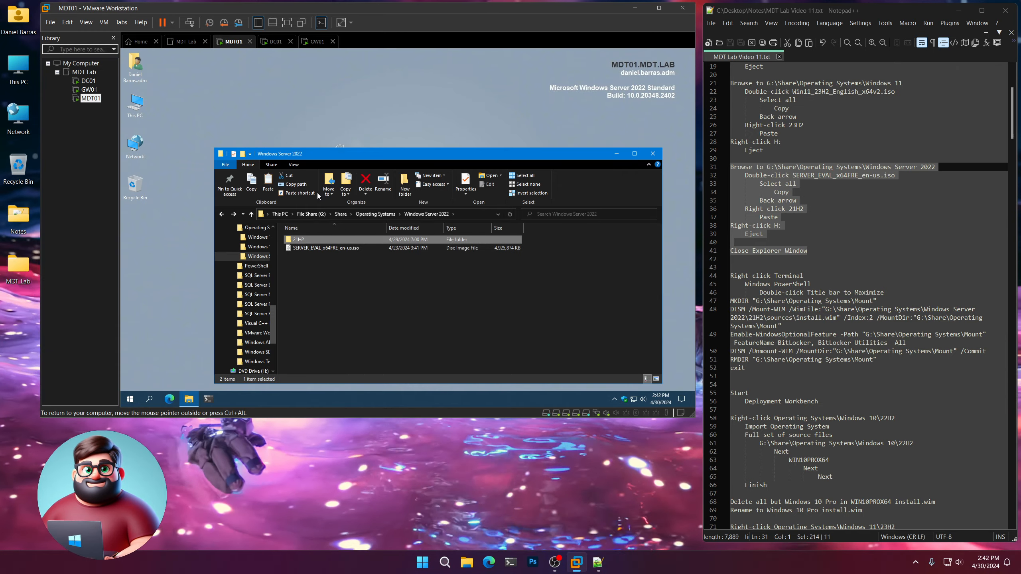
Step: Highlight the Windows Server 2022 eject lines and the install.wim file name in the notes' DISM mount command
left_click(766, 235)
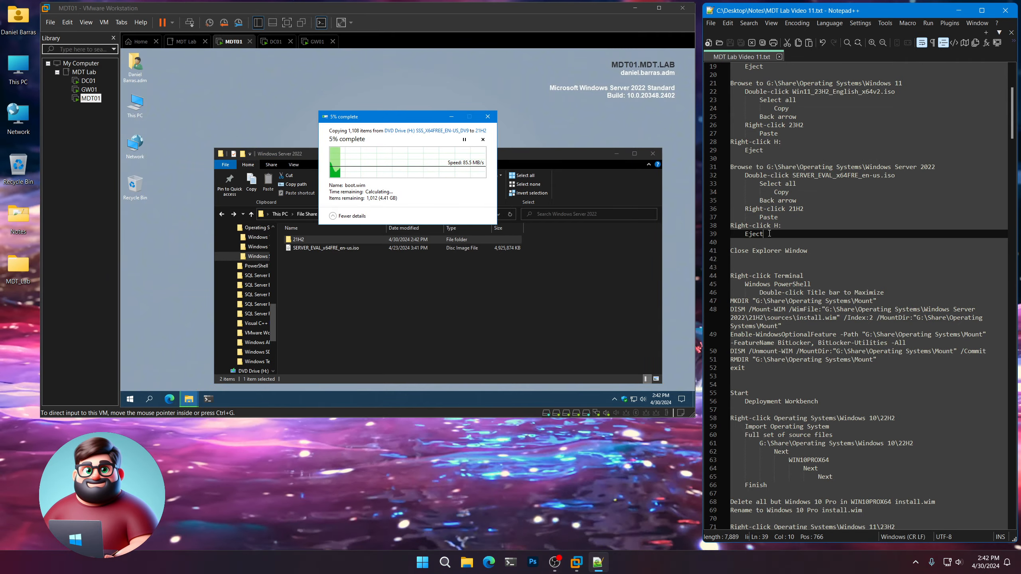
left_click_drag(767, 235, 730, 226)
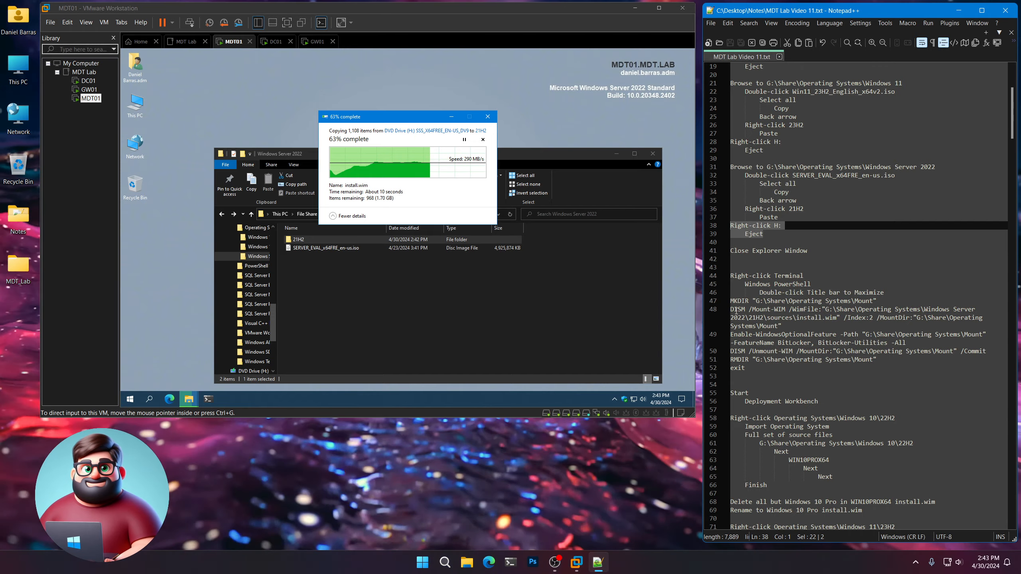
left_click(797, 317)
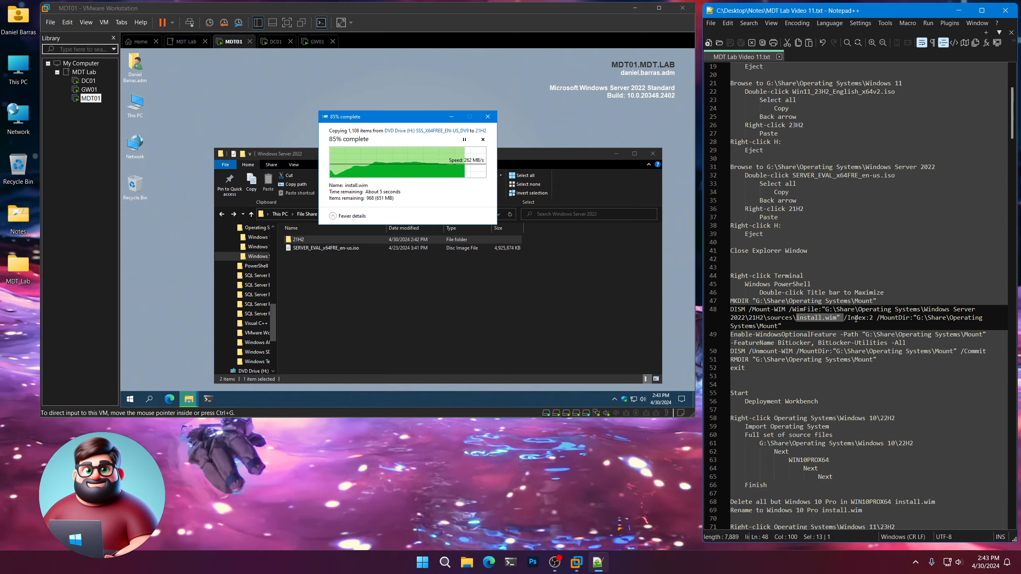
Step: Highlight the index option and the H: eject lines in the notes, eject the server disc from MDT01, and close the Explorer window
left_click_drag(850, 318, 872, 319)
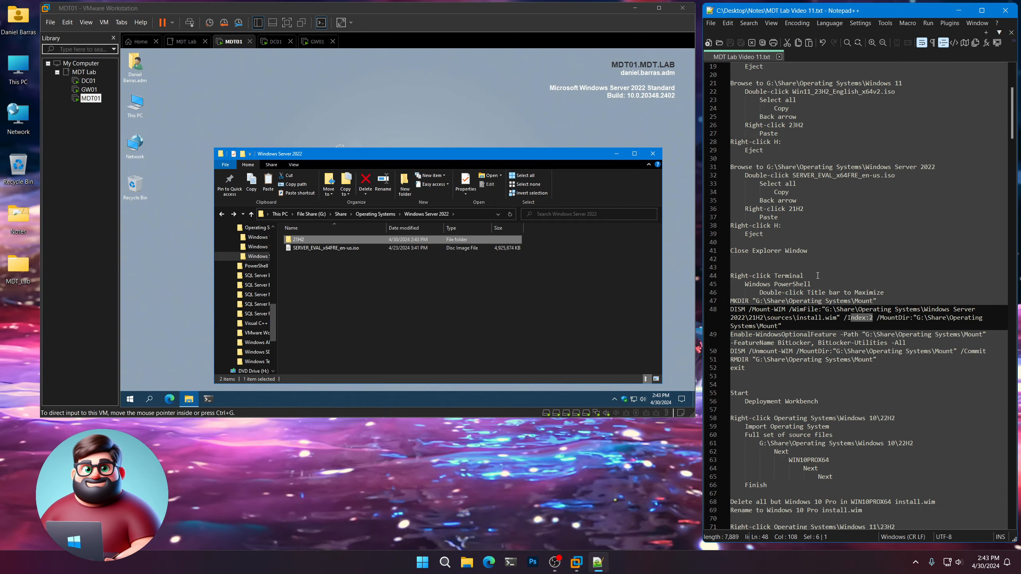
left_click_drag(808, 251, 712, 232)
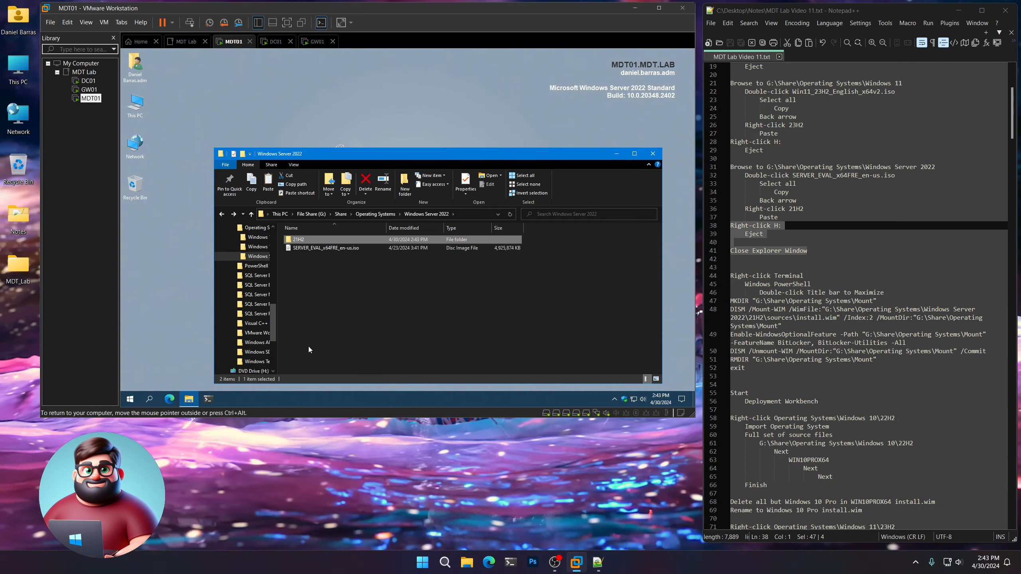
right_click(256, 370)
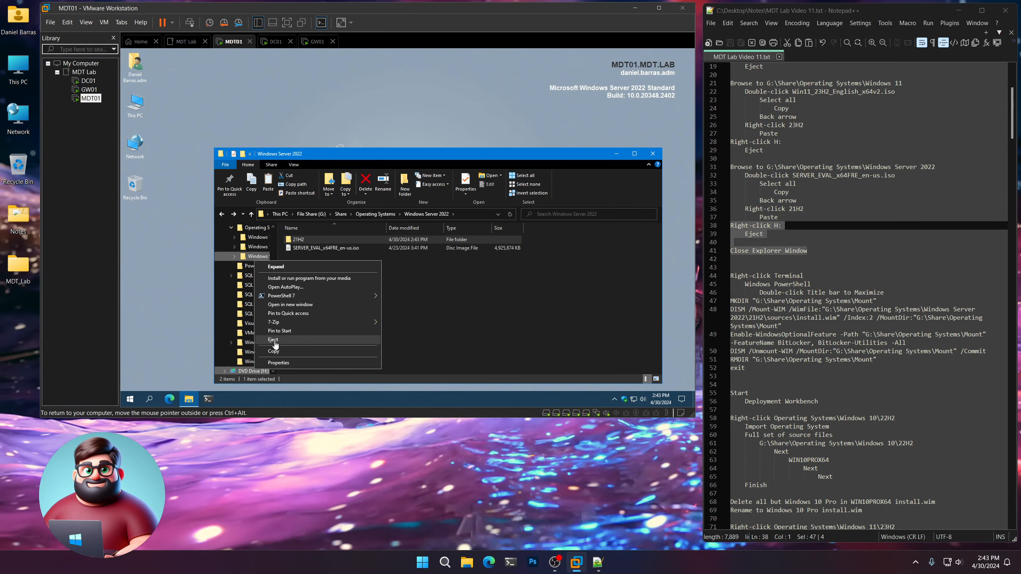
left_click(274, 339)
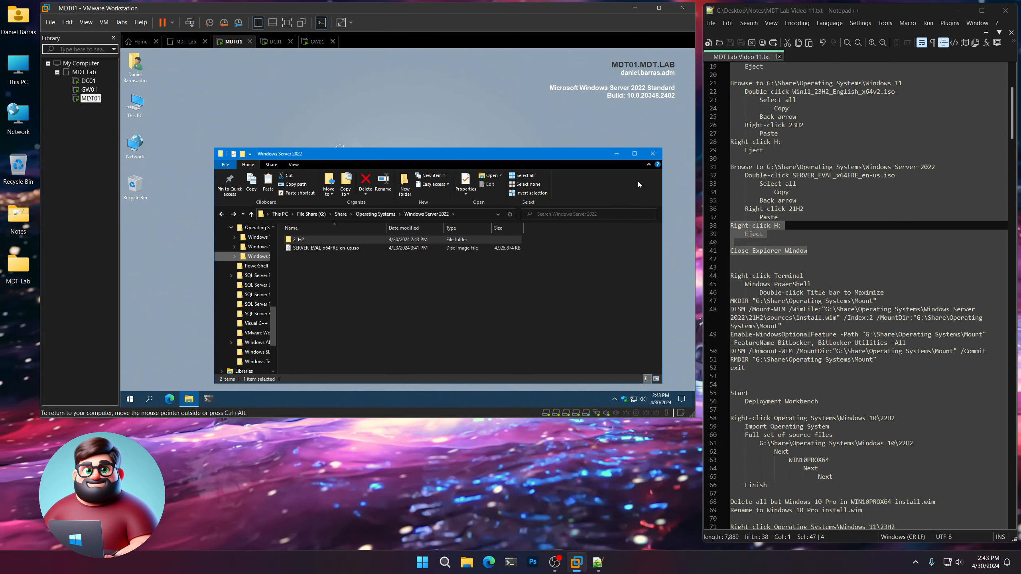
left_click(651, 155)
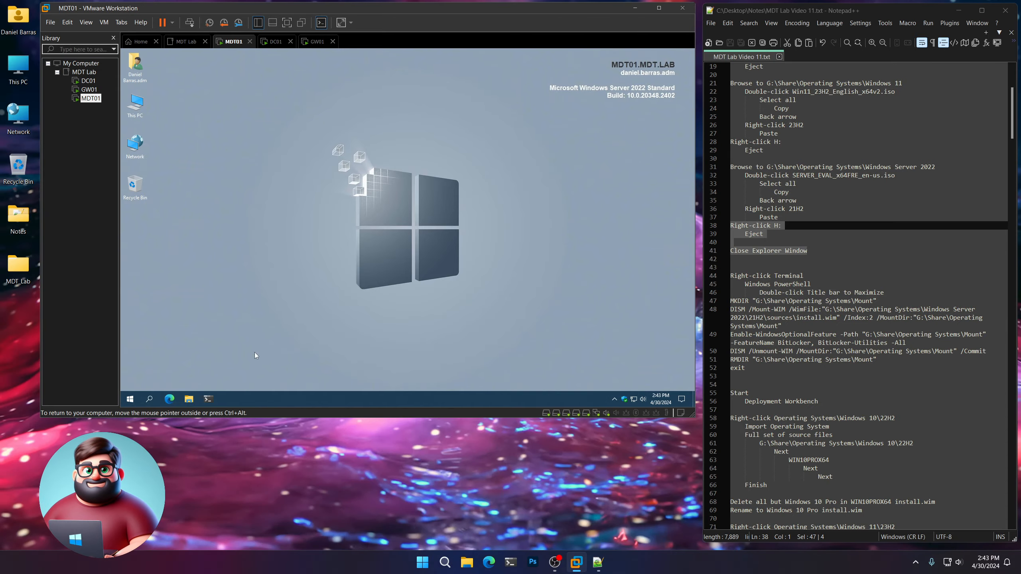
Step: Open Windows PowerShell on MDT01 and copy the notes' command block from the MKDIR line through exit
right_click(206, 400)
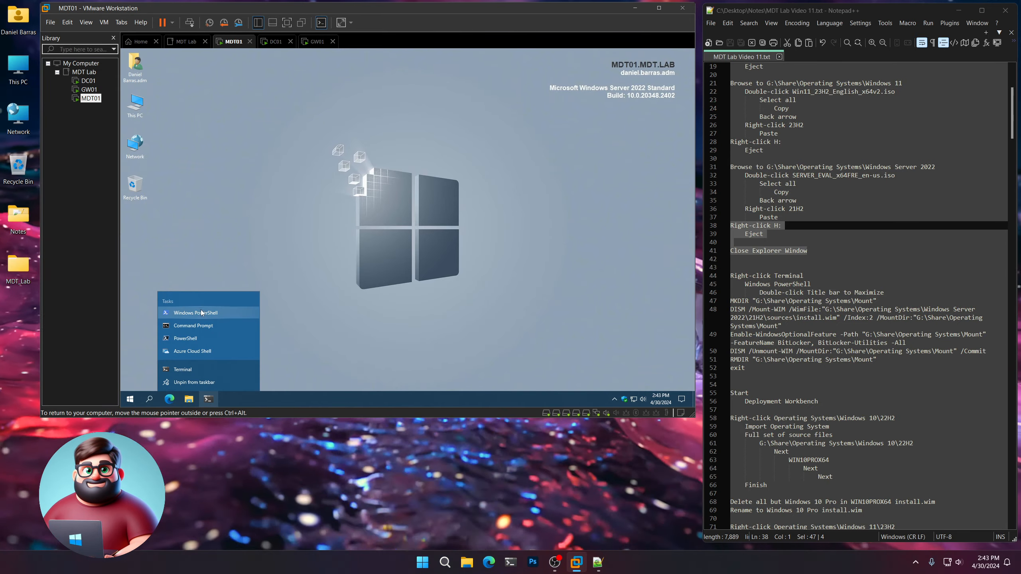
left_click(201, 310)
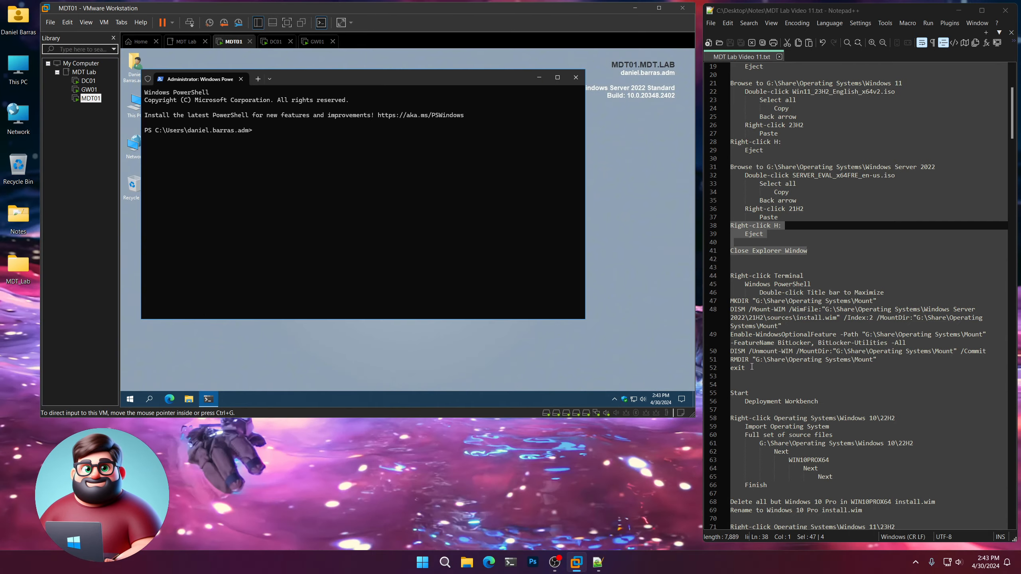
left_click_drag(745, 368, 736, 312)
right_click(759, 318)
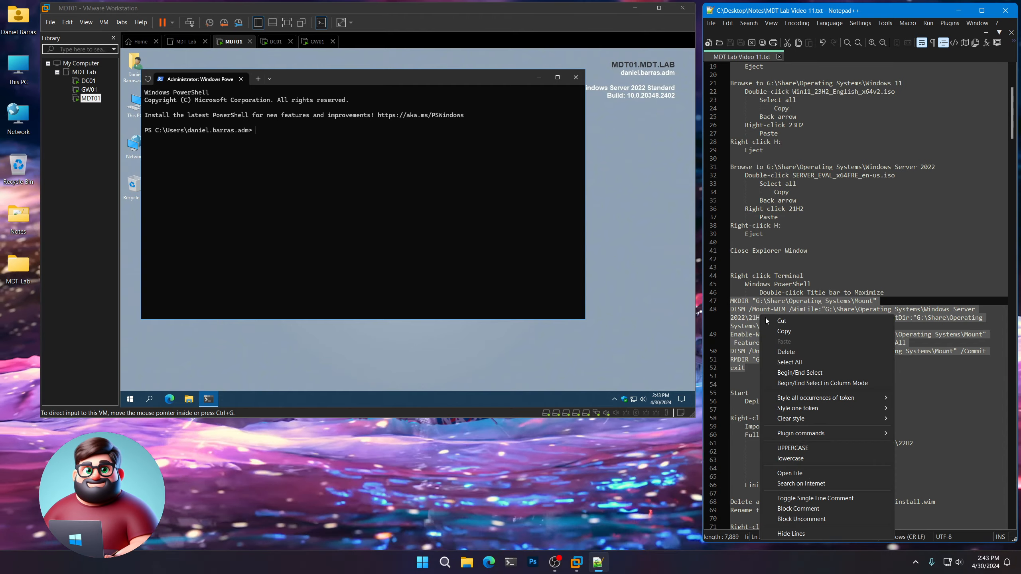
left_click(777, 331)
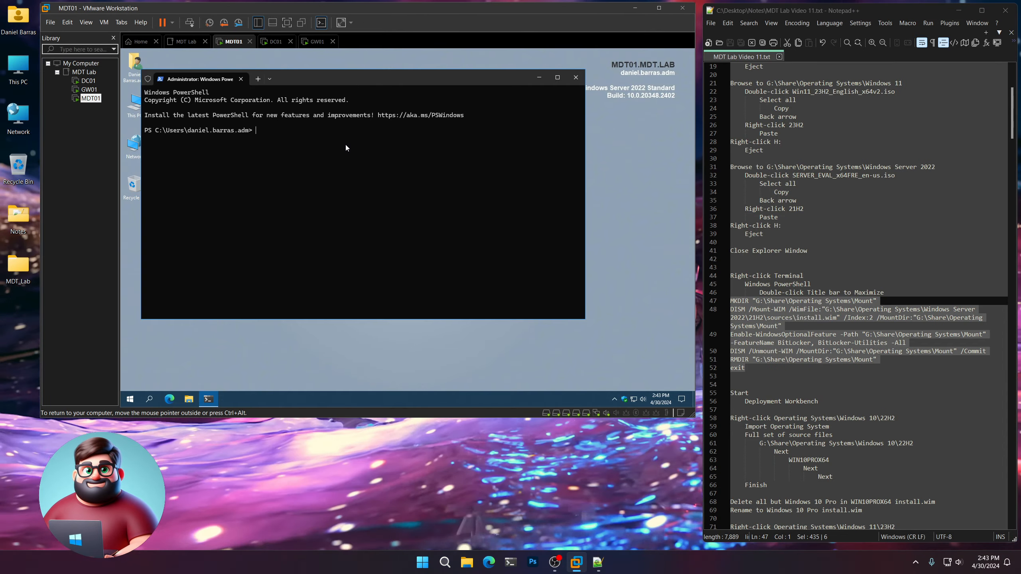
Step: Run the copied commands in PowerShell to add BitLocker and BitLocker-Utilities to index 2 of the server install.wim, finishing with exit
right_click(346, 147)
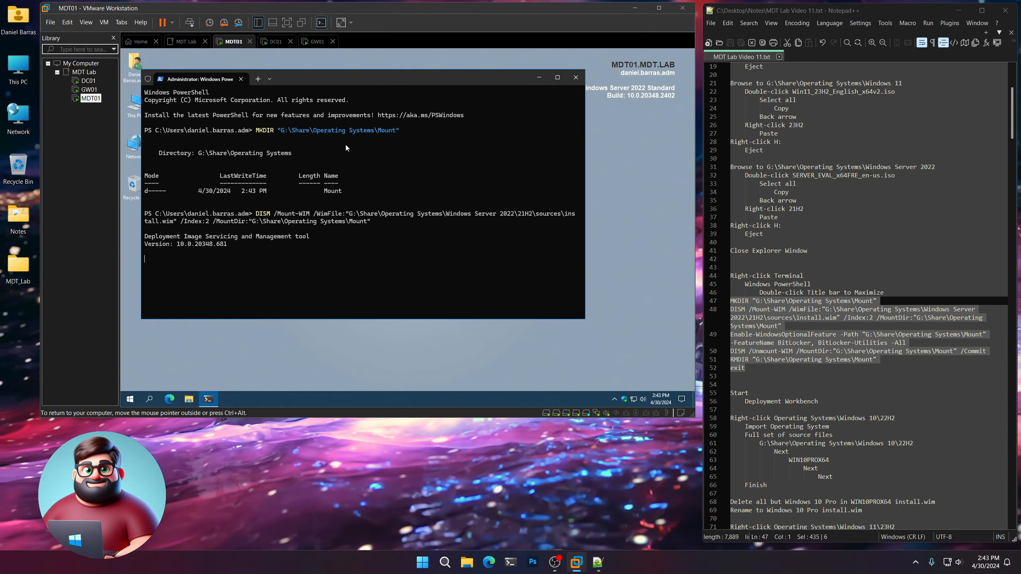
scroll(838, 333, "down", 4)
scroll(838, 333, "down", 4)
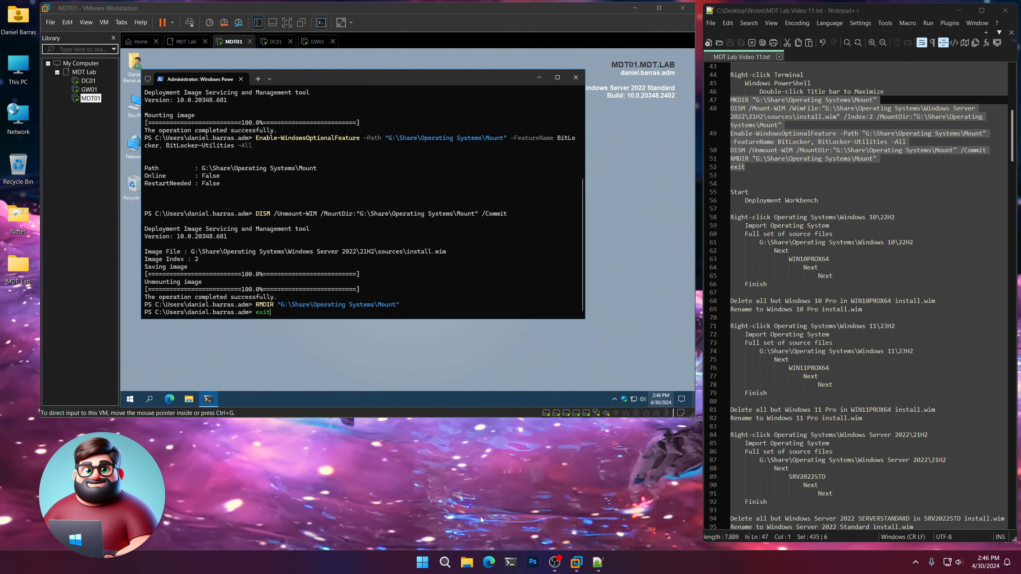
left_click(257, 248)
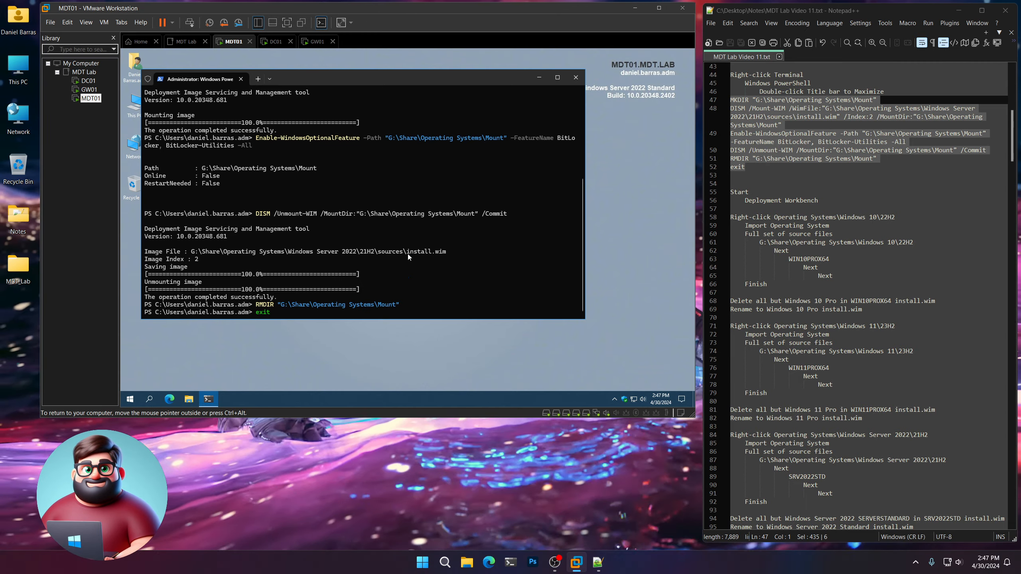
key("Return")
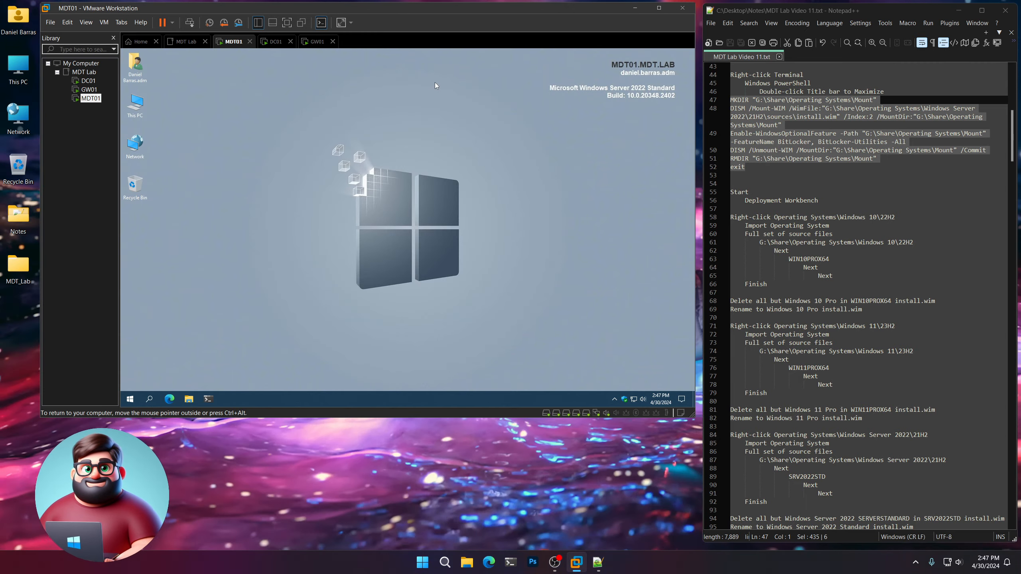
Step: Highlight the Windows 10 import instructions in the notes and open Deployment Workbench on MDT01
scroll(793, 209, "down", 3)
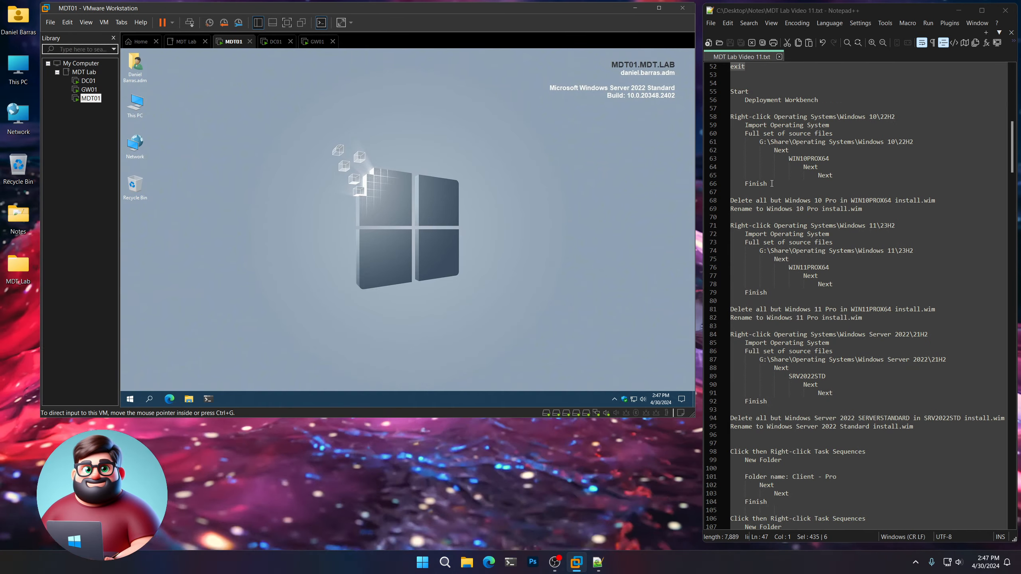
left_click_drag(767, 184, 722, 95)
left_click(159, 296)
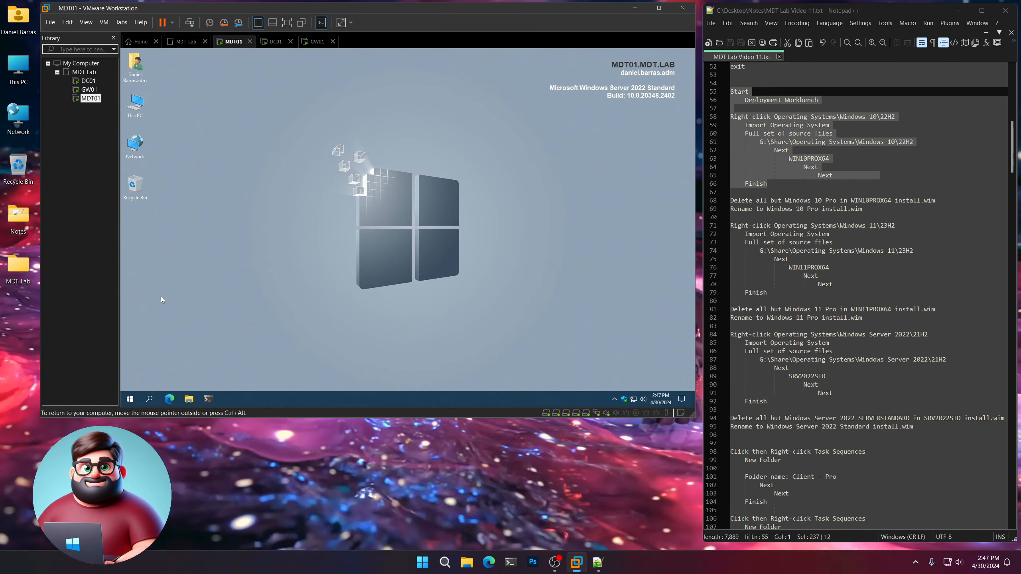
left_click(130, 398)
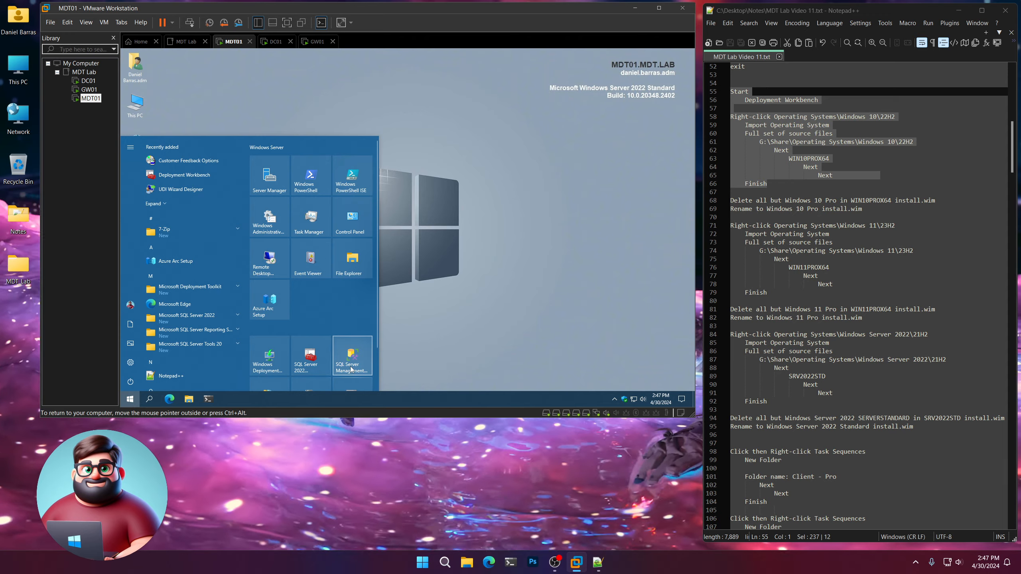
left_click(357, 353)
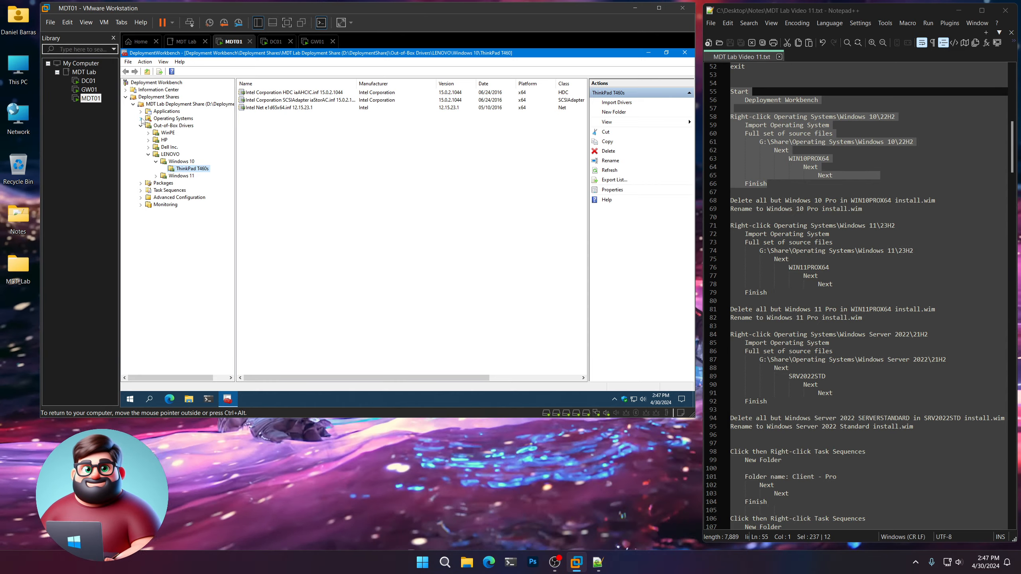
Step: Start an operating system import into the Operating Systems\Windows 10\22H2 folder using the full set of source files
left_click(141, 118)
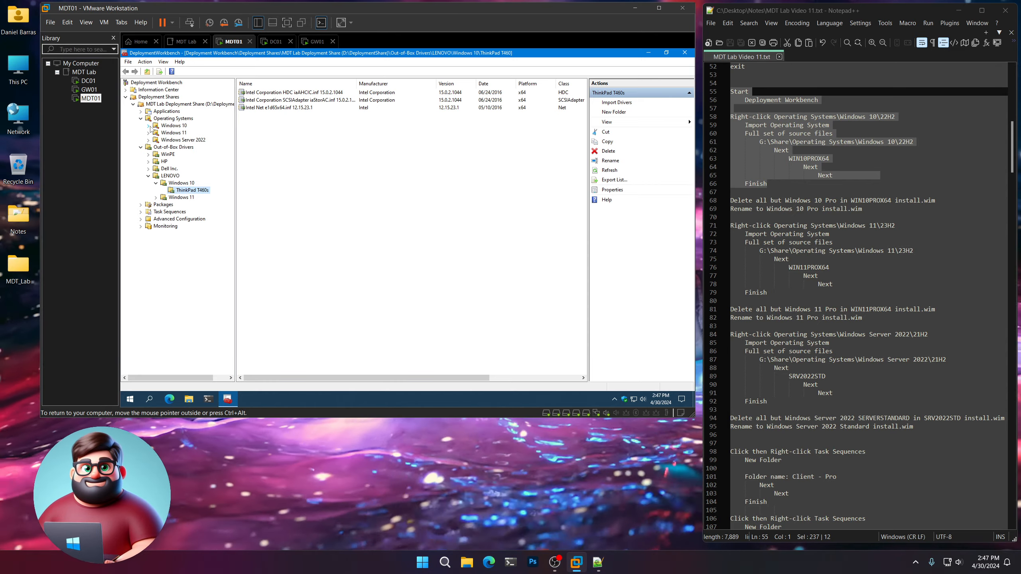
left_click(148, 126)
left_click(173, 133)
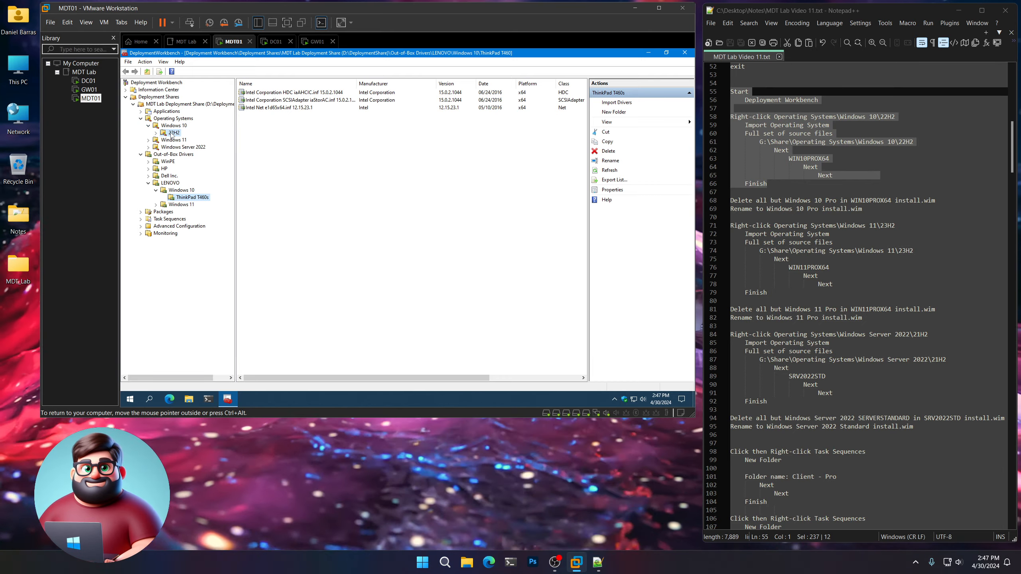
right_click(172, 134)
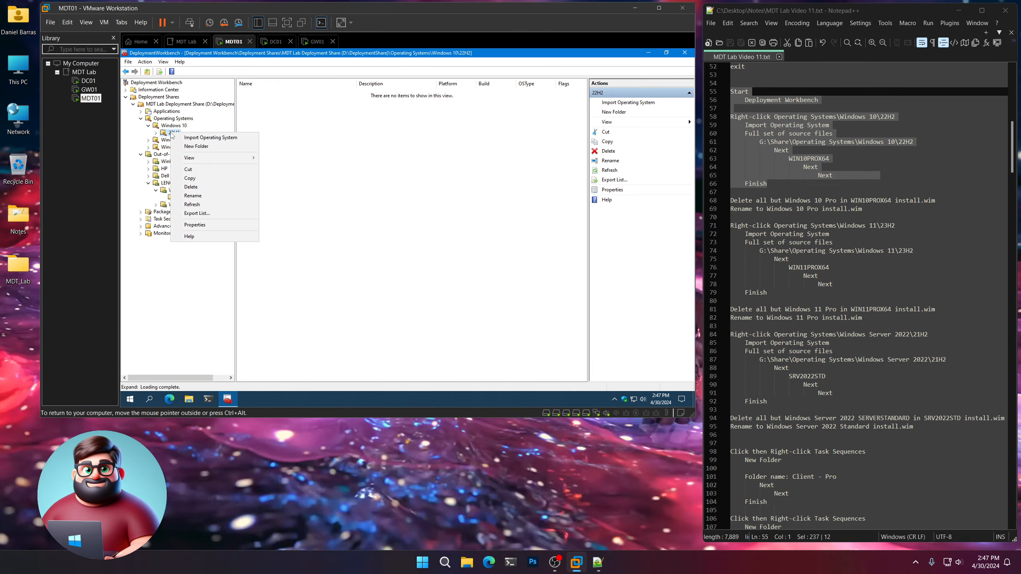
left_click(205, 138)
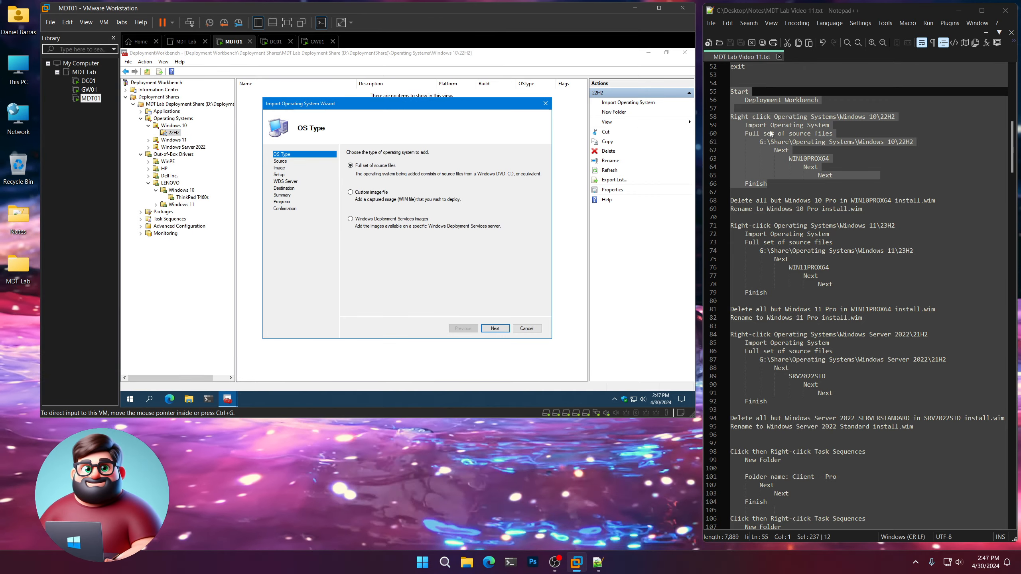
left_click(499, 330)
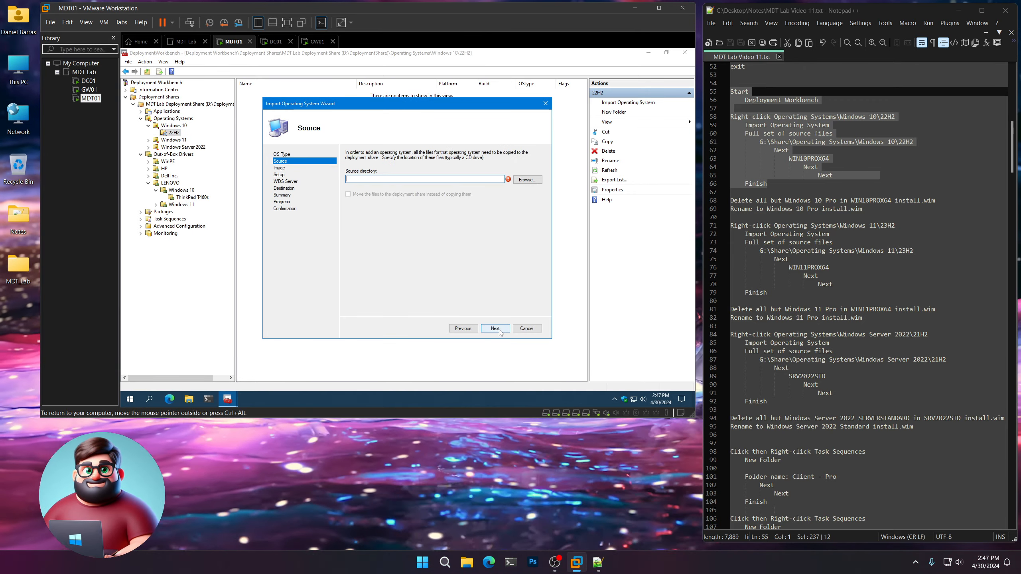
Step: Set the import's source directory to G:\Share\Operating Systems\Windows 10\22H2, copied from the notes
left_click_drag(916, 141, 759, 142)
right_click(776, 142)
left_click(801, 158)
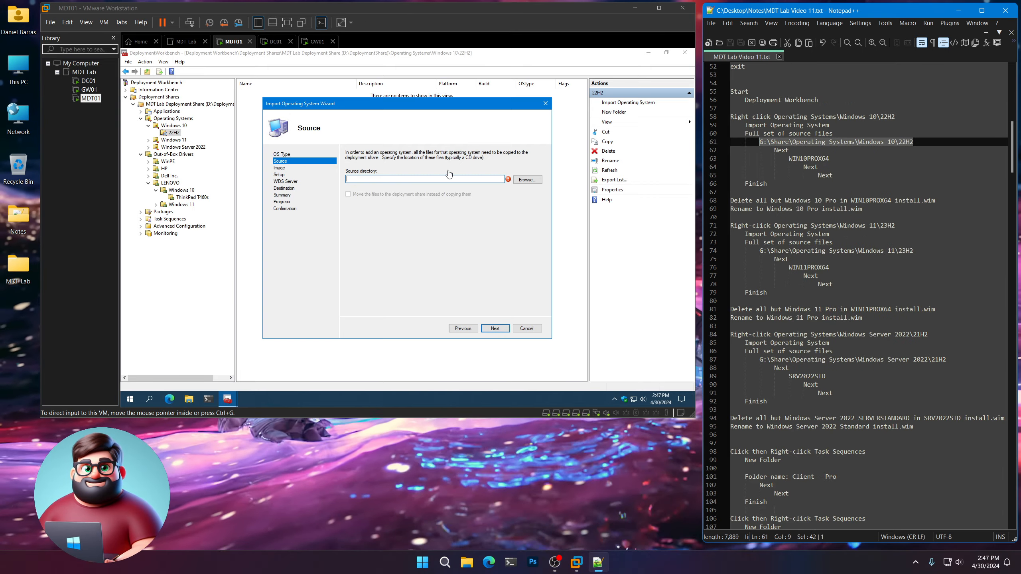
key("ctrl+v")
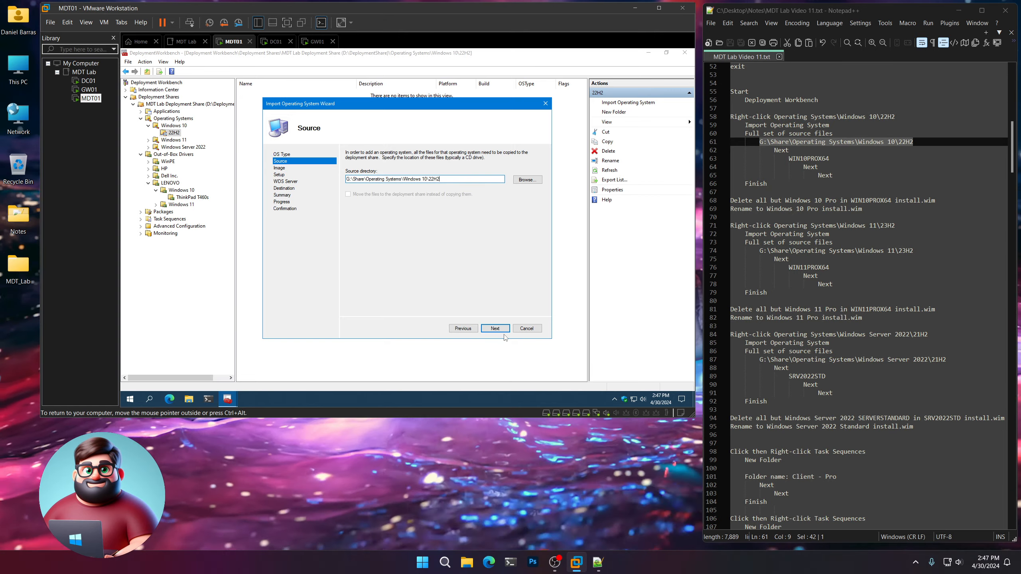
left_click(498, 329)
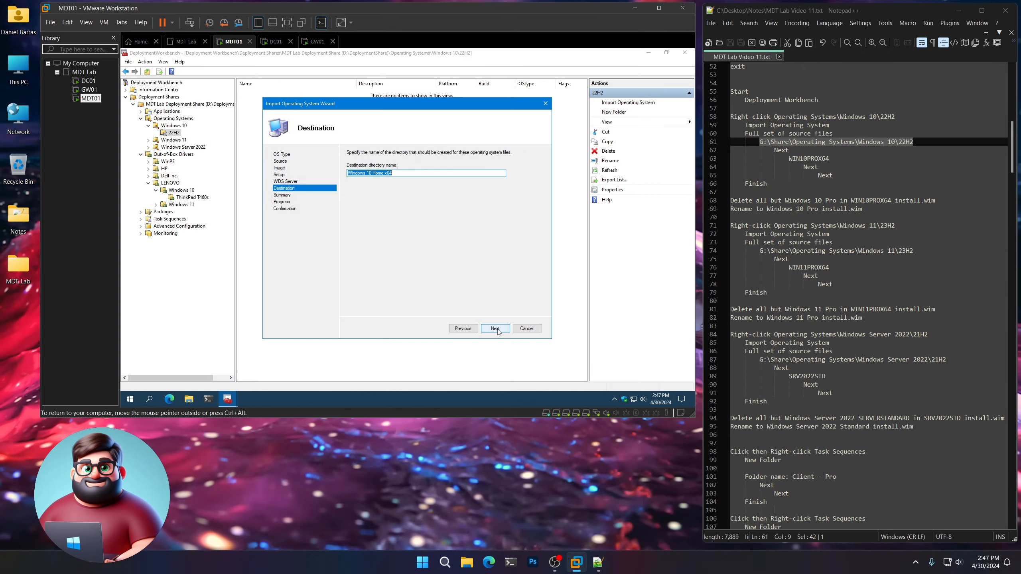
Step: Name the destination directory WIN10PROX64 and complete the Windows 10 import
type("WIN10PRO")
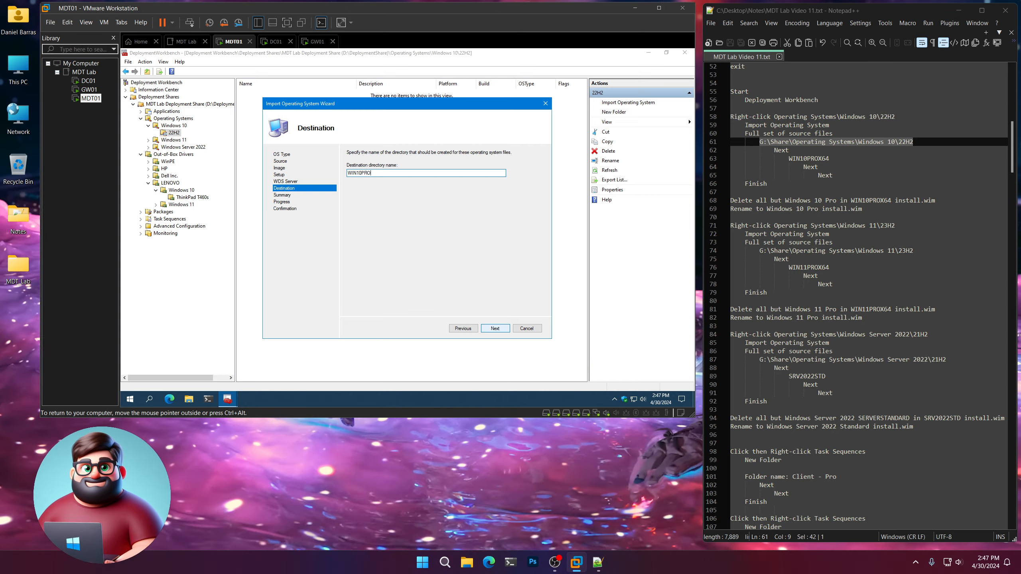
type("X64")
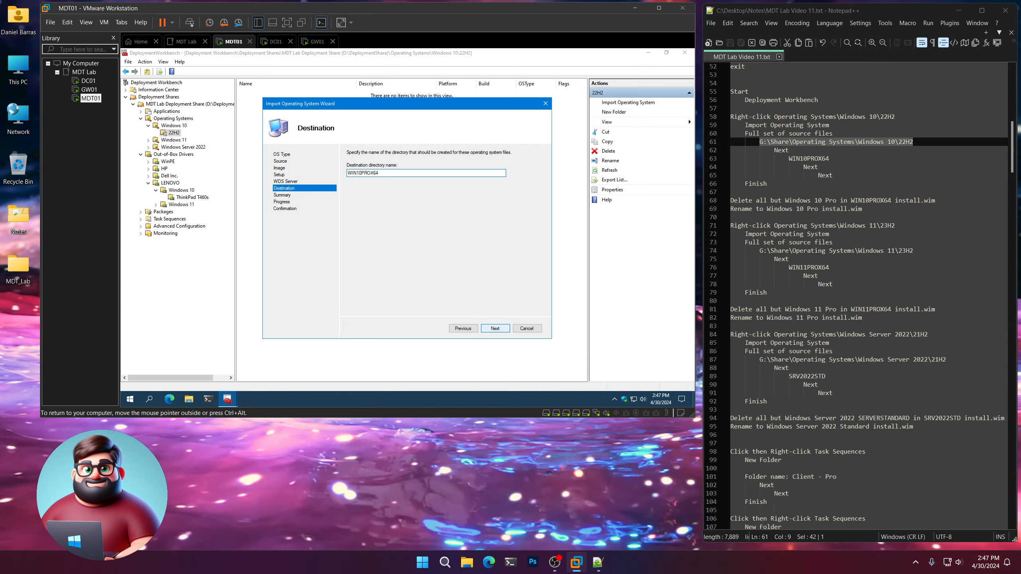
left_click(500, 331)
left_click(495, 328)
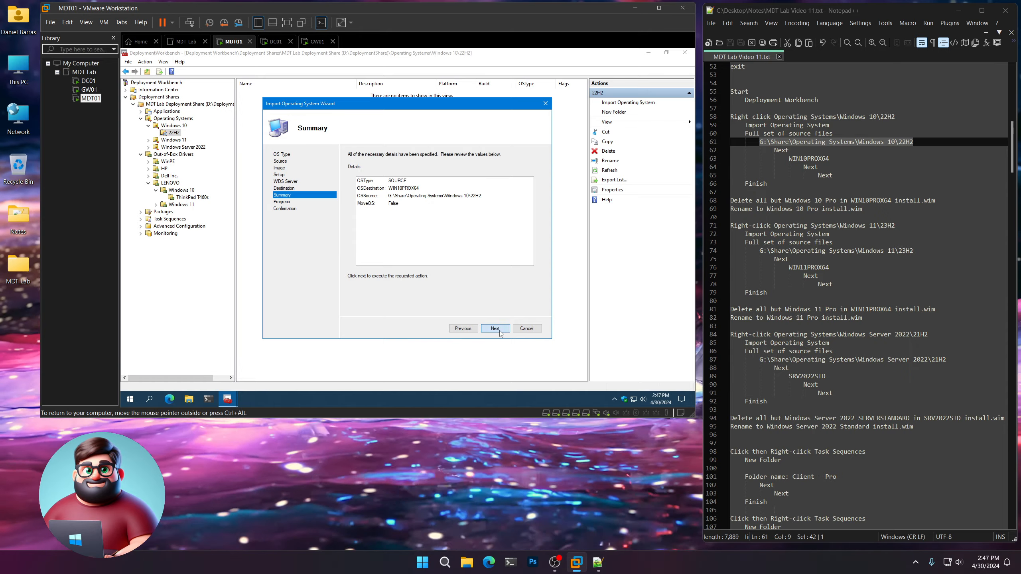
left_click_drag(767, 183, 713, 116)
scroll(782, 189, "down", 3)
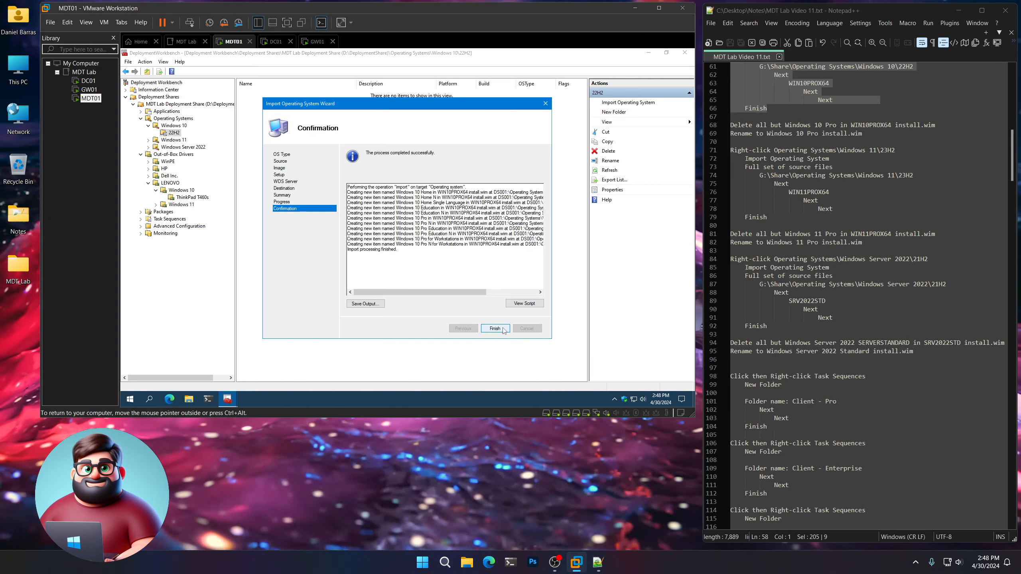
left_click(495, 328)
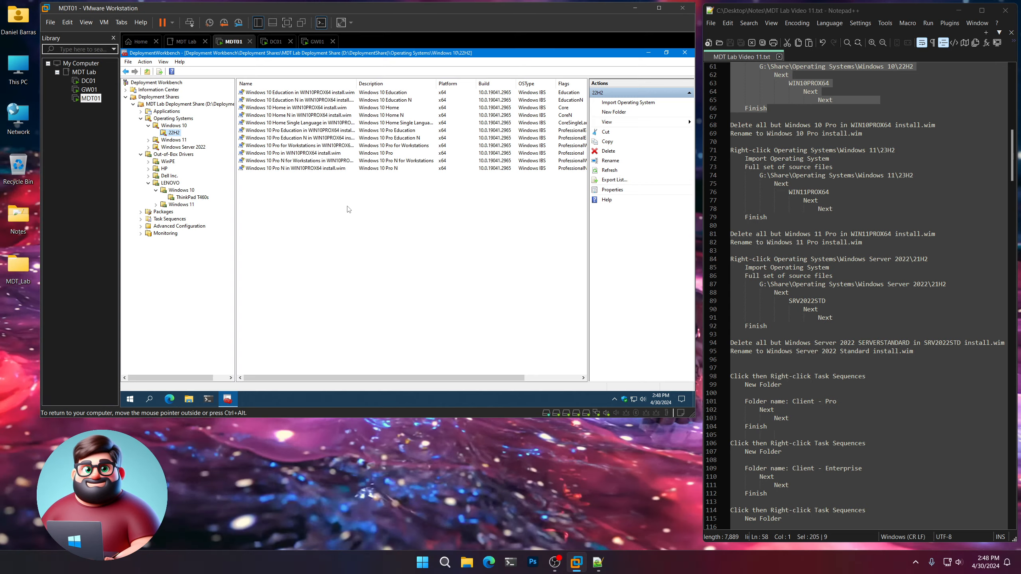
Step: Delete every imported Windows 10 edition in the 22H2 folder except Windows 10 Pro in WIN10PROX64 install.wim
left_click_drag(347, 208, 330, 89)
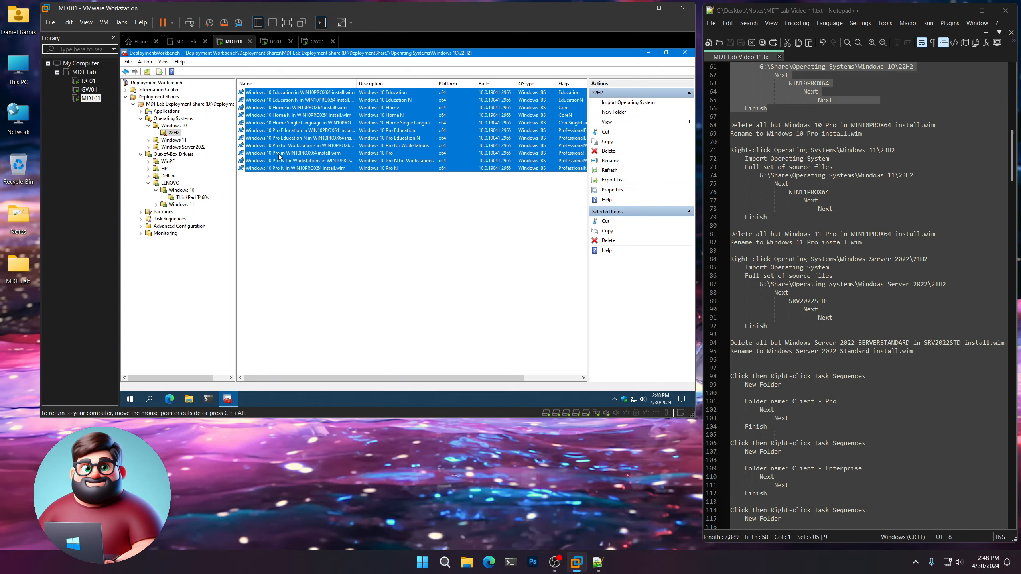
left_click(329, 154, "ctrl")
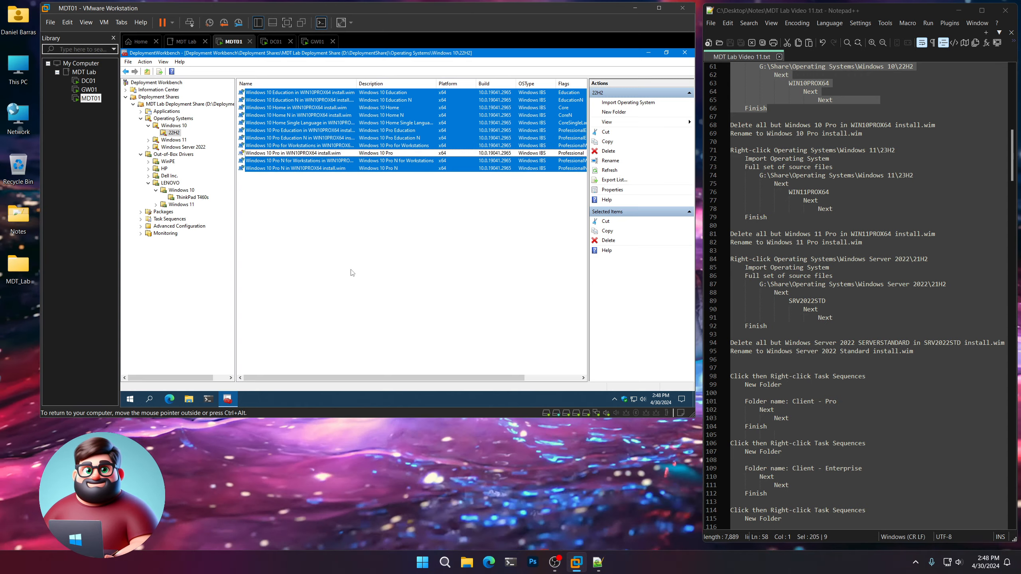
right_click(322, 103)
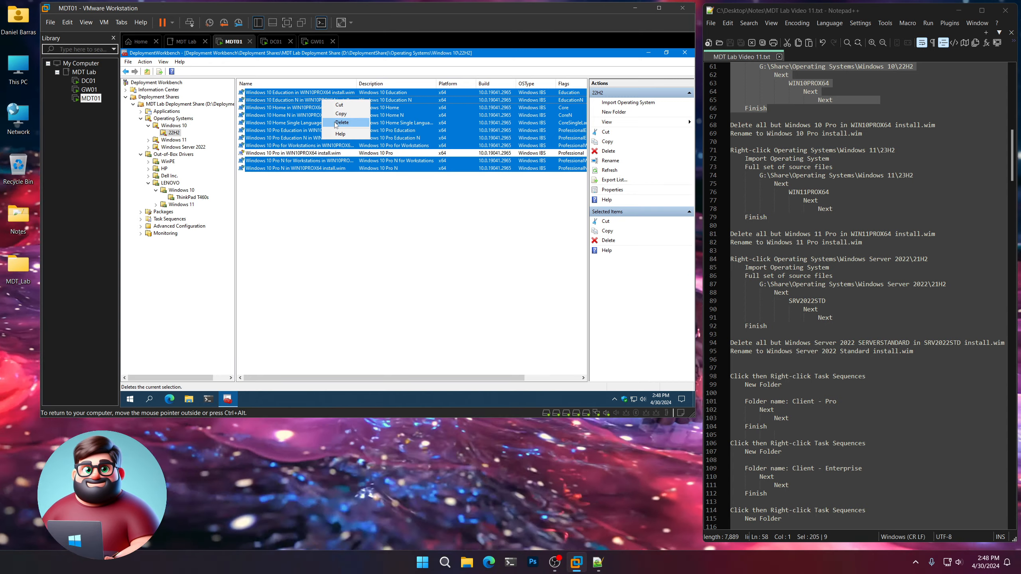
left_click(342, 123)
left_click(498, 328)
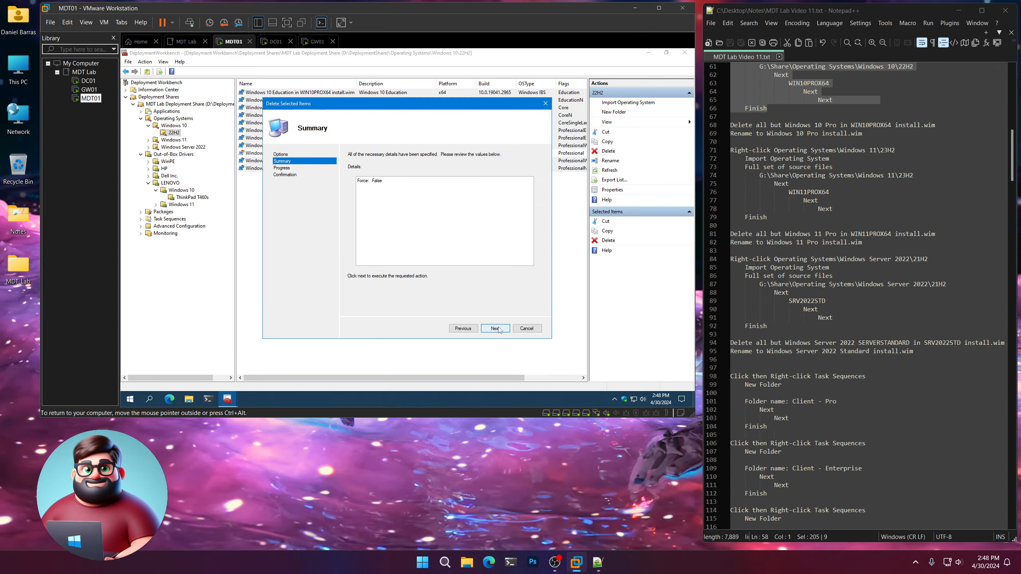
left_click(498, 329)
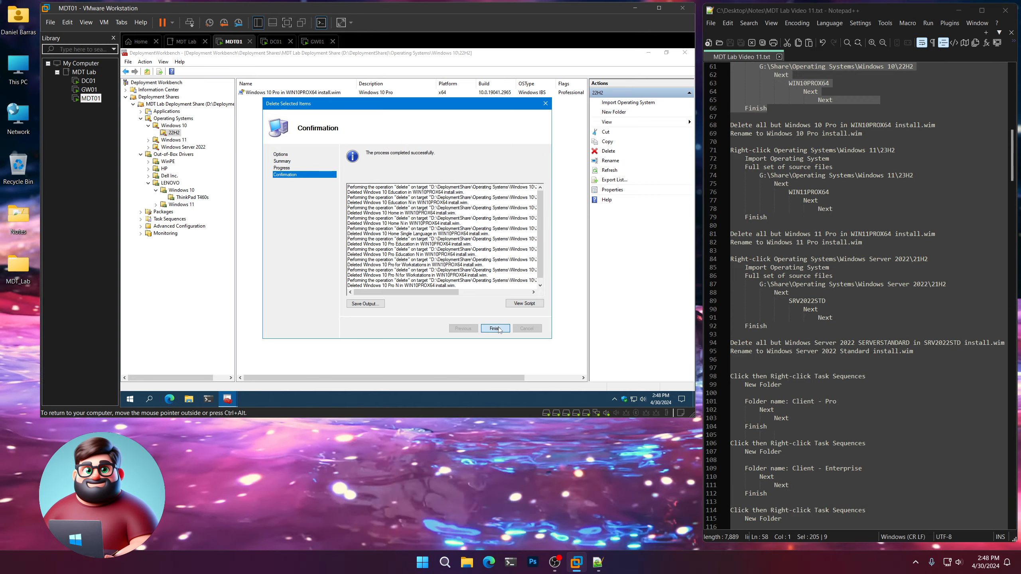
Step: Close the finished deletion wizard and rename the remaining Windows 10 image to Windows 10 Pro install.wim, copied from the notes
left_click(495, 329)
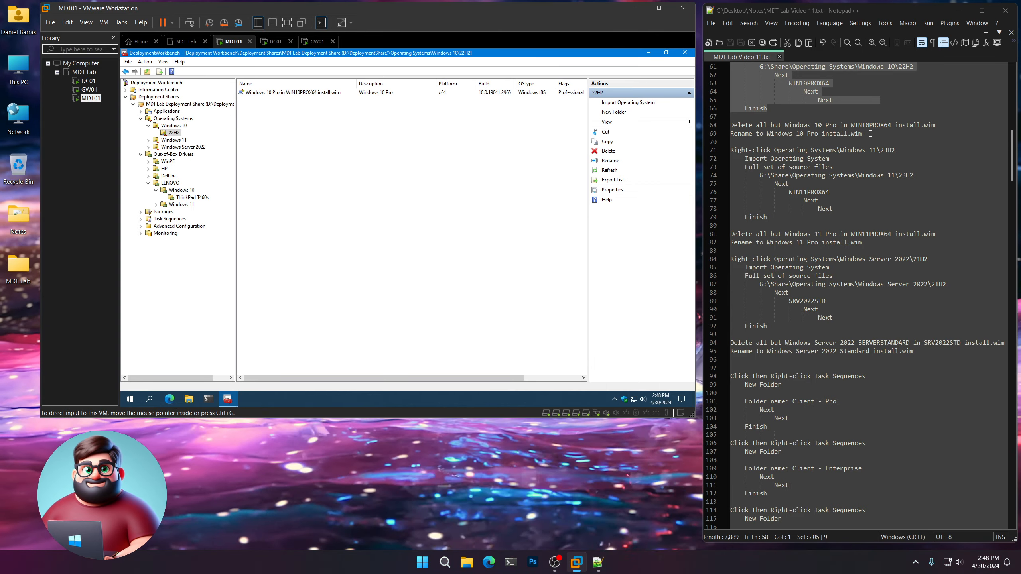
left_click_drag(870, 133, 767, 133)
right_click(782, 133)
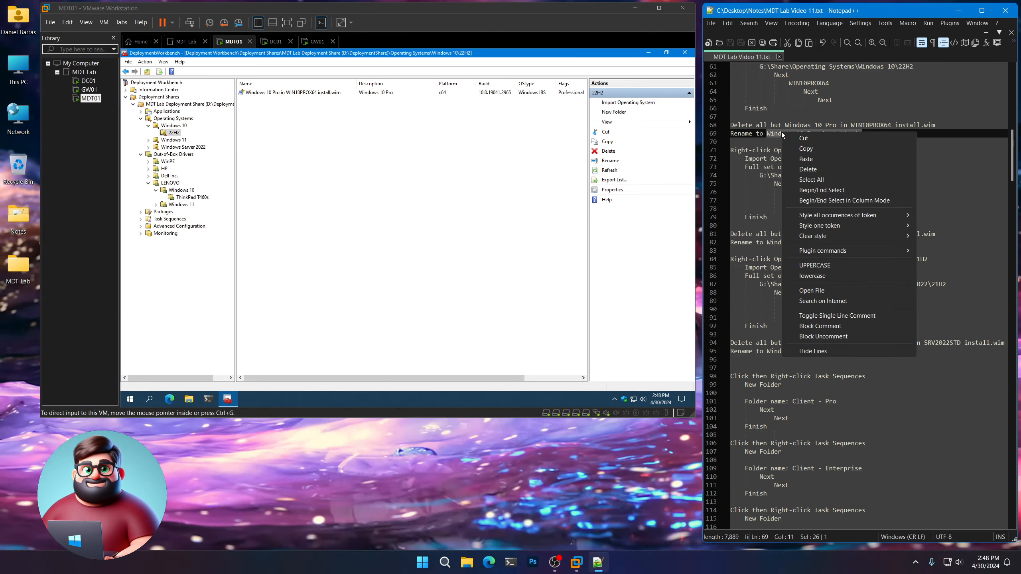
left_click(802, 148)
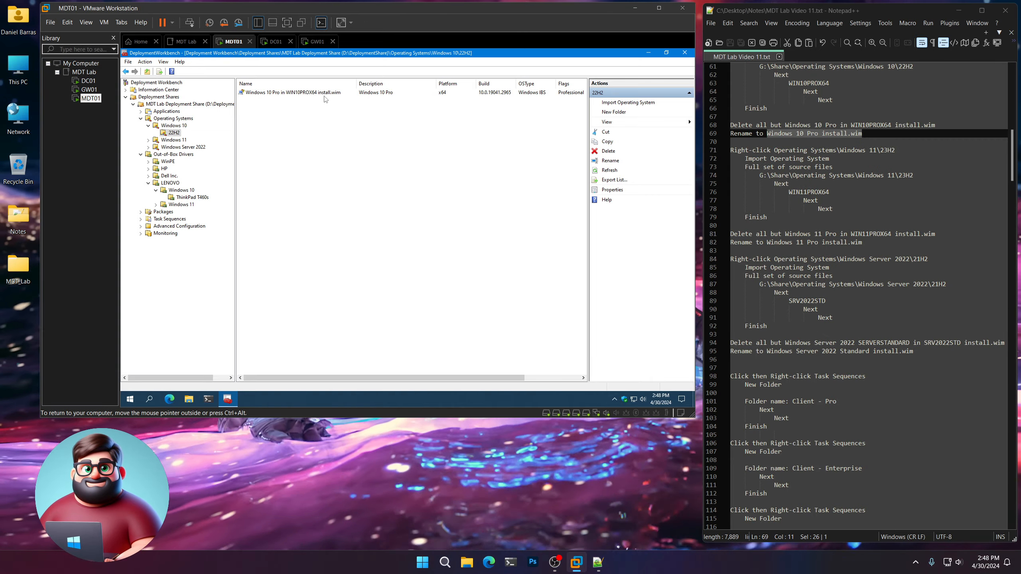
left_click(324, 93)
right_click(322, 90)
left_click(345, 128)
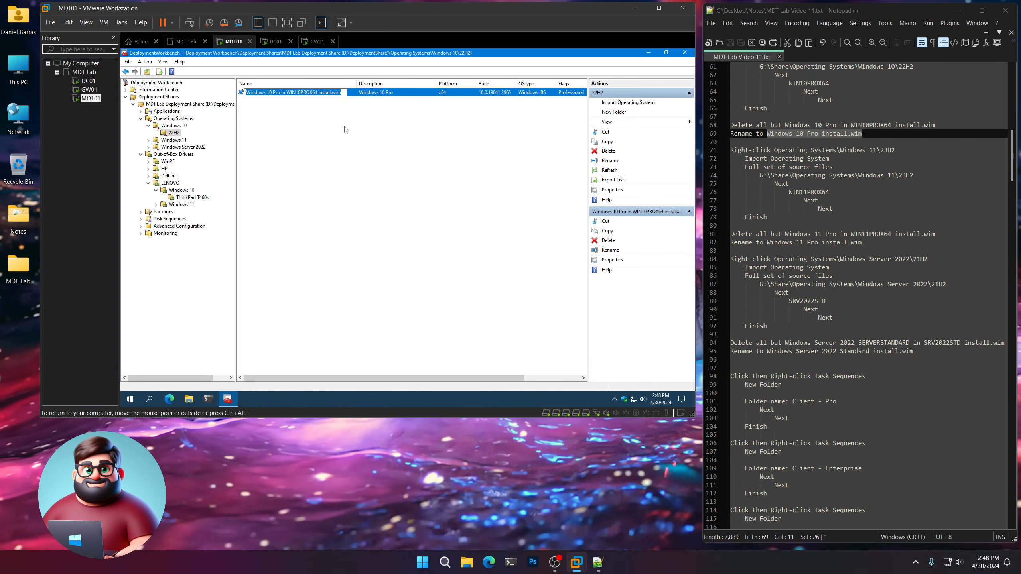
key("ctrl+v")
key("ctrl+v")
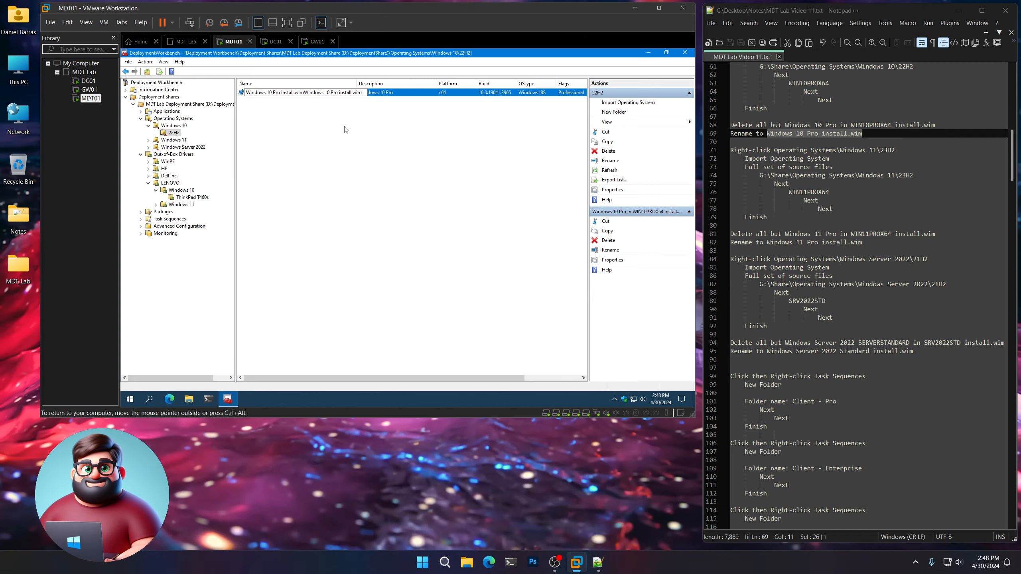
key("ctrl+a")
key("ctrl+v")
key("Return")
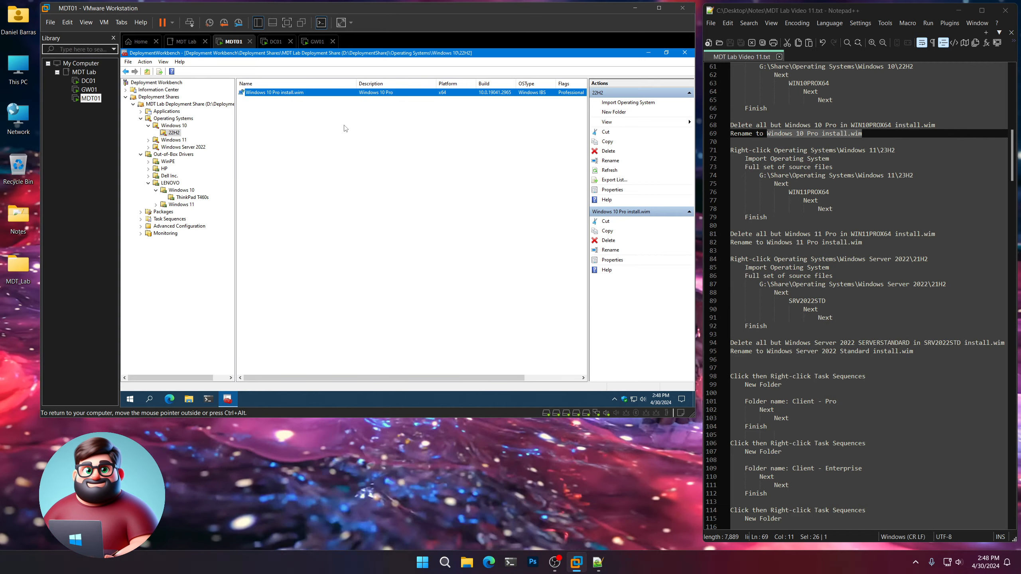
left_click(345, 128)
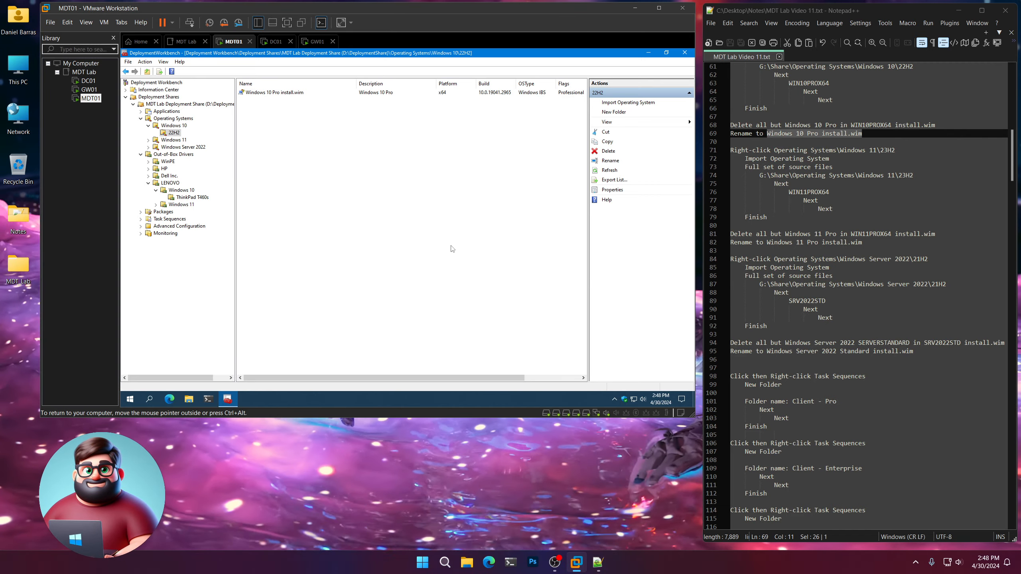
Step: Start an operating system import into the Operating Systems\Windows 11\23H2 folder using the full set of source files
left_click_drag(794, 217, 730, 150)
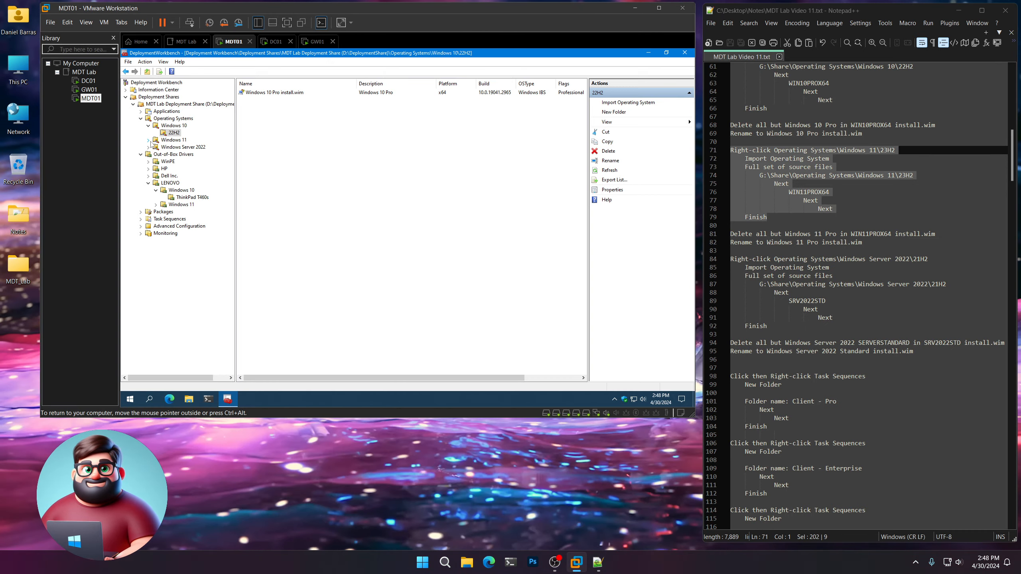
left_click(148, 141)
left_click(173, 147)
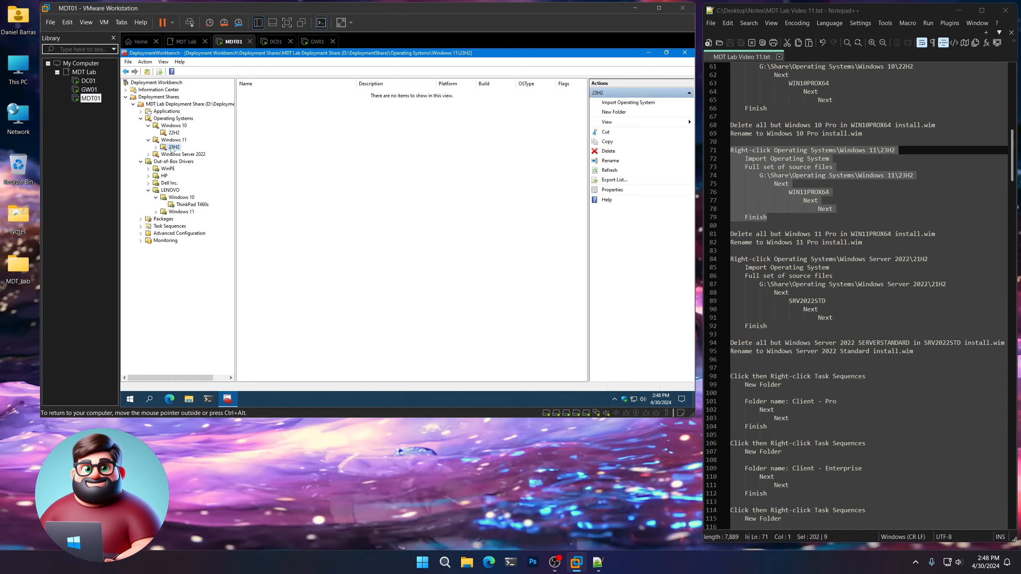
right_click(172, 148)
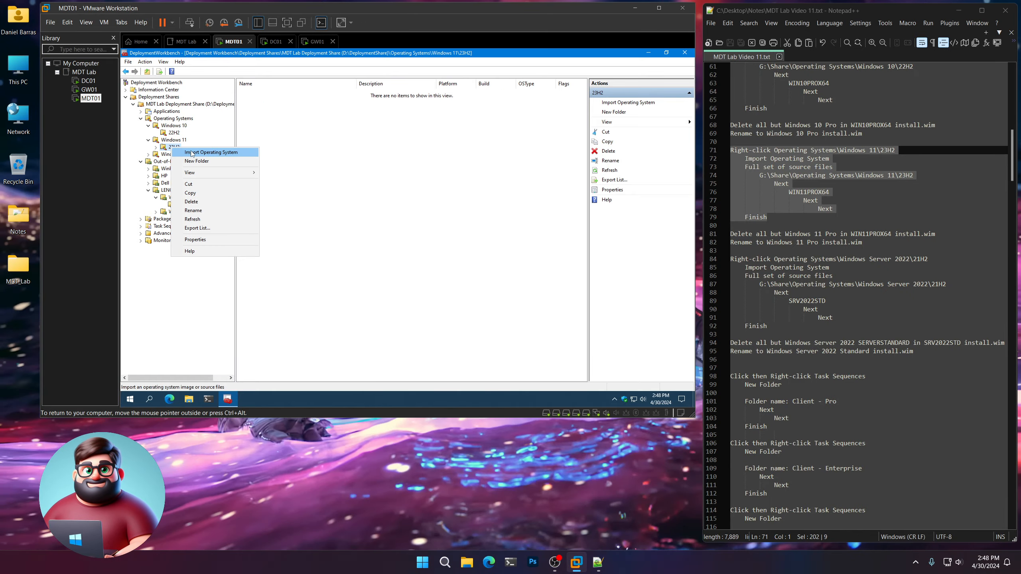
left_click(192, 153)
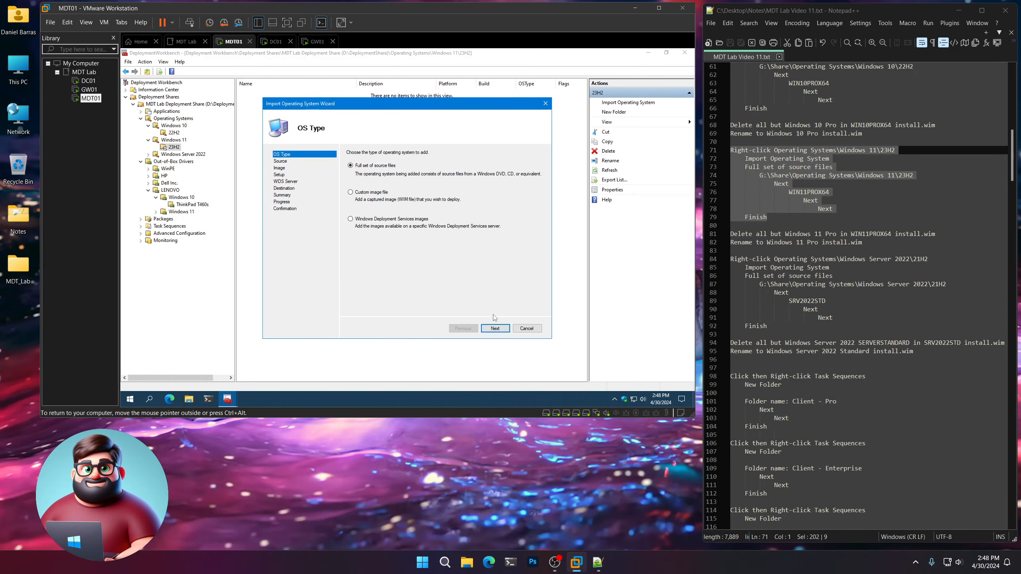
left_click(494, 329)
Step: Set the import's source directory to G:\Share\Operating Systems\Windows 11\23H2, copied from the notes
left_click(920, 176)
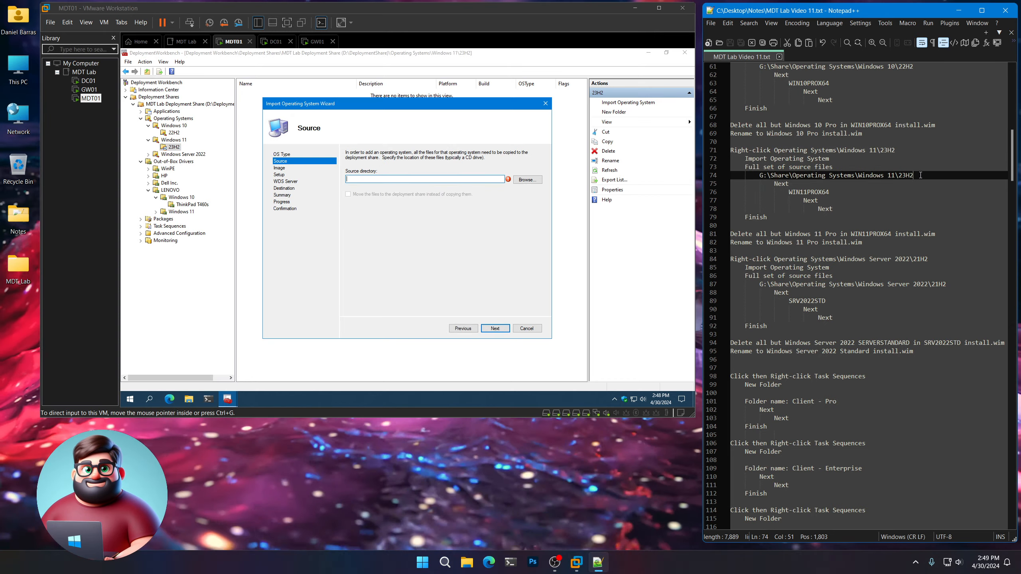
left_click_drag(920, 175, 759, 176)
right_click(775, 177)
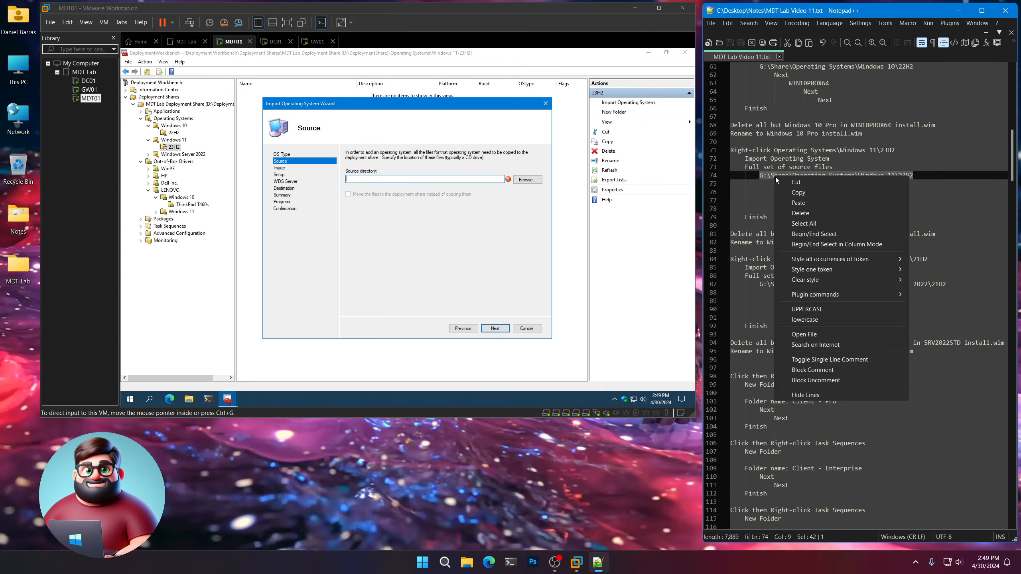
left_click(798, 193)
left_click(436, 180)
key("ctrl+v")
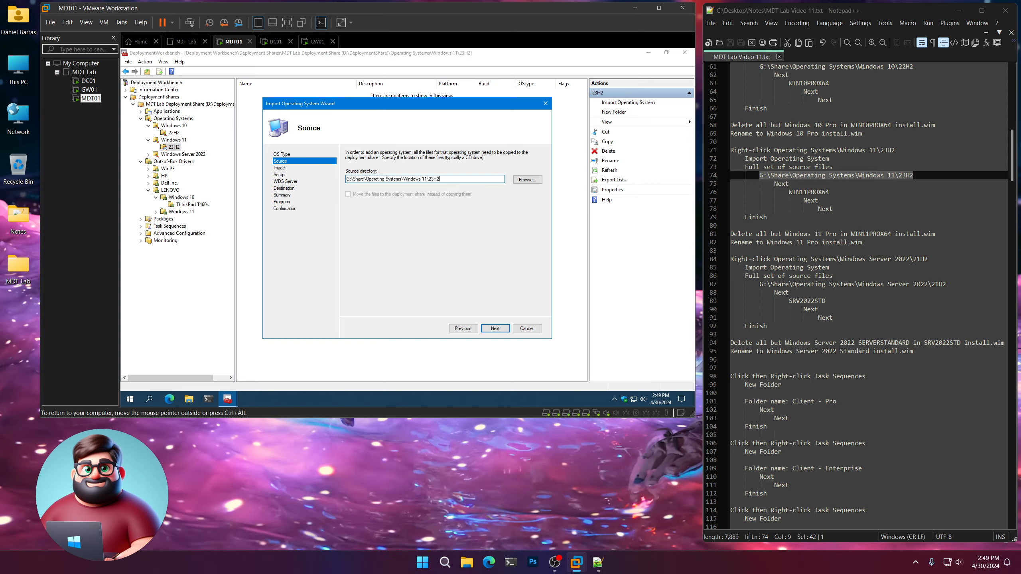
left_click(496, 328)
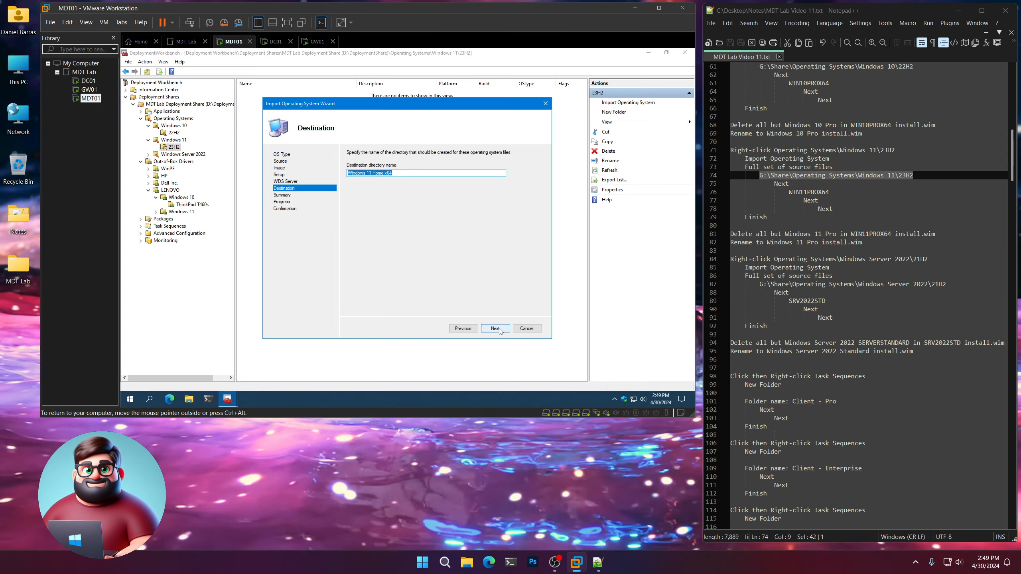
Step: Name the destination directory WIN11PROX64 and complete the Windows 11 import
type("WIN11")
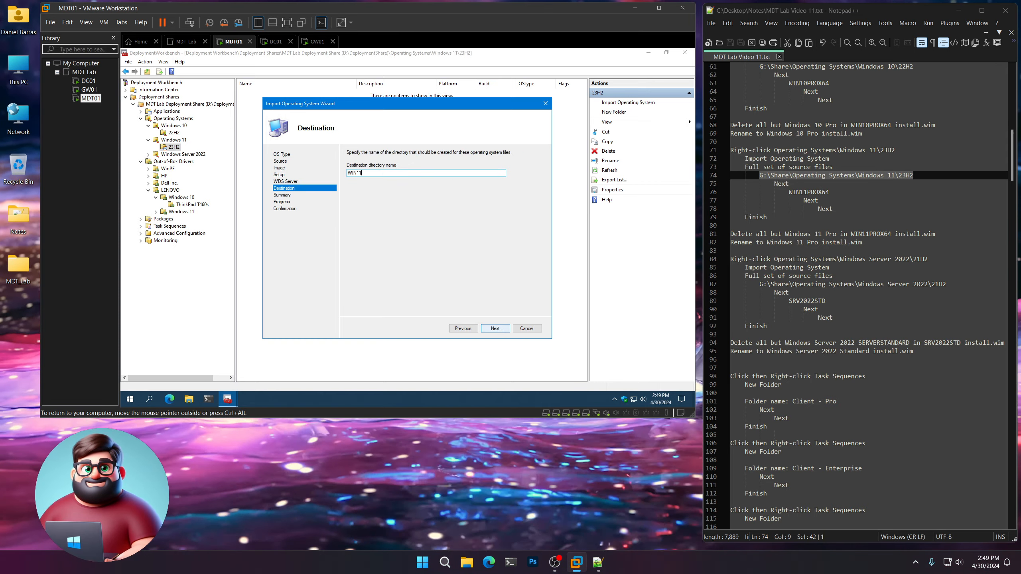
type("PROX64")
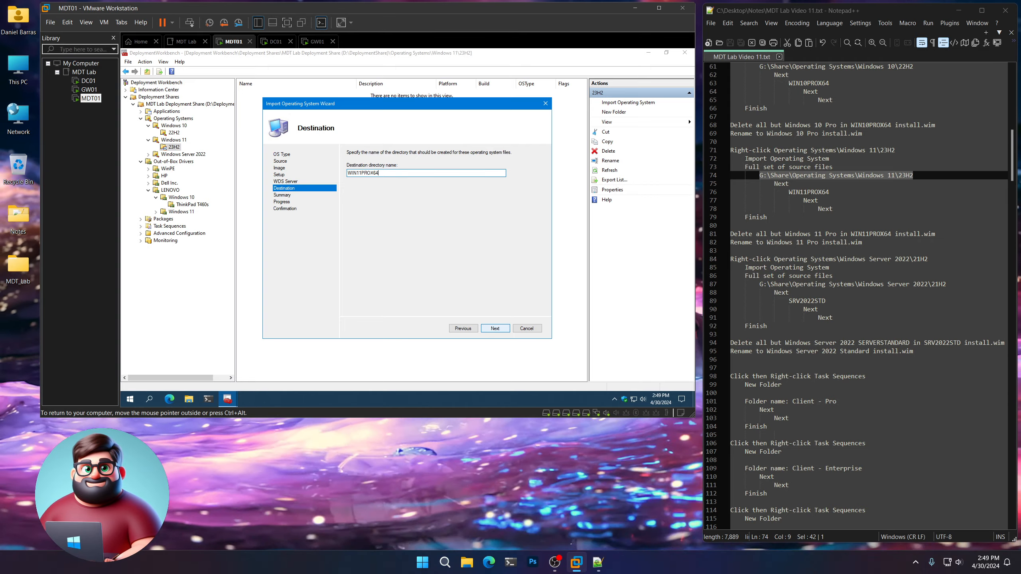
left_click(502, 331)
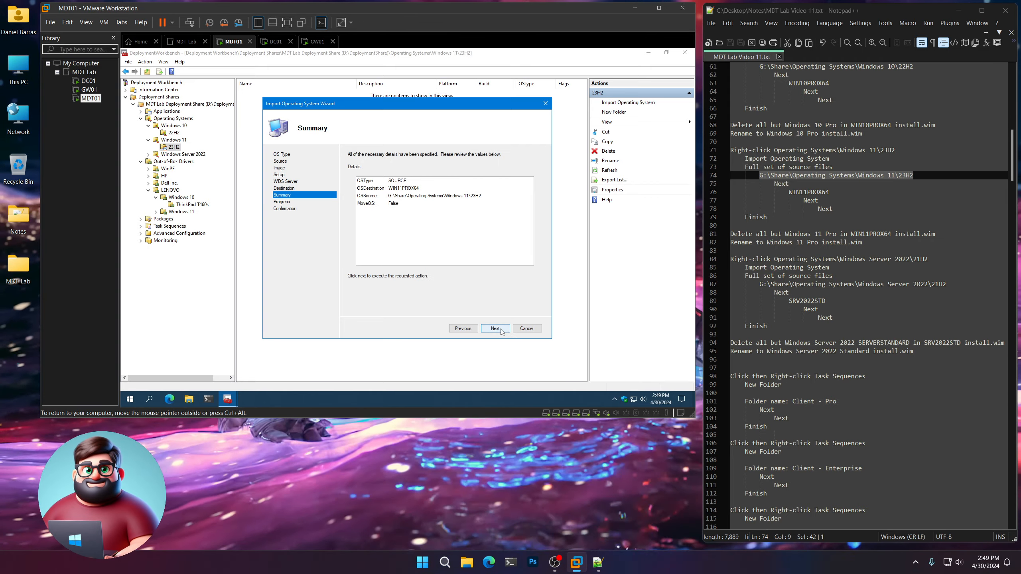
left_click(501, 330)
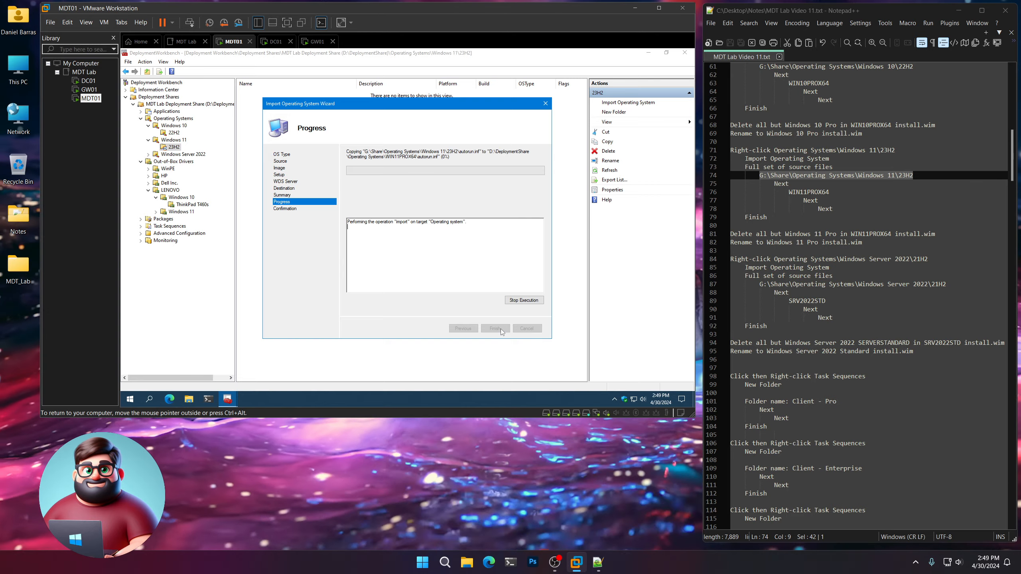
left_click_drag(770, 217, 703, 154)
scroll(769, 241, "down", 5)
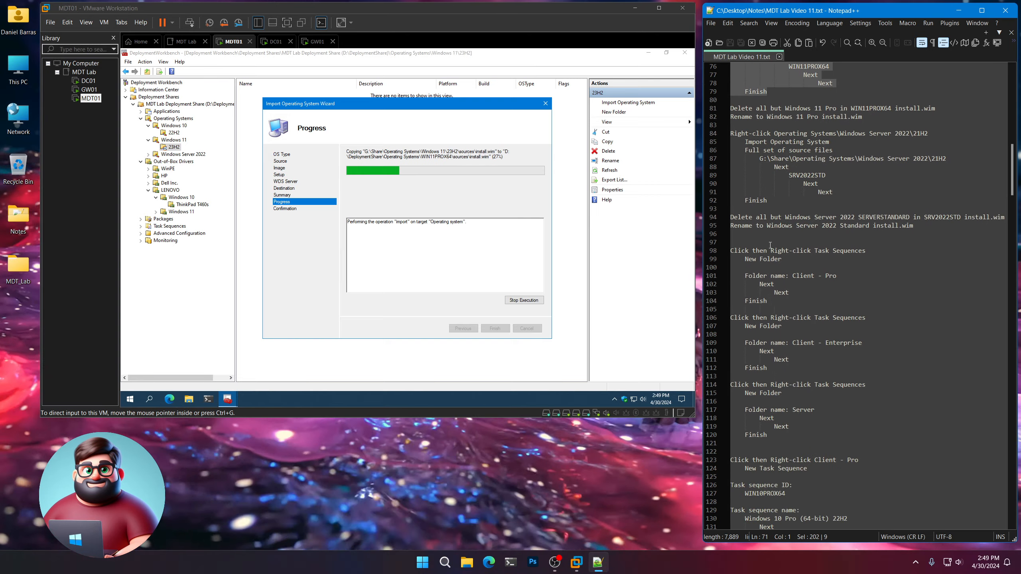
left_click_drag(869, 116, 721, 109)
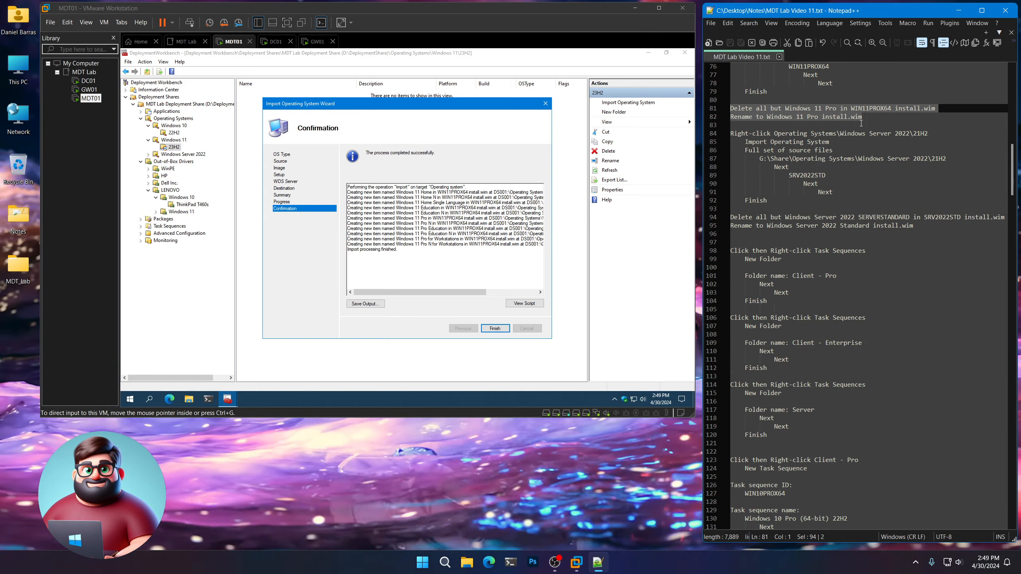
left_click(494, 329)
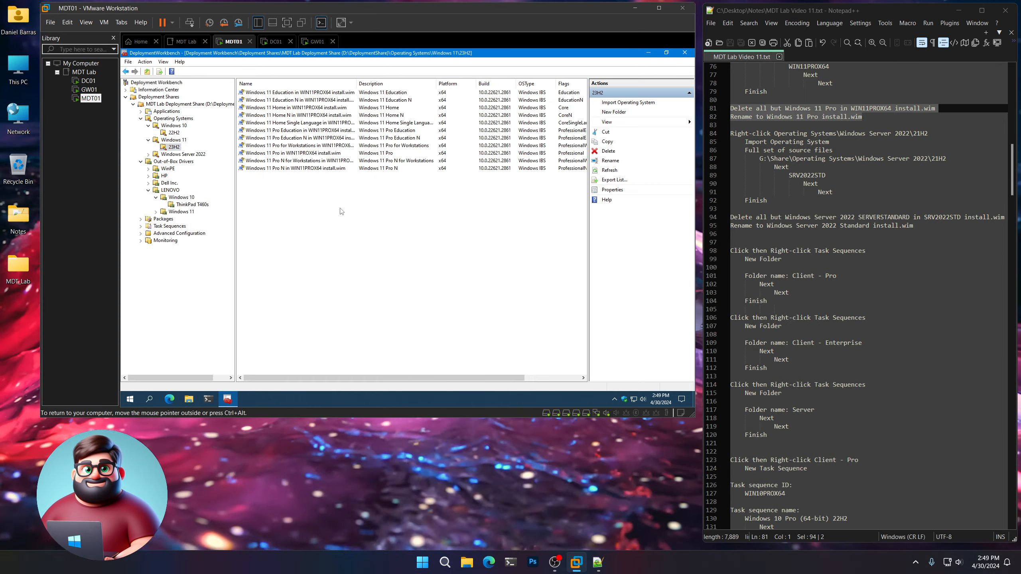
Step: Delete every imported Windows 11 edition in the 23H2 folder except Windows 11 Pro in WIN11PROX64 install.wim
left_click_drag(315, 127, 312, 93)
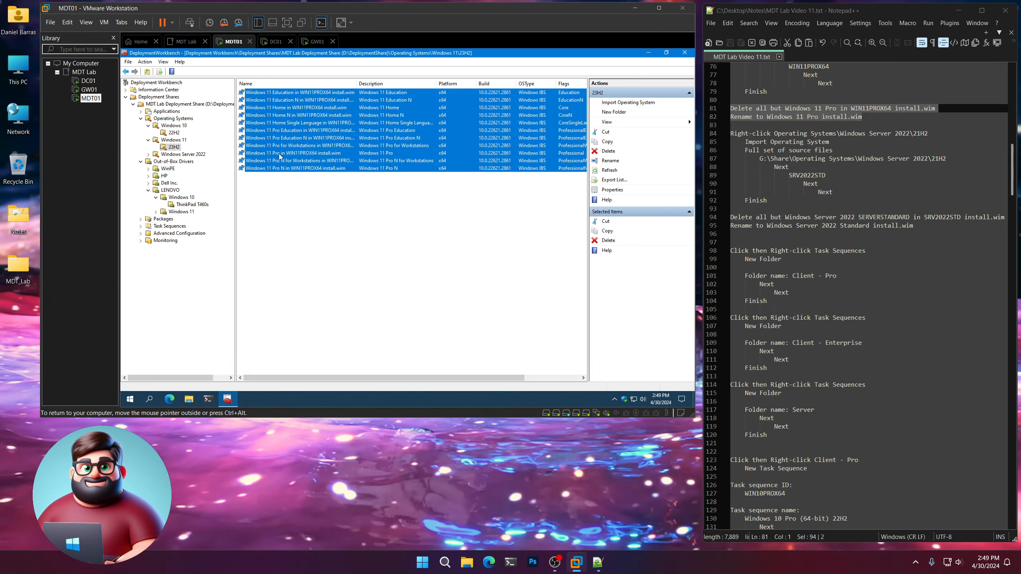
left_click(277, 153, "ctrl")
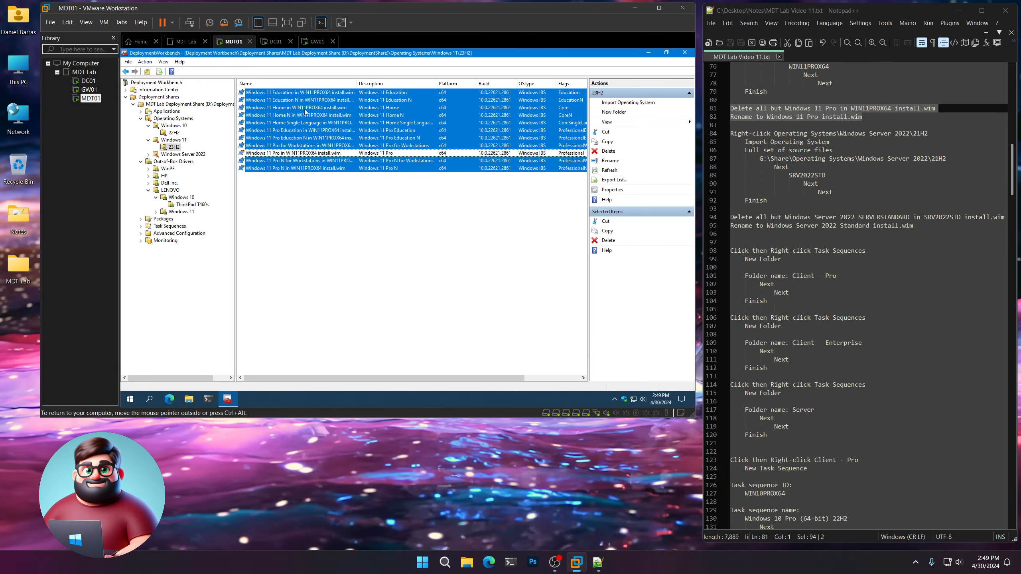
right_click(310, 112)
left_click(328, 125)
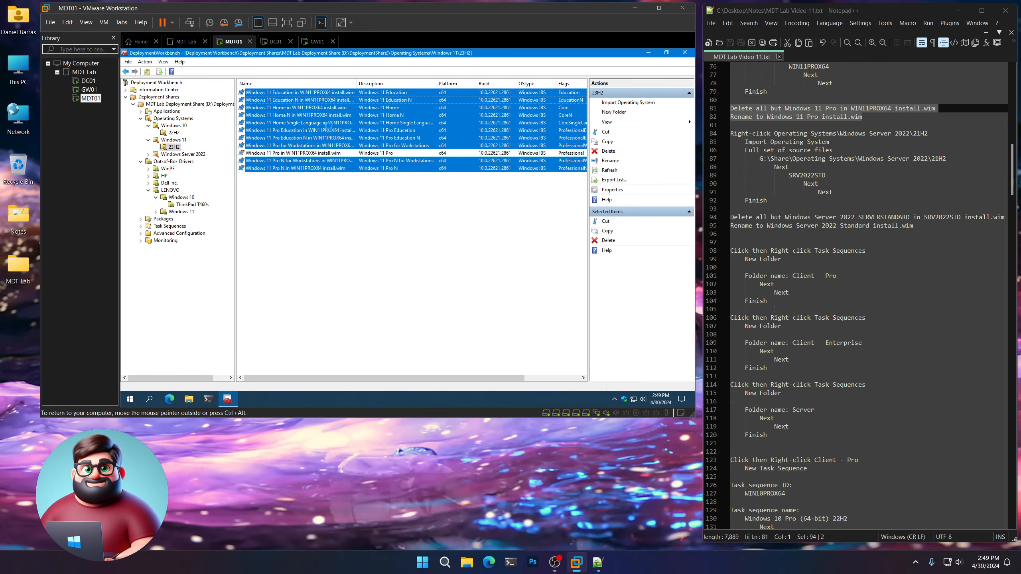
left_click(495, 329)
left_click(495, 328)
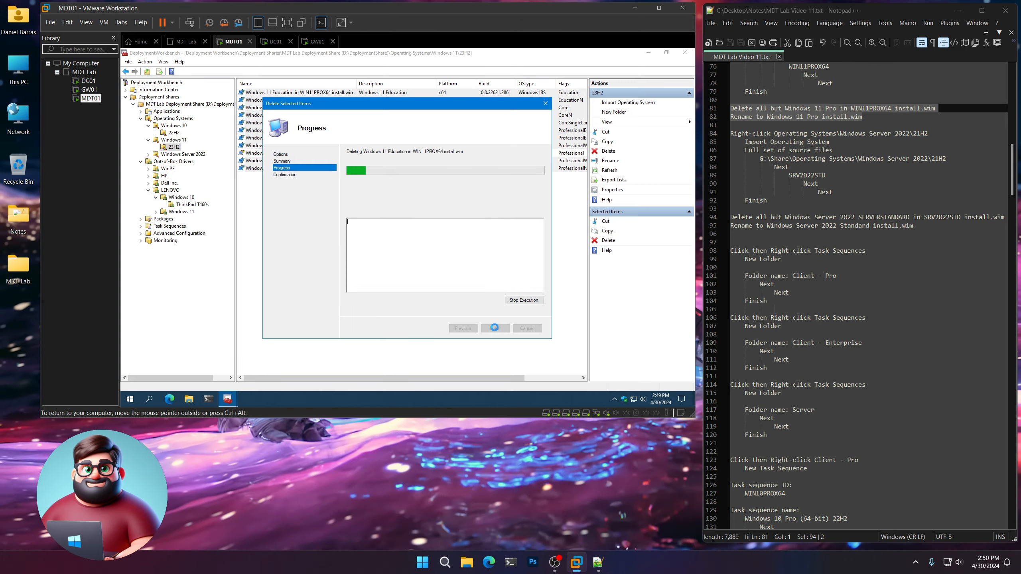
left_click(495, 329)
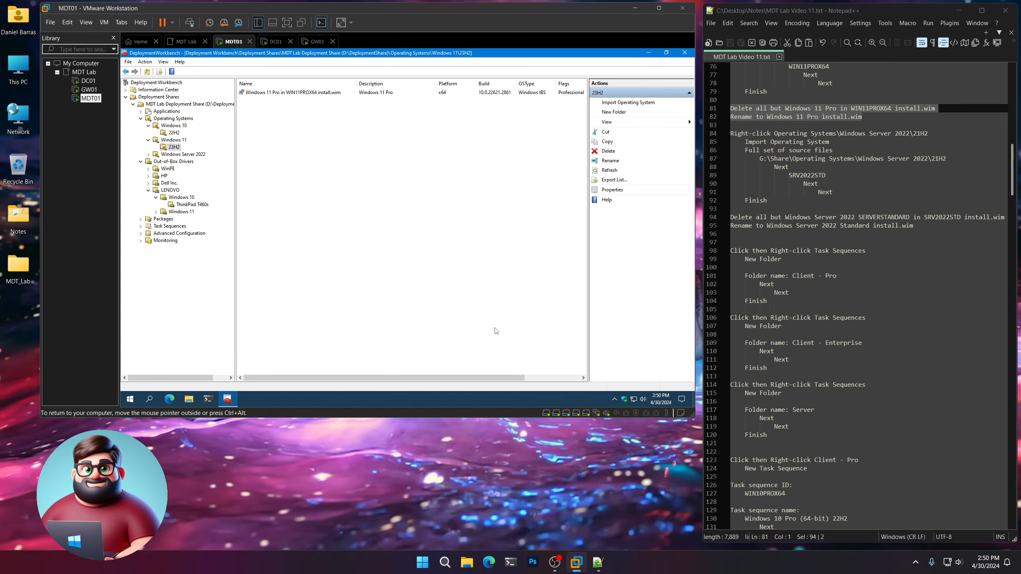
Step: Rename the remaining Windows 11 image to Windows 11 Pro install.wim, copied from the notes
left_click(879, 116)
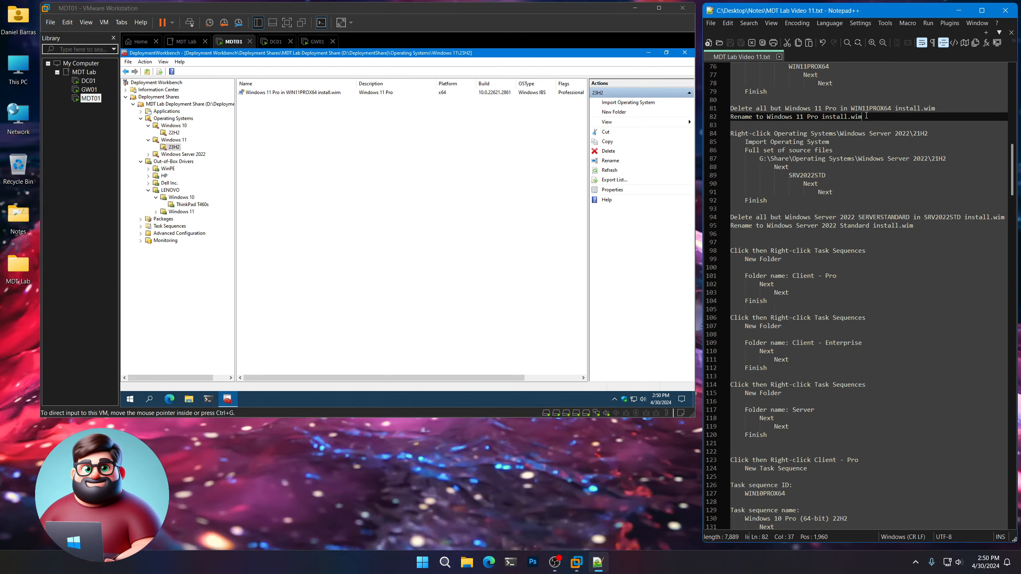
left_click_drag(866, 116, 790, 115)
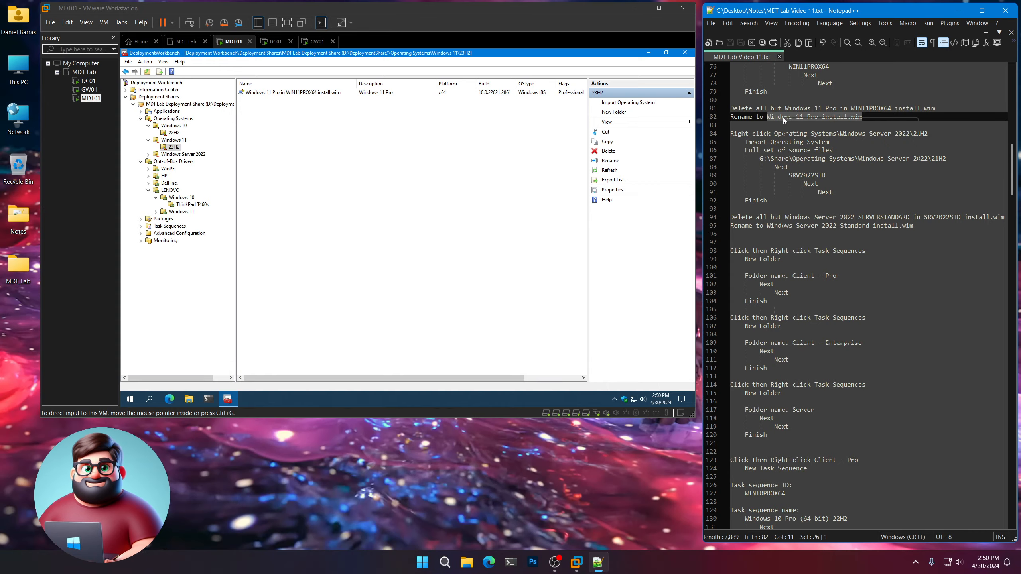
right_click(783, 117)
left_click(805, 135)
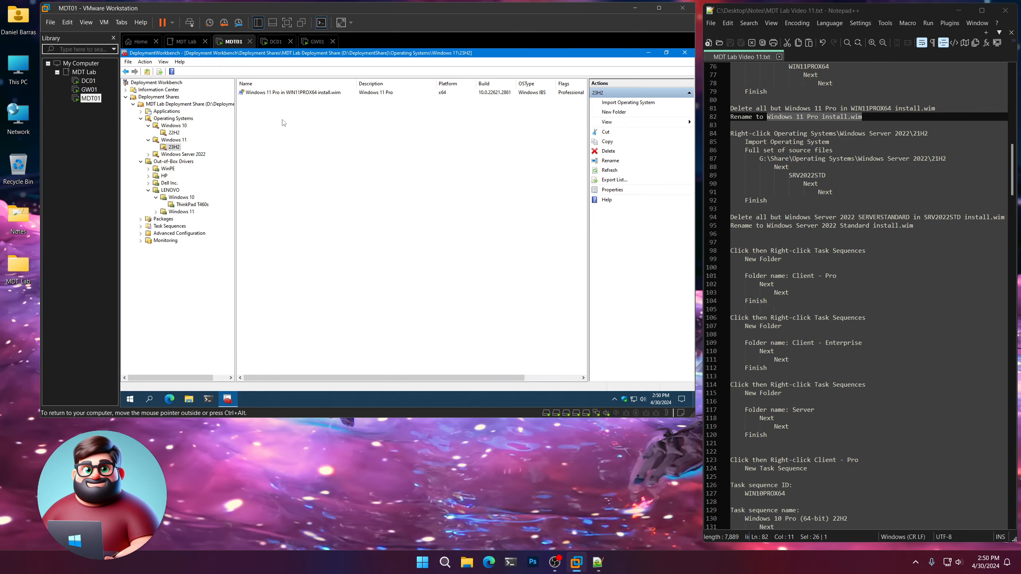
left_click(286, 92)
right_click(288, 93)
left_click(311, 125)
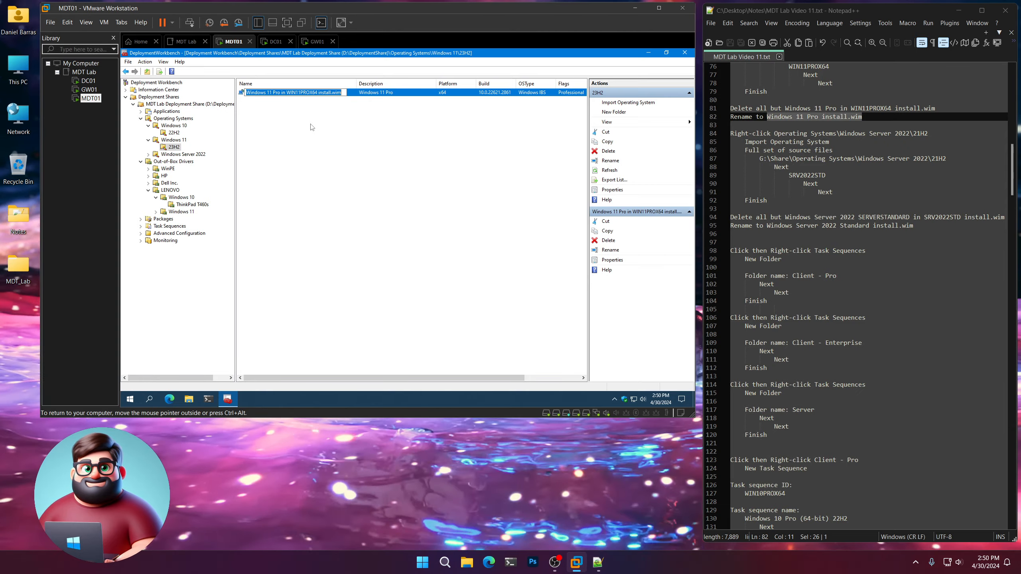
key("ctrl+v")
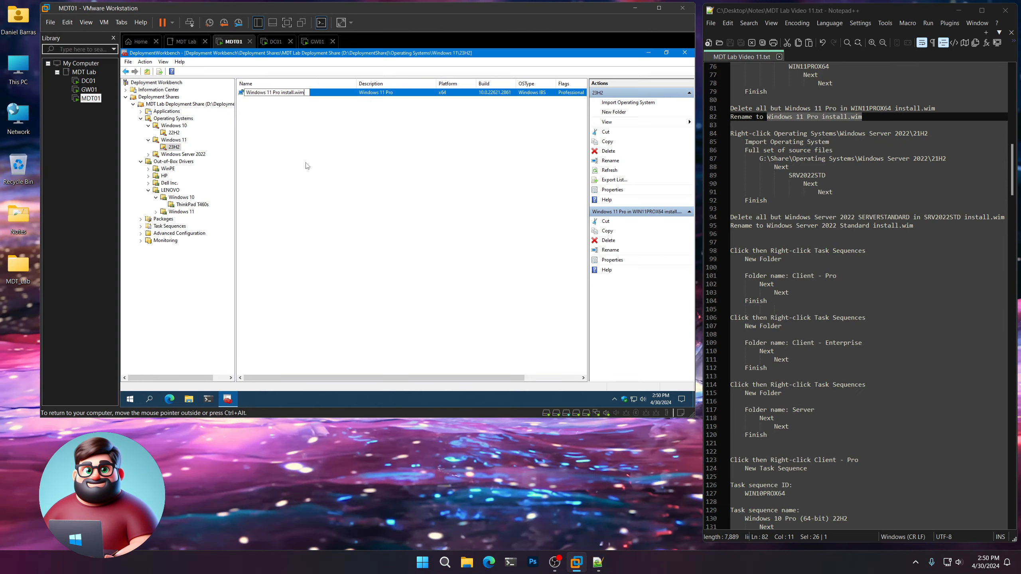
key("Return")
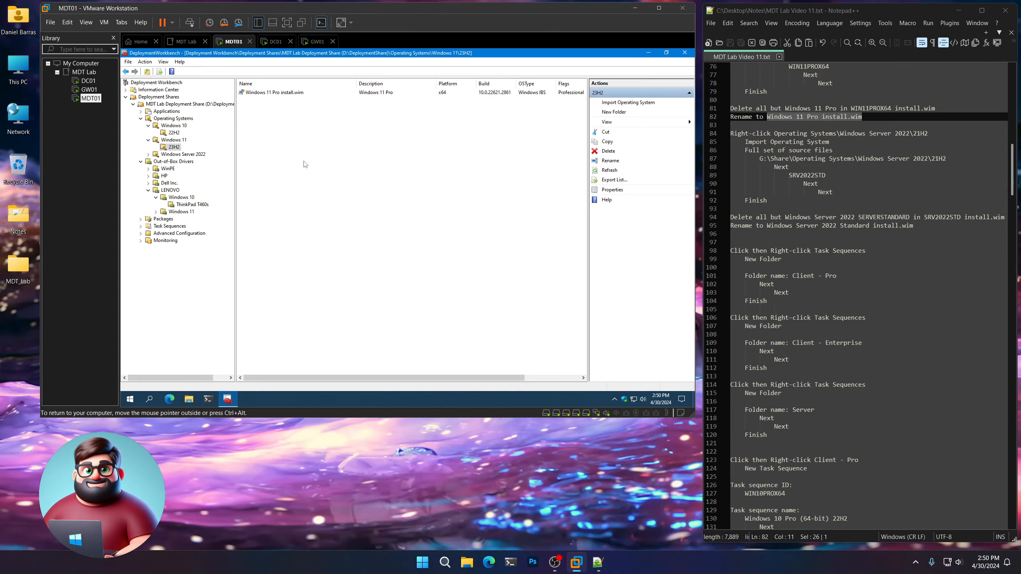
Step: Start importing an operating system into the Windows Server 2022\21H2 folder, using a full set of source files
left_click_drag(768, 203, 711, 136)
left_click(308, 229)
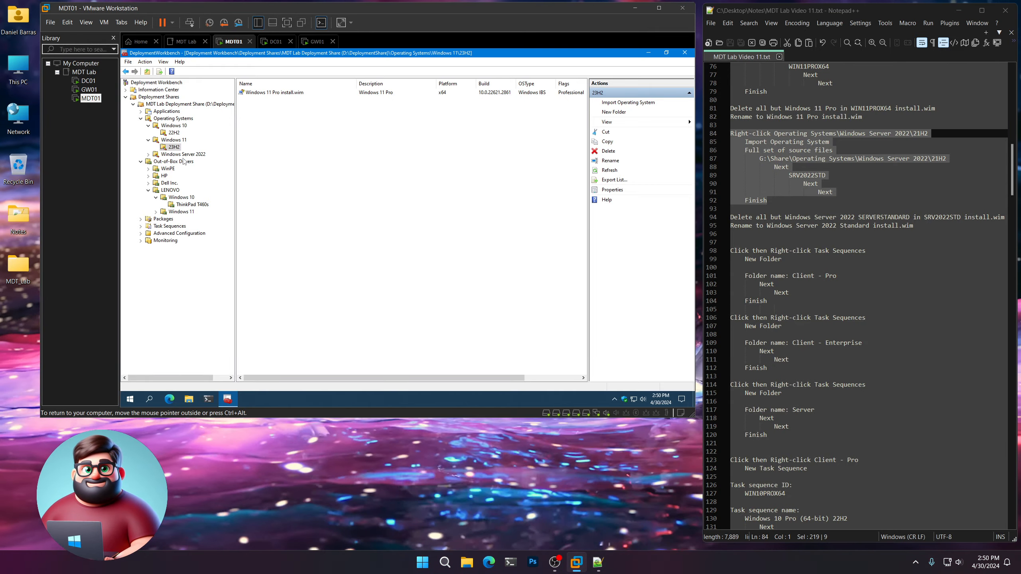
left_click(149, 155)
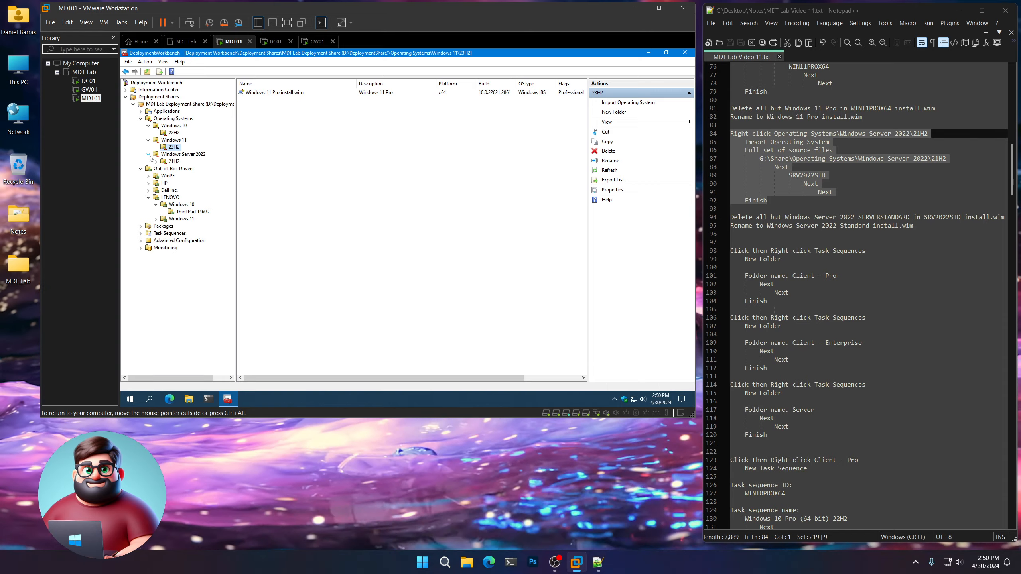
left_click(173, 161)
right_click(172, 161)
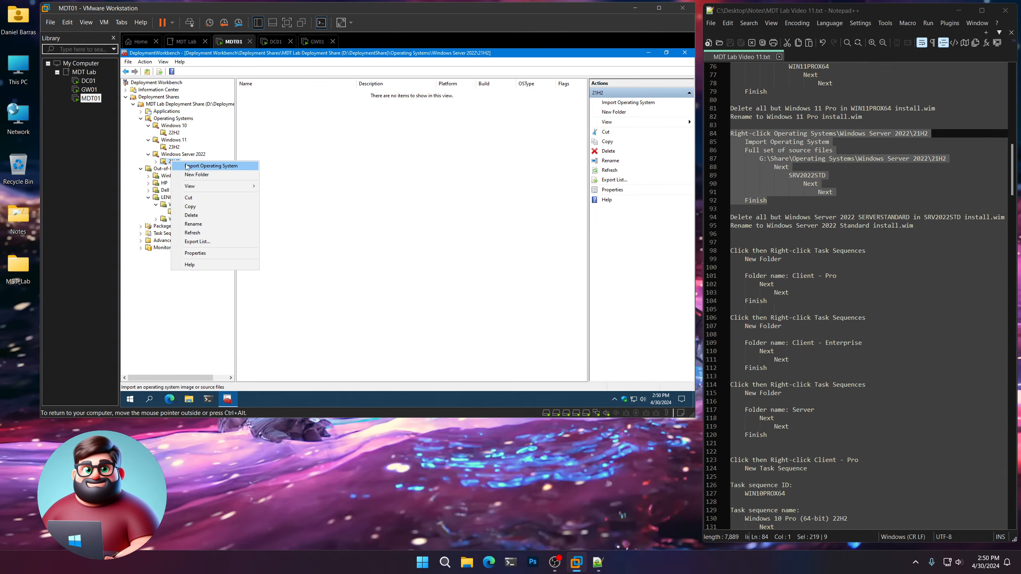
left_click(187, 165)
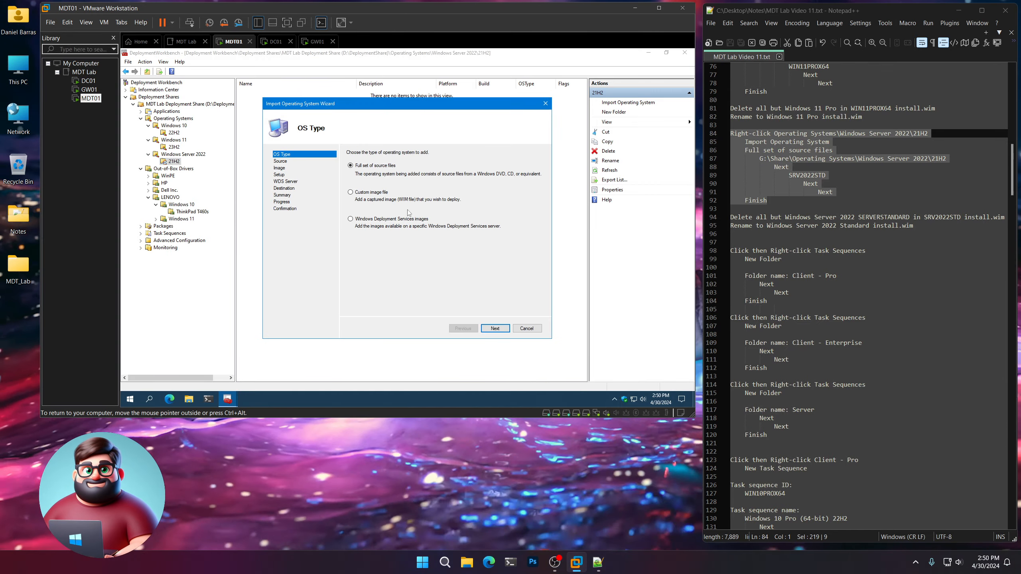
left_click(495, 328)
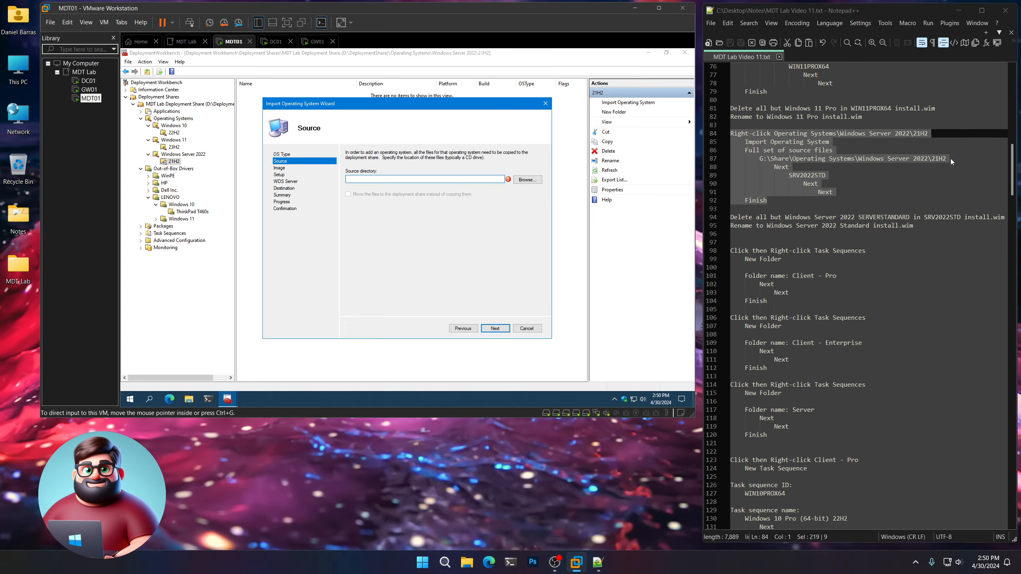
Step: Set the import's source directory to G:\Share\Operating Systems\Windows Server 2022\21H2, copied from the notes
left_click_drag(951, 161, 759, 158)
right_click(766, 159)
left_click(782, 177)
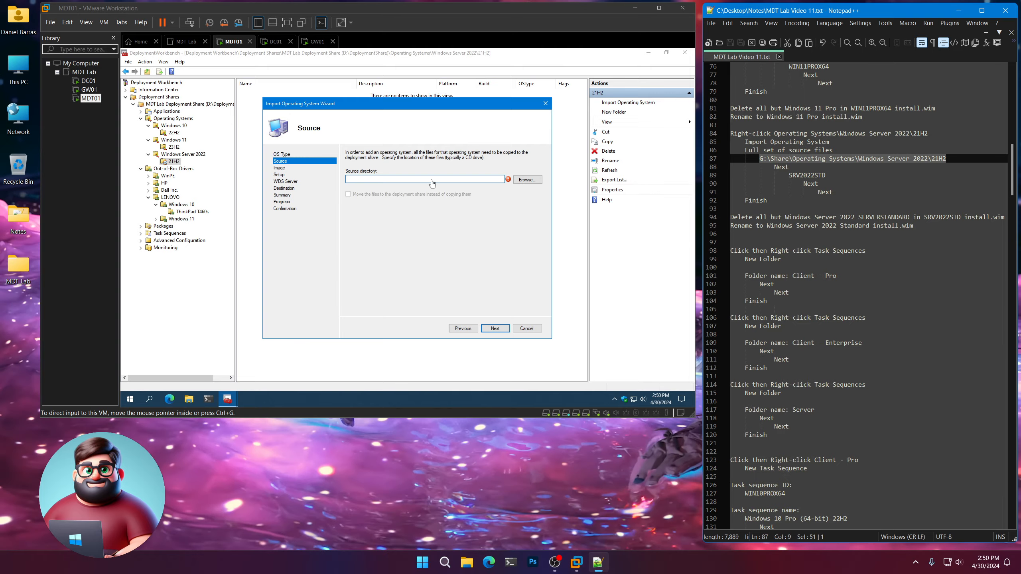
left_click(432, 179)
key("ctrl+v")
left_click(495, 329)
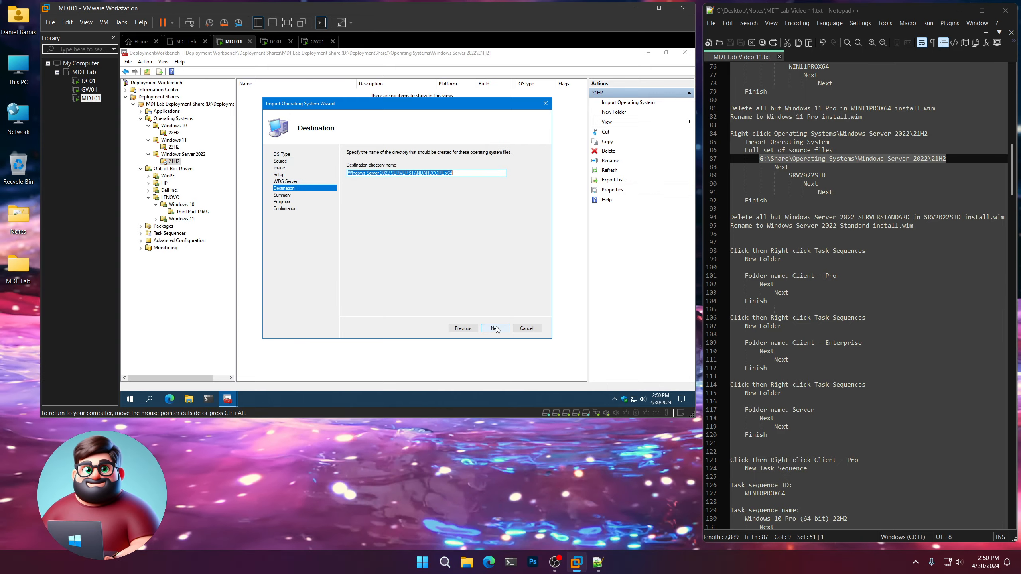
Step: Name the destination directory SRV2022STD, copied from the notes, and complete the Windows Server 2022 import
double_click(803, 176)
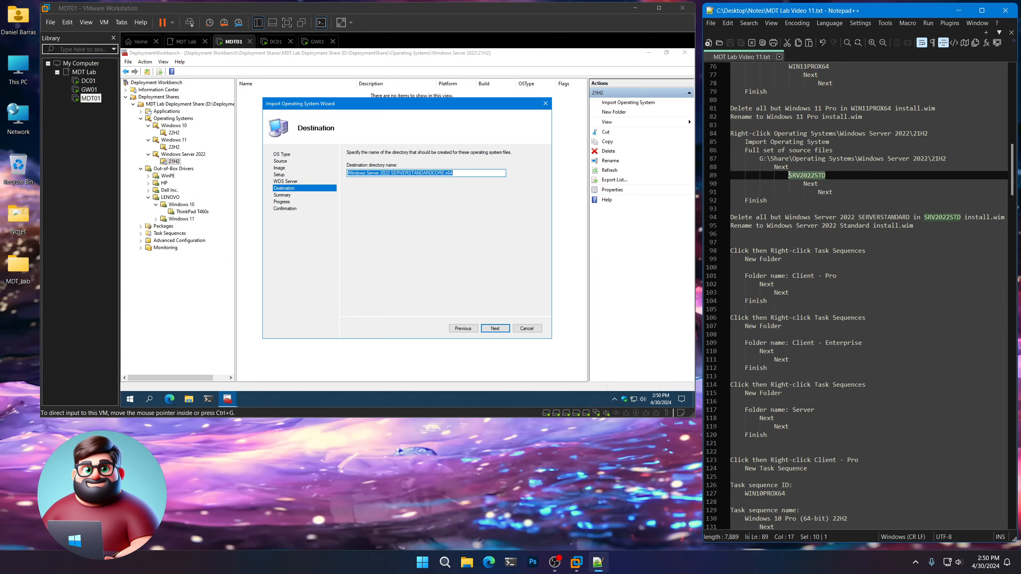
right_click(801, 175)
left_click(820, 191)
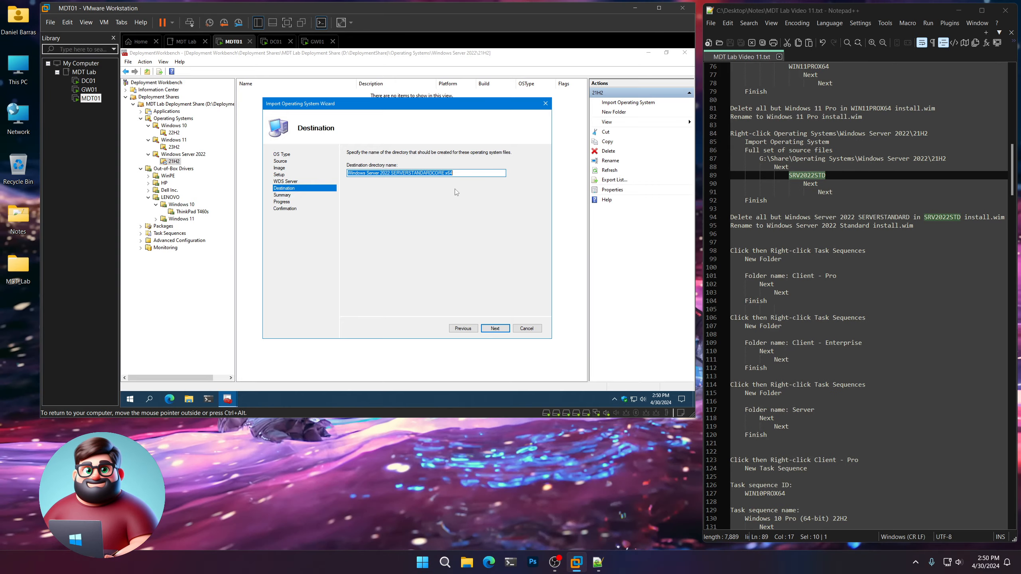
key("ctrl+v")
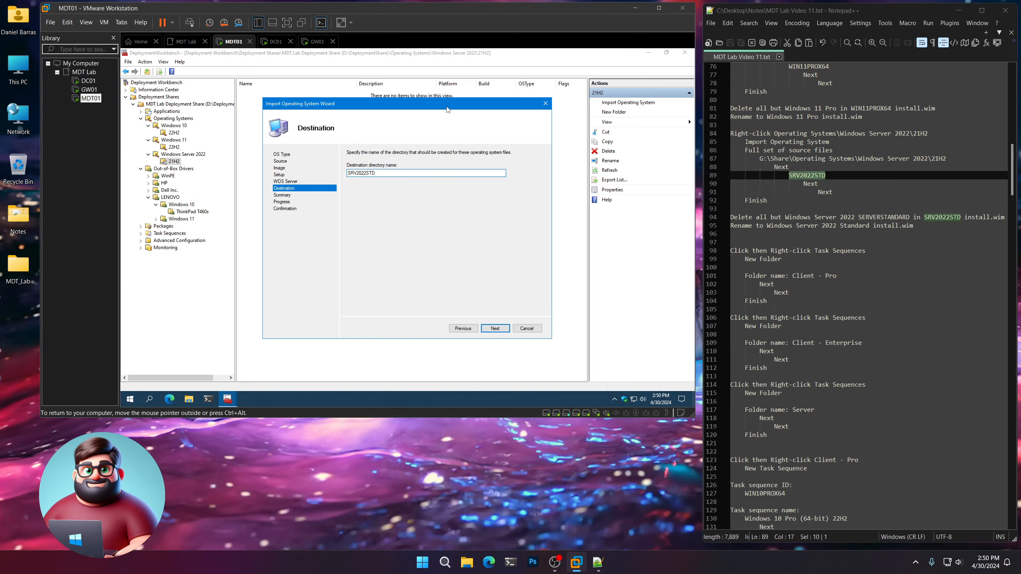
left_click(499, 328)
left_click(499, 328)
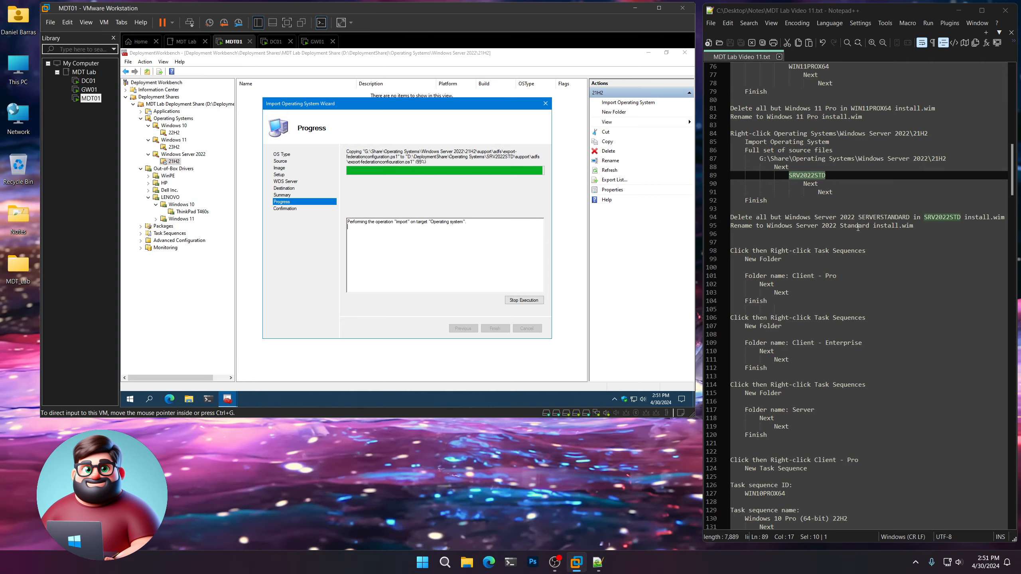
left_click(497, 328)
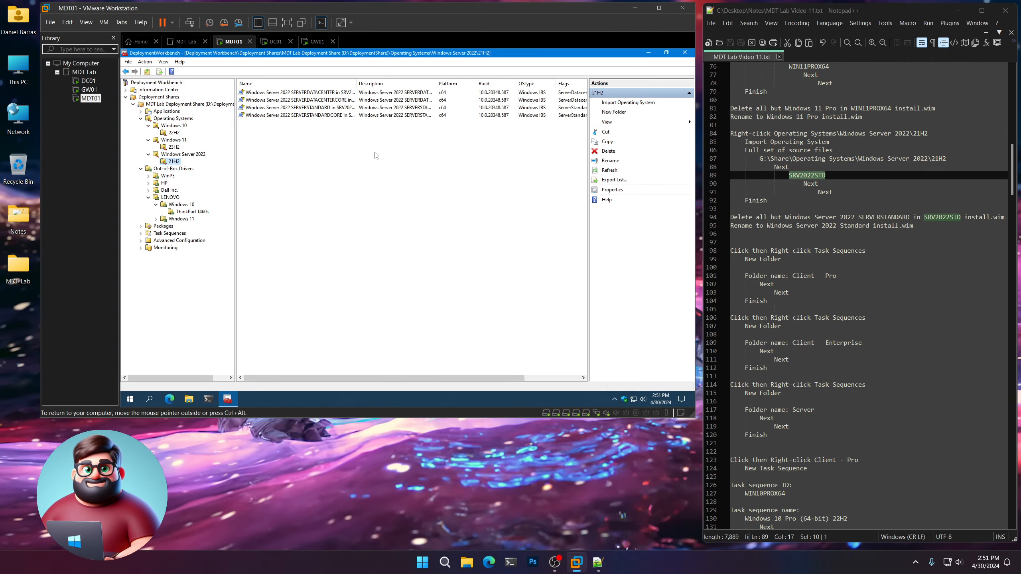
Step: Delete every imported Server 2022 edition in the 21H2 folder except Windows Server 2022 SERVERSTANDARD in SRV2022STD install.wim
left_click_drag(372, 148, 338, 87)
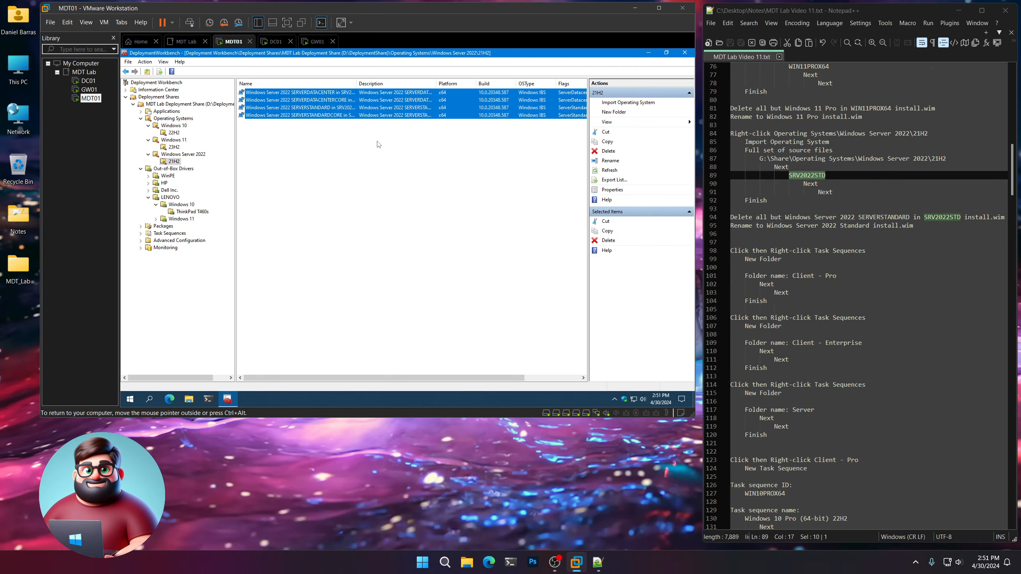
left_click(276, 108, "ctrl")
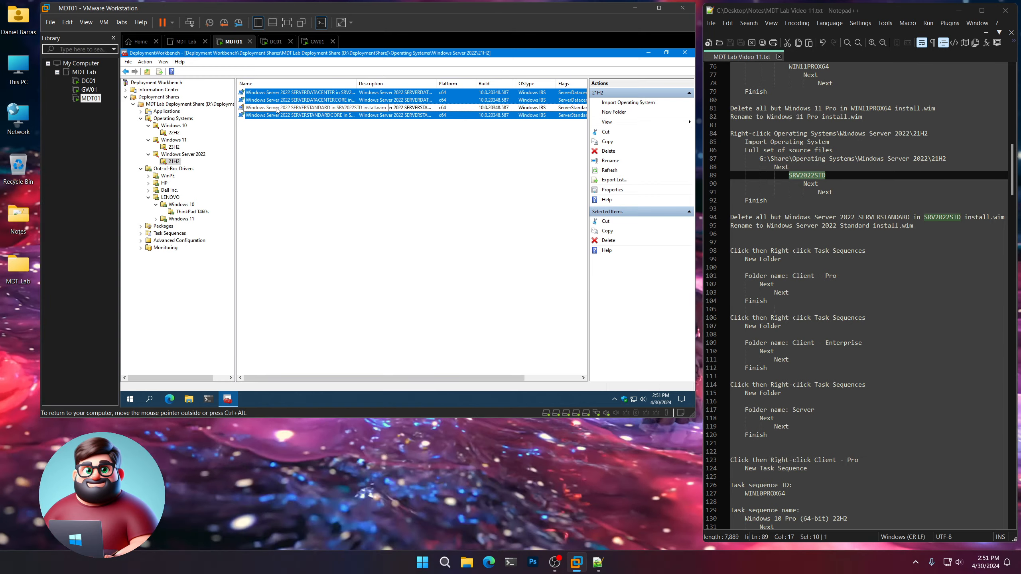
right_click(295, 96)
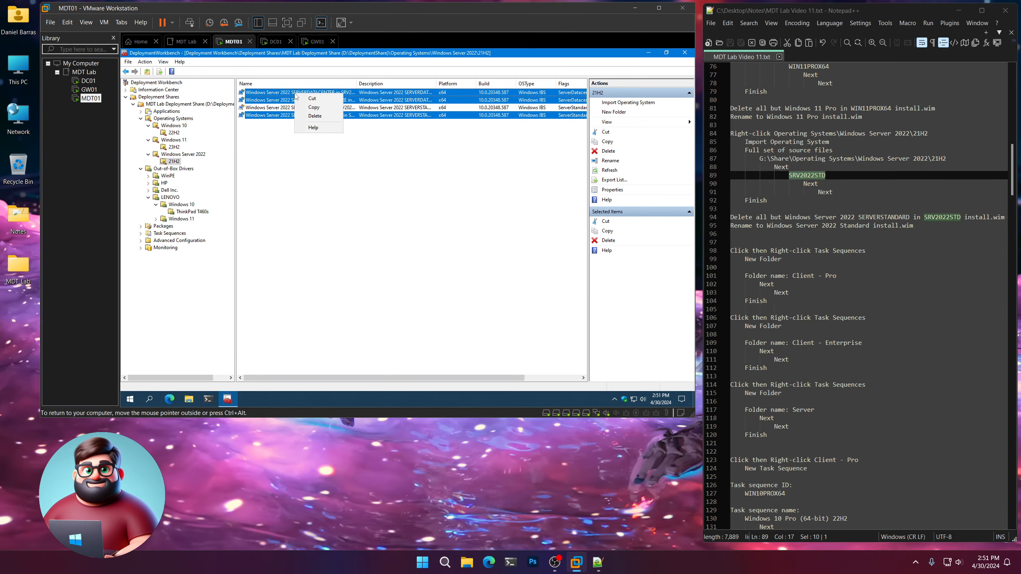
left_click(314, 116)
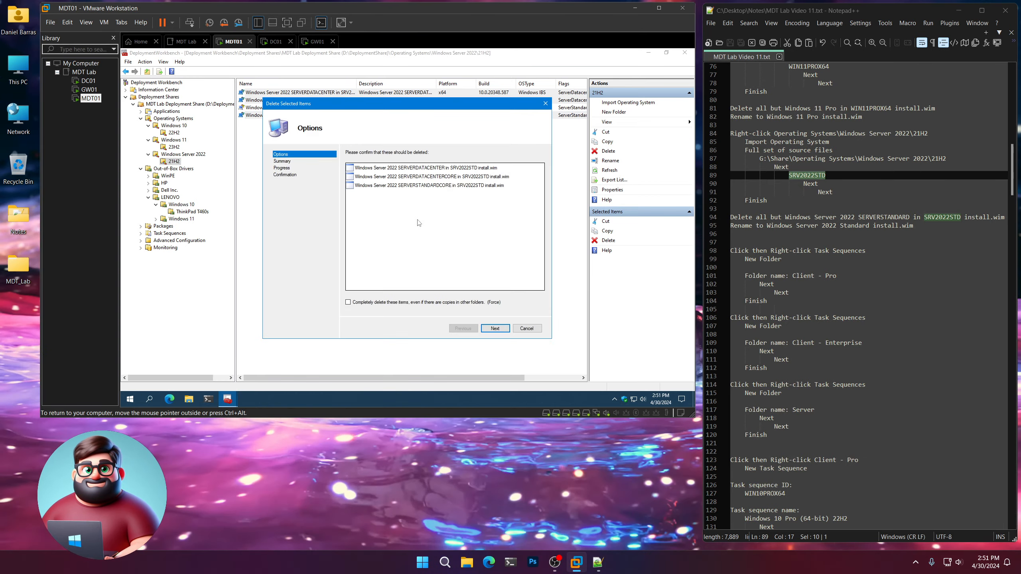
left_click(496, 328)
left_click(497, 329)
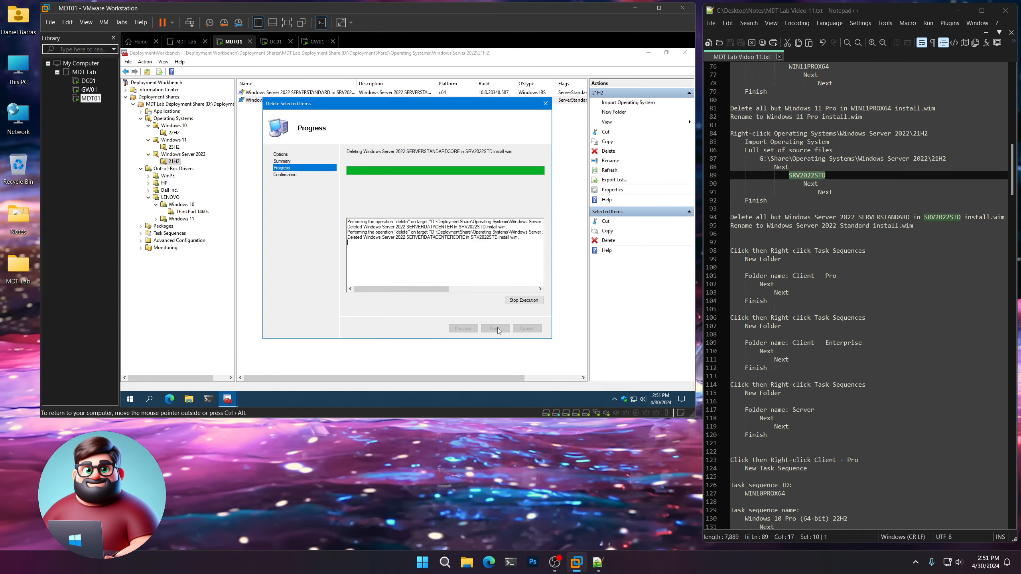
left_click(499, 329)
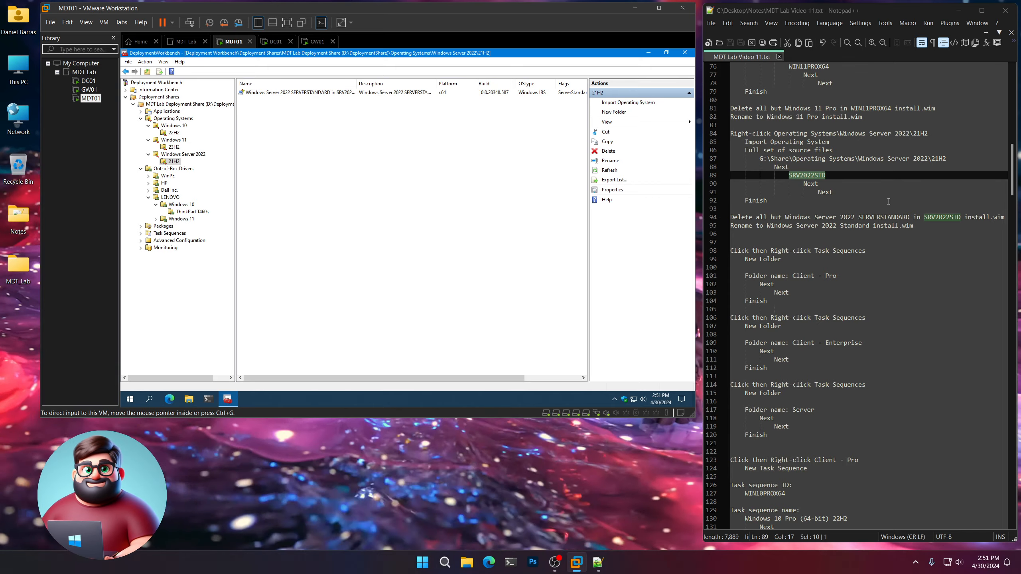
Step: Rename the remaining Server 2022 image to Windows Server 2022 Standard install.wim, copied from the notes
left_click_drag(916, 226, 754, 226)
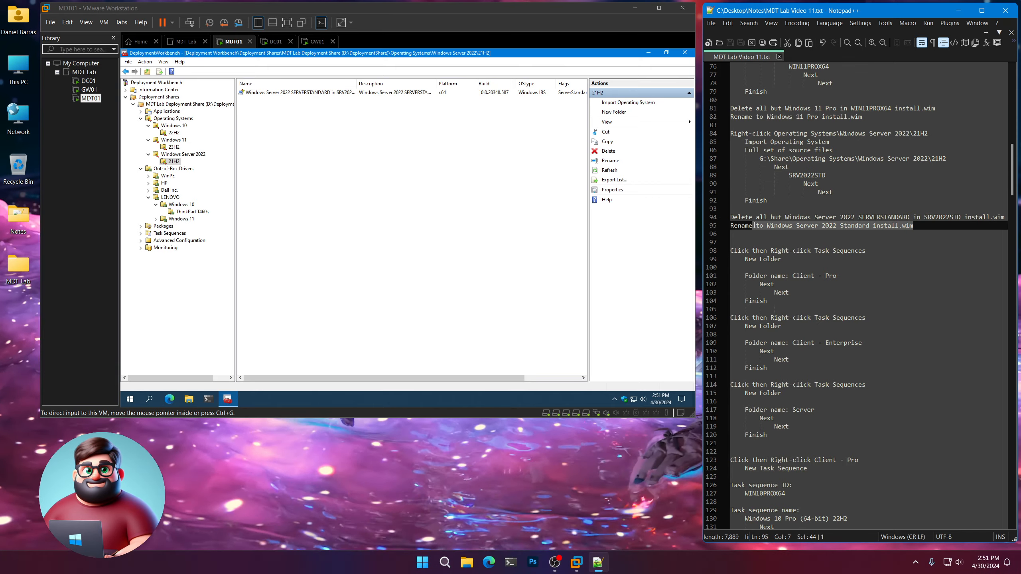
right_click(790, 227)
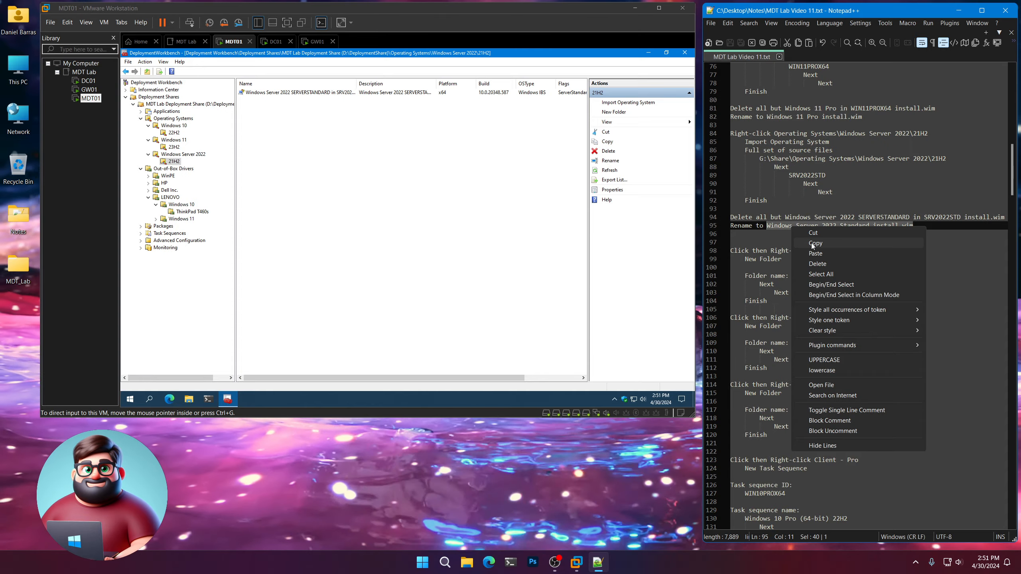
left_click(803, 242)
right_click(305, 95)
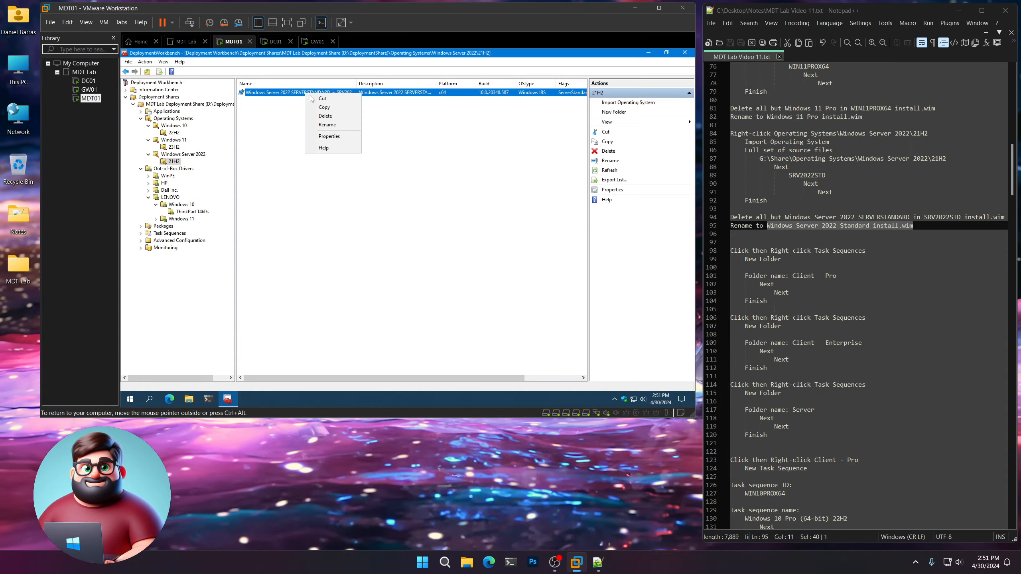
left_click(339, 129)
key("ctrl+v")
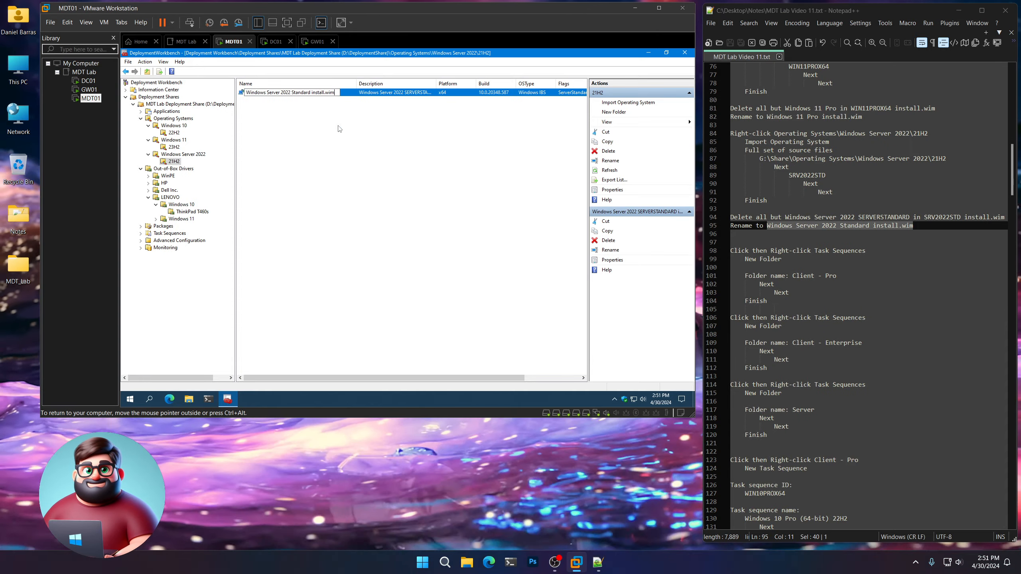
key("Return")
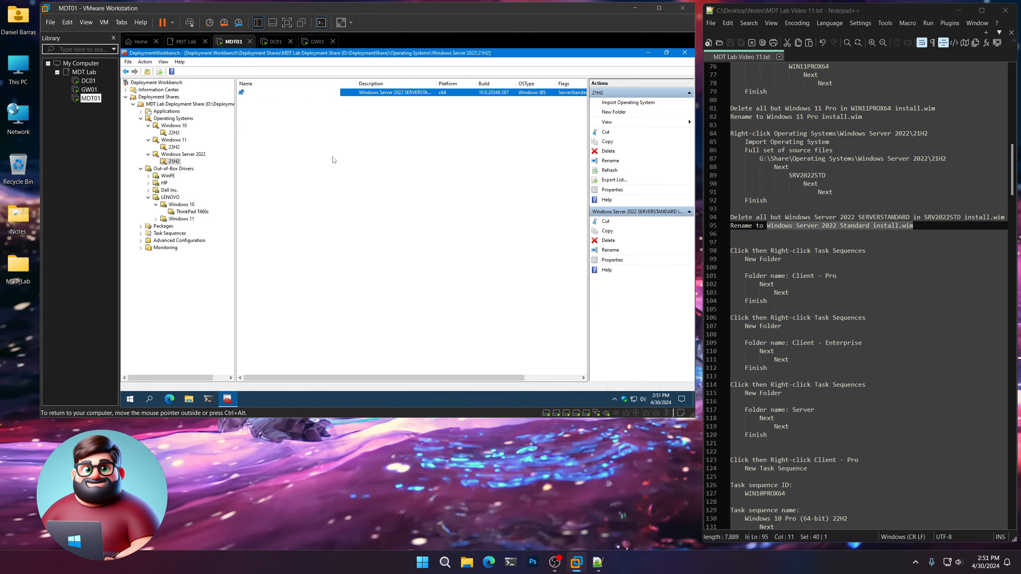
left_click(330, 160)
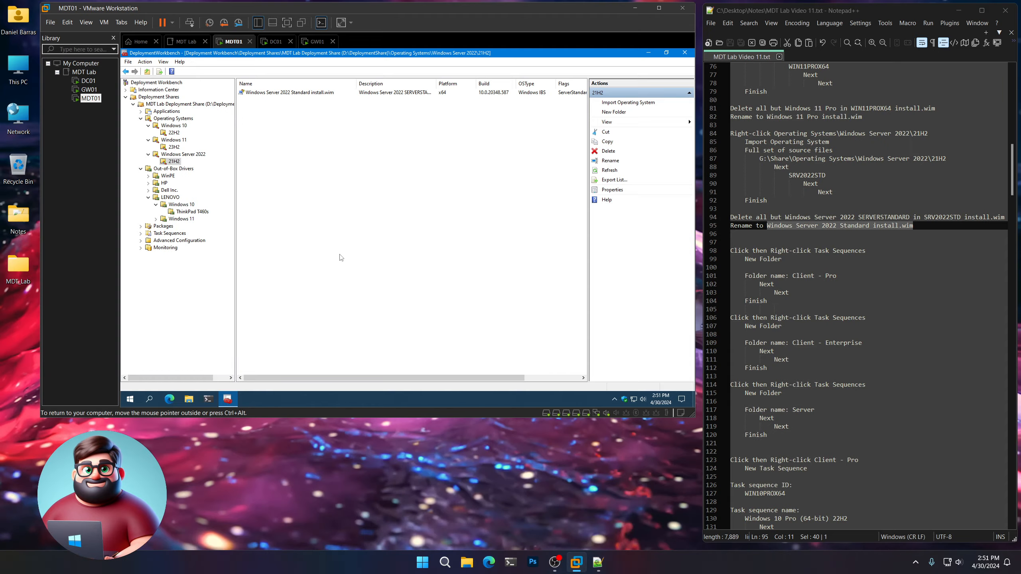
Step: Open the deployment share's Task Sequences node and highlight the notes on creating the Client - Pro folder
left_click(177, 235)
scroll(769, 243, "down", 4)
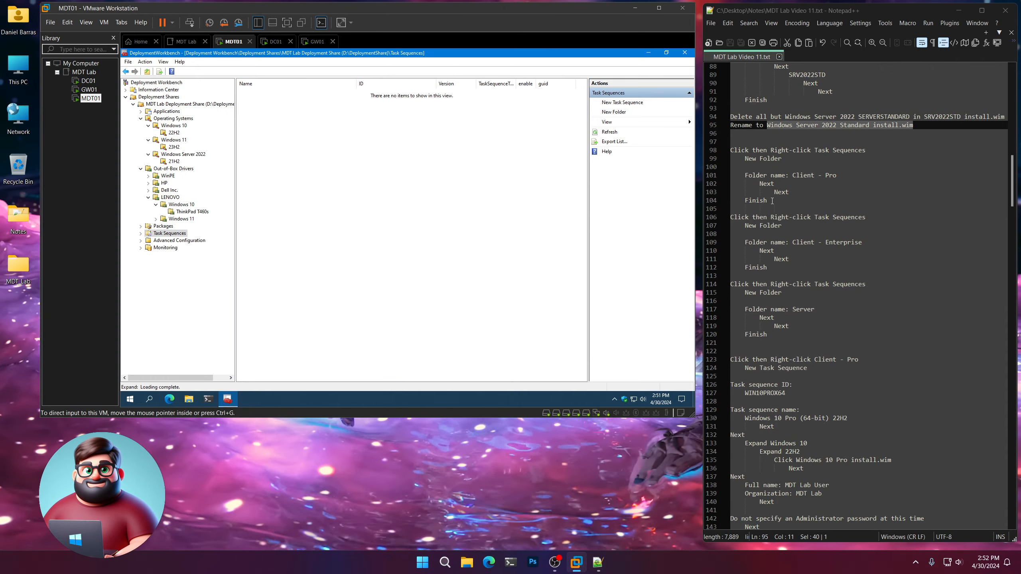
left_click_drag(772, 201, 729, 150)
right_click(182, 233)
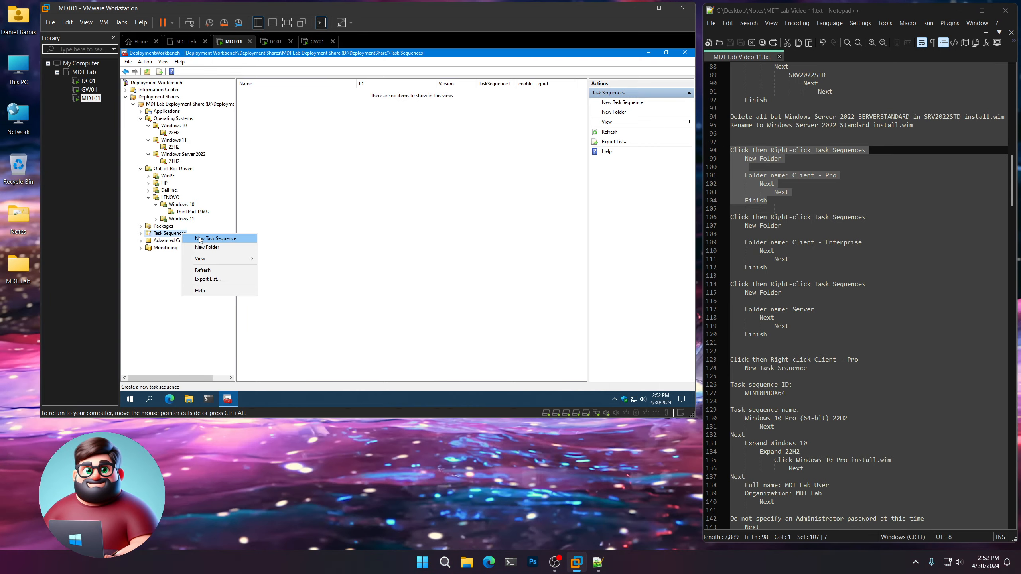
left_click(199, 238)
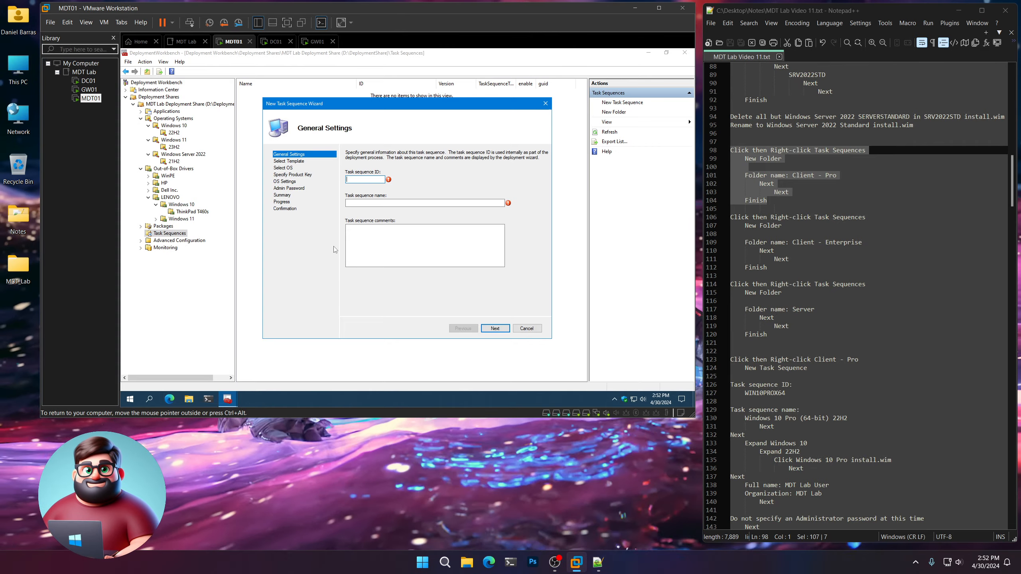
left_click(527, 328)
left_click(398, 248)
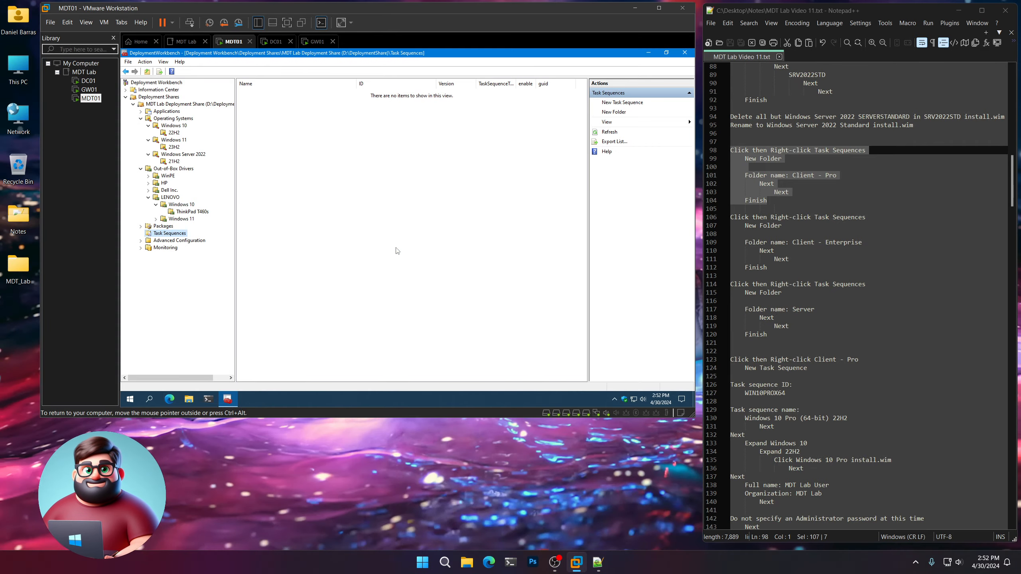
Step: Create a folder named Client - Pro under Task Sequences
right_click(177, 236)
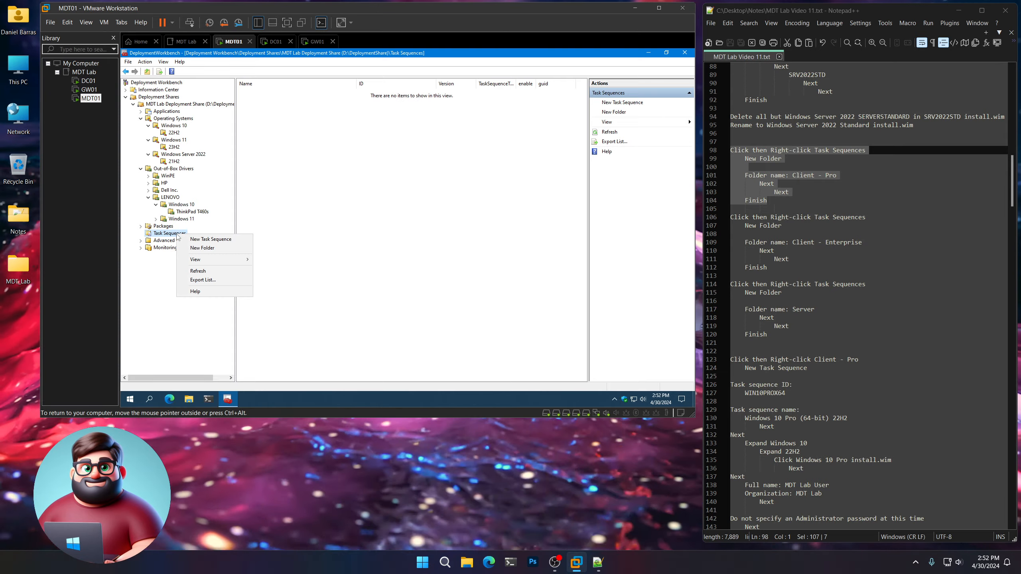
left_click(194, 248)
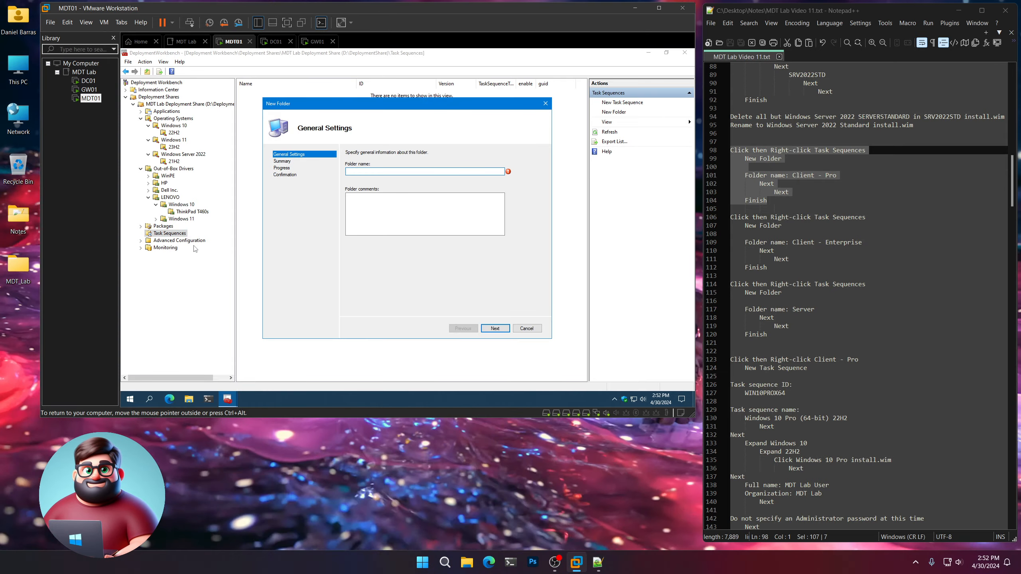
type("Client - Pro")
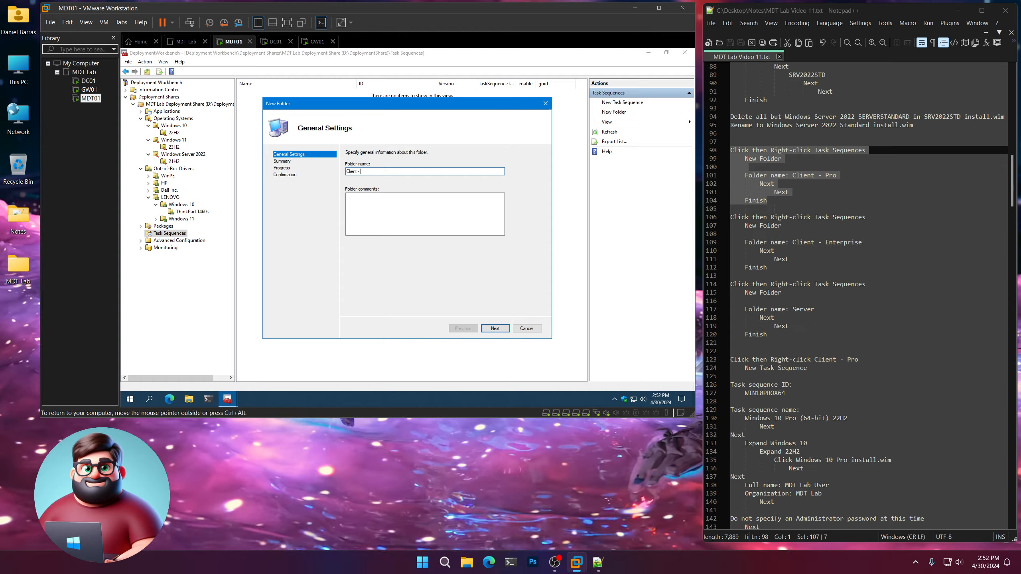
left_click(495, 329)
left_click(497, 330)
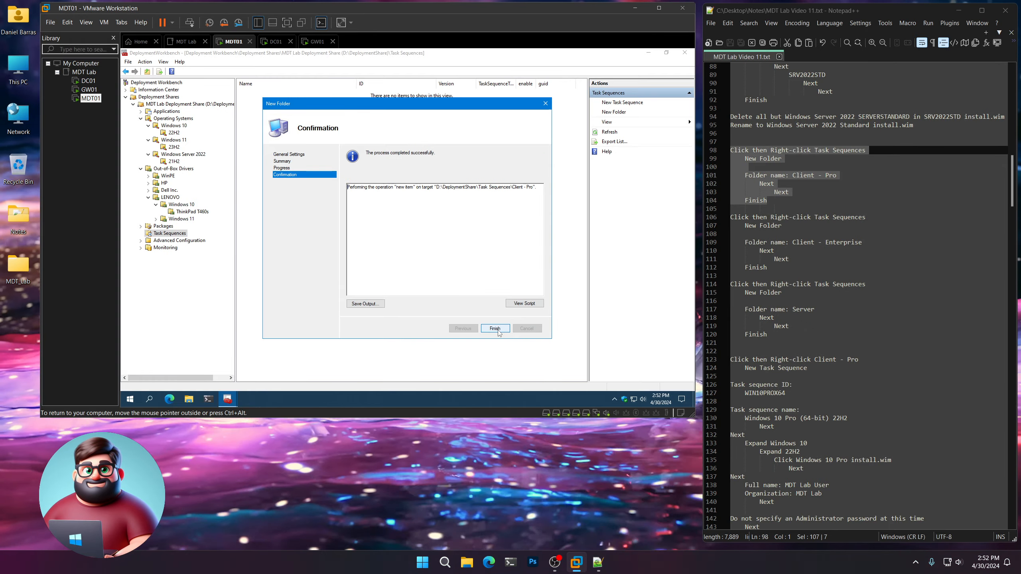
left_click(498, 329)
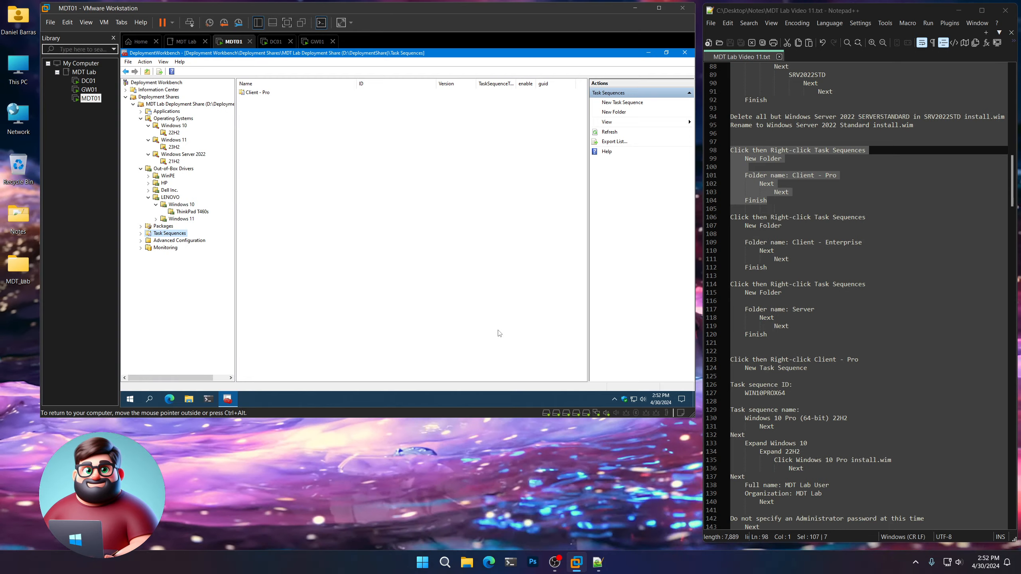
Step: Create a folder named Client - Enterprise under Task Sequences
right_click(172, 236)
left_click(192, 248)
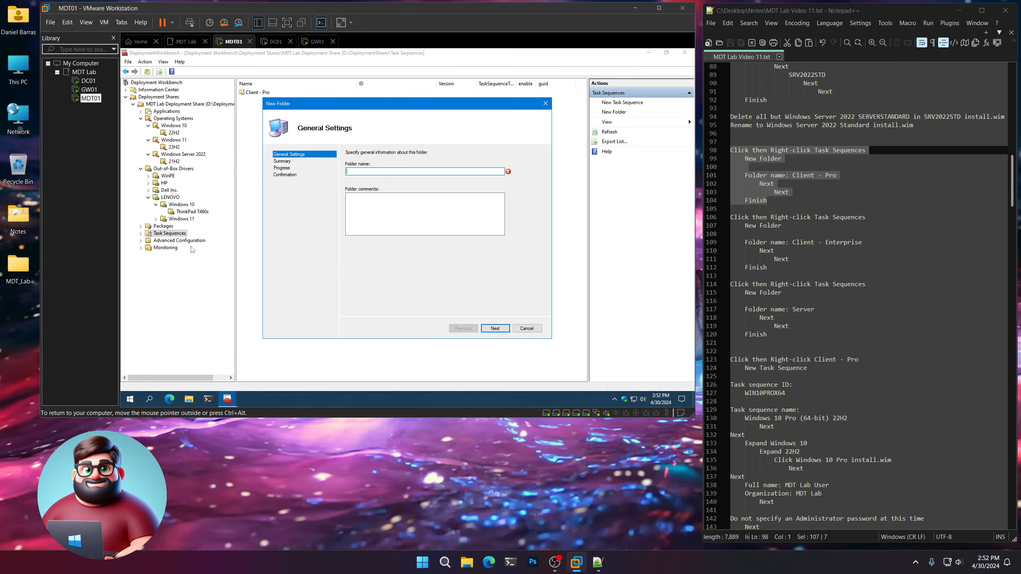
type("Client - En")
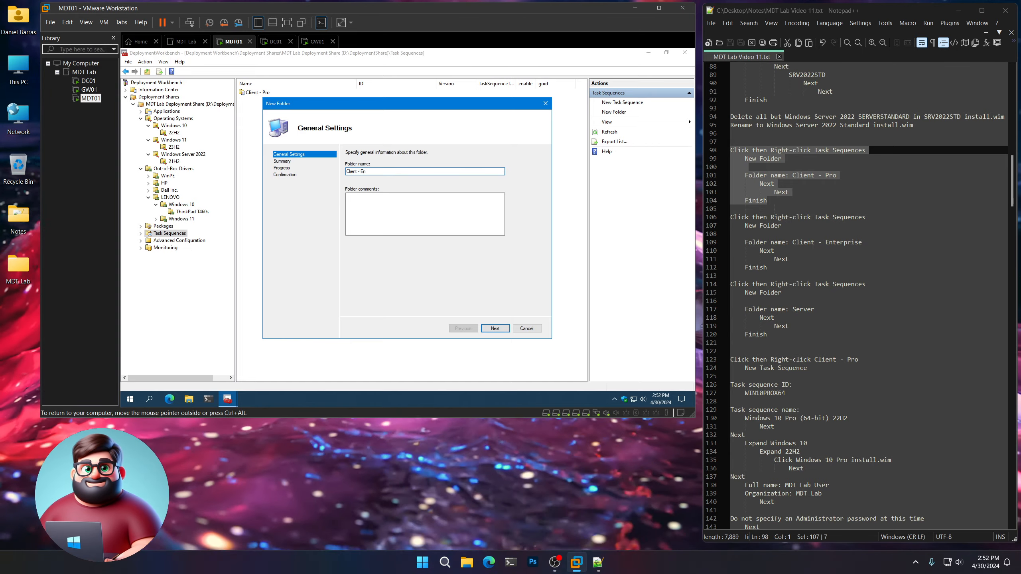
type("terprise")
key("Return")
key("Return")
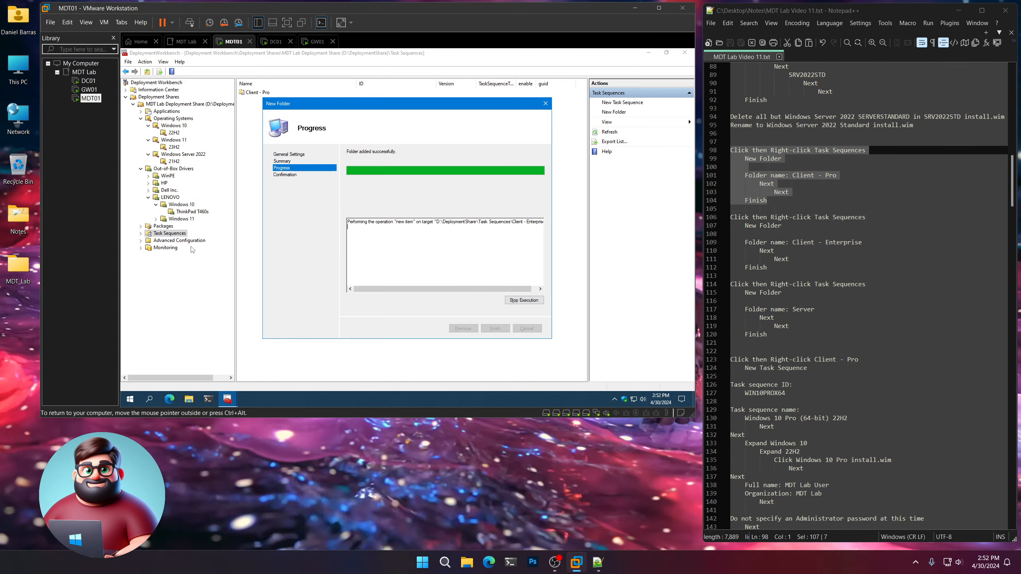
key("Return")
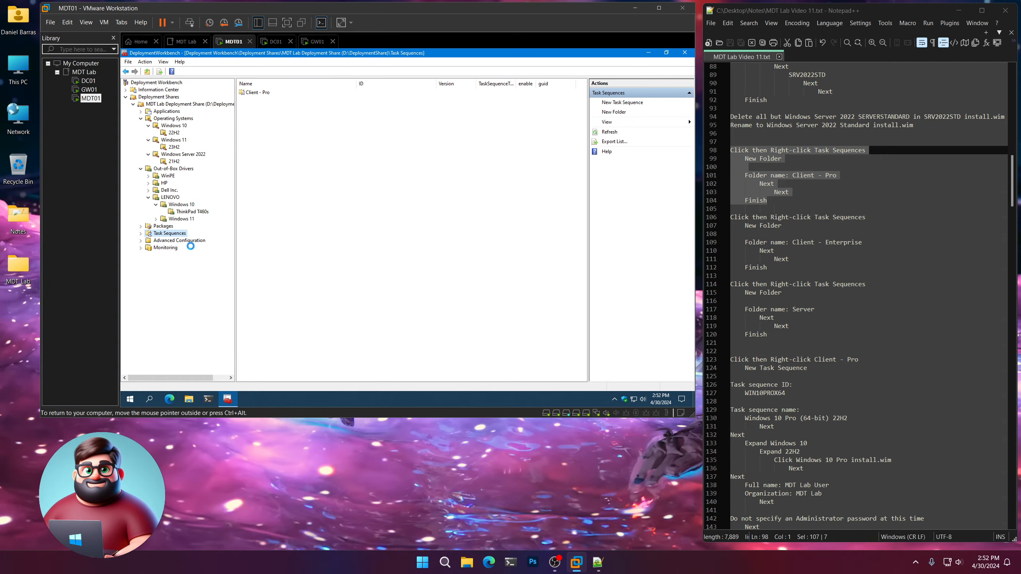
Step: Highlight the Server folder instructions in the notes and create a folder named Server under Task Sequences
scroll(752, 355, "down", 2)
left_click_drag(774, 284, 730, 259)
left_click(170, 233)
right_click(170, 233)
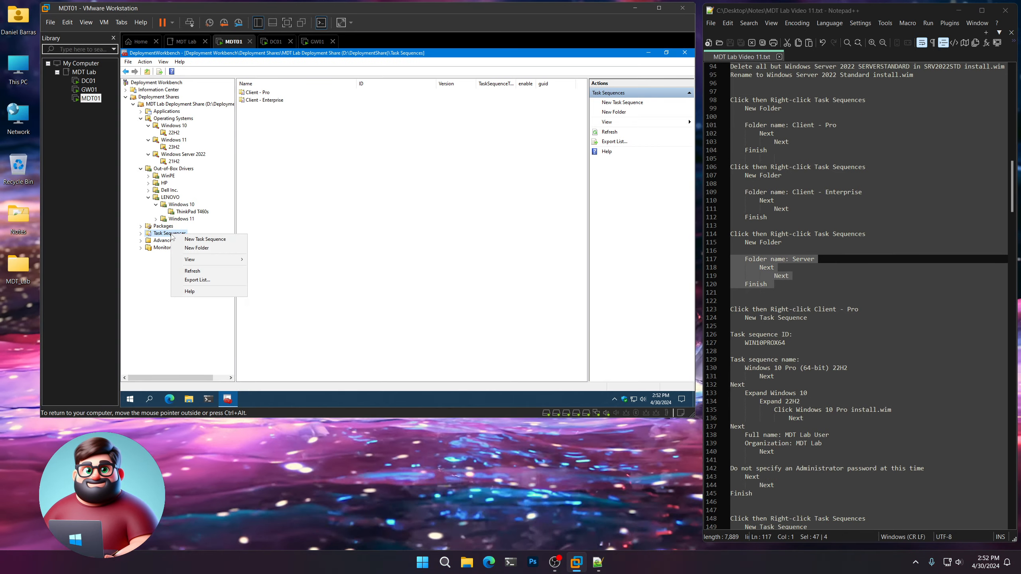
left_click(189, 246)
type("Server")
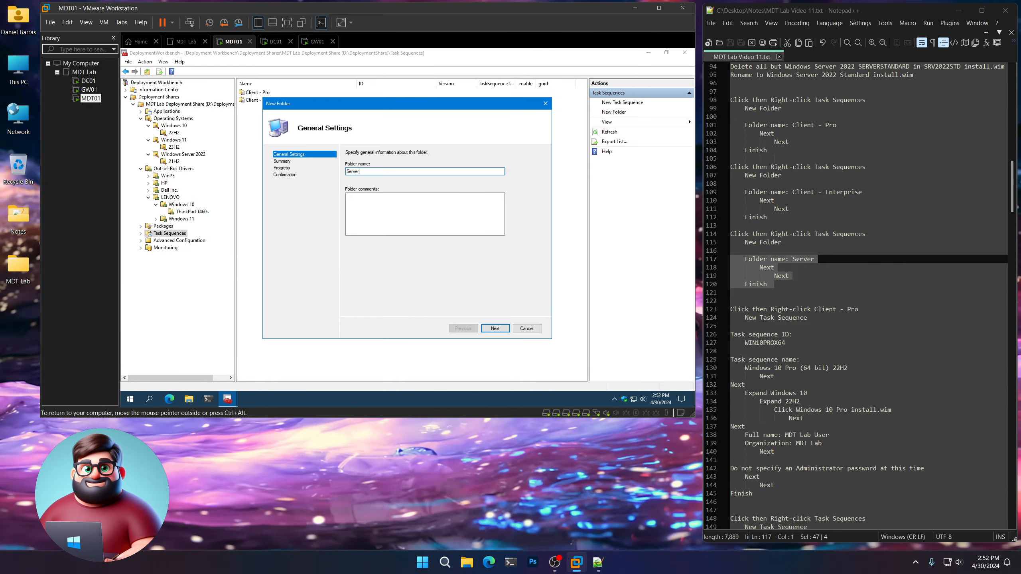
key("Return")
key("Return")
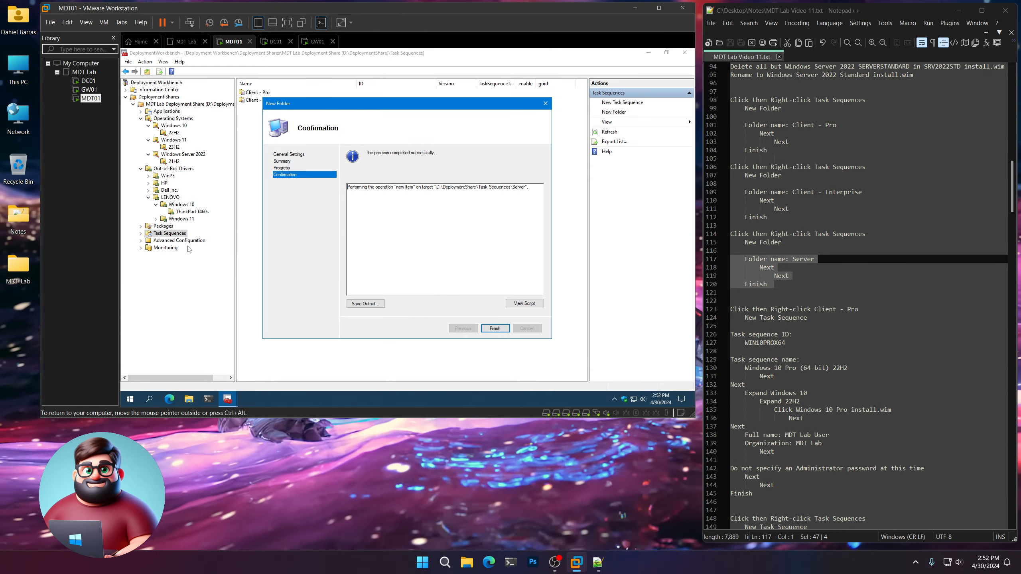
key("Return")
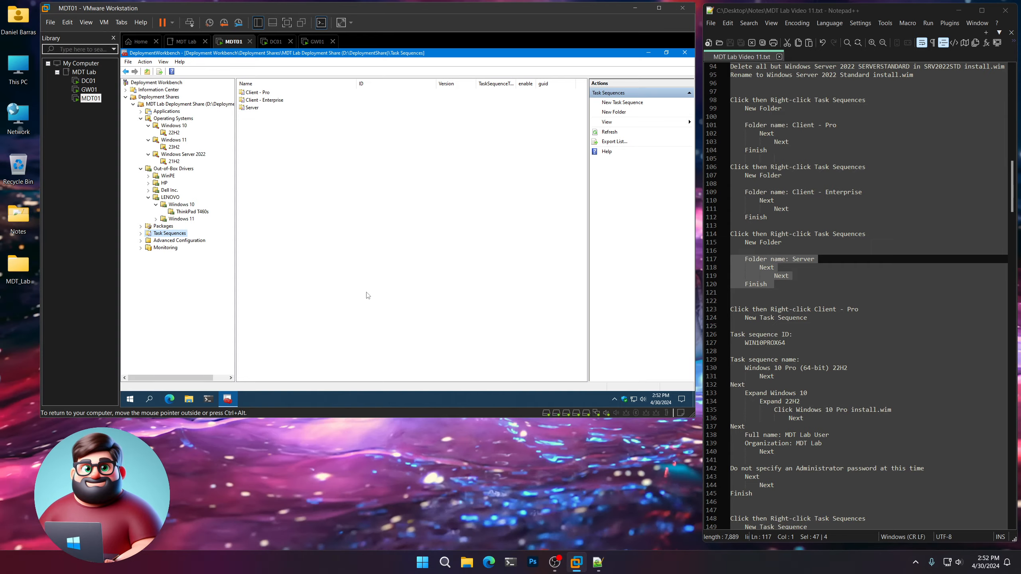
Step: Following the notes, start a new task sequence in the Client - Pro folder with the ID WIN10PROX64
scroll(928, 207, "down", 7)
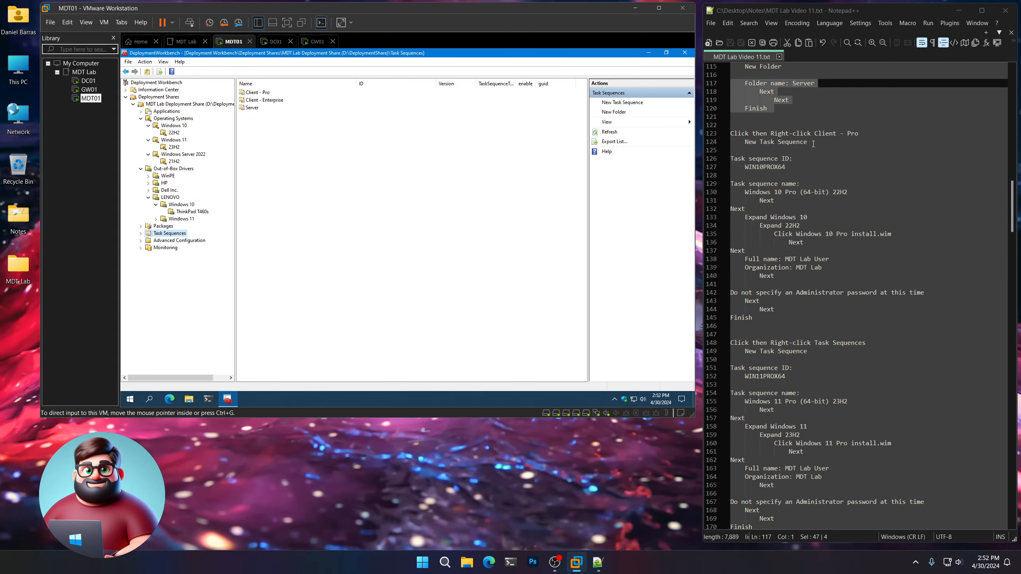
left_click_drag(812, 144, 722, 135)
left_click(249, 284)
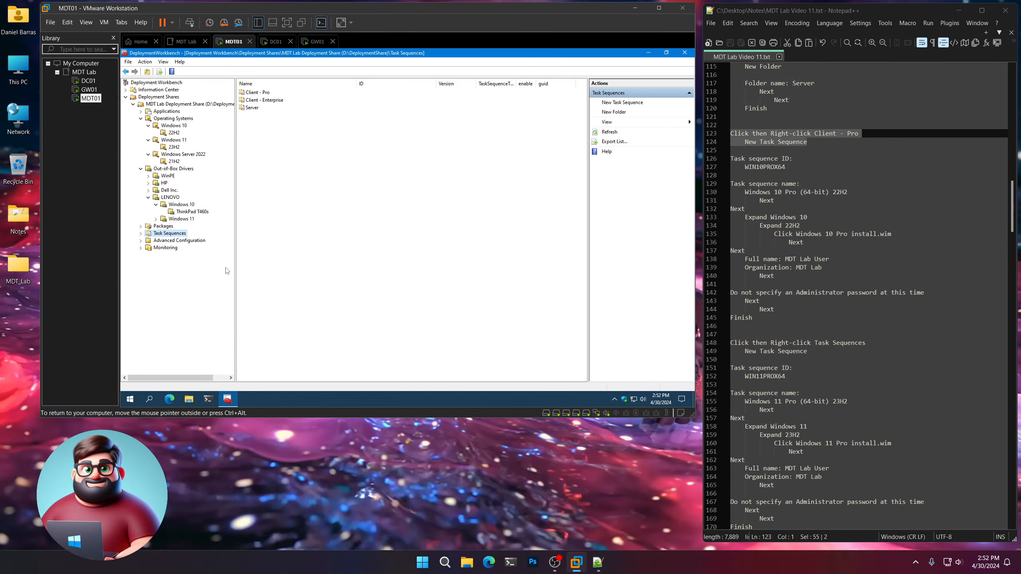
left_click(140, 233)
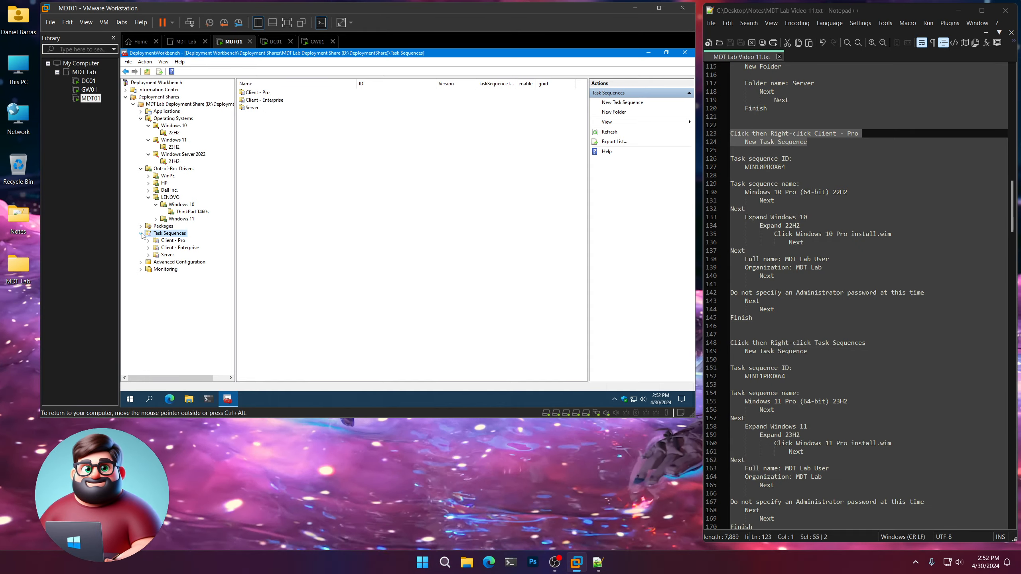
left_click(177, 241)
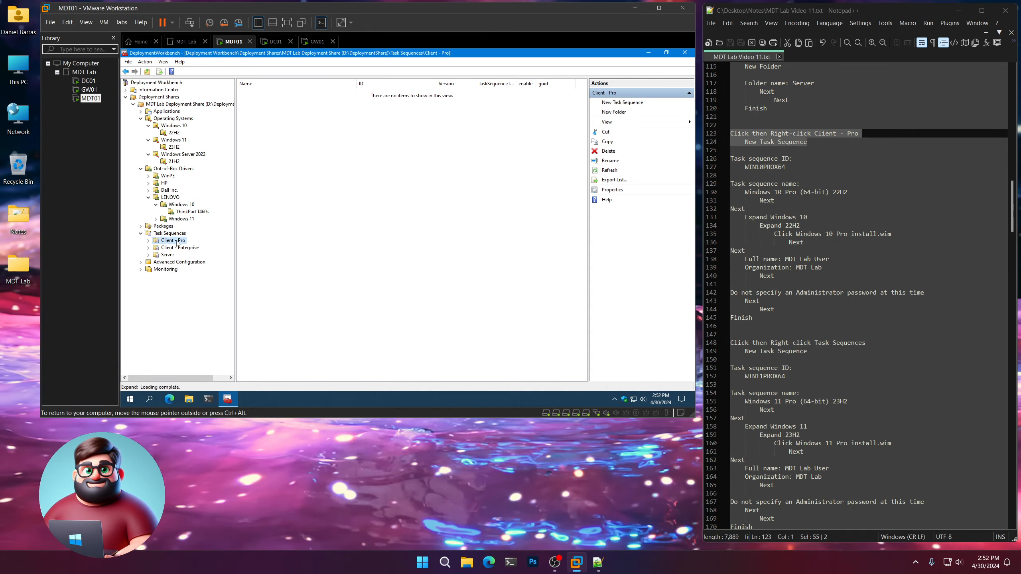
right_click(178, 241)
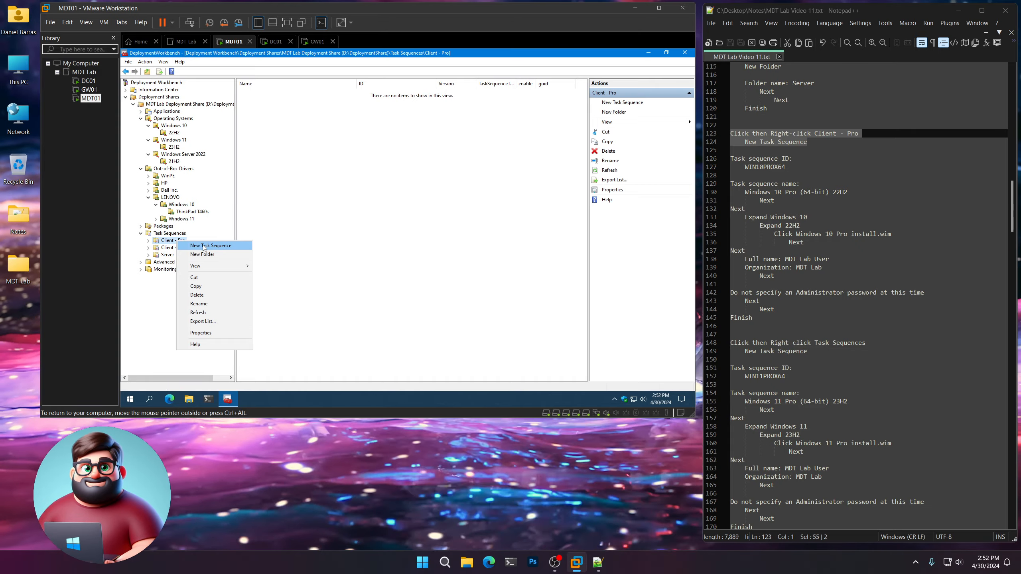
left_click(204, 246)
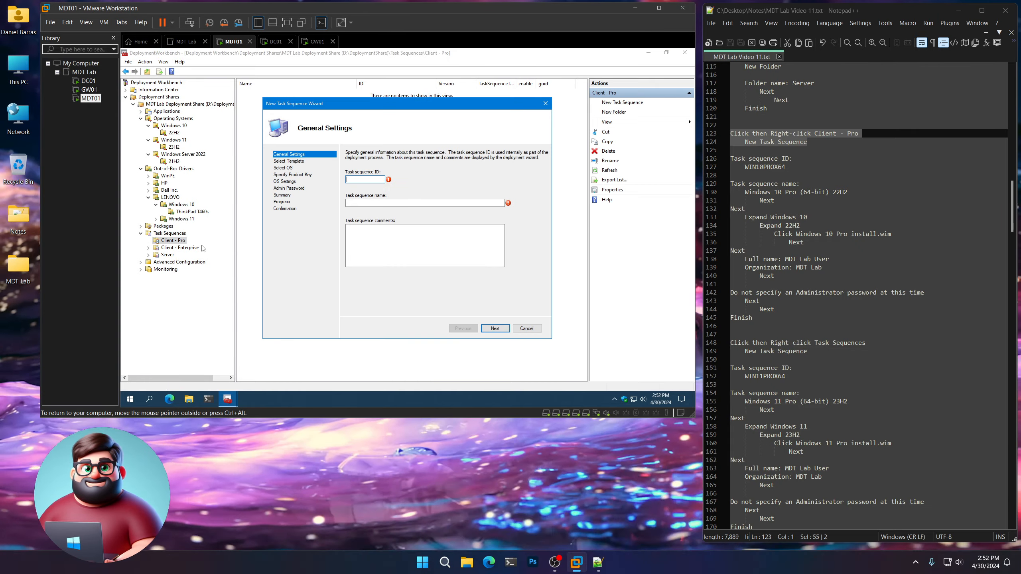
type("WIN10PR")
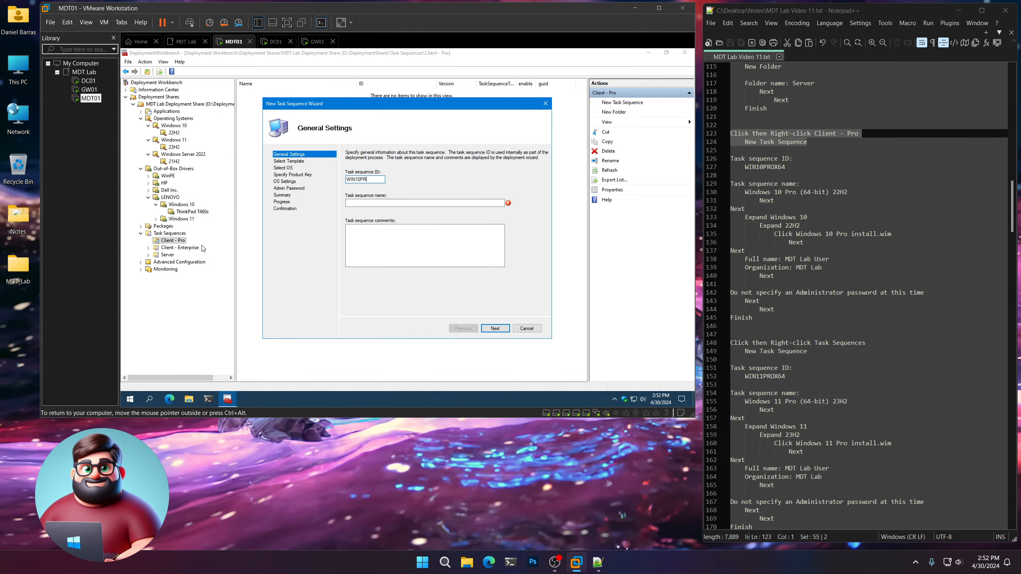
type("OX64")
key("Tab")
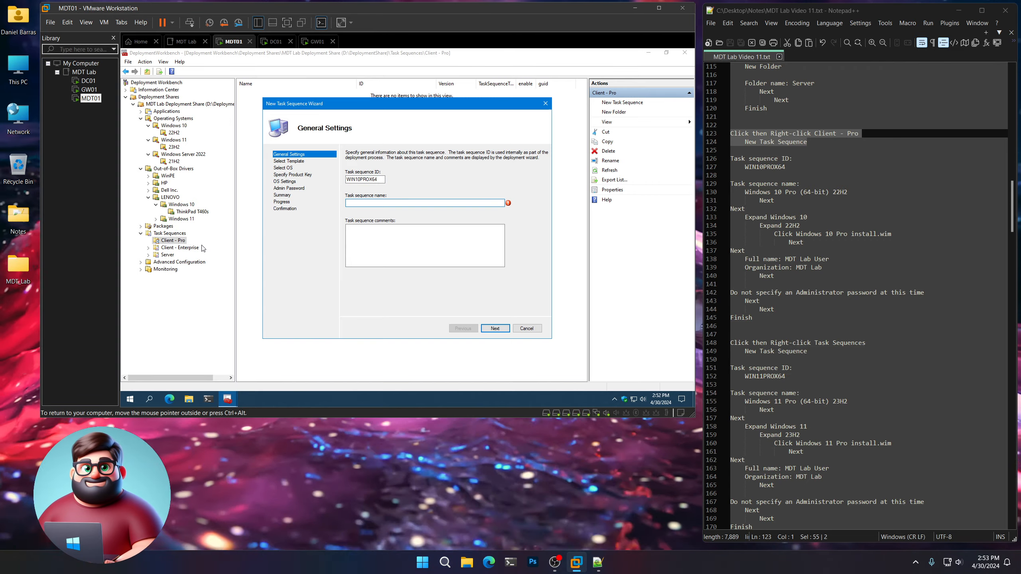
Step: Name the task sequence Windows 10 Pro (64-bit) 22H2, copied from the notes, and continue to template selection
left_click_drag(844, 195, 752, 192)
right_click(763, 191)
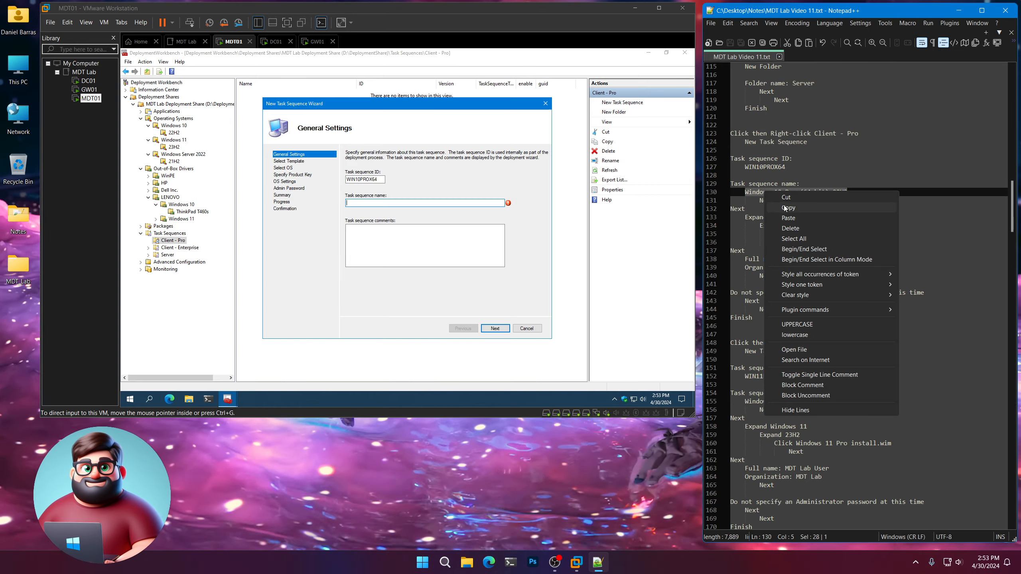
left_click(799, 207)
key("ctrl+v")
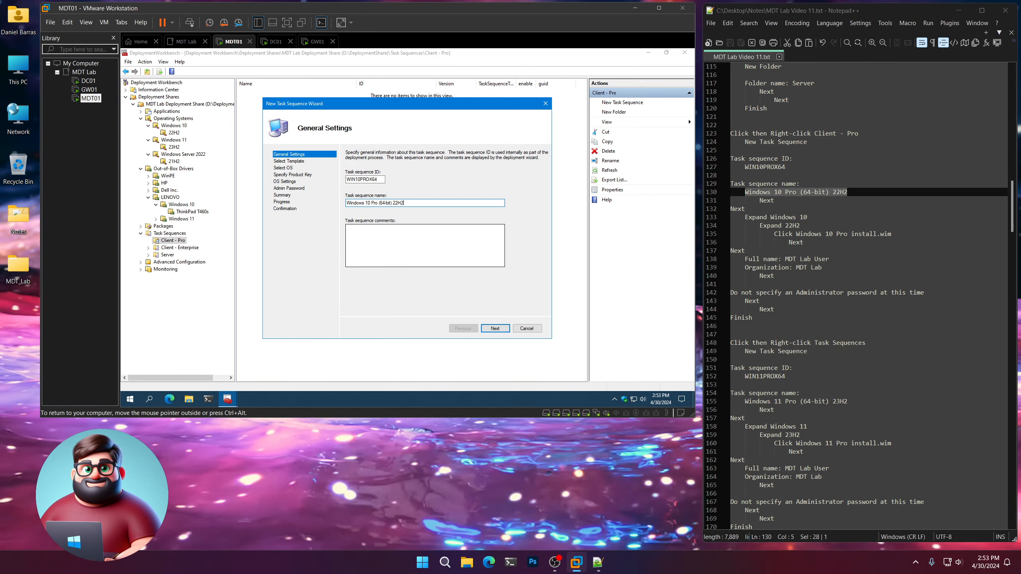
left_click(495, 328)
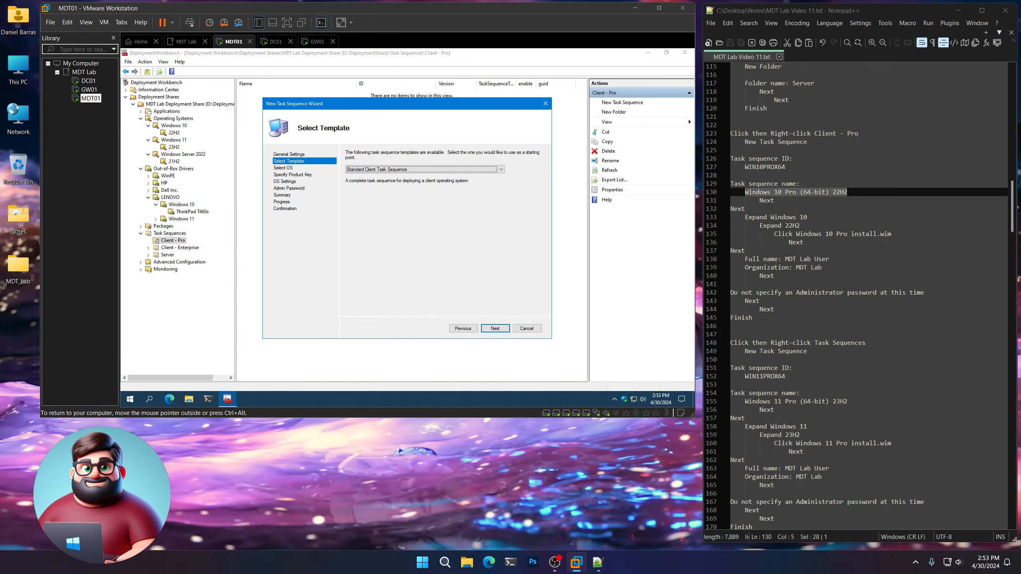
Step: Accept the Standard Client Task Sequence template and select Windows 10 Pro install.wim from Windows 10's 22H2 folder as the operating system
left_click(497, 328)
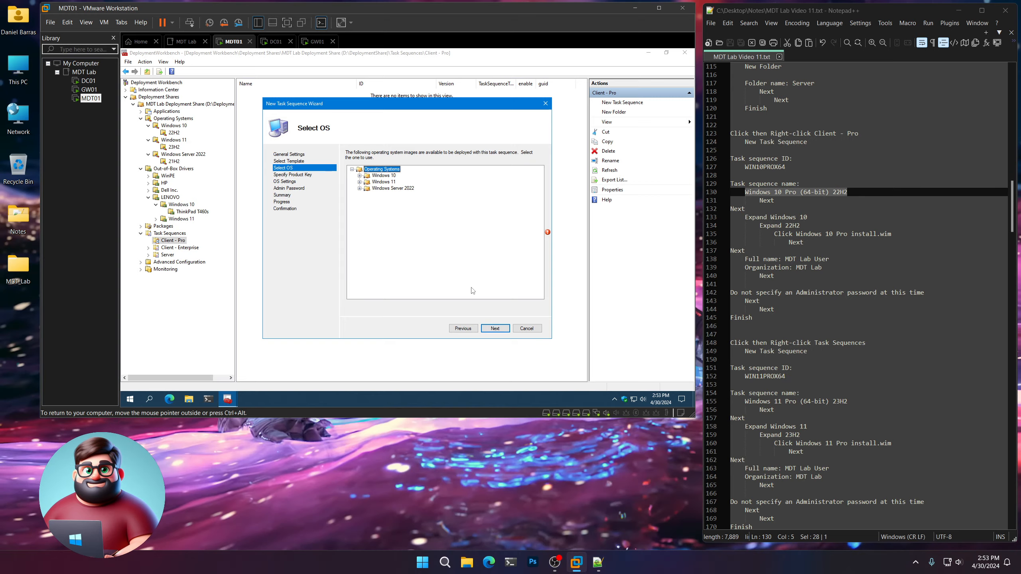
left_click(360, 176)
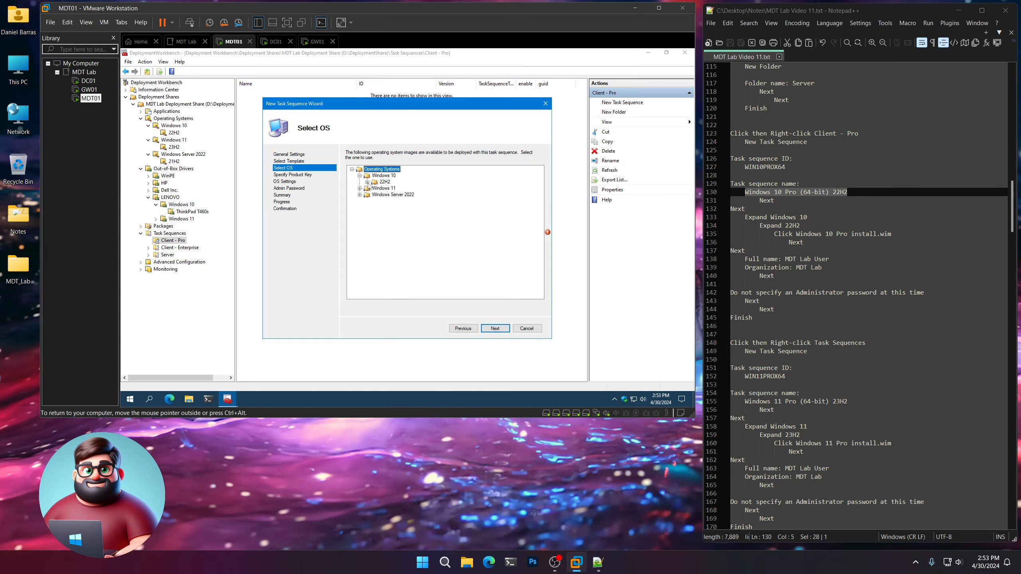
left_click(367, 182)
left_click(419, 189)
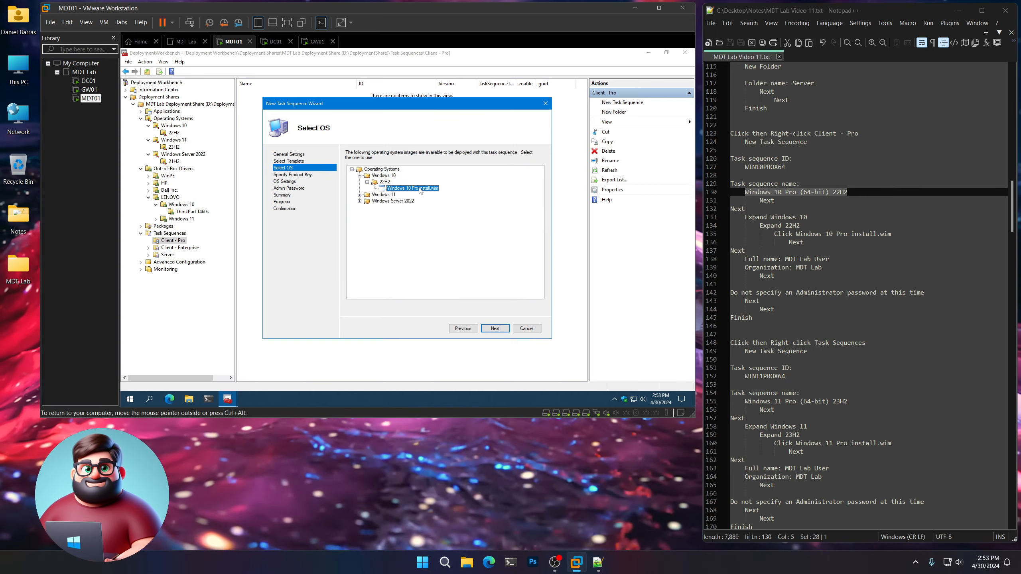
left_click(495, 329)
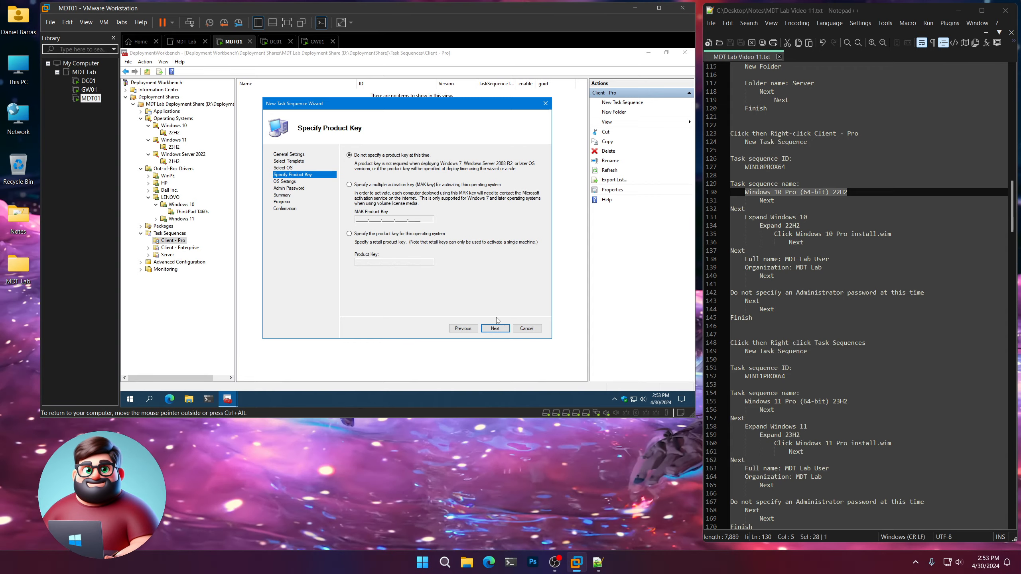
Step: Continue without a product key and set the full name to MDT Lab User and the organization to MDT Lab
left_click_drag(774, 275, 730, 250)
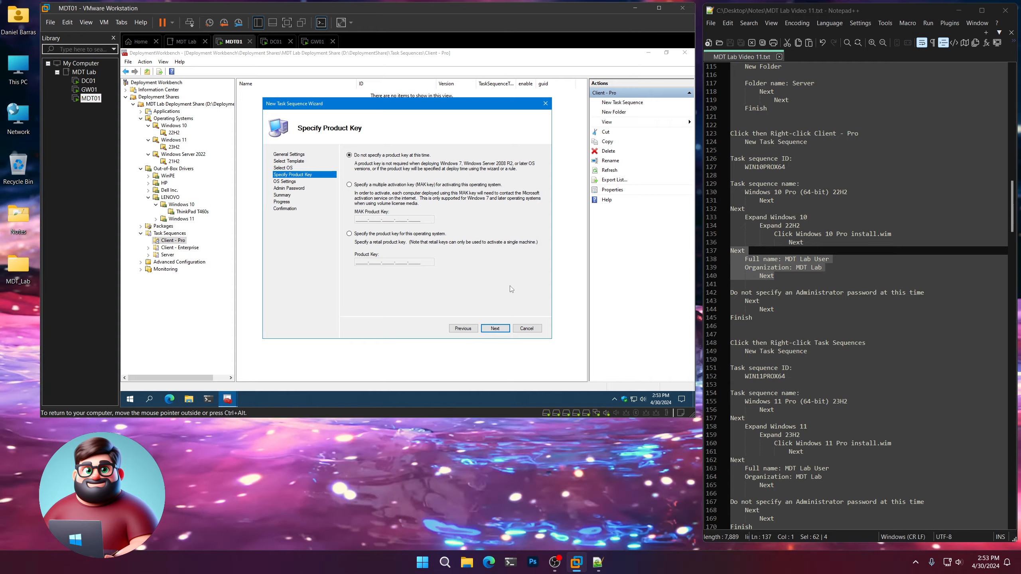
left_click(495, 329)
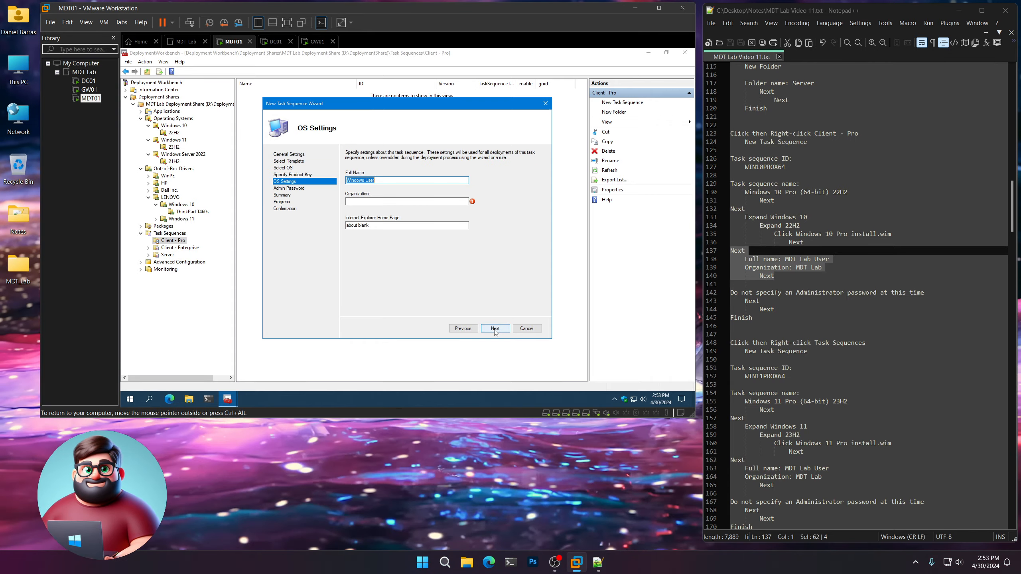
type("MDT Lab User")
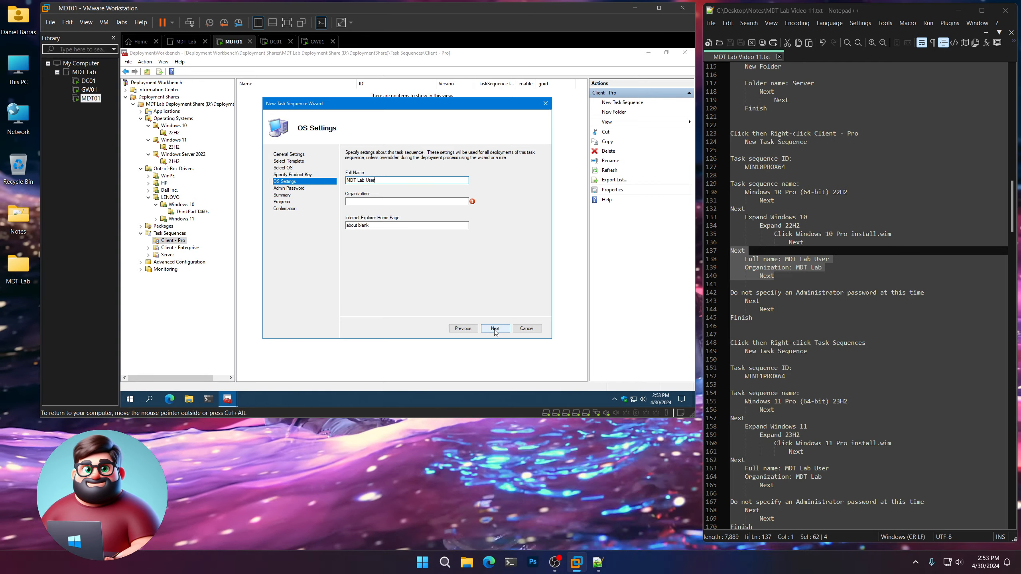
key("Tab")
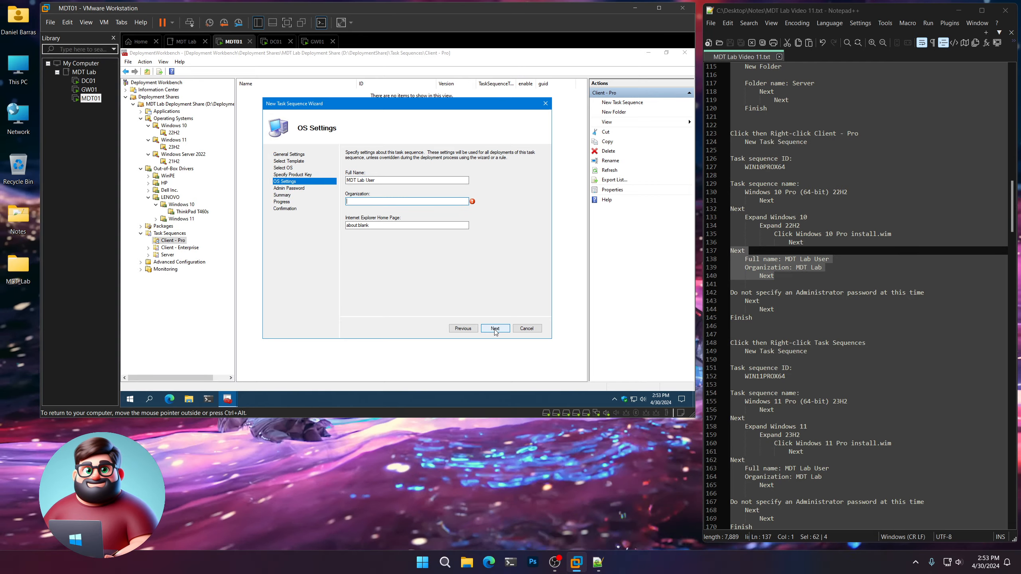
type("MDT Lab")
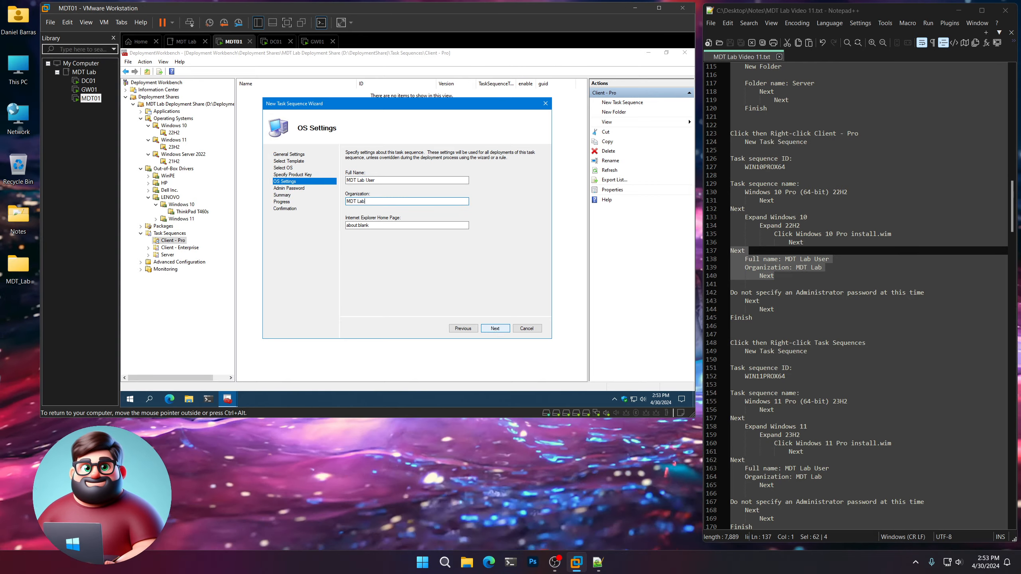
left_click(505, 330)
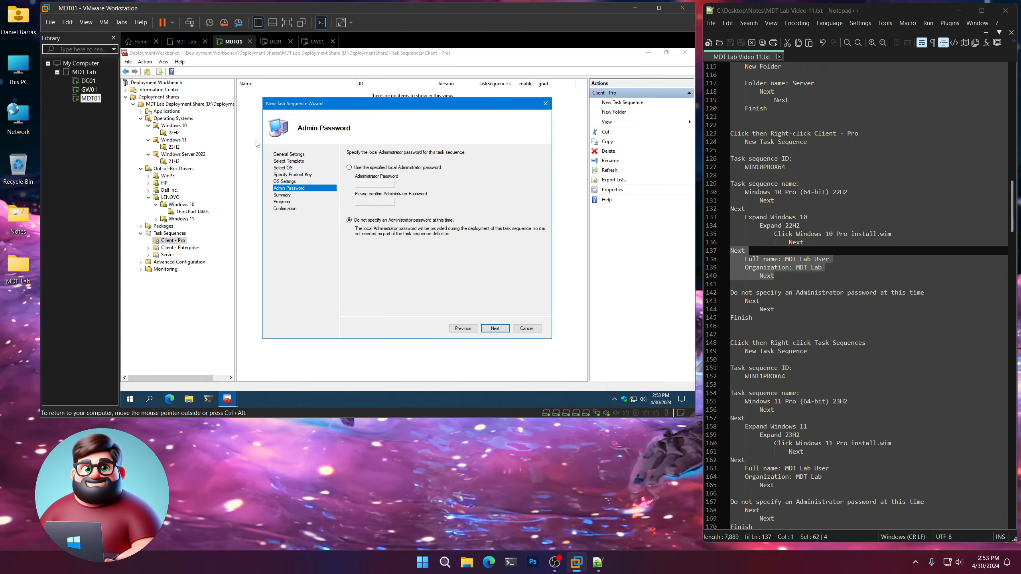
Step: Leave the Administrator password unspecified and finish creating the Windows 10 Pro task sequence
left_click(495, 328)
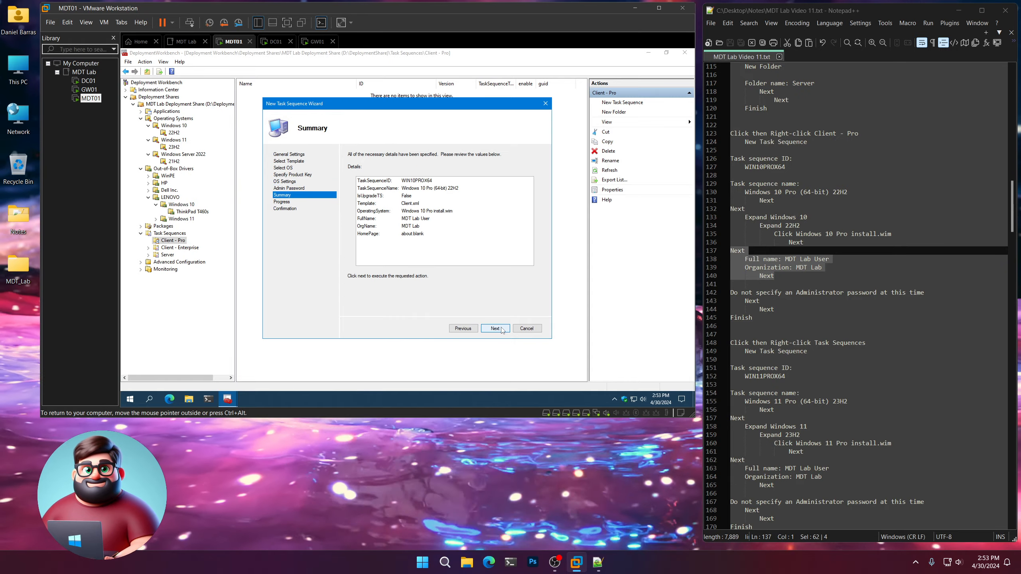
left_click(495, 328)
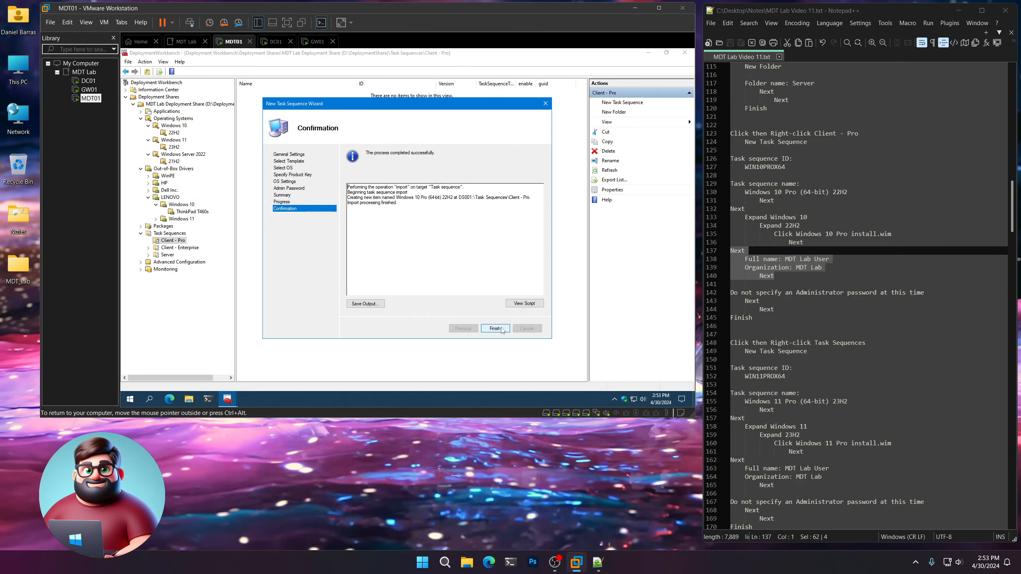
left_click(501, 329)
Step: Start a new task sequence in the Client - Pro folder with the task sequence ID WIN11PROX64
scroll(796, 287, "down", 2)
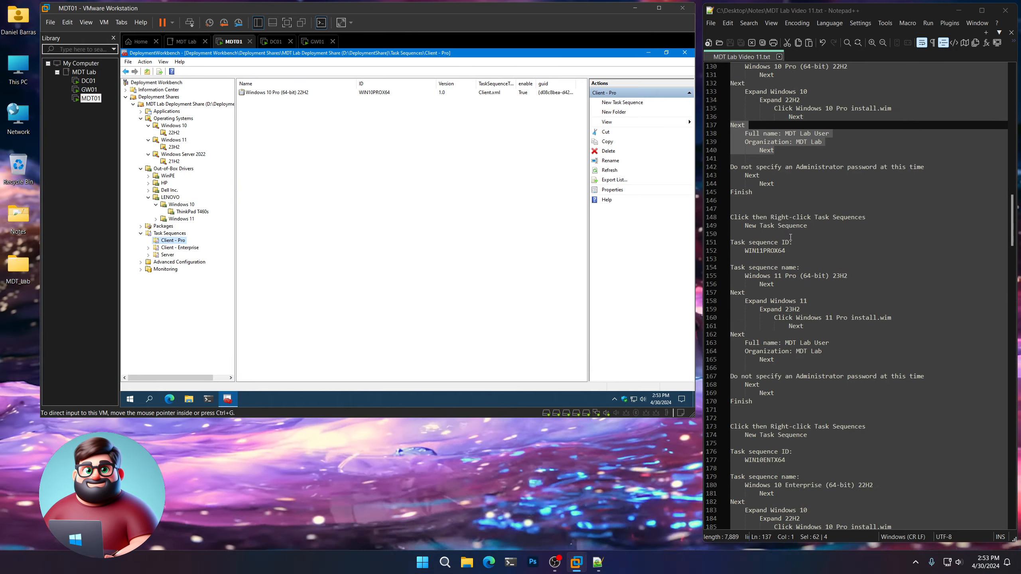
left_click_drag(755, 193, 730, 192)
scroll(783, 304, "down", 1)
scroll(787, 304, "down", 2)
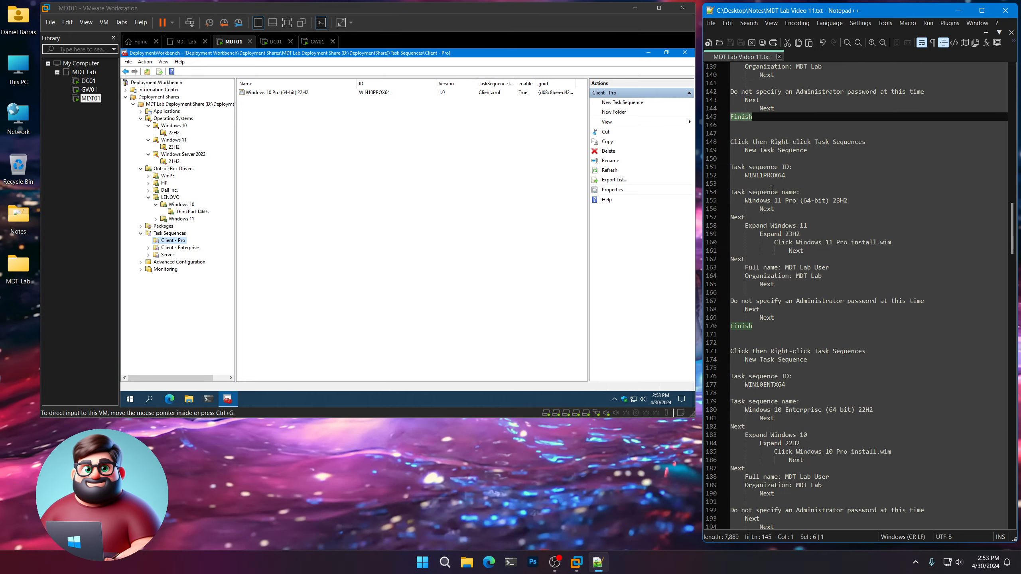
left_click(250, 302)
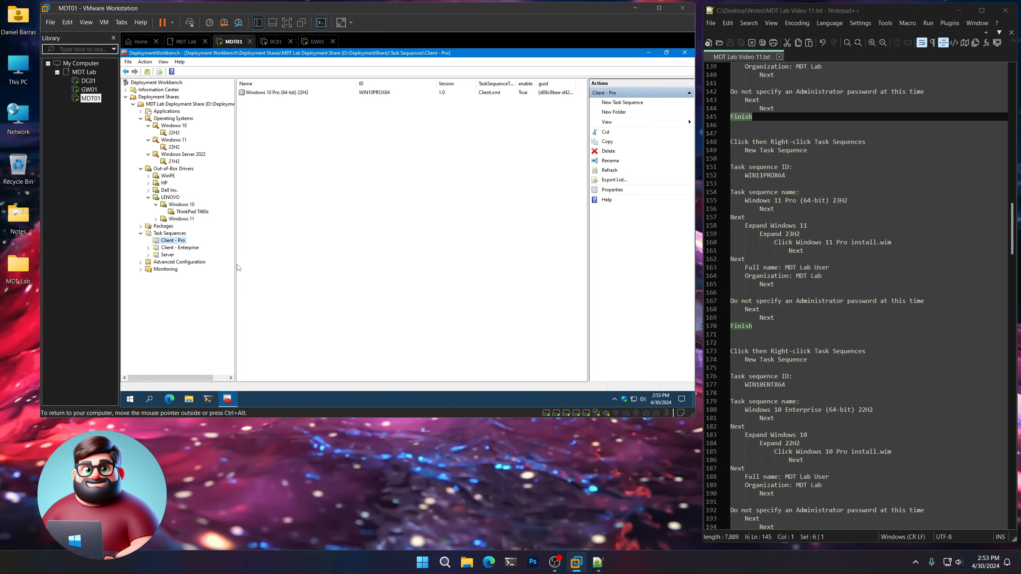
right_click(177, 242)
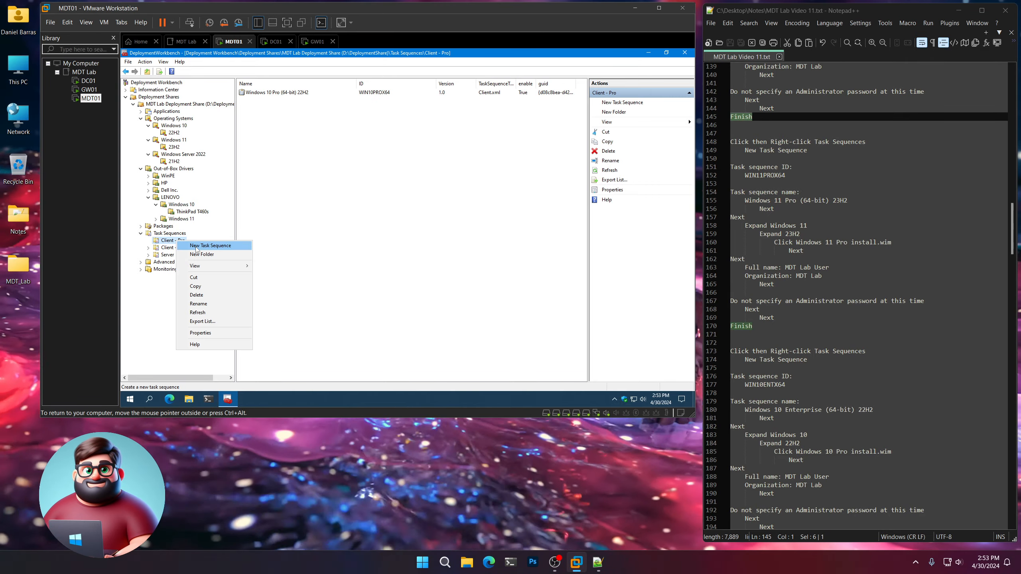
left_click(197, 248)
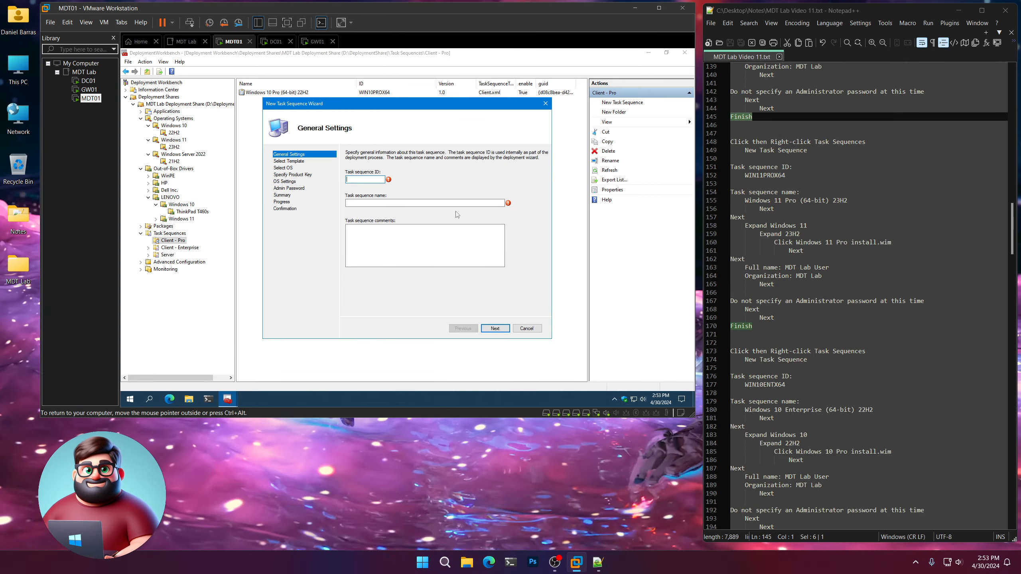
type("WIN11PROX64")
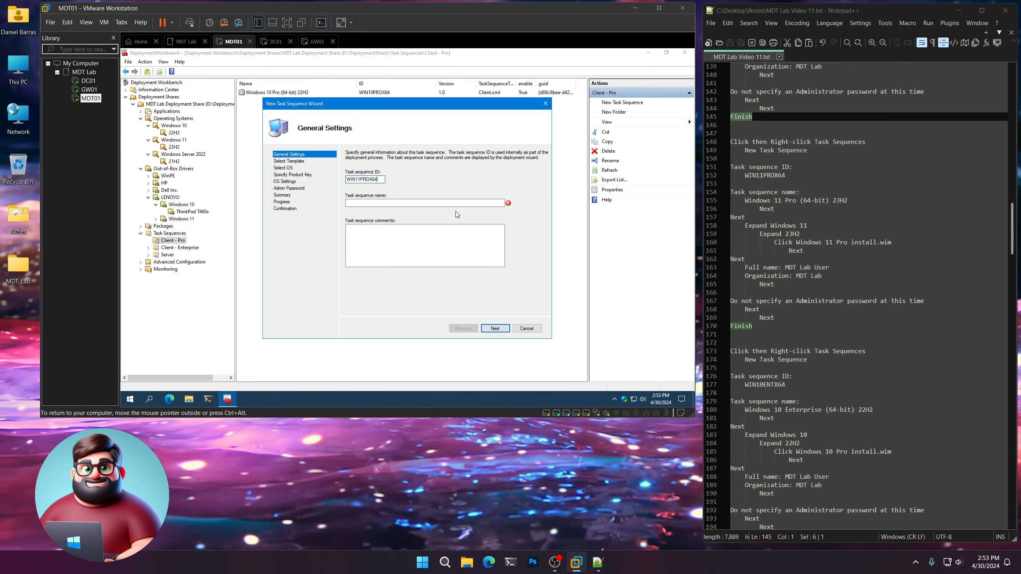
key("Tab")
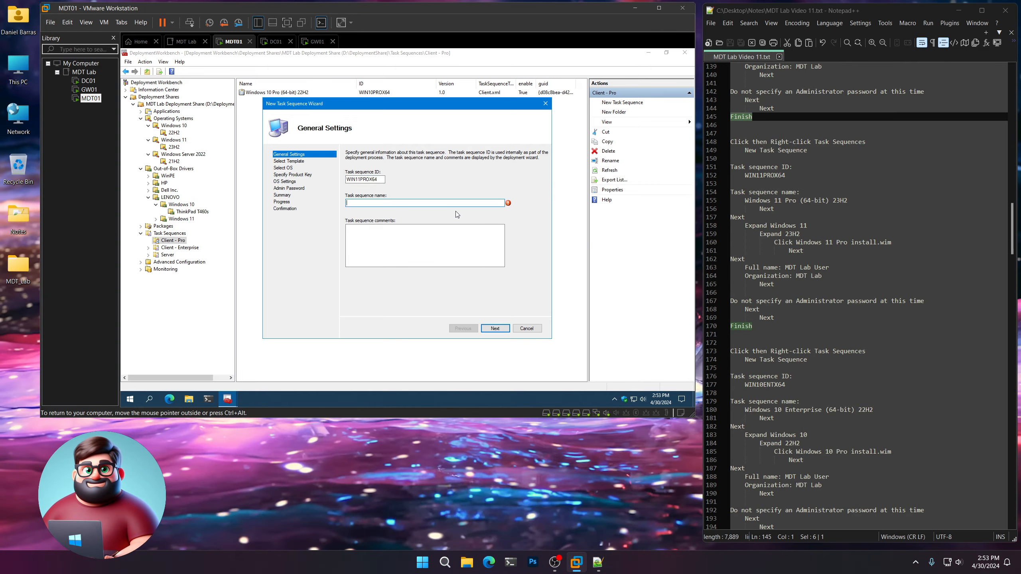
Step: Name the task sequence Windows 11 Pro (64-bit) 23H2, copied from the notes, and continue to template selection
left_click_drag(848, 200, 745, 200)
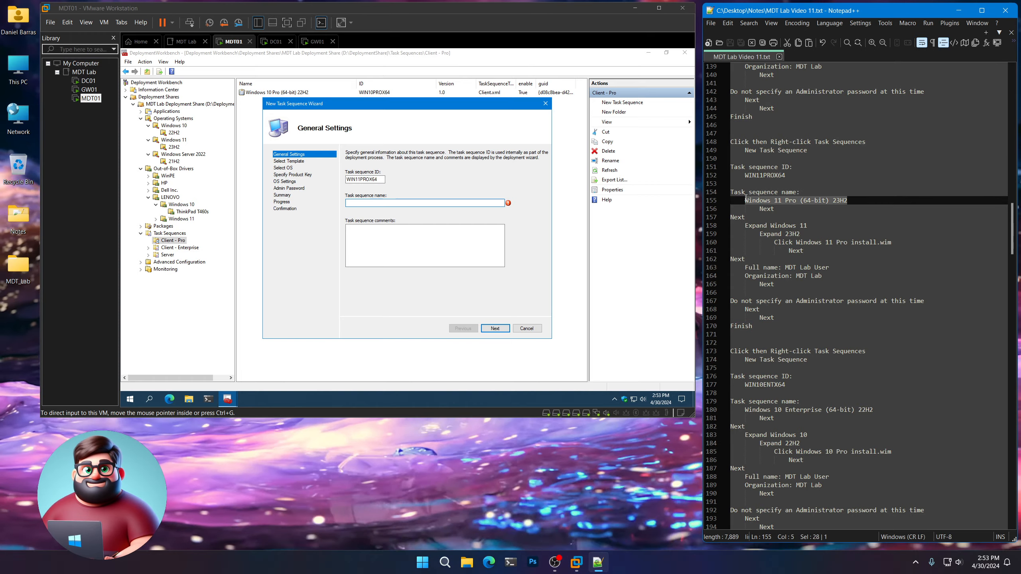
right_click(761, 200)
left_click(782, 216)
left_click(405, 204)
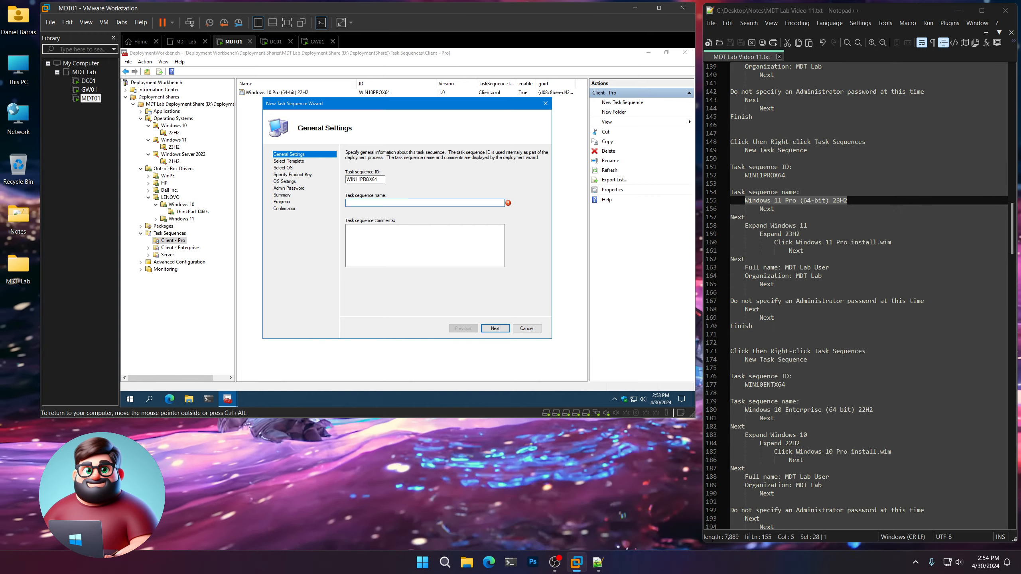
key("ctrl+v")
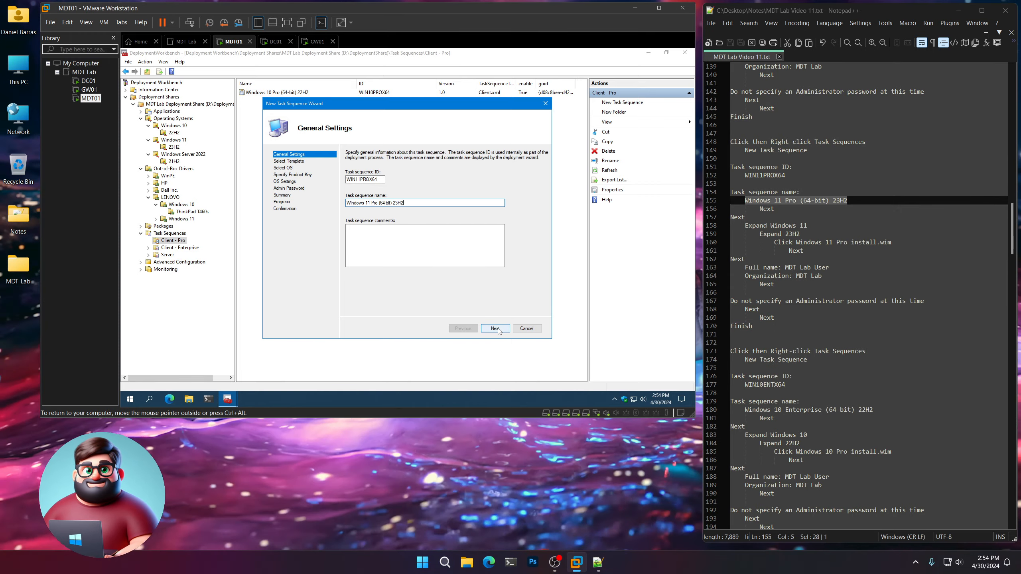
left_click(496, 329)
Step: Accept the Standard Client Task Sequence template and select Windows 11 Pro install.wim from Windows 11's 23H2 folder as the operating system
left_click(496, 328)
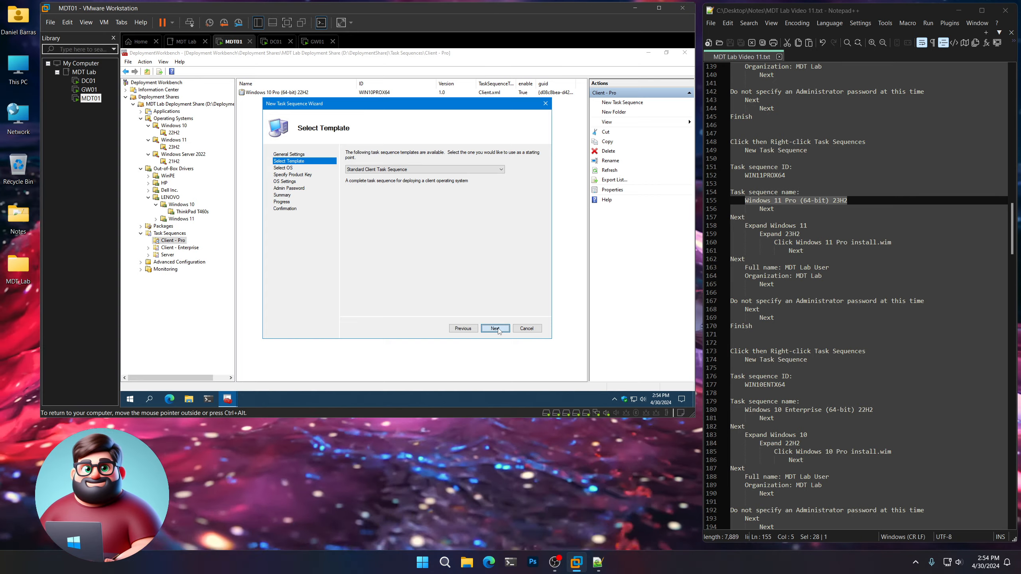
left_click(359, 182)
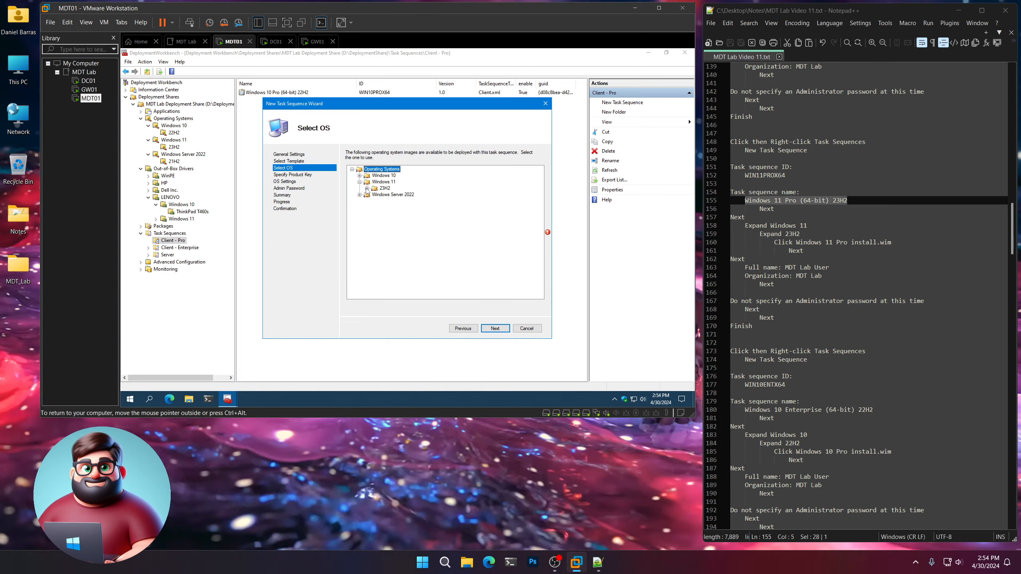
left_click(367, 189)
left_click(401, 196)
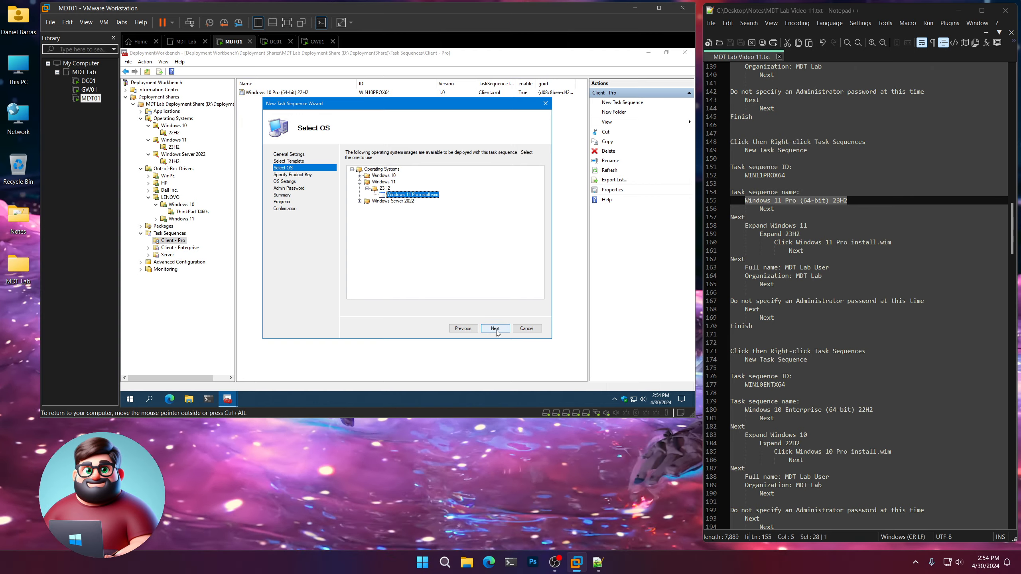
left_click(495, 328)
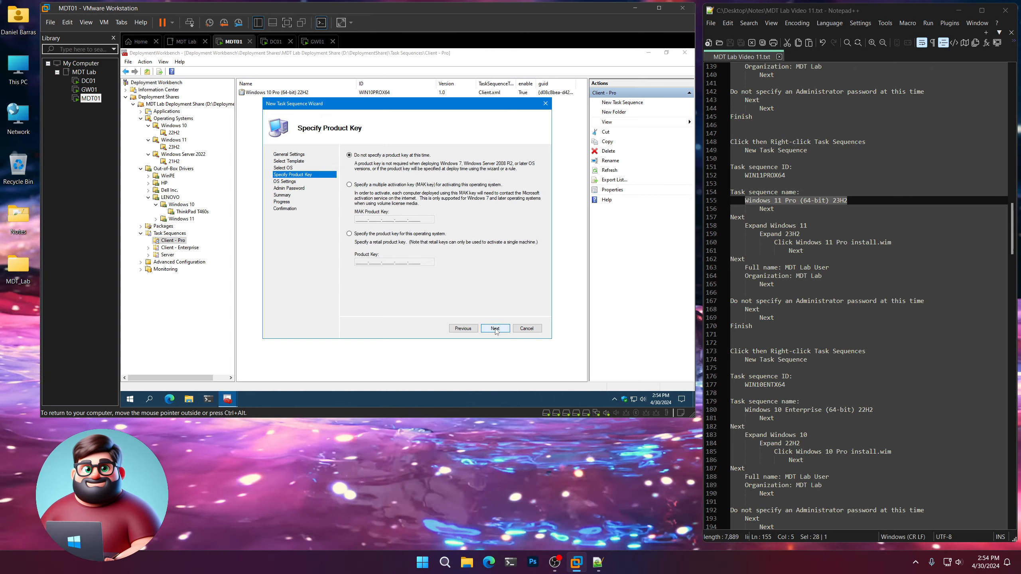
Step: Skip the product key for the Windows 11 Pro sequence and set the full name to MDT Lab User and the organization to MDT Lab
left_click(495, 329)
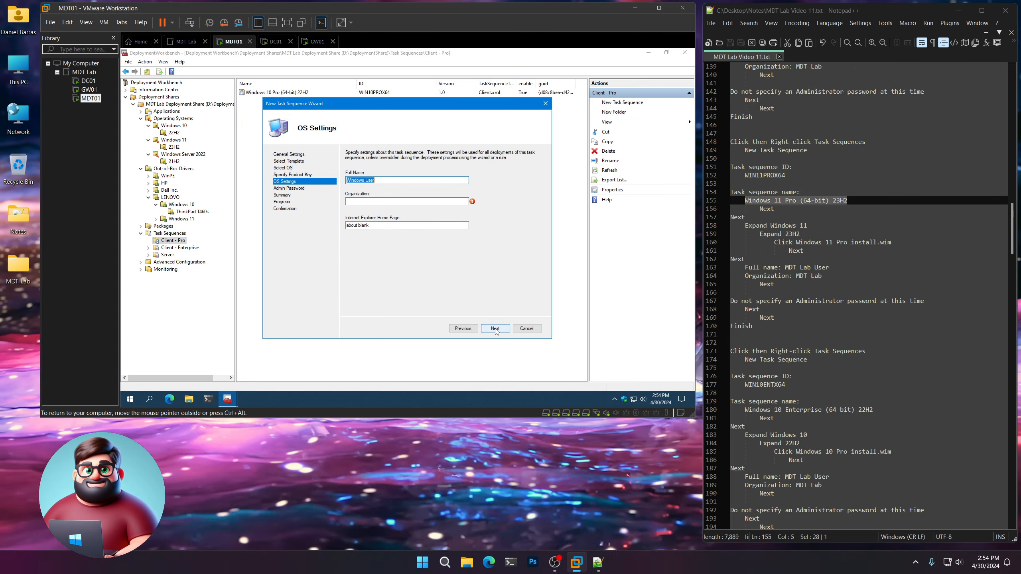
type("MDT Lab User")
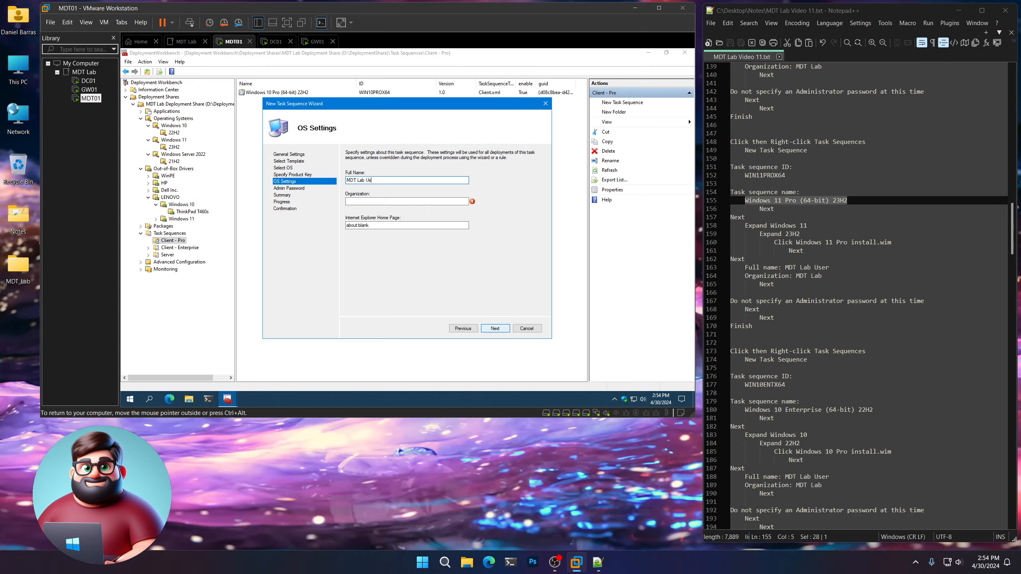
key("Tab")
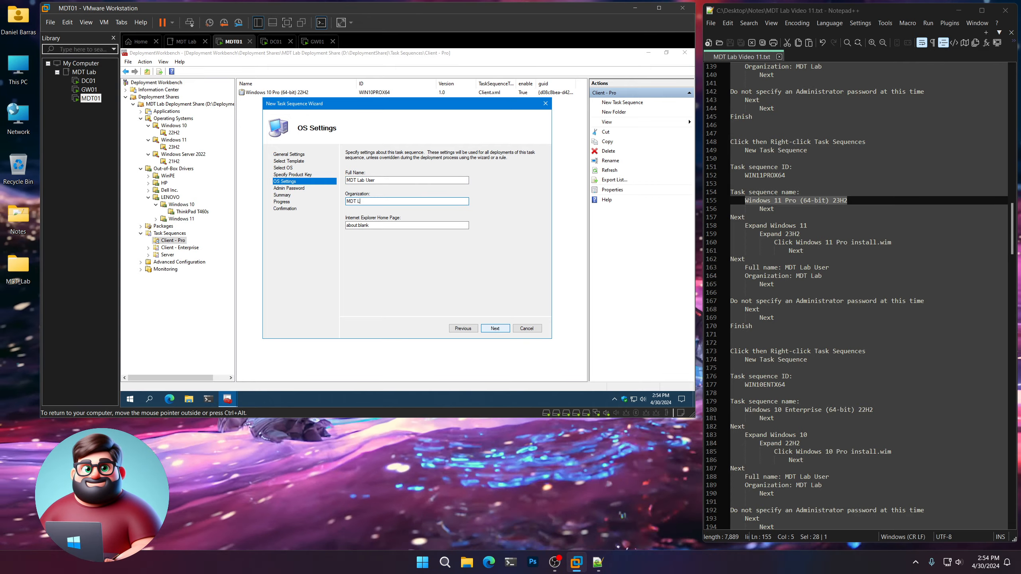
left_click(503, 327)
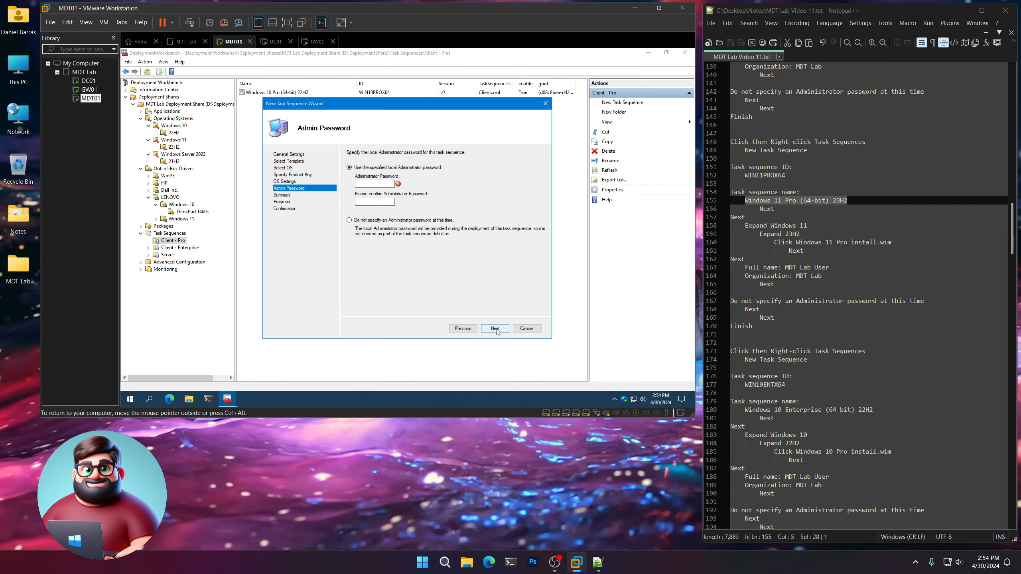
Step: Leave the Administrator password unspecified and finish creating the Windows 11 Pro task sequence
left_click(392, 221)
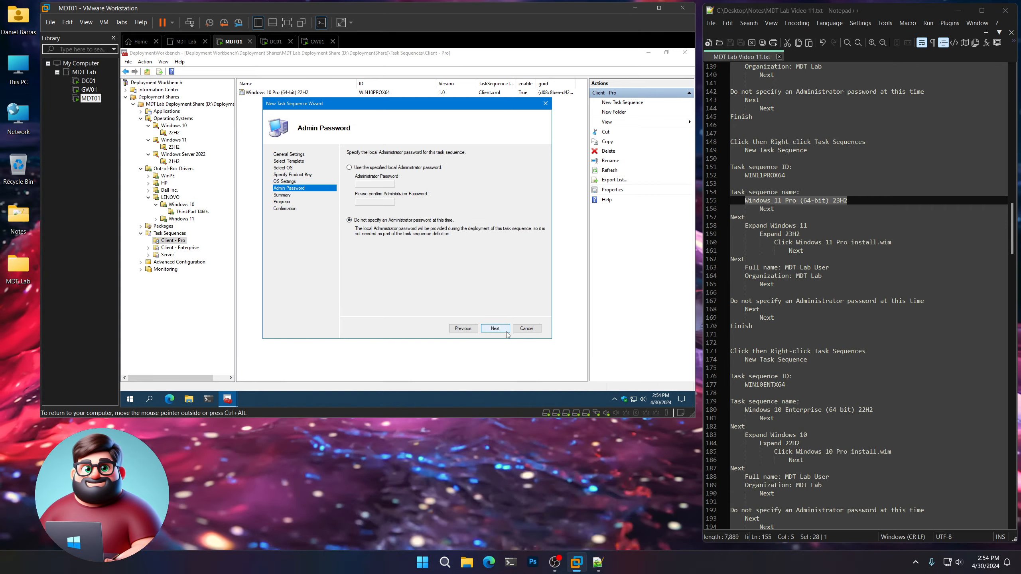
left_click(495, 328)
left_click(494, 328)
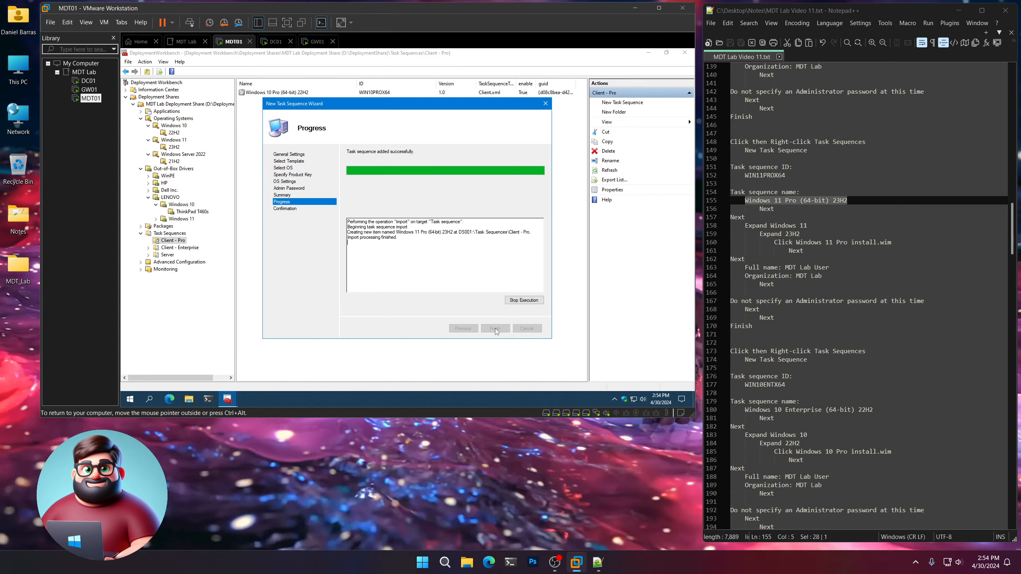
left_click(494, 329)
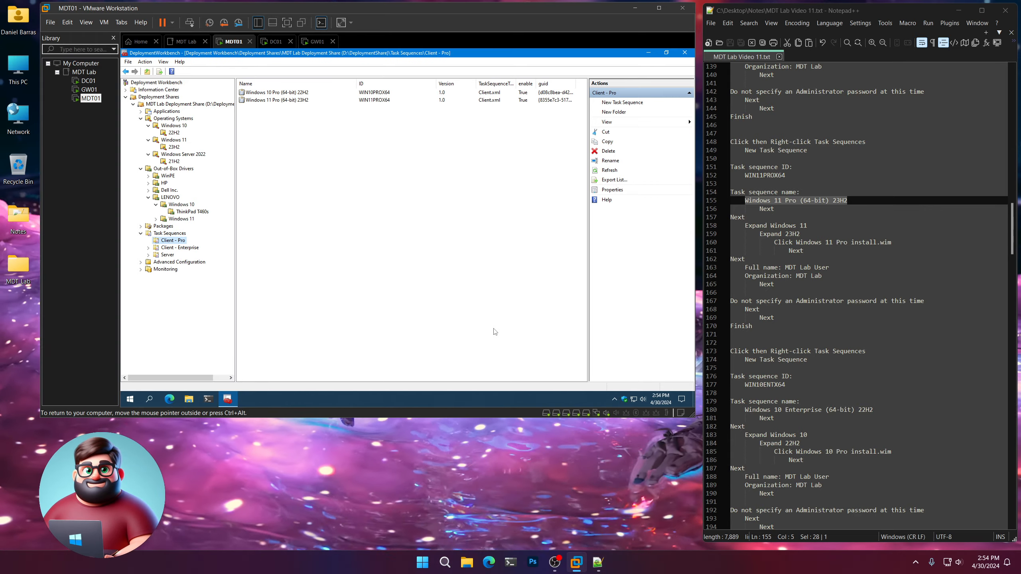
Step: Start a new task sequence in the Client - Enterprise folder with the task sequence ID WIN10ENTX64
scroll(790, 272, "down", 6)
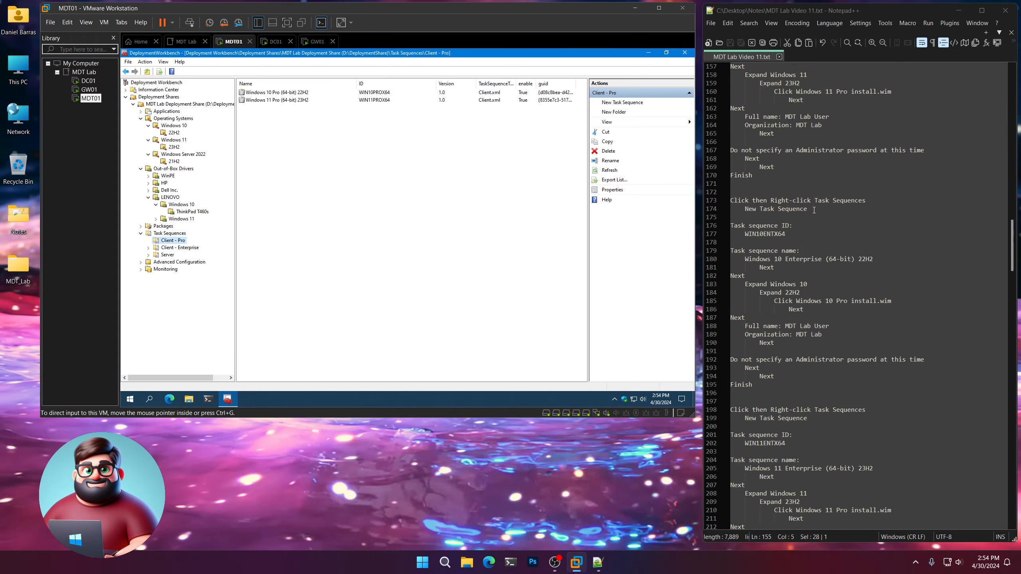
left_click_drag(807, 209, 715, 198)
left_click(258, 250)
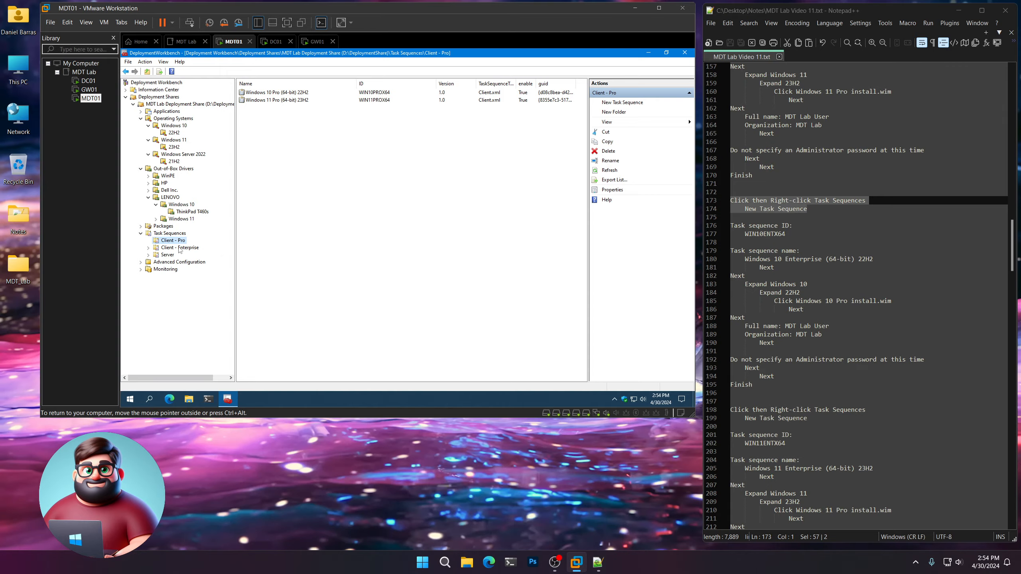
left_click(180, 247)
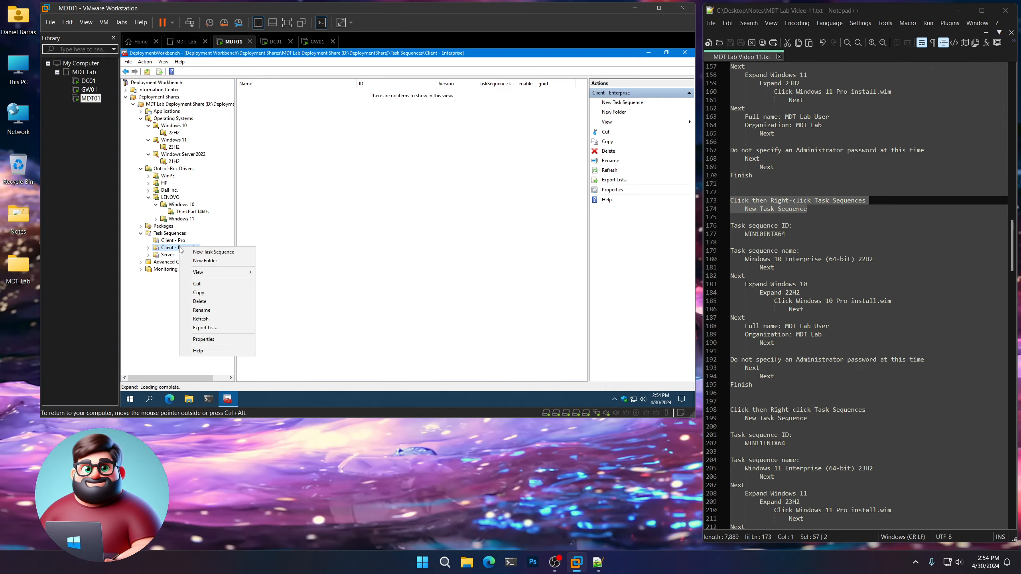
right_click(181, 250)
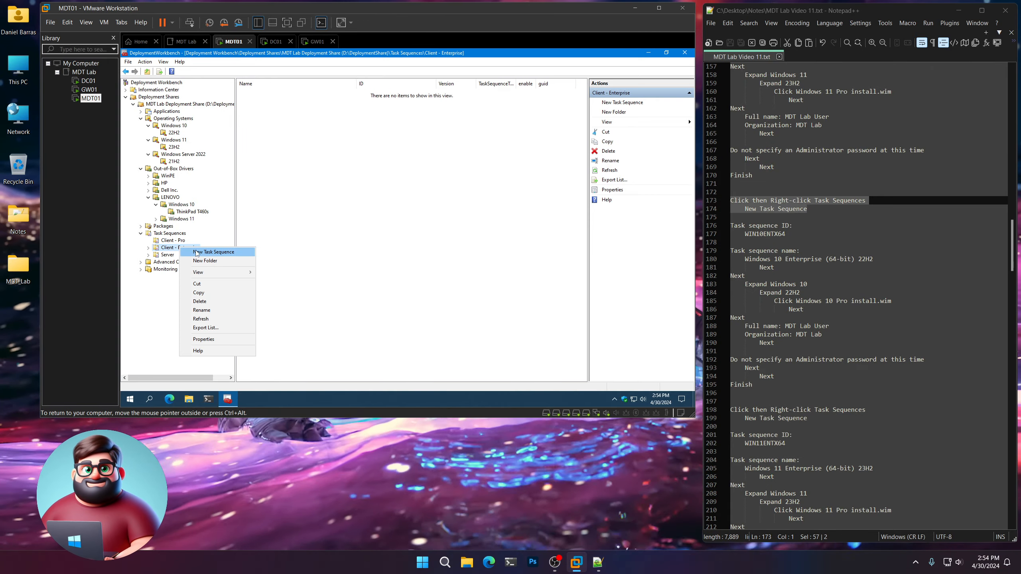
left_click(196, 252)
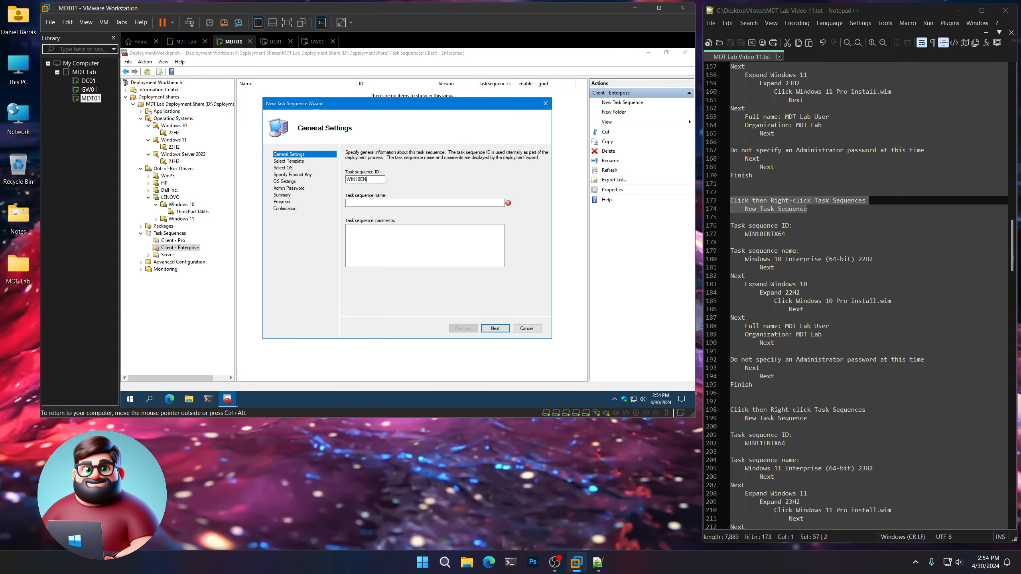
type("WIN10ENTX64")
key("Tab")
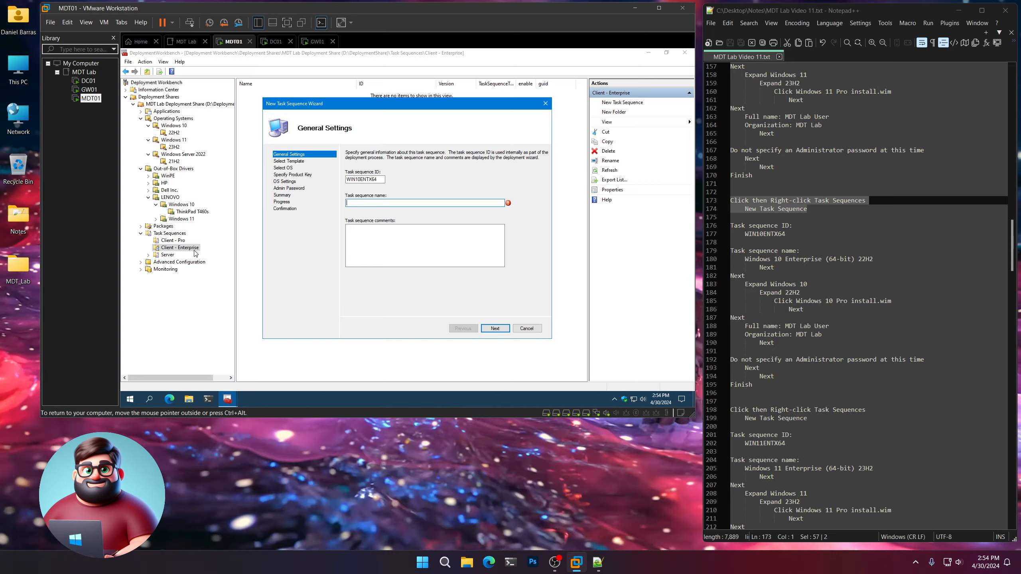
Step: Name the task sequence Windows 10 Enterprise (64-bit) 22H2, copied from the notes, and continue to template selection
left_click_drag(877, 258, 751, 258)
right_click(770, 260)
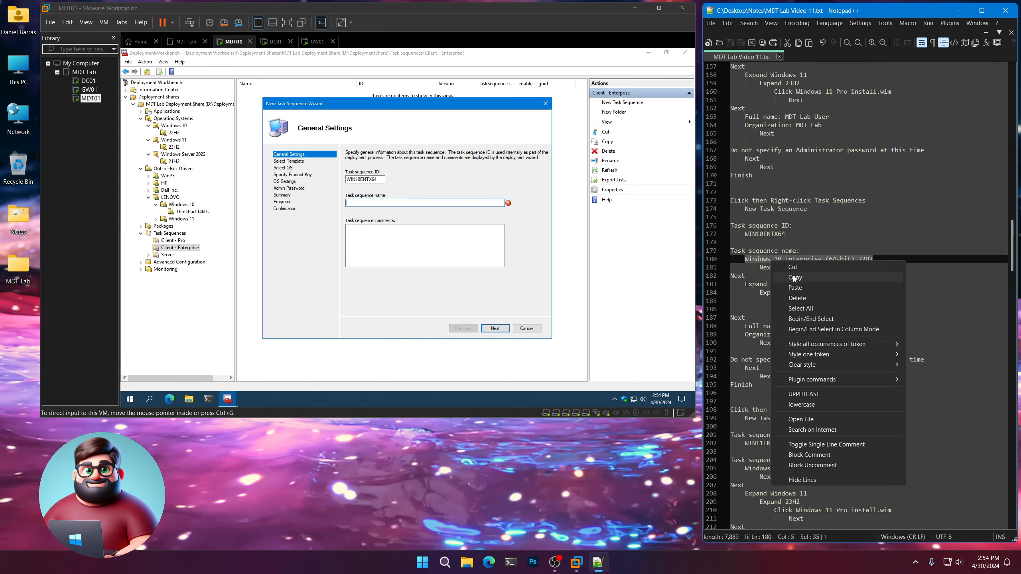
left_click(799, 278)
key("ctrl+v")
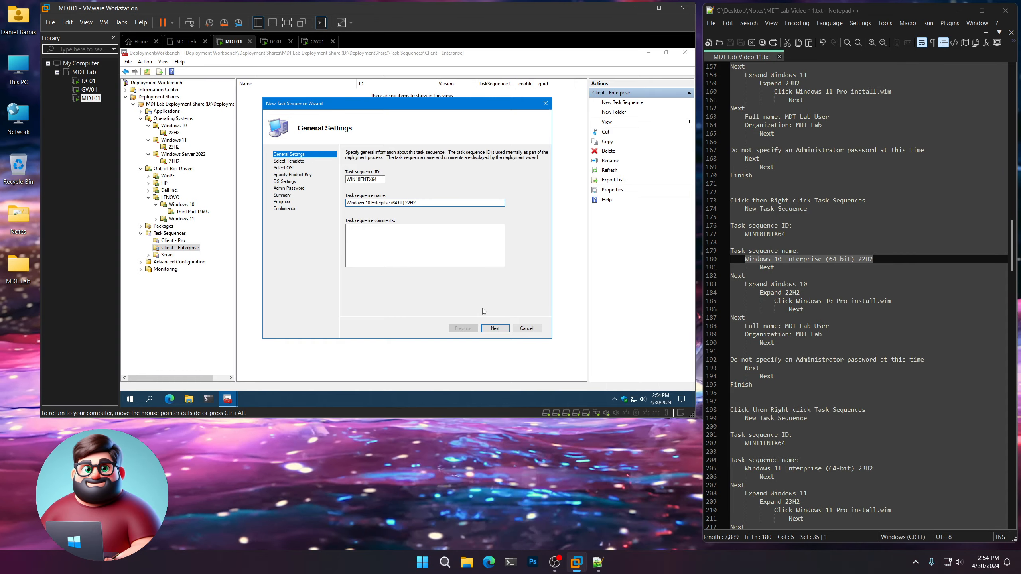
left_click(495, 328)
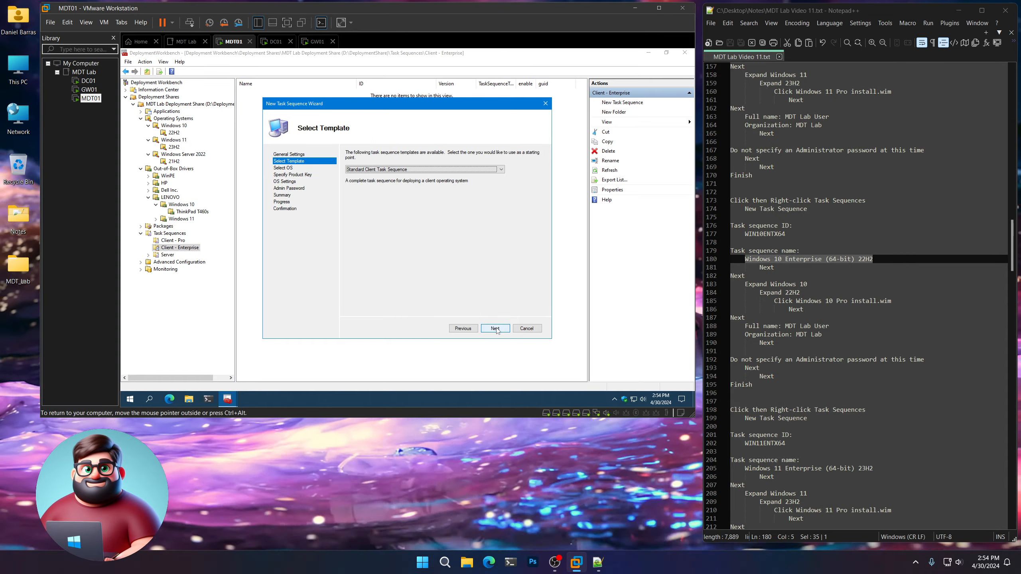
Step: Accept the Standard Client Task Sequence template and select Windows 10 Pro install.wim from the 22H2 folder for the Enterprise sequence
left_click(496, 328)
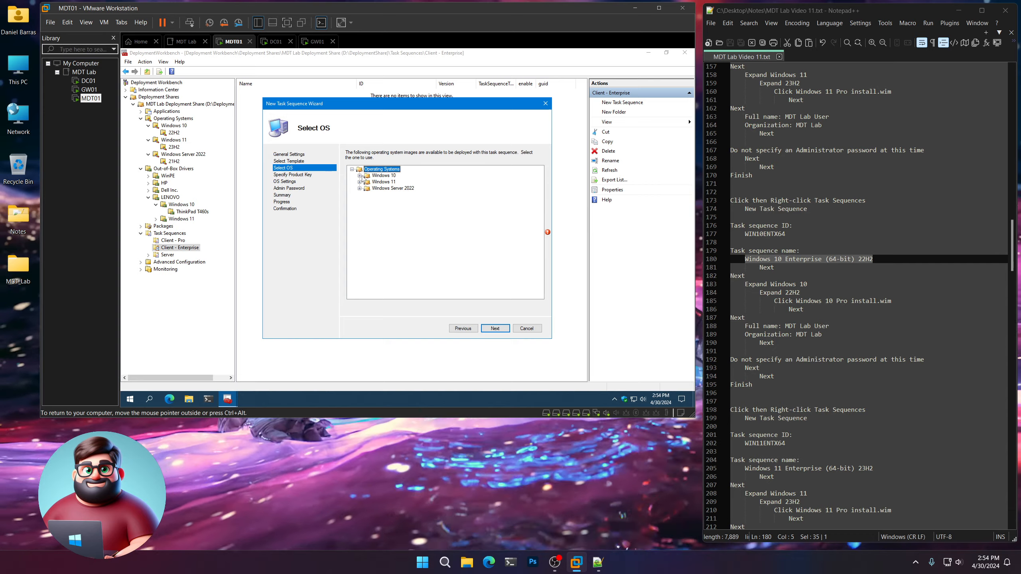
left_click(361, 177)
left_click(367, 182)
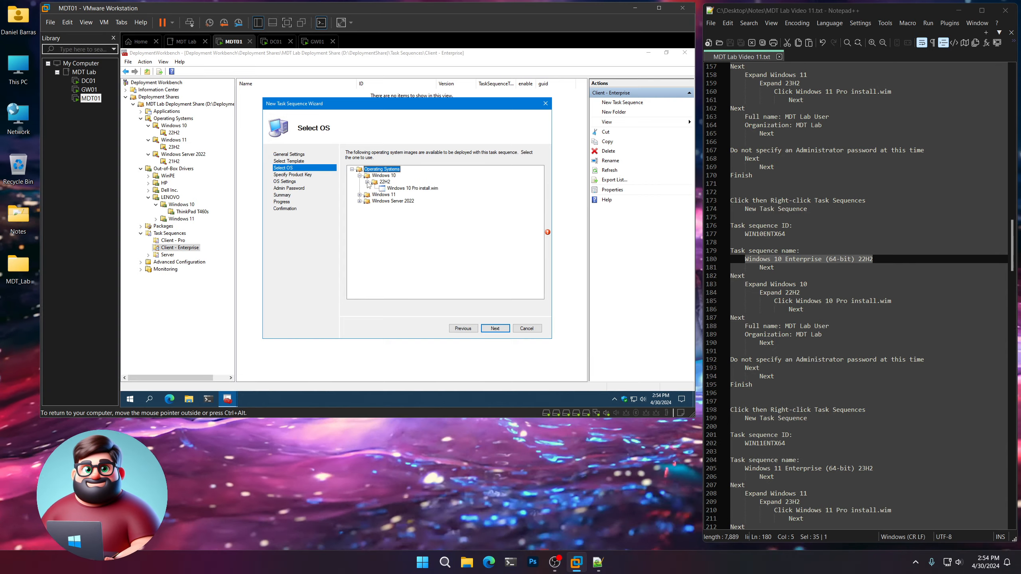
left_click(407, 189)
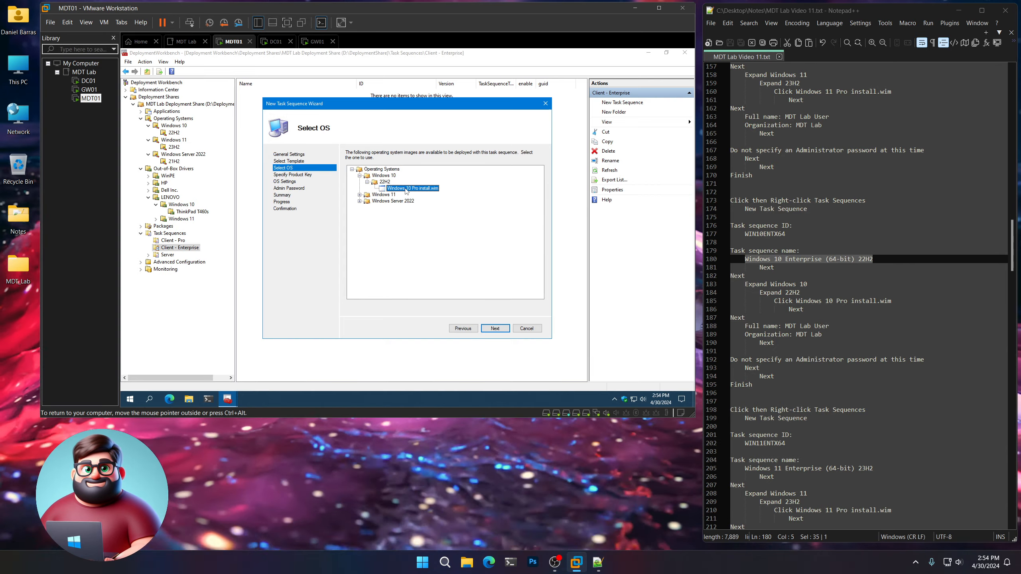
left_click(495, 329)
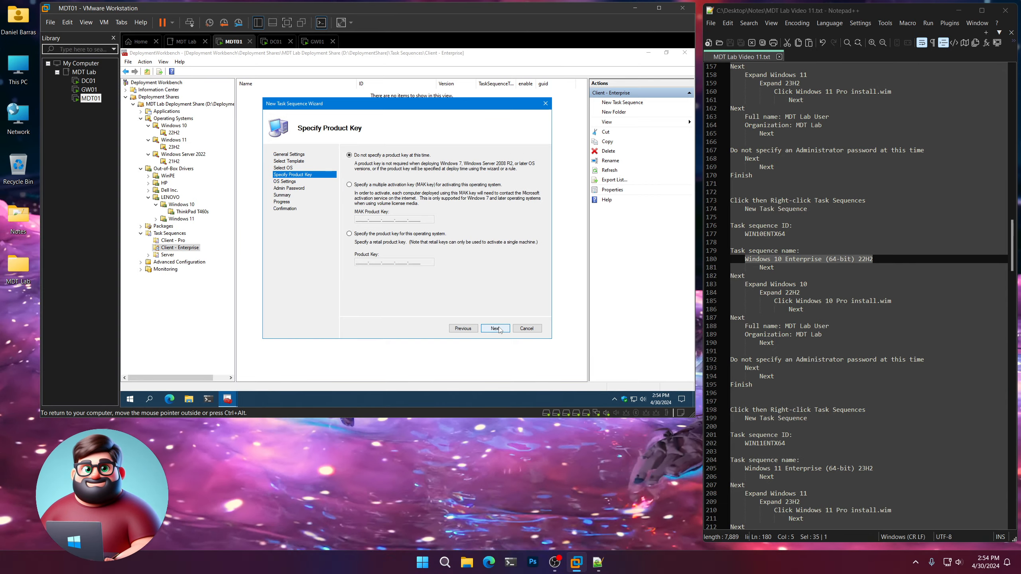
Step: Continue without a product key and set the full name to MDT Lab User and the organization to MDT Lab
left_click(495, 328)
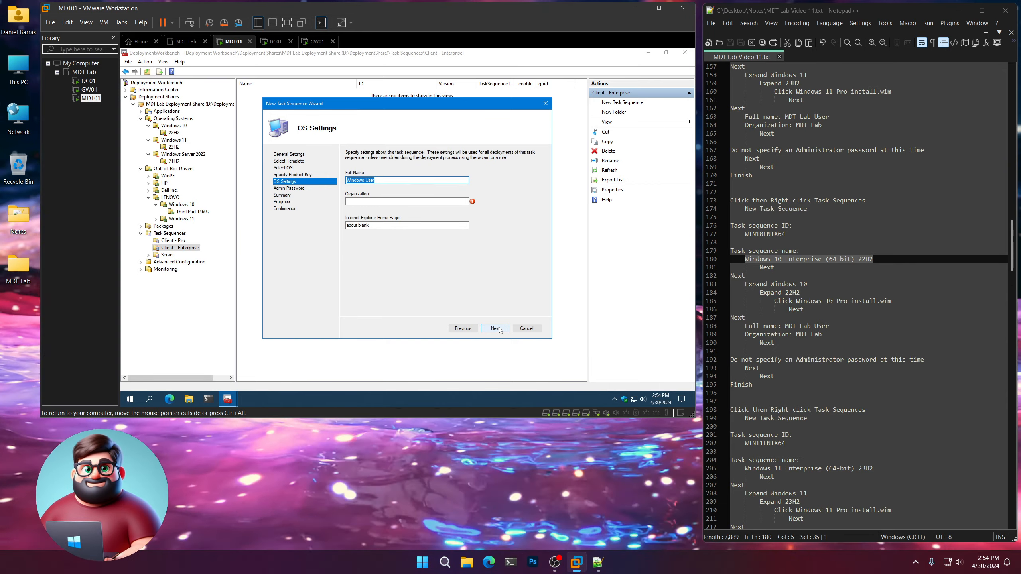
type("MDT Lab")
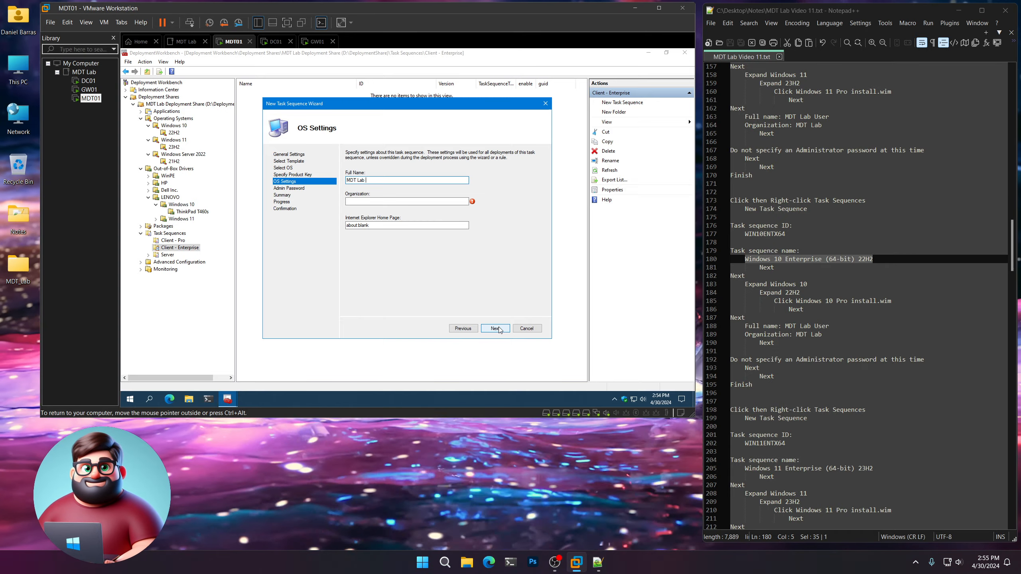
type(" User")
key("Tab")
type("MDT Lab")
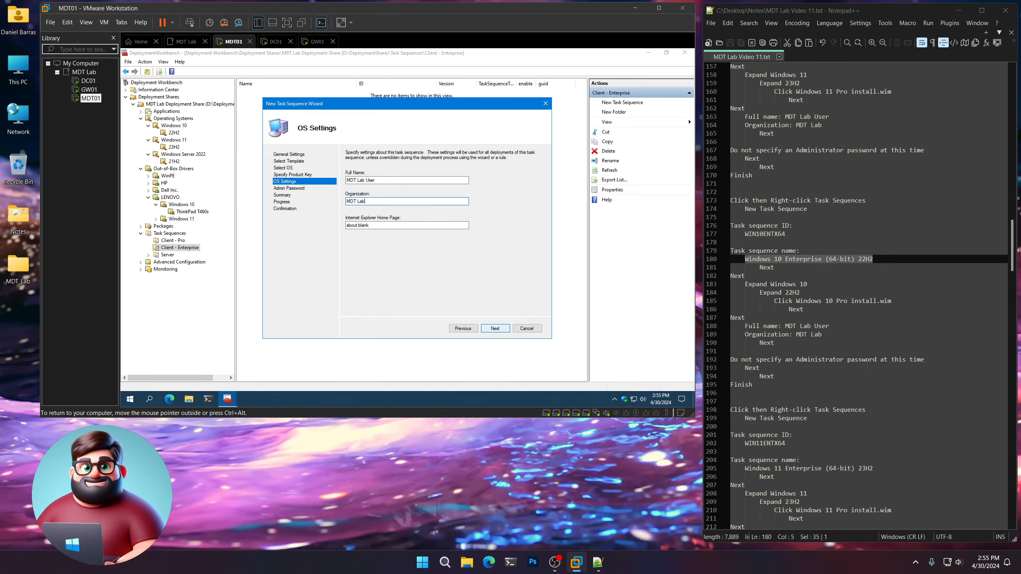
left_click(495, 329)
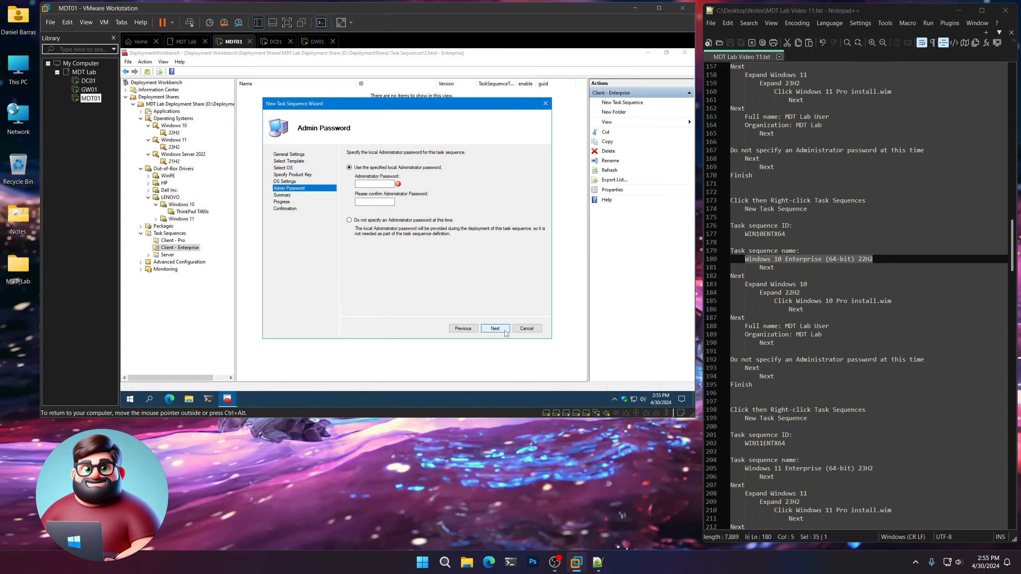
Step: Choose not to specify an Administrator password and finish creating the Windows 10 Enterprise task sequence
left_click(405, 224)
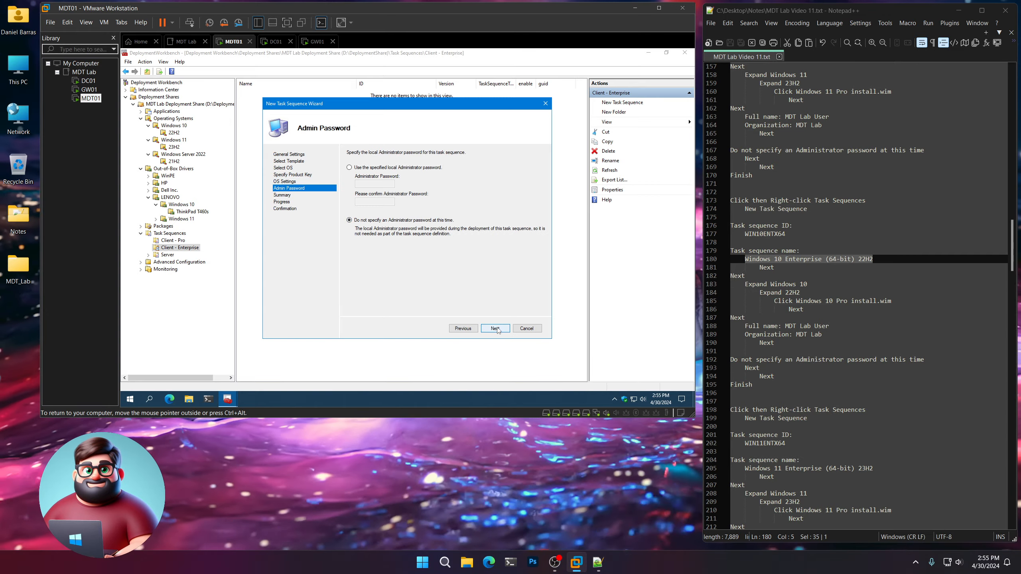
left_click(497, 329)
left_click(495, 328)
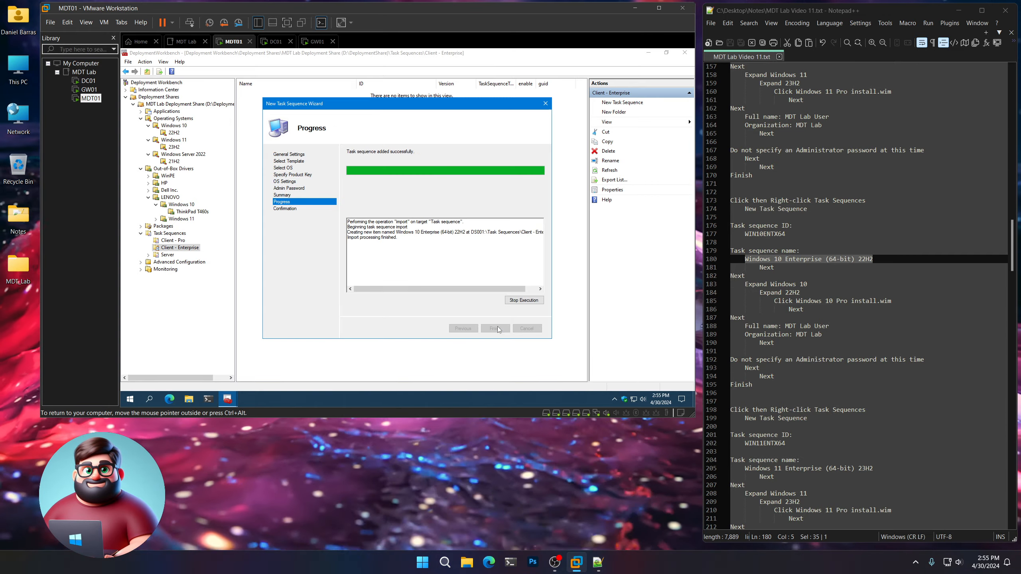
left_click(497, 329)
Step: Start another task sequence in the Client - Enterprise folder with the task sequence ID WIN11ENTX64
scroll(798, 329, "down", 9)
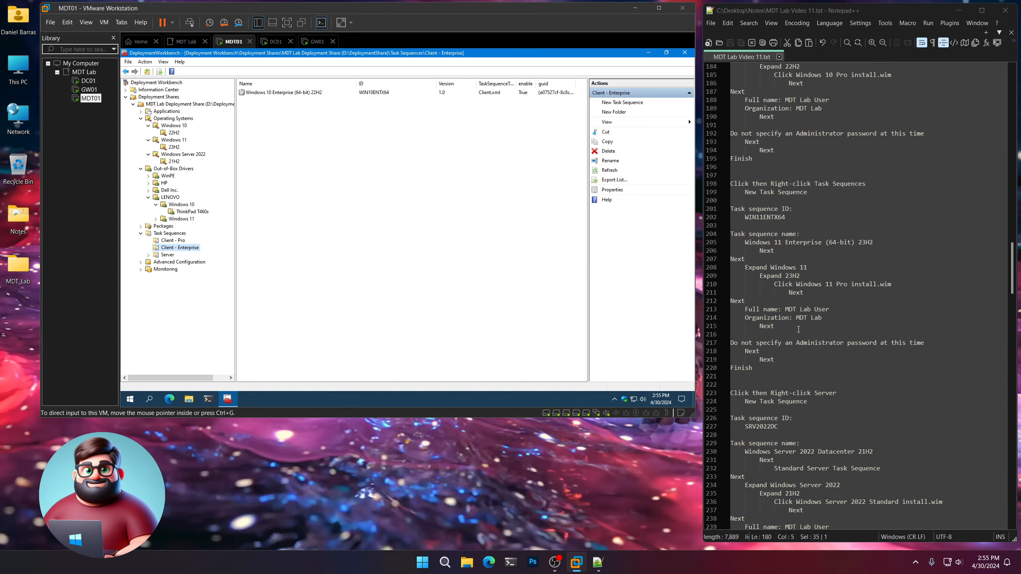
scroll(798, 329, "down", 1)
left_click_drag(794, 301, 730, 159)
left_click(181, 248)
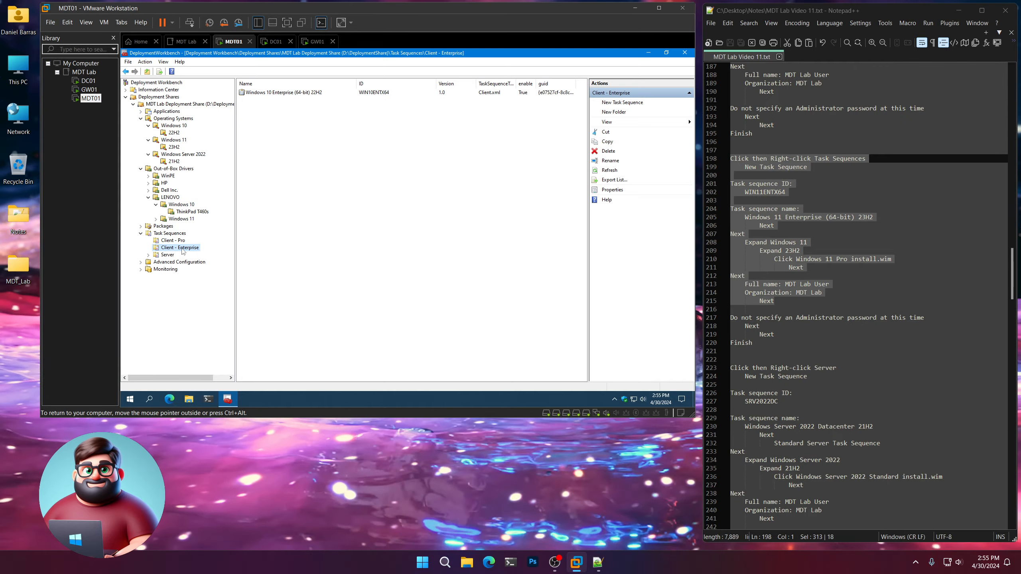
right_click(183, 252)
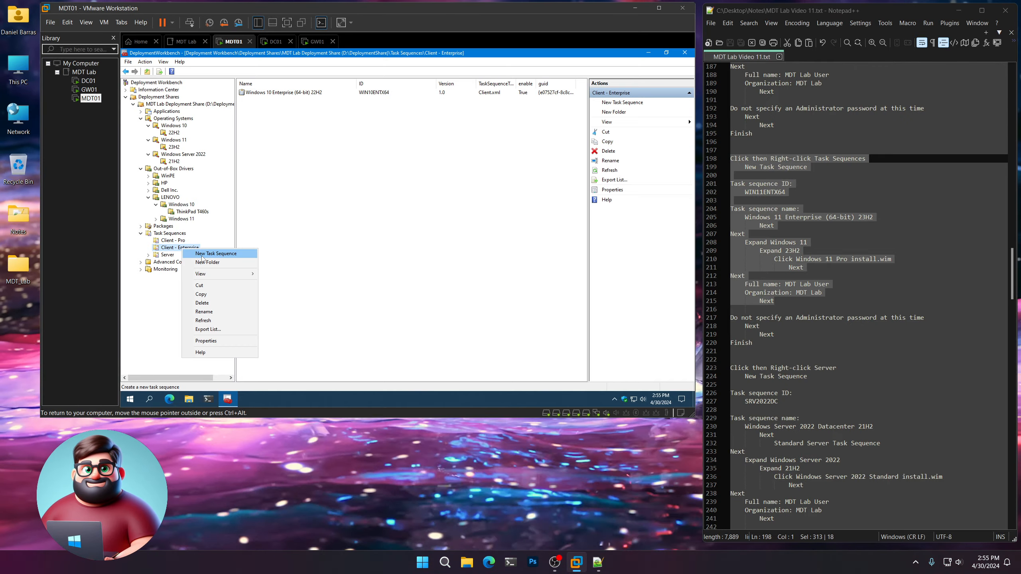
left_click(203, 254)
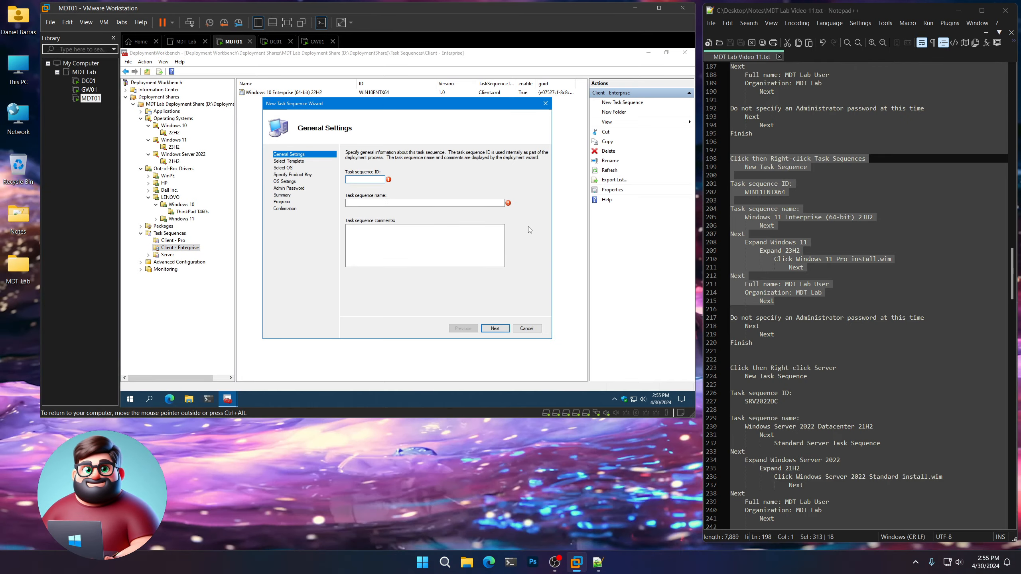
type("WIN11ENT")
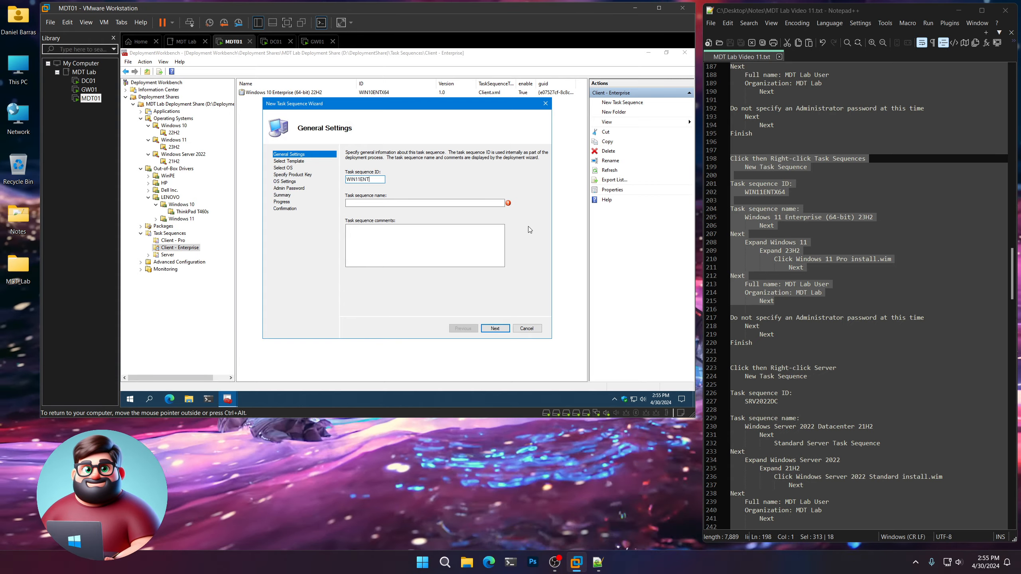
type("X64")
key("Tab")
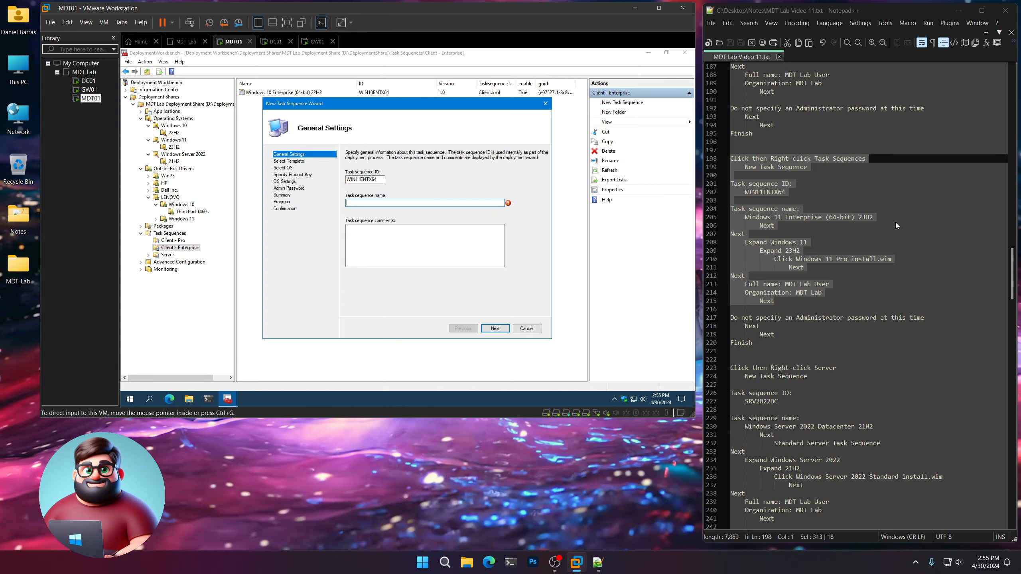
Step: Name the task sequence Windows 11 Enterprise (64-bit) 23H2, copied from the notes, and continue to template selection
left_click_drag(873, 217, 745, 218)
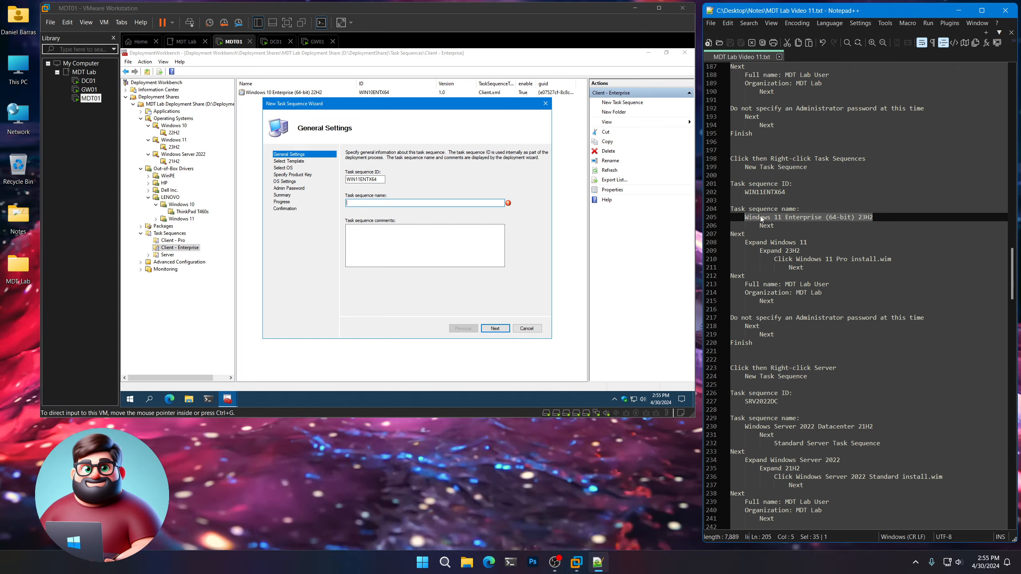
right_click(761, 219)
left_click(783, 235)
key("ctrl+v")
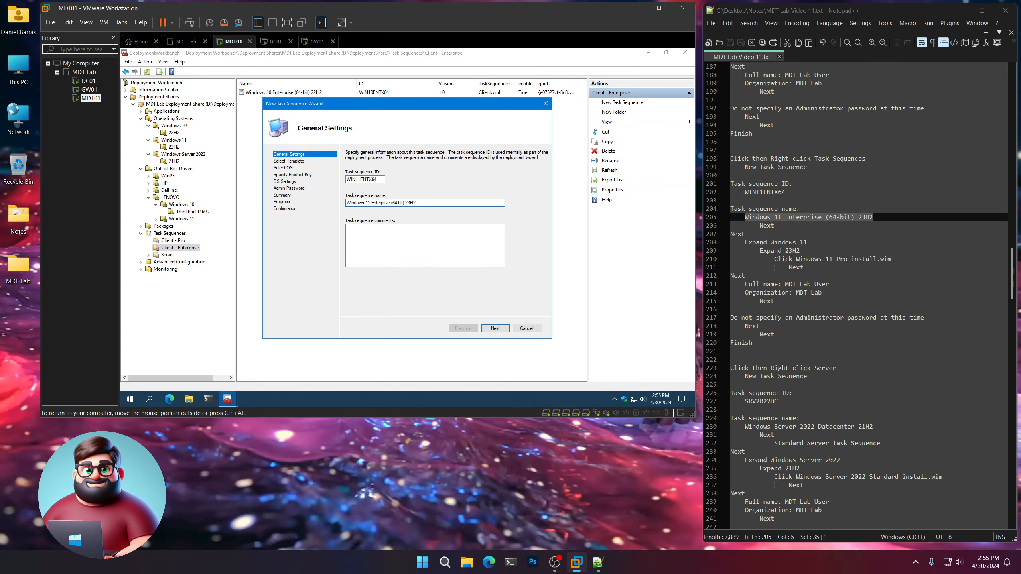
left_click(495, 328)
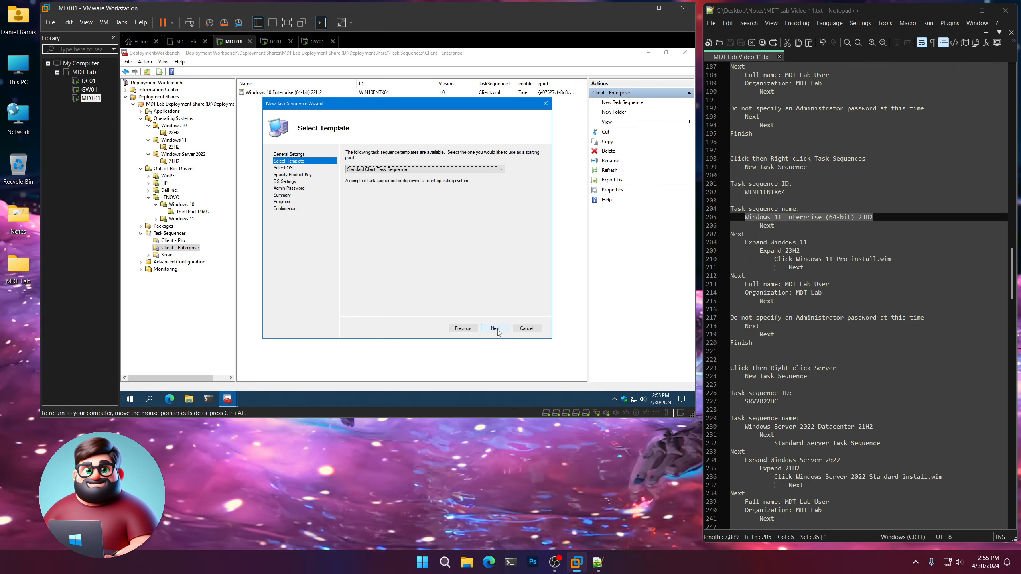
Step: Accept the Standard Client Task Sequence template and select Windows 11 Pro install.wim from the Windows 11 23H2 folder
left_click(497, 329)
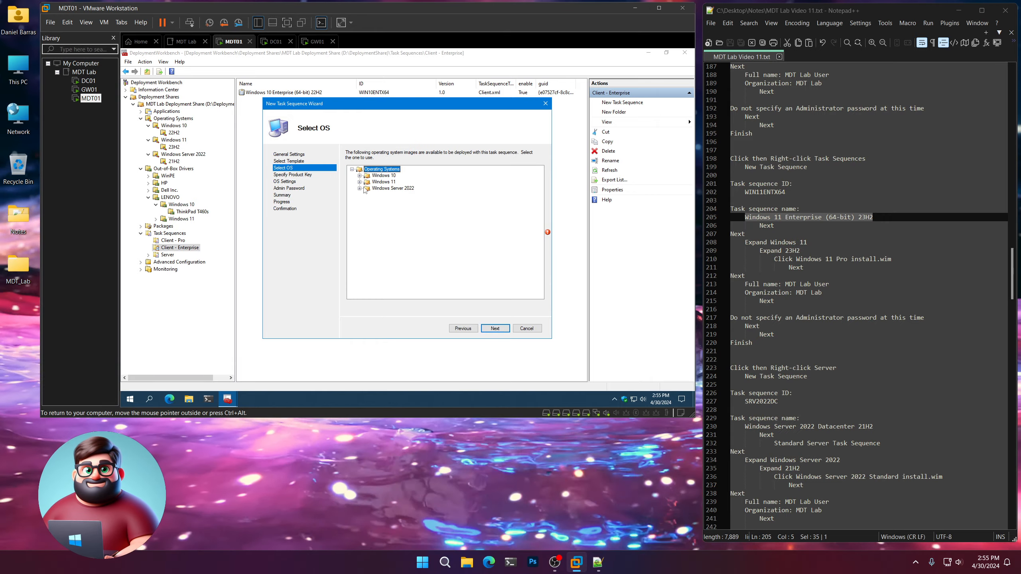
left_click(360, 183)
left_click(367, 188)
left_click(408, 195)
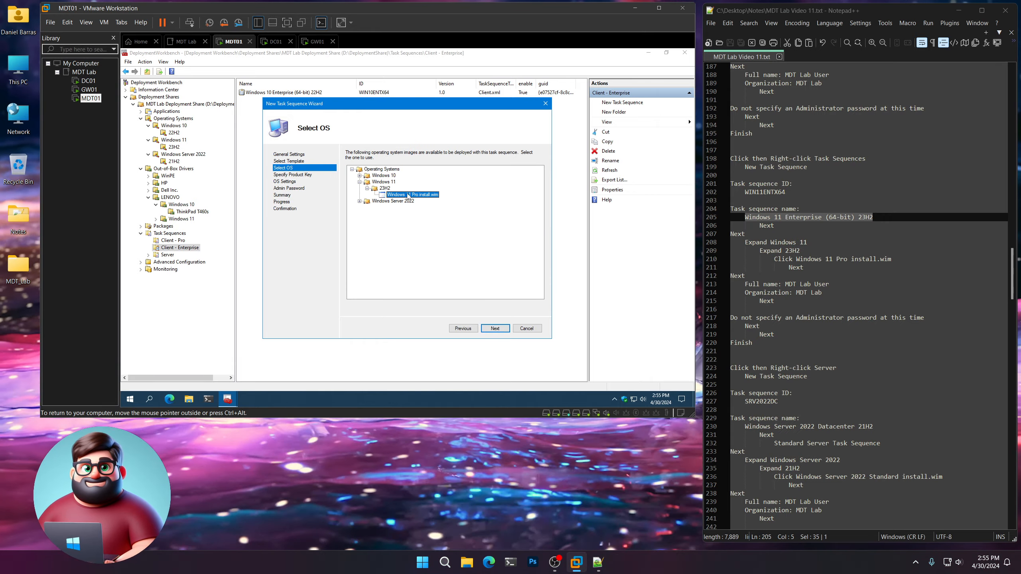
left_click(498, 328)
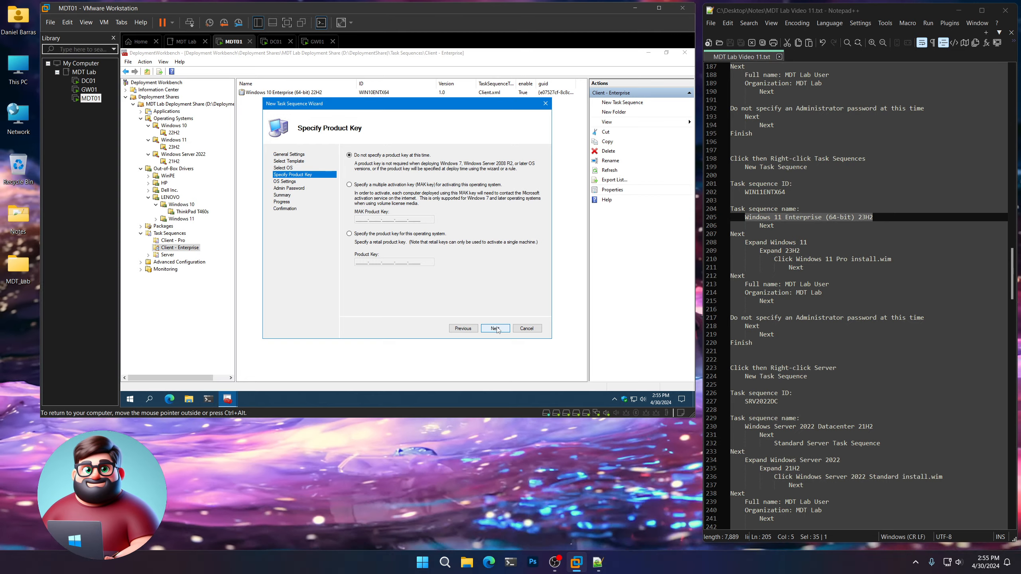
Step: Skip the product key for the Windows 11 Enterprise sequence and enter MDT Lab User as full name and MDT Lab as organization
left_click(497, 329)
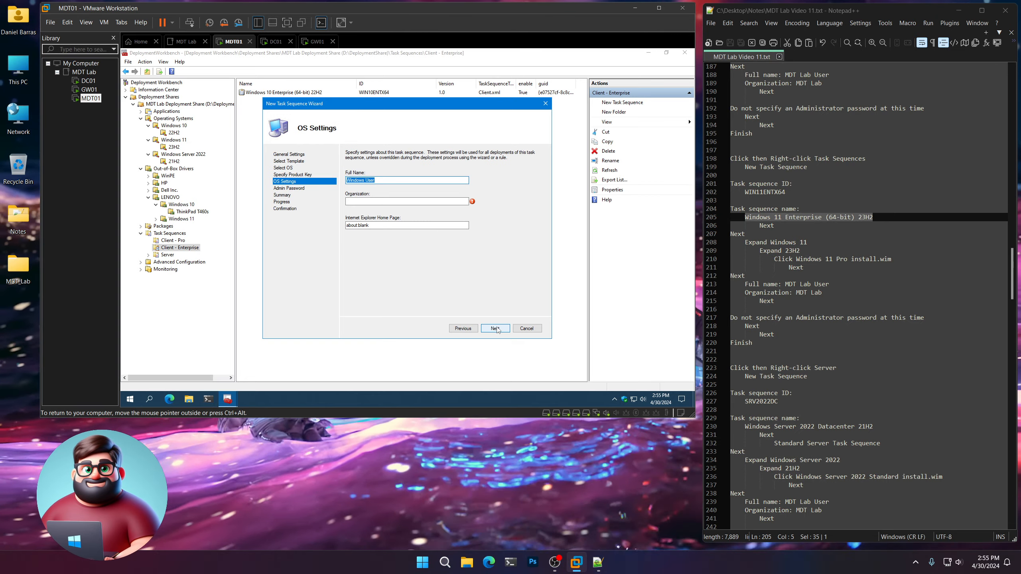
type("MDT Lab User")
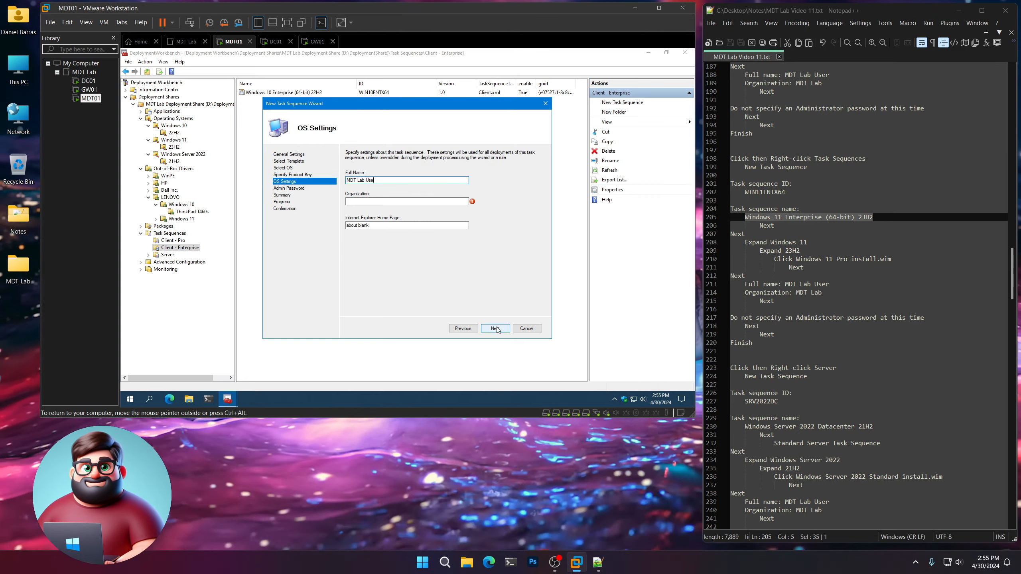
key("Tab")
type("MDT")
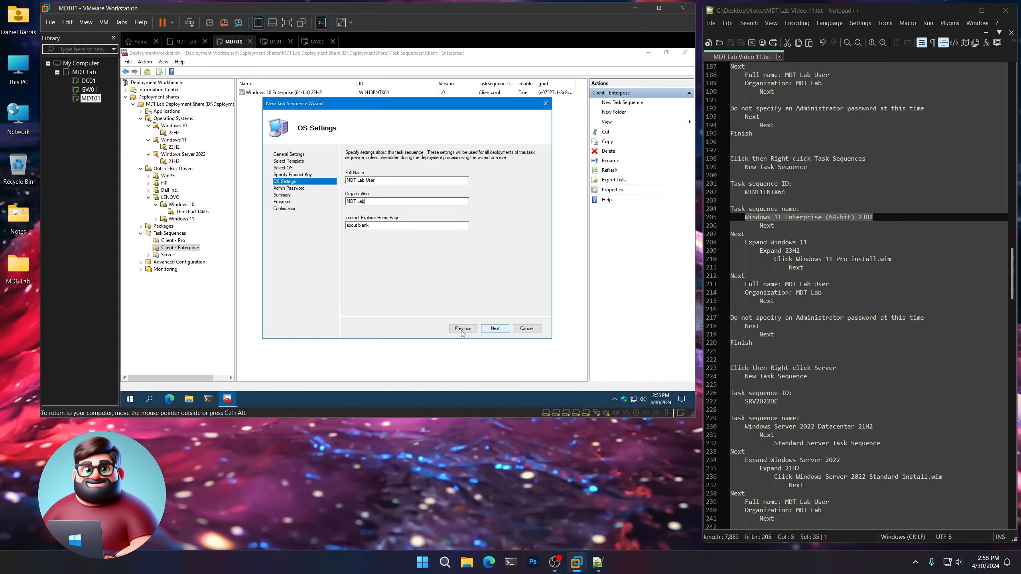
left_click(495, 328)
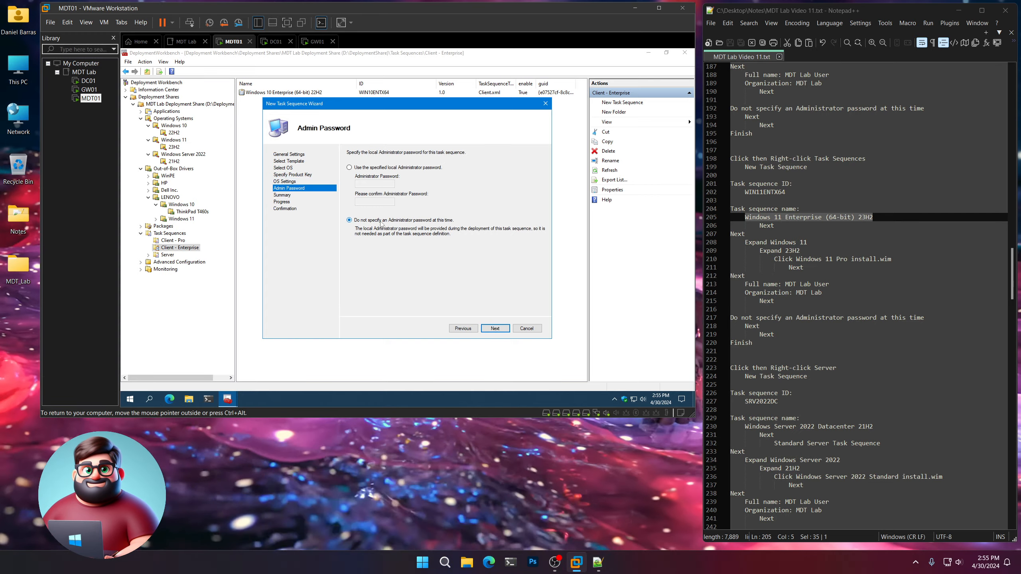
Step: Leave the Administrator password unspecified and finish creating the Windows 11 Enterprise task sequence
left_click(496, 329)
left_click(497, 330)
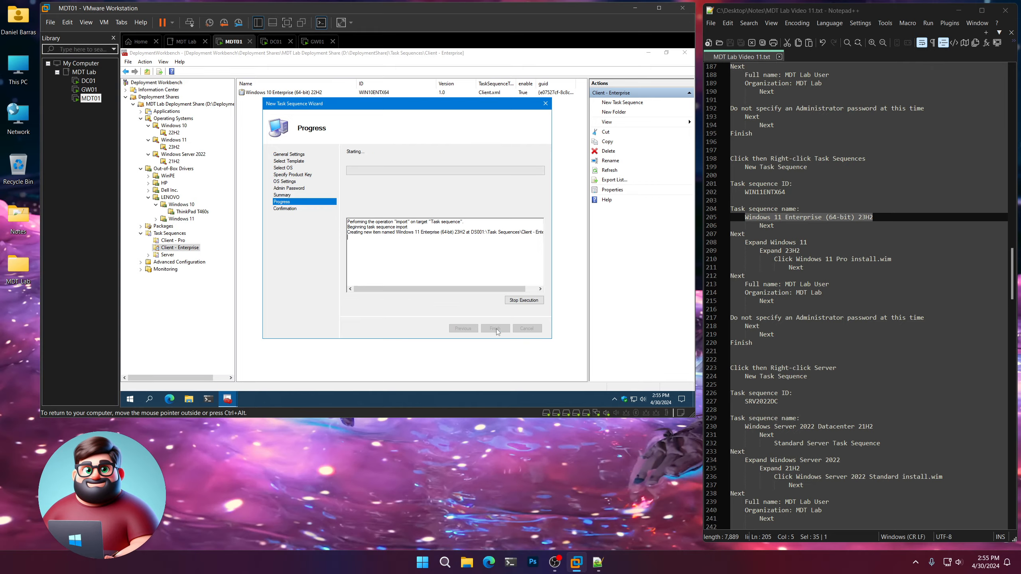
left_click(496, 330)
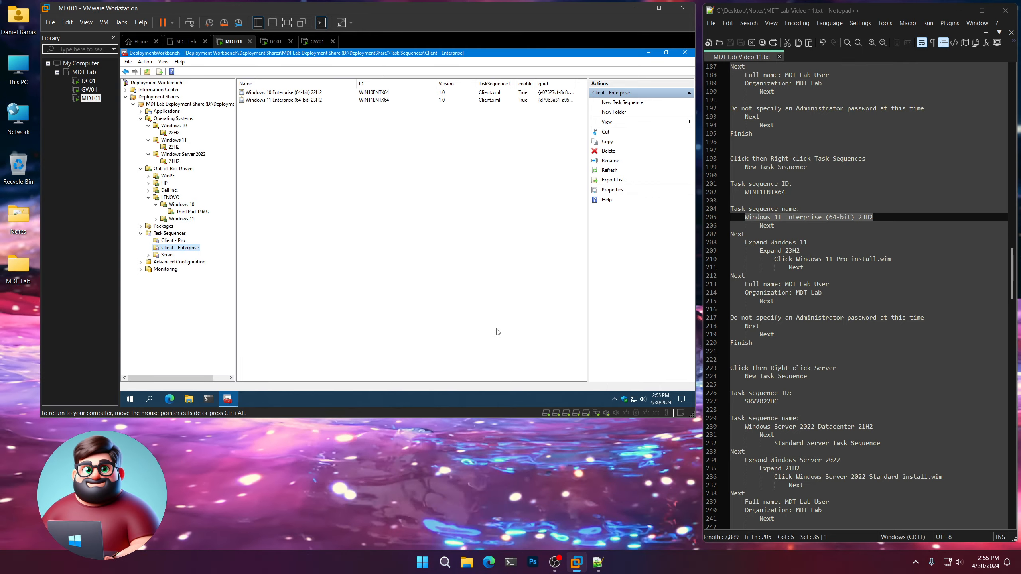
Step: Start a new task sequence in the Server folder with the task sequence ID SRV2022DC, copied from the notes
scroll(842, 221, "down", 4)
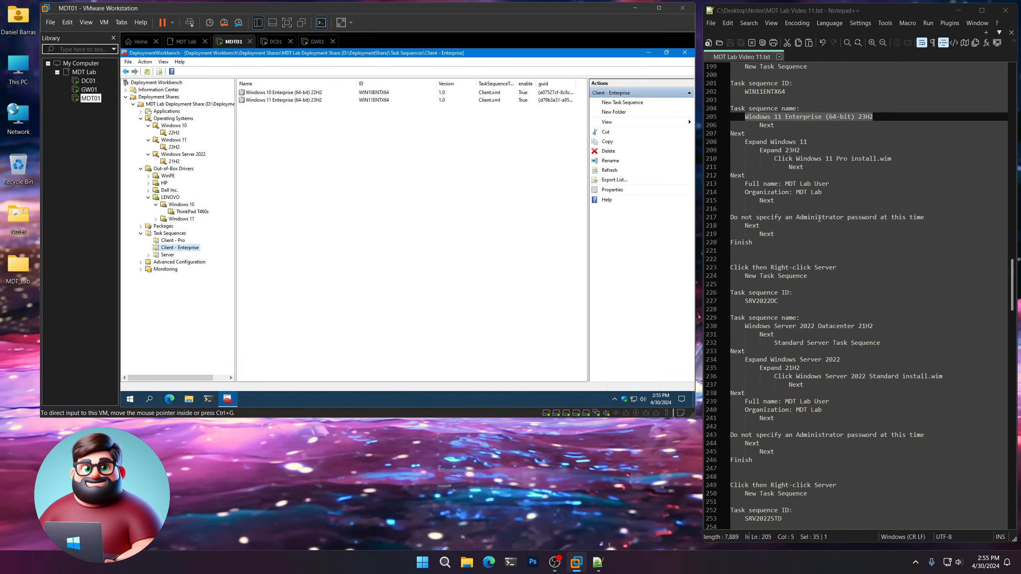
scroll(715, 181, "down", 2)
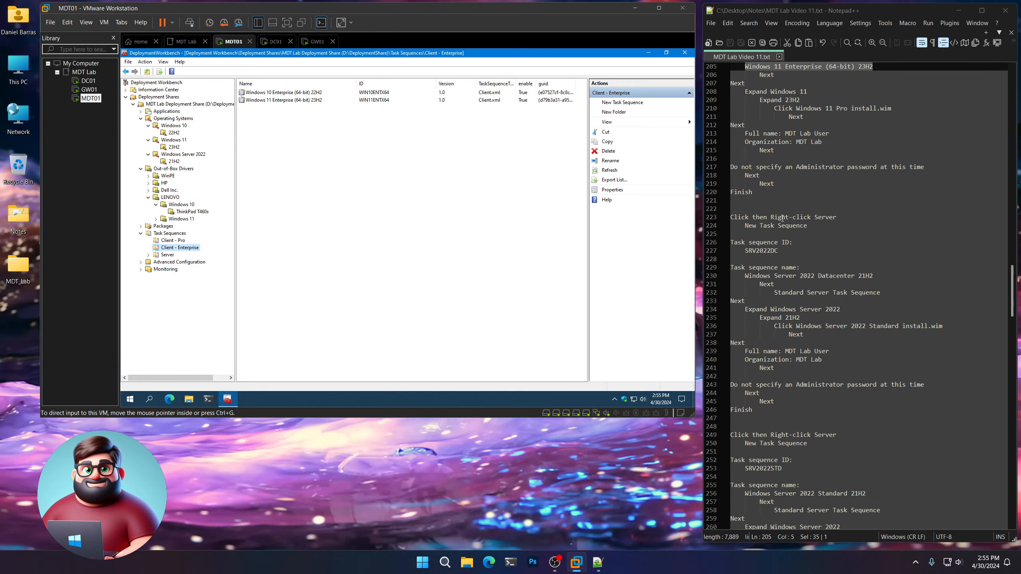
left_click_drag(753, 192, 715, 163)
scroll(715, 162, "down", 4)
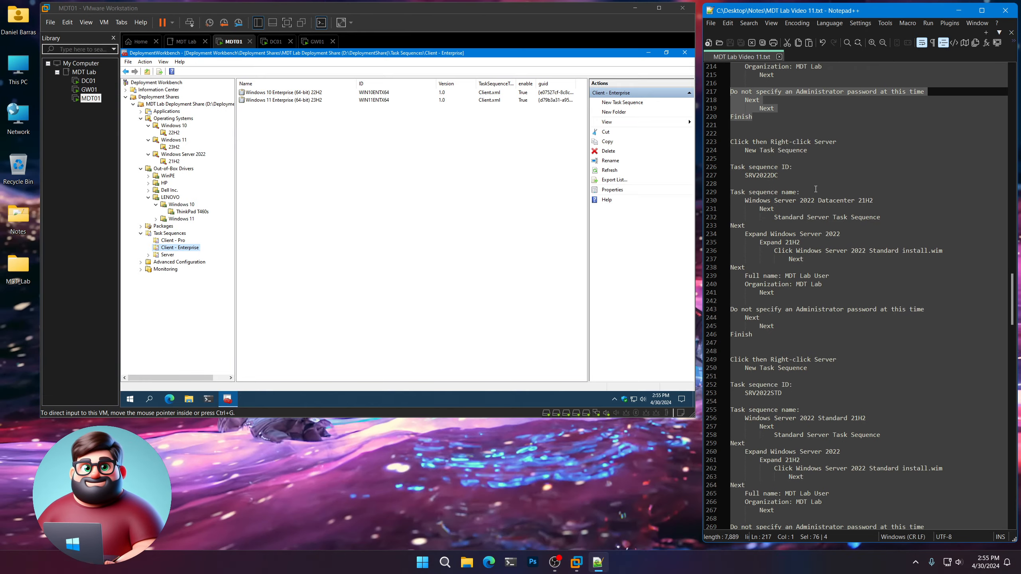
left_click(167, 255)
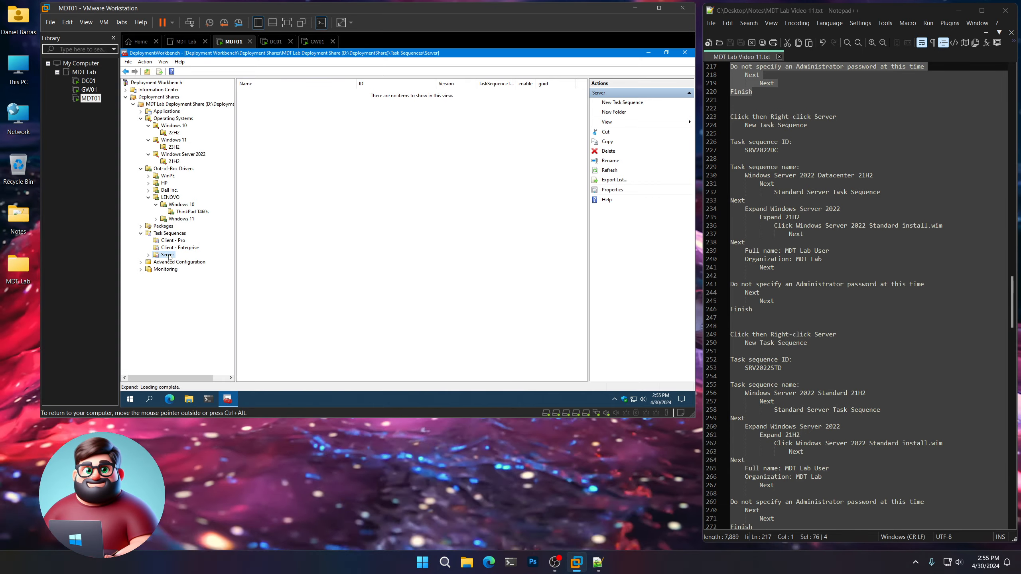
right_click(169, 256)
left_click(187, 259)
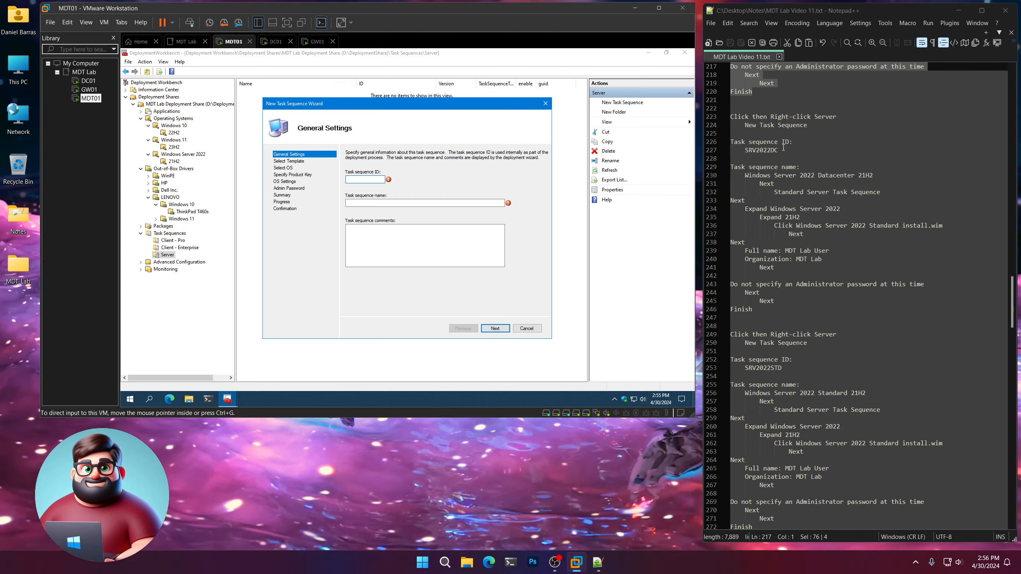
left_click_drag(783, 148, 745, 151)
right_click(759, 151)
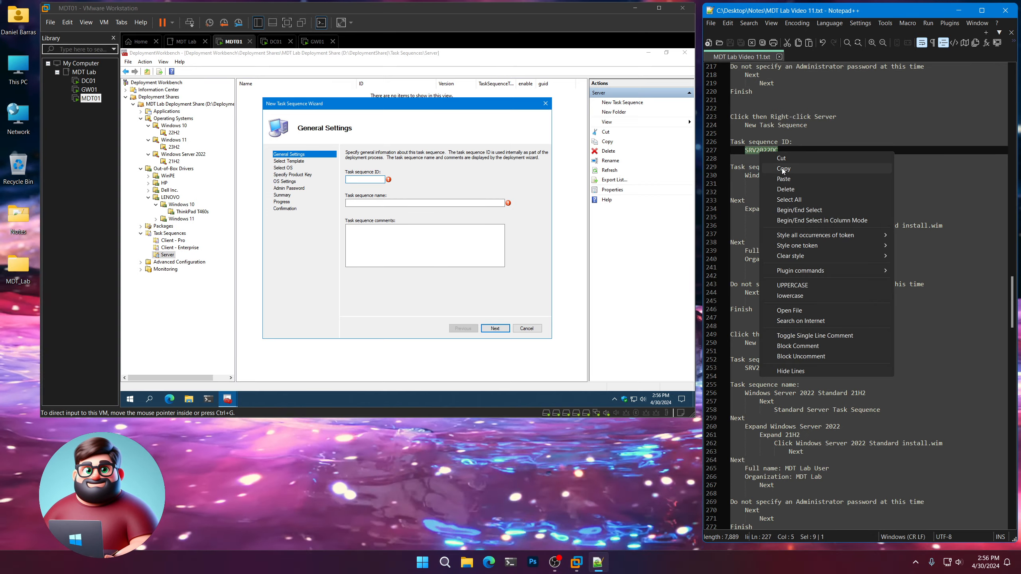
left_click(782, 168)
left_click(377, 195)
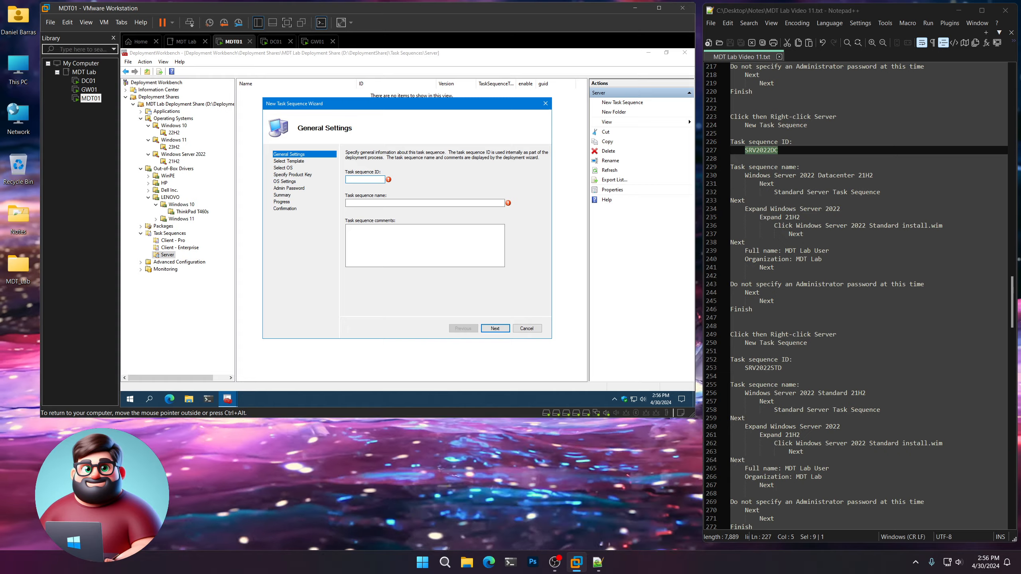
key("ctrl+v")
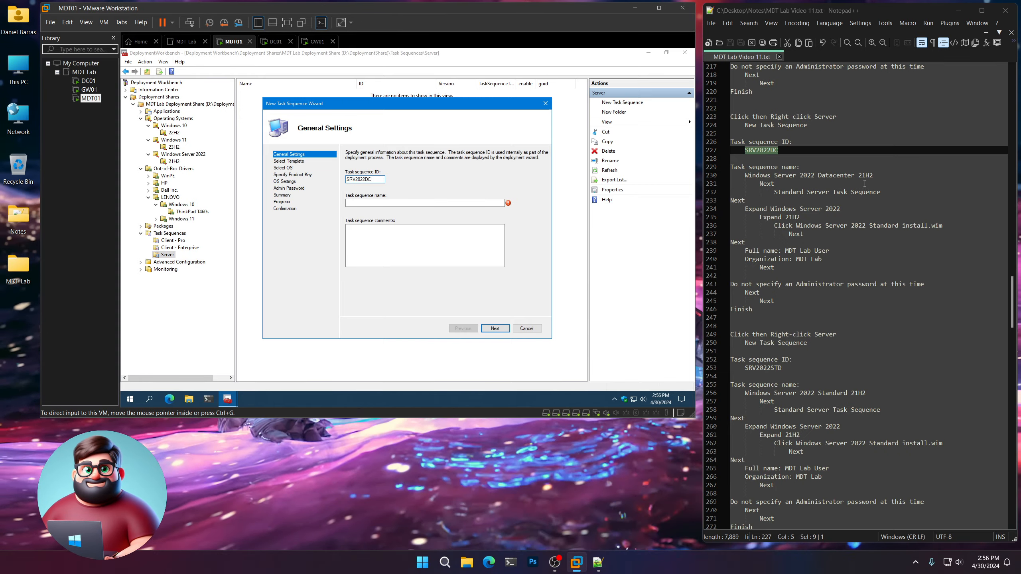
Step: Name the task sequence Windows Server 2022 Datacenter 21H2, copied from the notes, and continue to template selection
left_click_drag(873, 175, 745, 175)
right_click(764, 178)
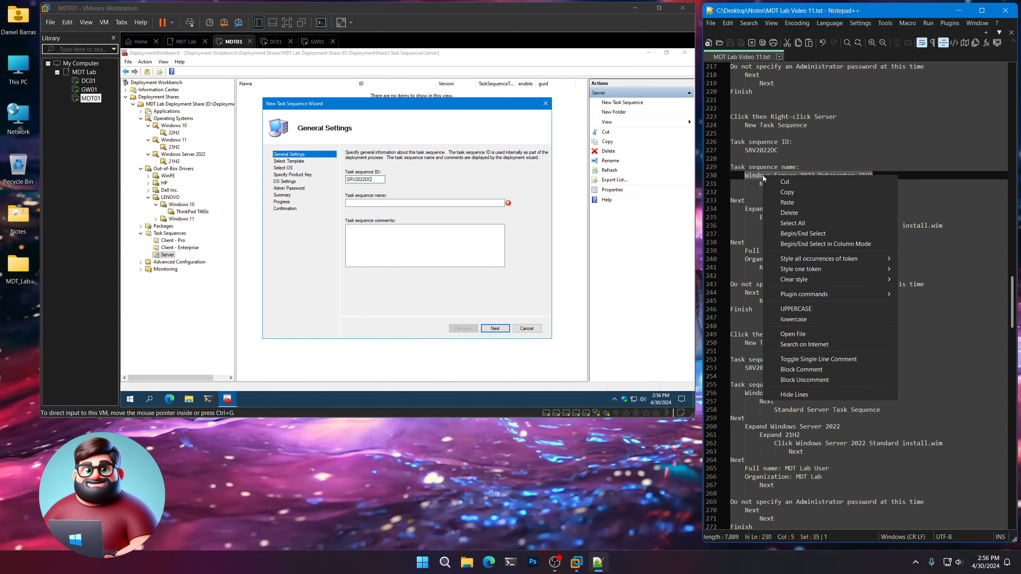
left_click(786, 192)
left_click(361, 203)
key("ctrl+v")
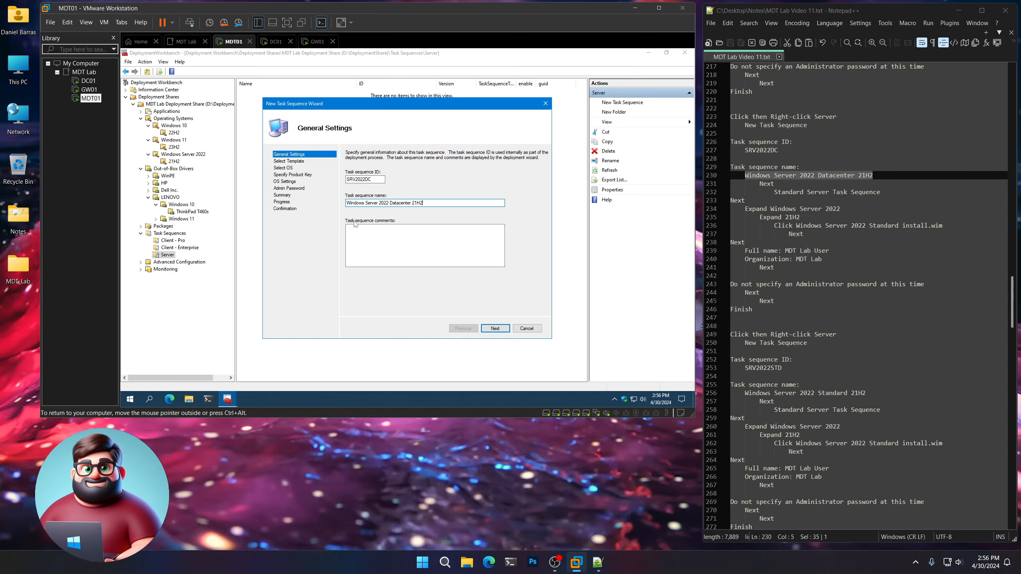
left_click(494, 328)
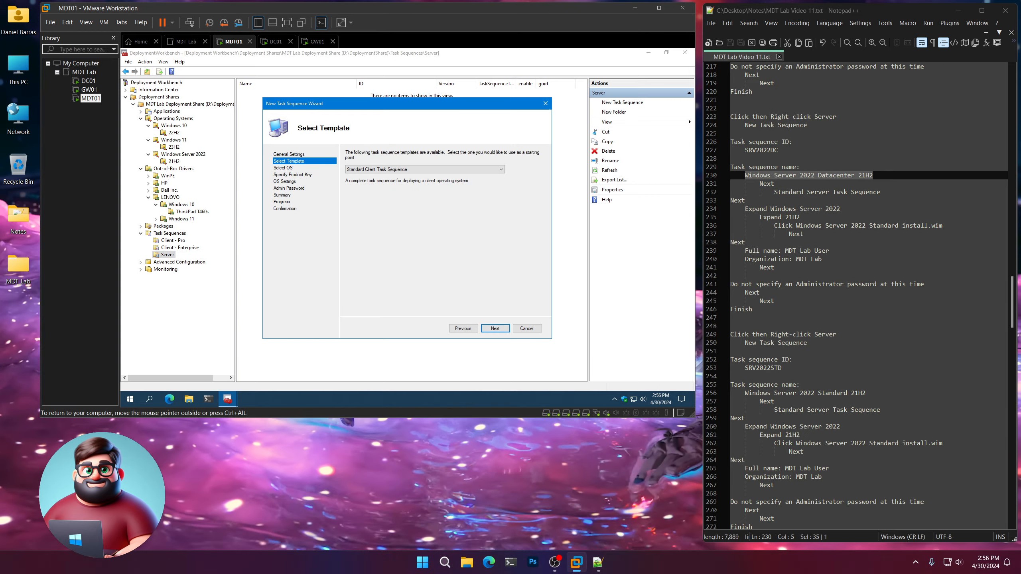
Step: Choose the Standard Server Task Sequence template and the Windows Server 2022 Standard install.wim image from Windows Server 2022 > 21H2
left_click(501, 170)
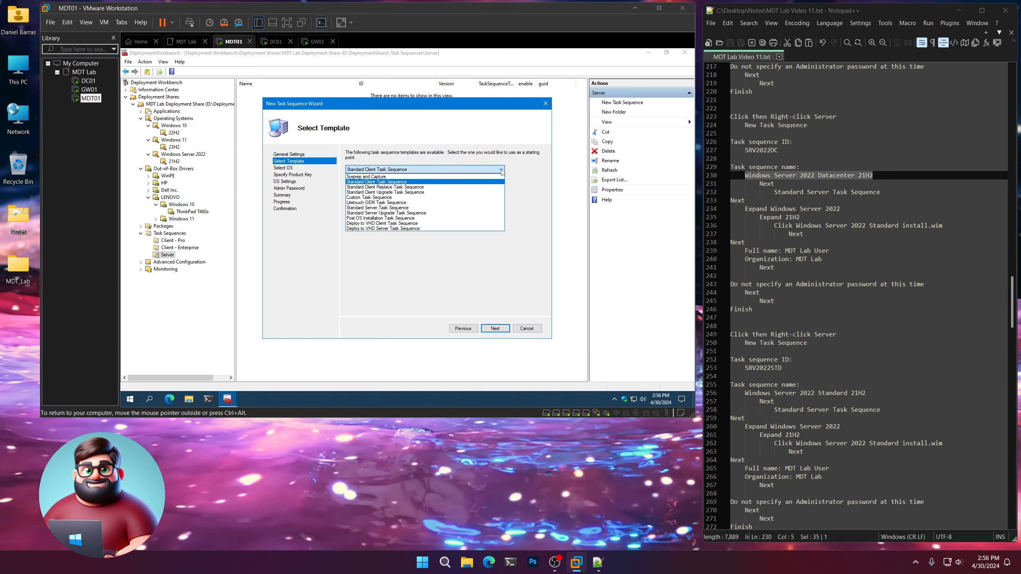
left_click(368, 207)
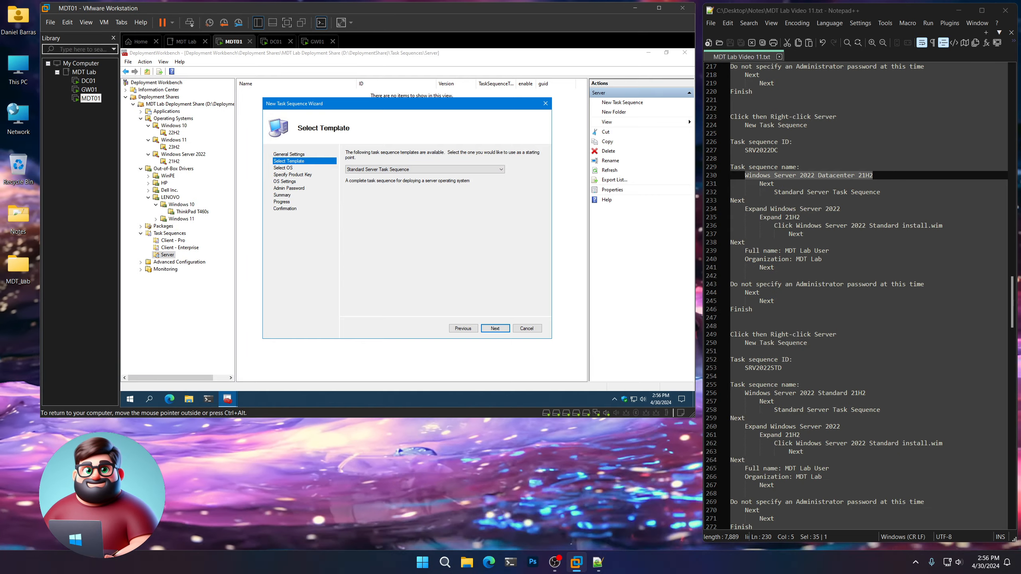
left_click(498, 328)
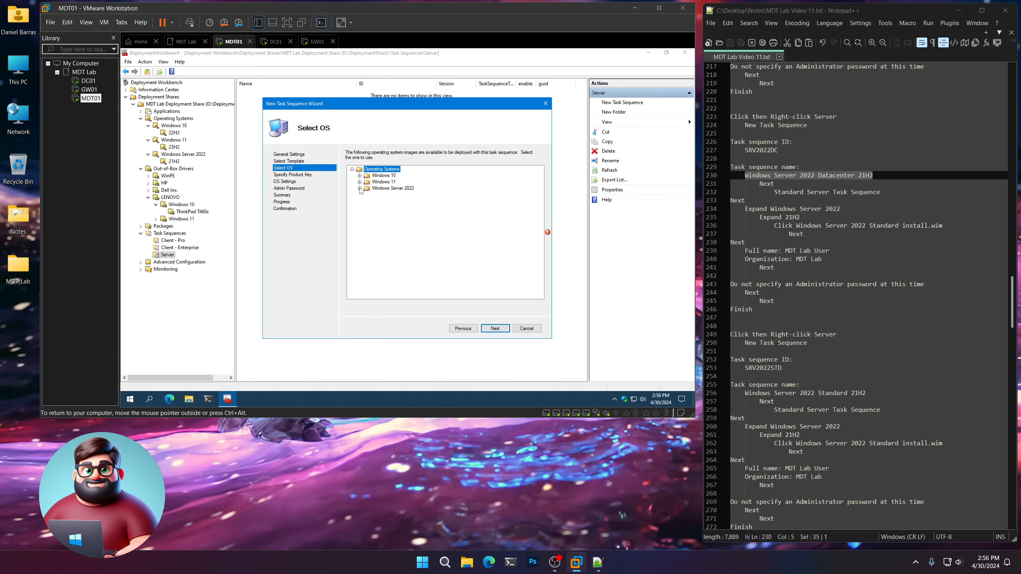
left_click(367, 195)
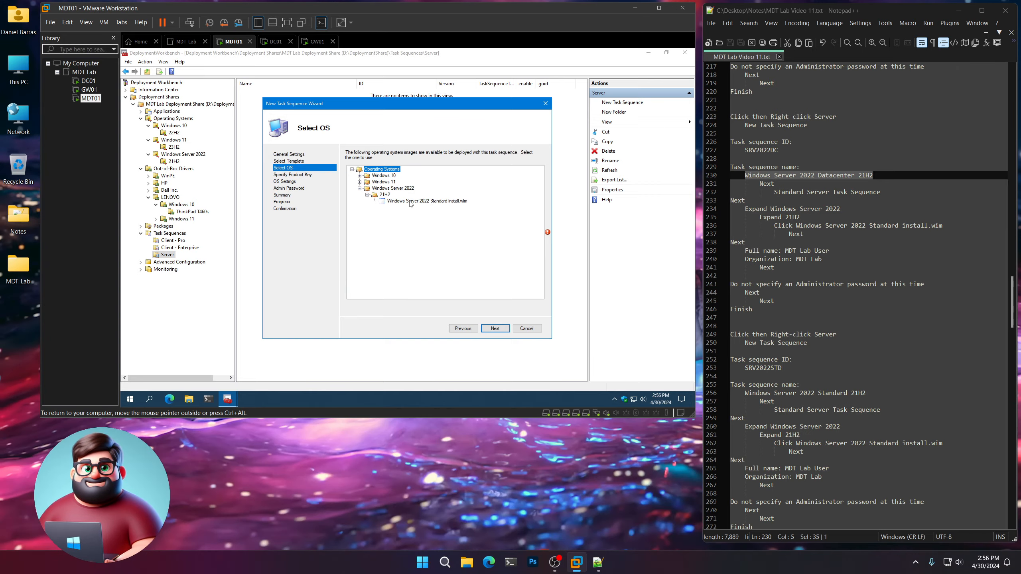
left_click(410, 201)
left_click(497, 328)
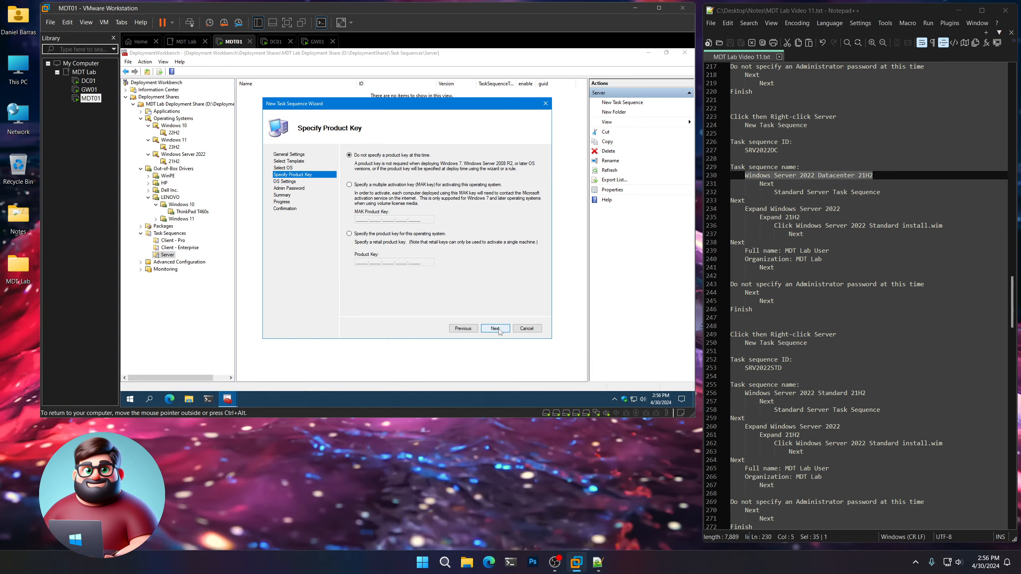
Step: Skip the product key for the Server 2022 Datacenter sequence and enter MDT Lab User as full name and MDT Lab as organization
left_click(495, 329)
type("MDT Lab")
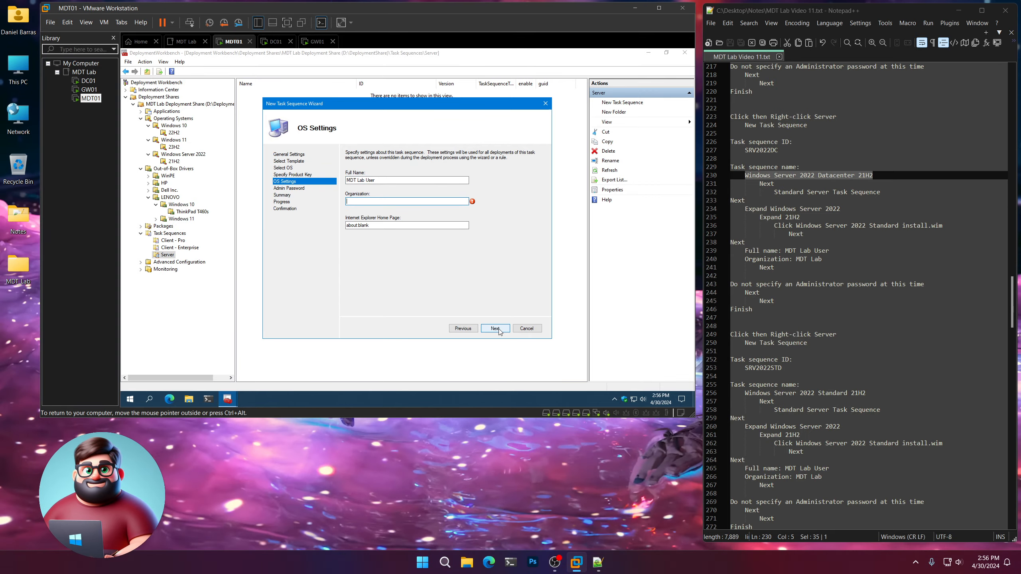
left_click(495, 329)
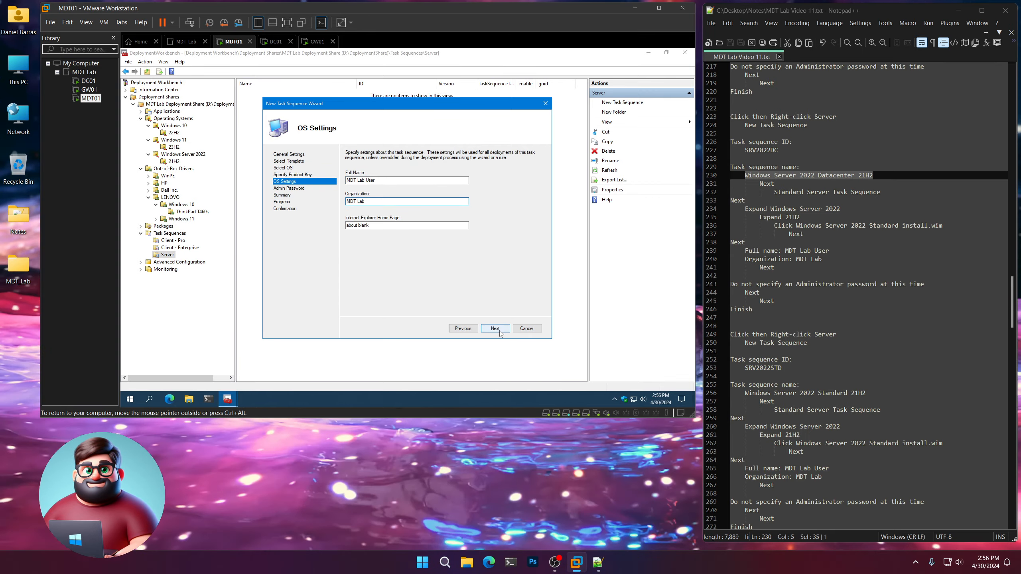
Step: Leave the Administrator password unspecified and finish creating the Windows Server 2022 Datacenter task sequence
left_click(418, 220)
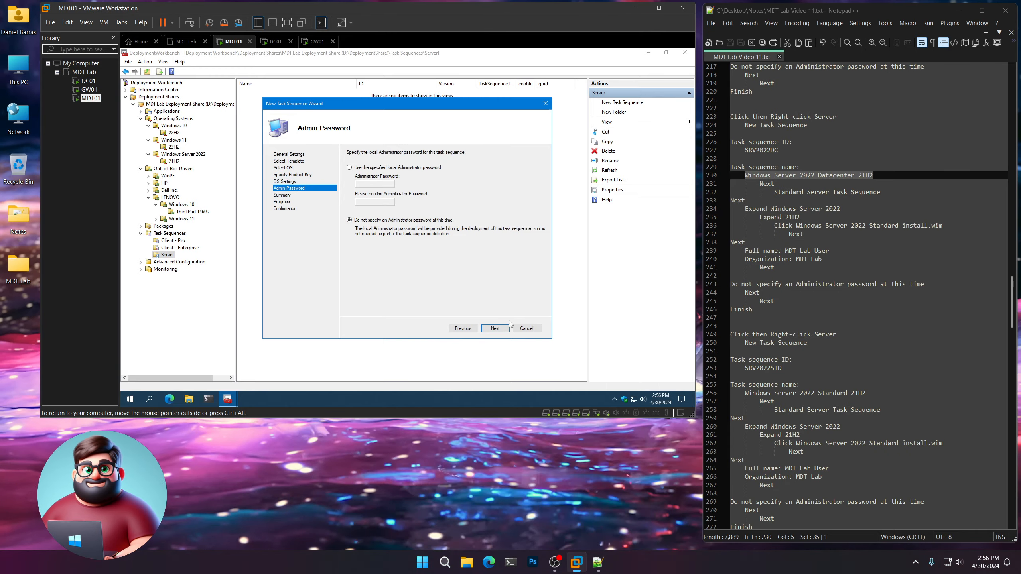
left_click(502, 331)
left_click(502, 331)
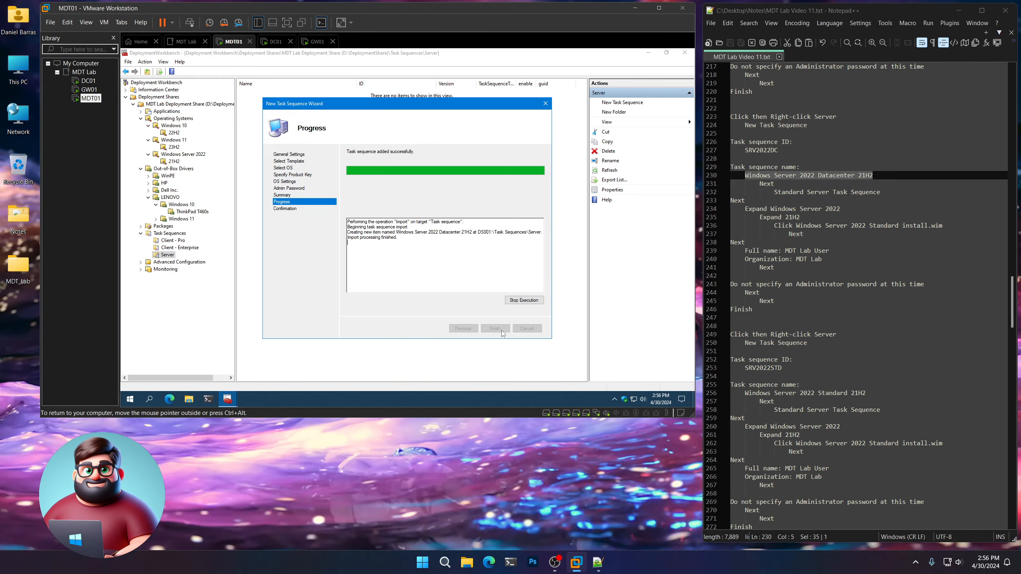
left_click(495, 329)
Step: Highlight the notes for the Windows Server 2022 Standard sequence and start another new task sequence in the Server folder
scroll(756, 297, "down", 8)
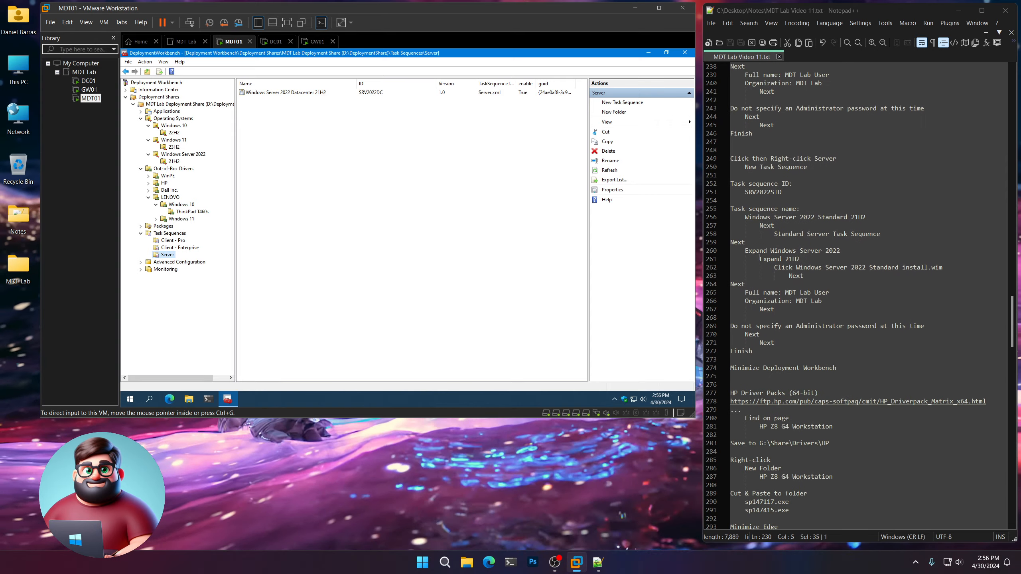
left_click_drag(755, 325, 731, 150)
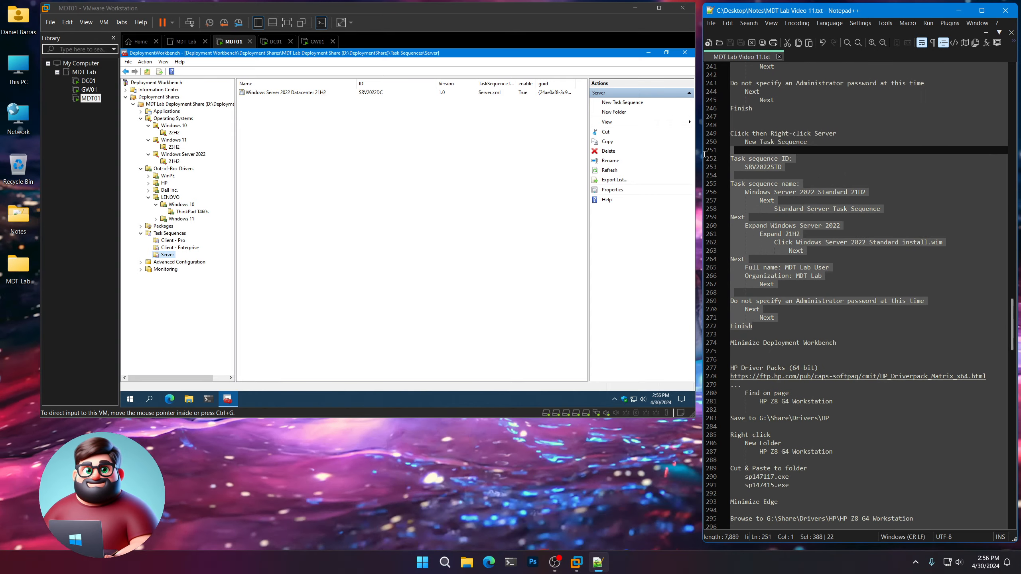
right_click(170, 258)
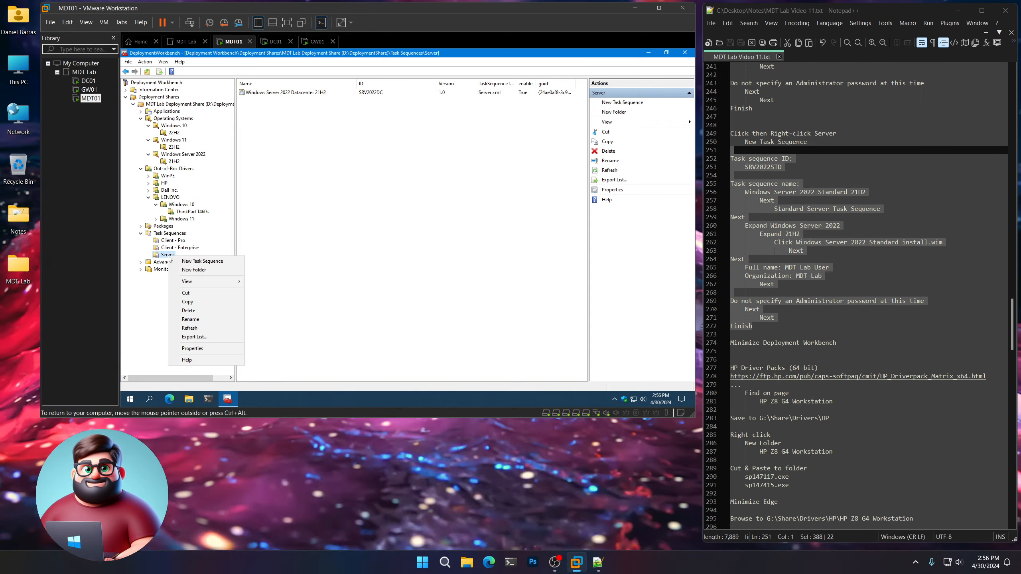
Step: Start a new task sequence in the Server folder and set its ID to SRV2022STD, copied from the notes
left_click(187, 262)
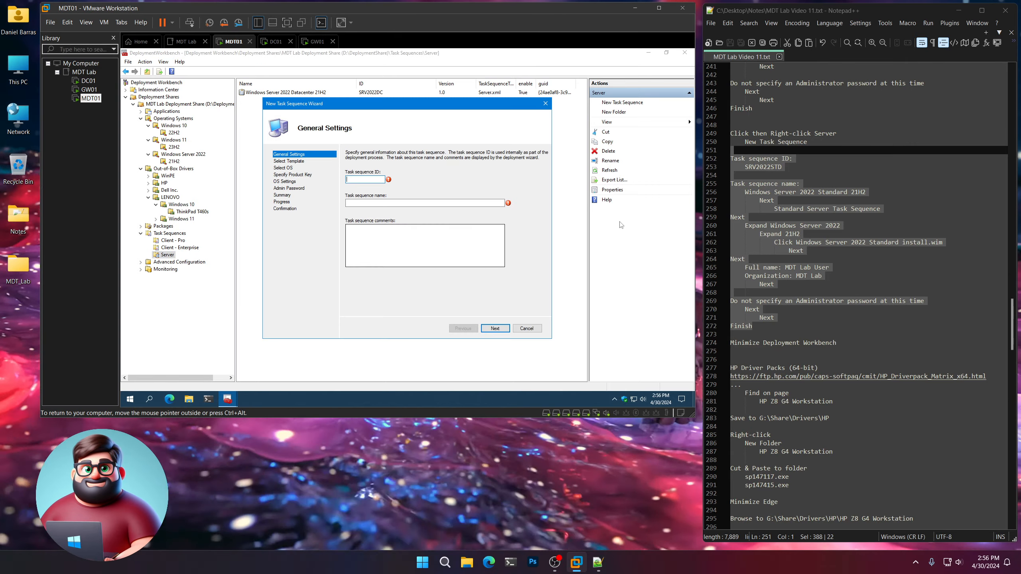
left_click(786, 166)
left_click_drag(786, 166, 749, 165)
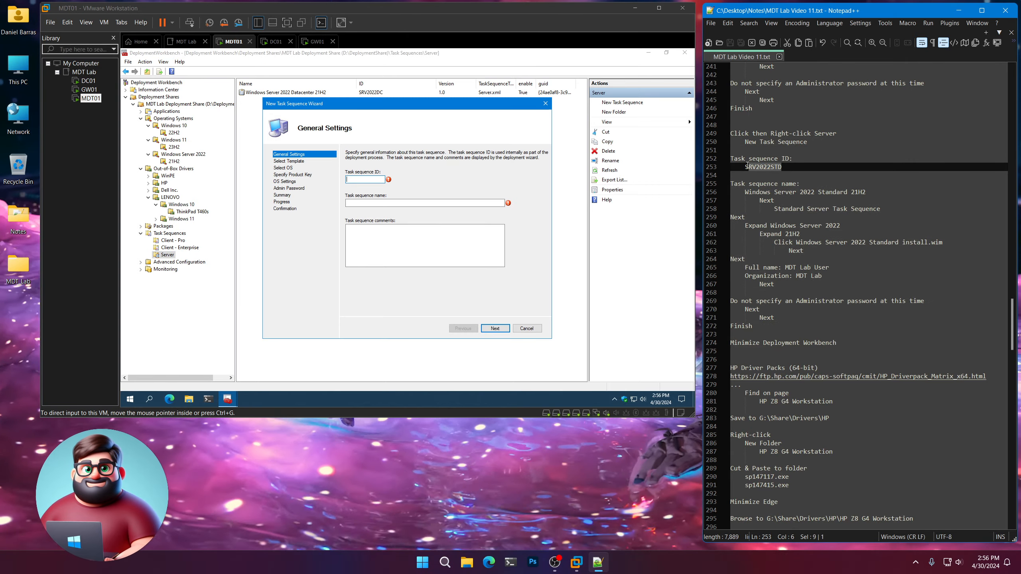
right_click(755, 169)
left_click(775, 182)
left_click(364, 179)
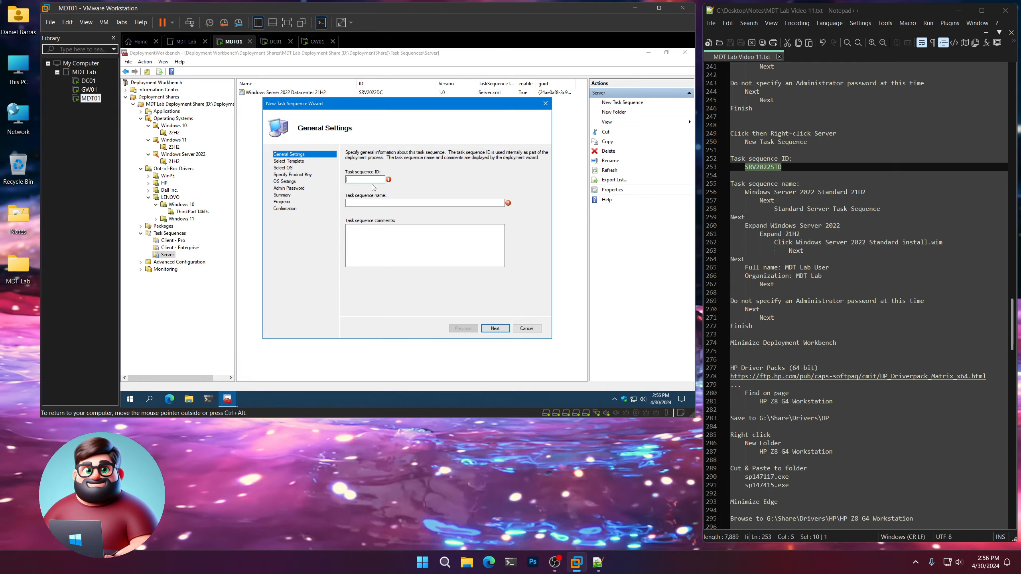
key("ctrl+v")
Step: Name the task sequence Windows Server 2022 Standard 21H2, copying the name from the notes, and proceed to template selection
left_click_drag(872, 191, 738, 193)
right_click(755, 194)
left_click(776, 208)
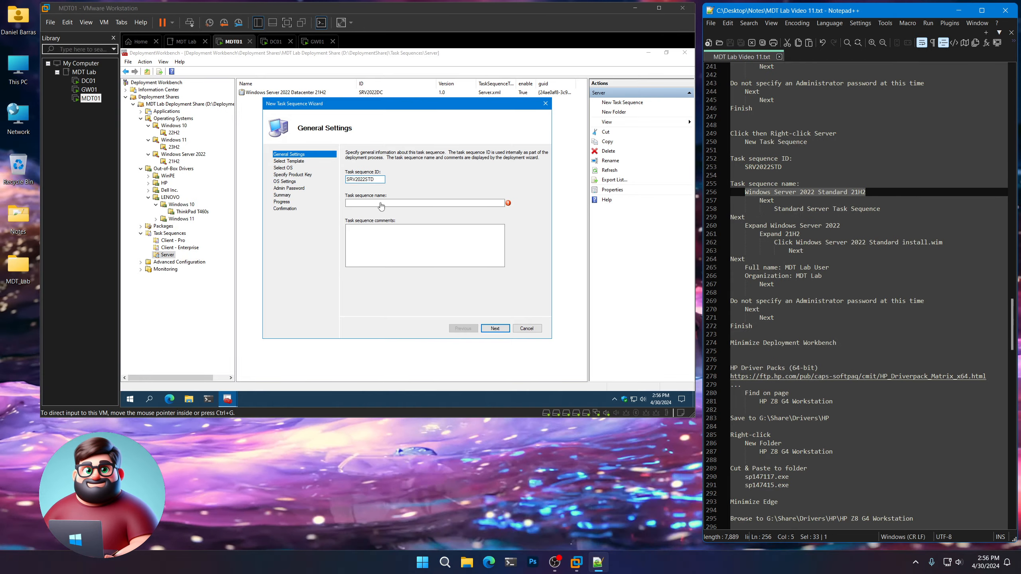
left_click(401, 203)
key("ctrl+v")
left_click(495, 328)
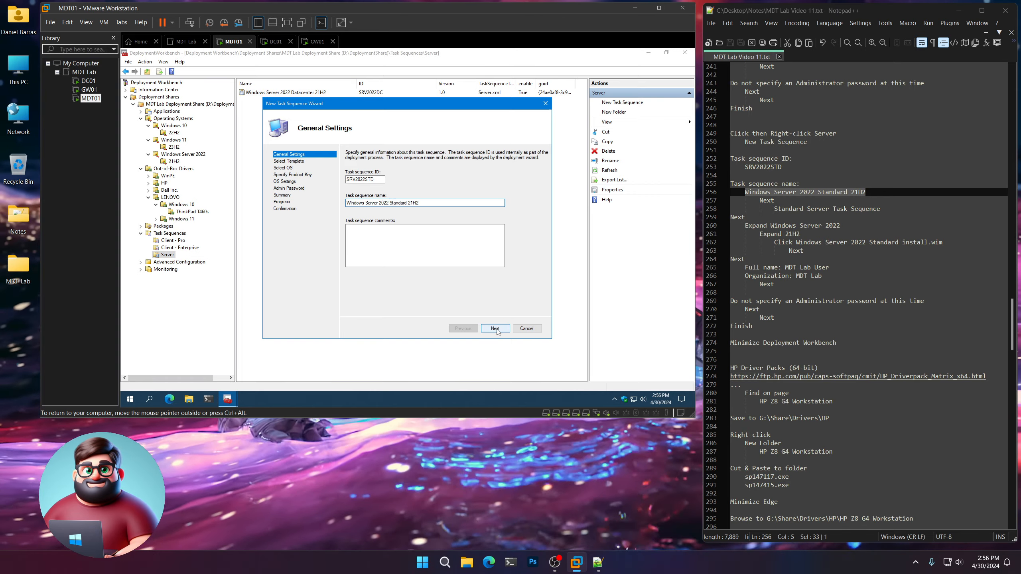
Step: Choose the Standard Server Task Sequence template and the Windows Server 2022 Standard install.wim image under Windows Server 2022, 21H2
left_click(502, 175)
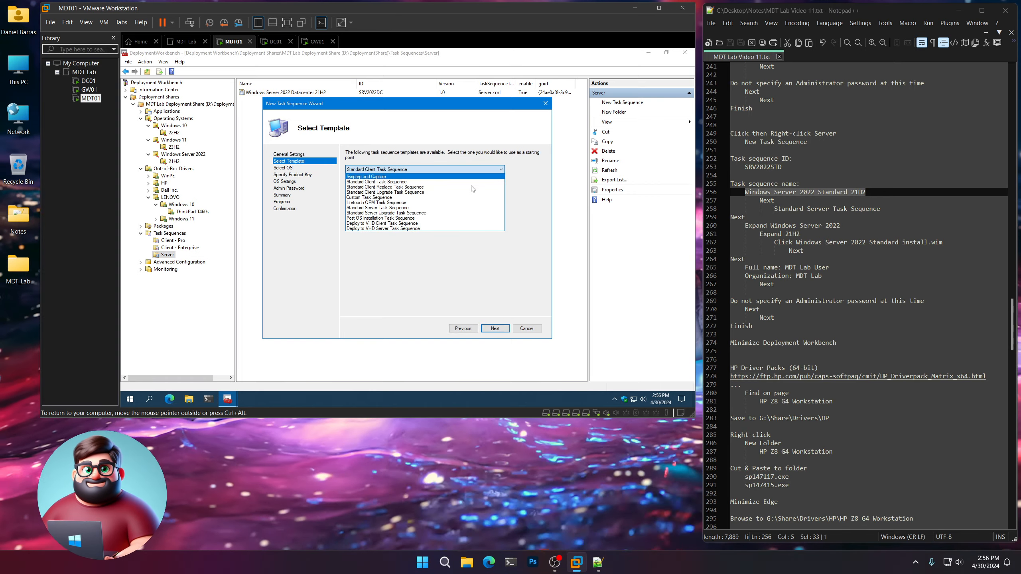
left_click(438, 219)
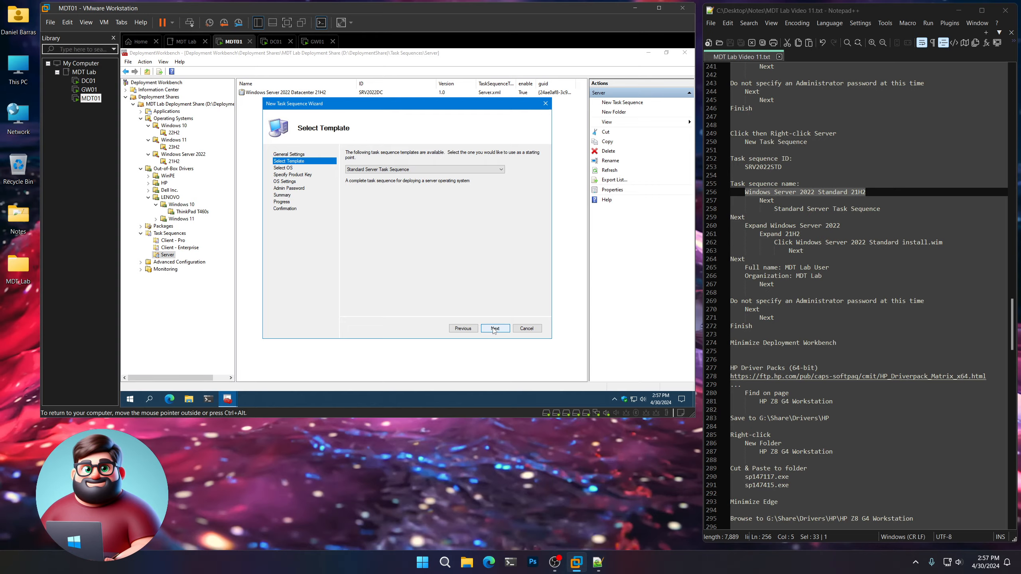
left_click(495, 328)
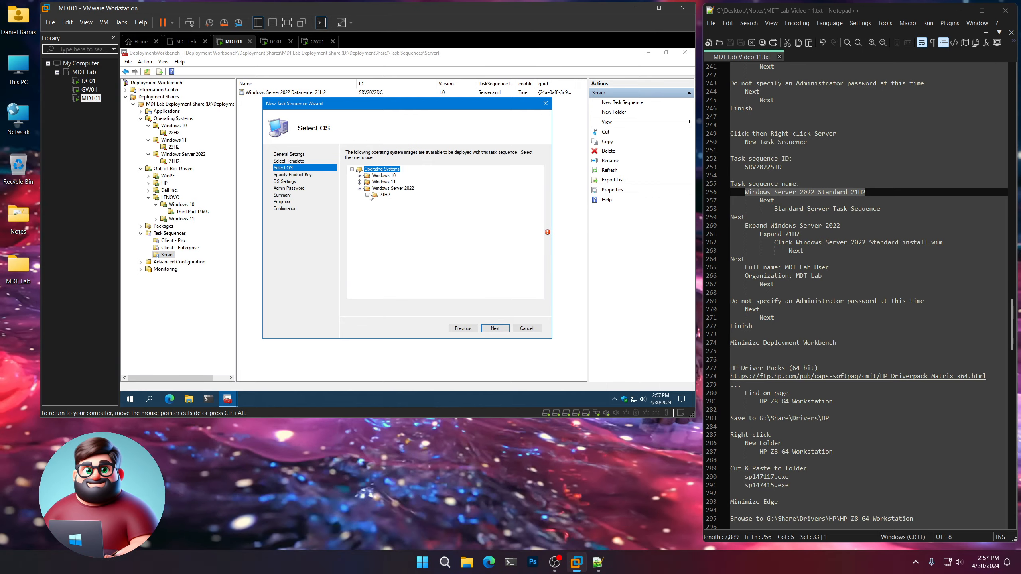
left_click(406, 201)
left_click(496, 329)
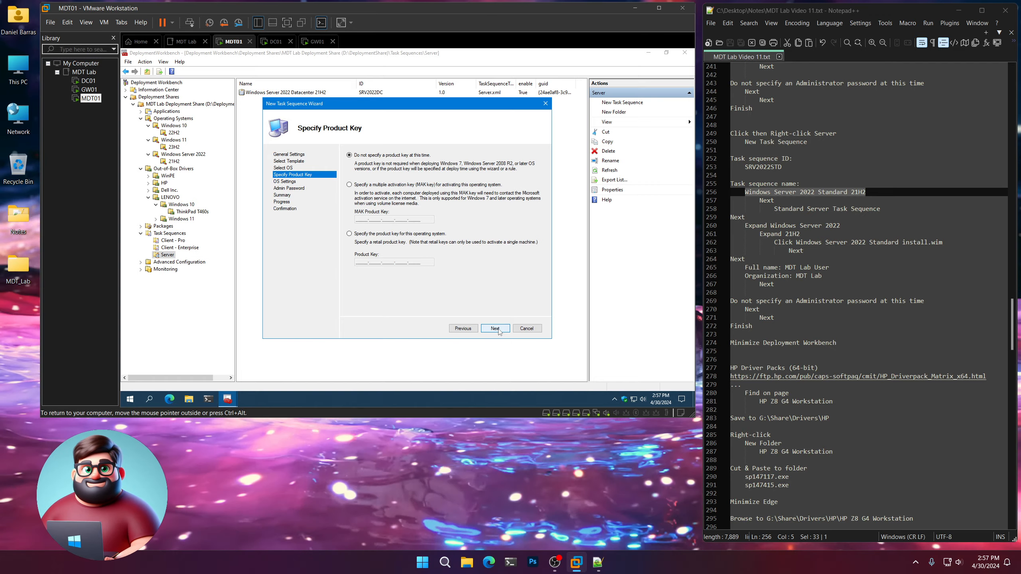
Step: Specify no product key, and set the full name to MDT Lab User and the organization to MDT Lab
left_click(496, 328)
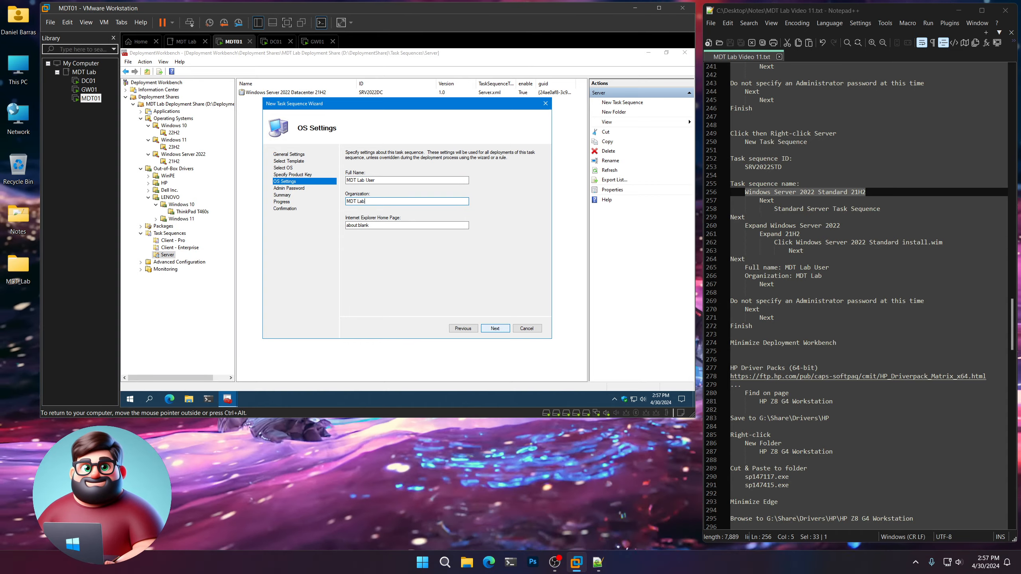
left_click(496, 329)
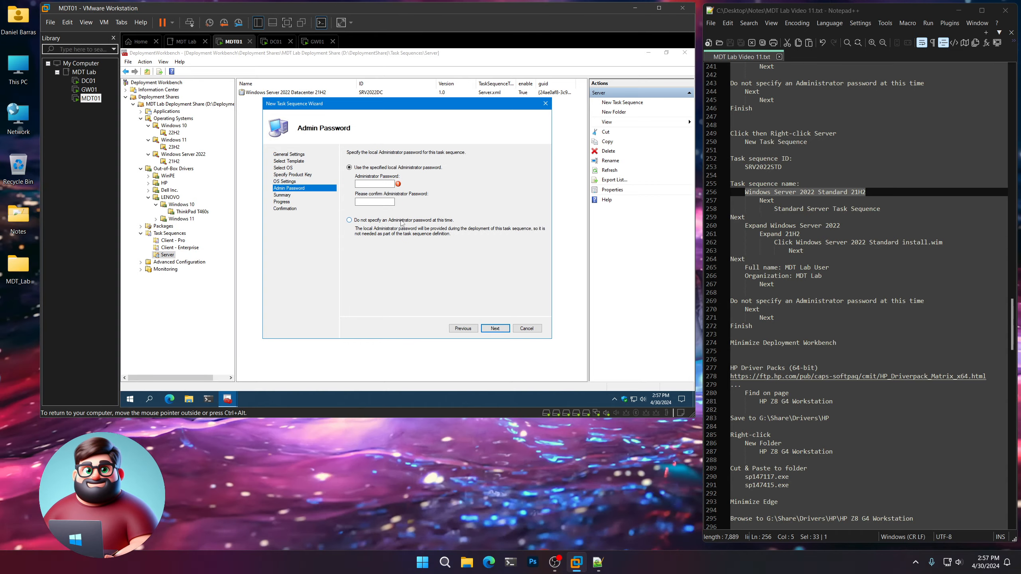
Step: Choose not to specify an Administrator password at this time and finish creating the task sequence
left_click(401, 221)
left_click(495, 329)
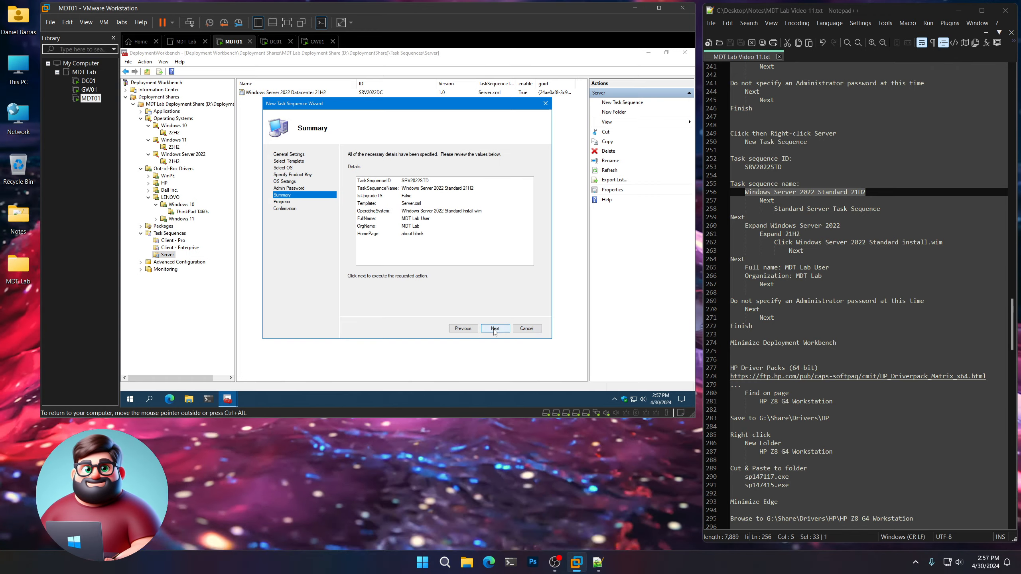
left_click(495, 328)
left_click(495, 329)
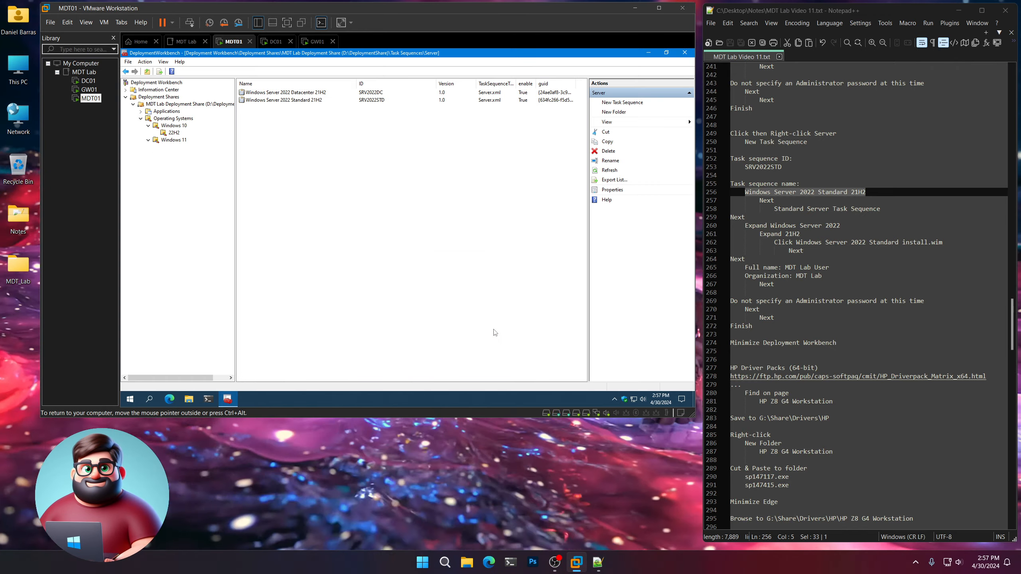
Step: Highlight the Minimize Deployment Workbench line in the notes and minimize the Deployment Workbench on MDT01
scroll(809, 241, "down", 5)
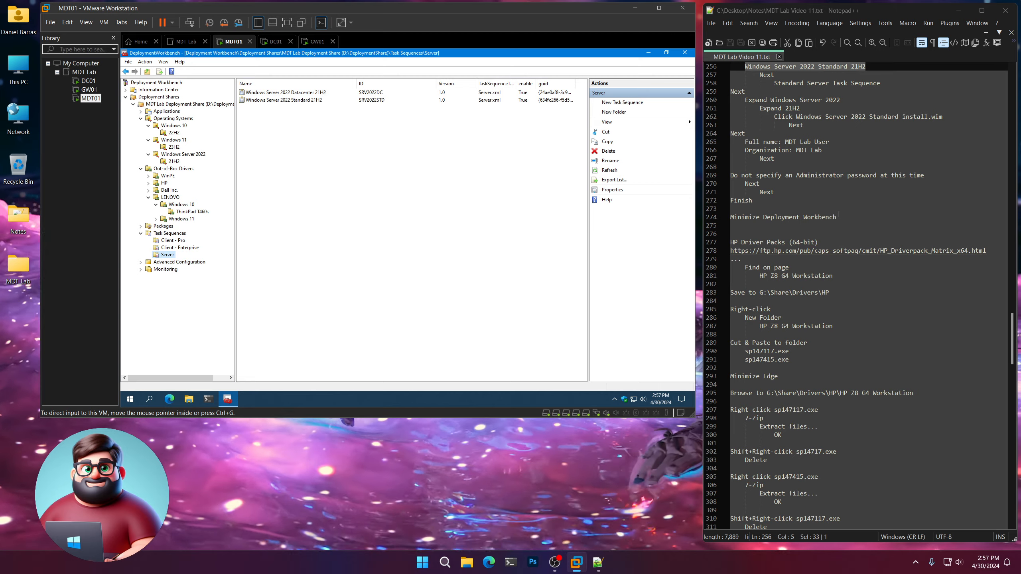
left_click(754, 201)
left_click_drag(835, 217, 725, 227)
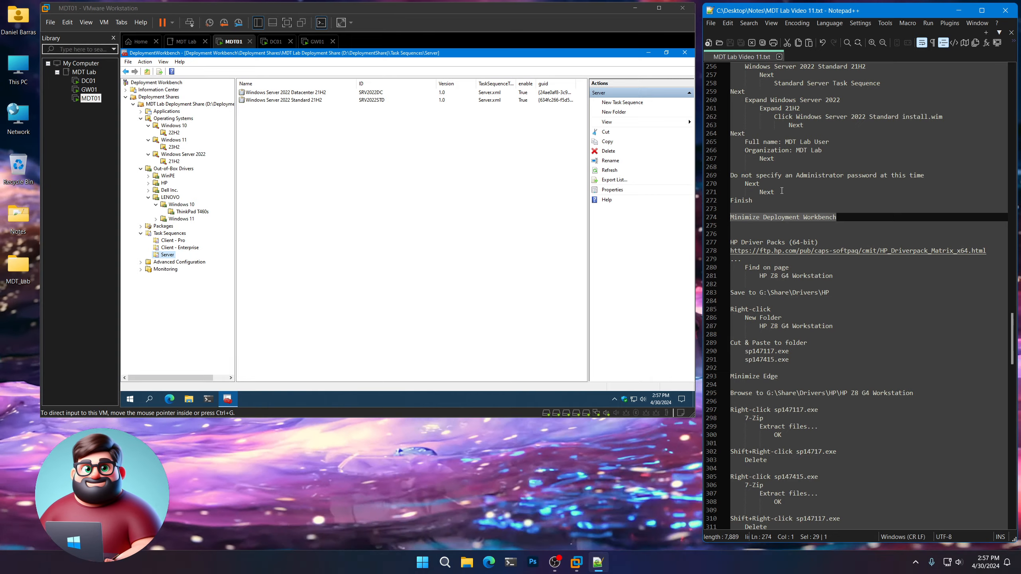
scroll(796, 215, "down", 3)
scroll(796, 215, "down", 1)
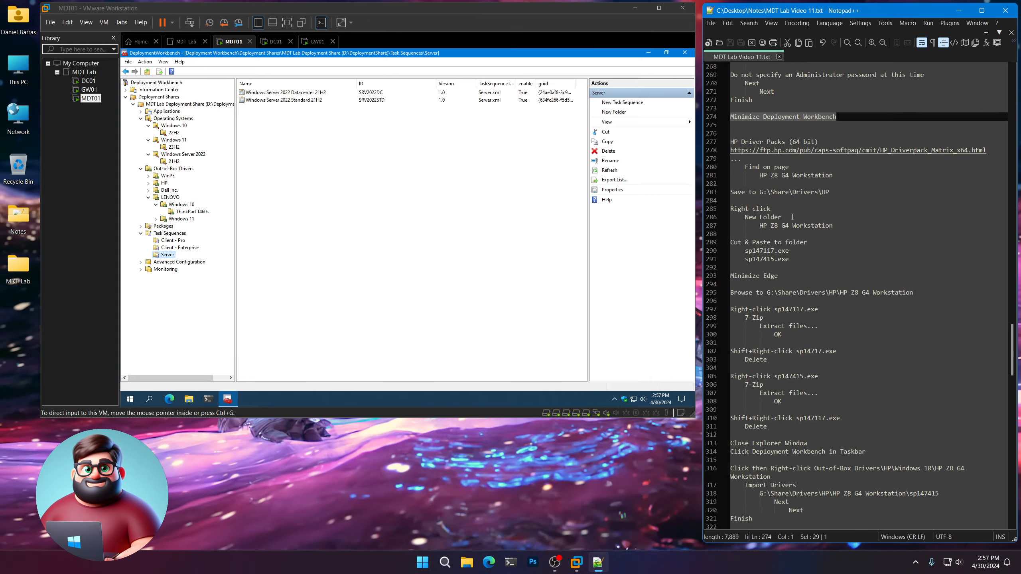
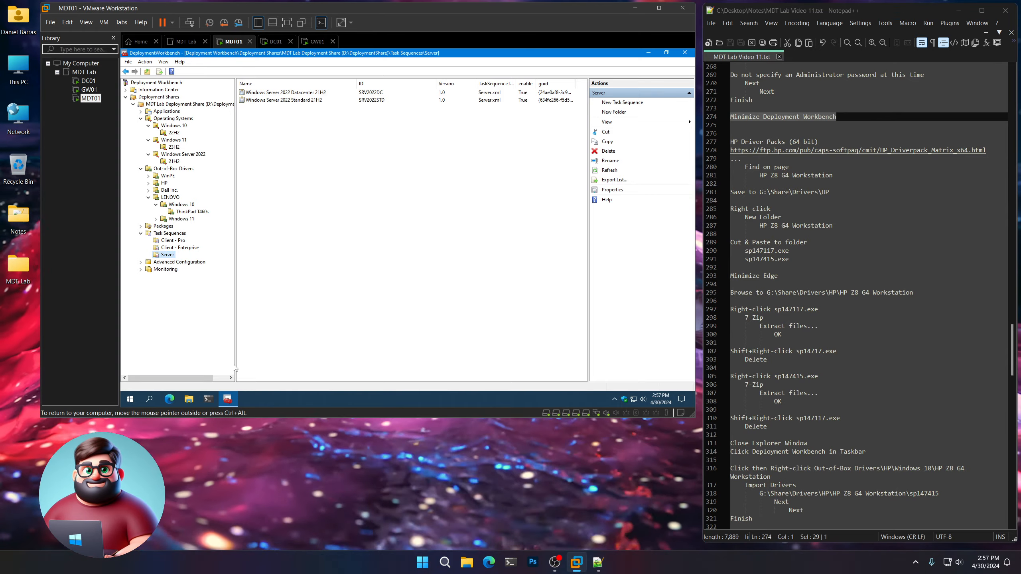
left_click(648, 53)
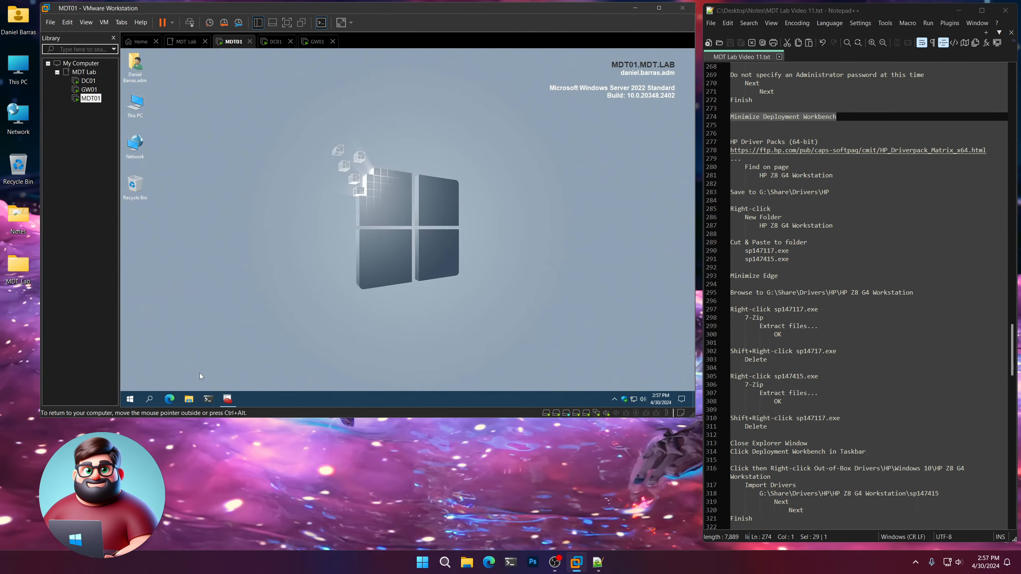
left_click(170, 399)
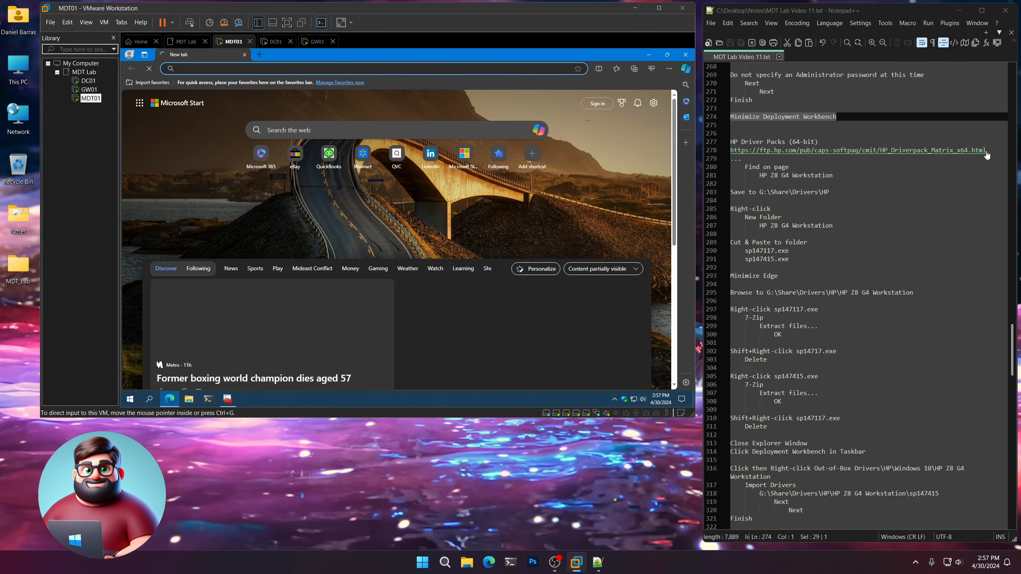
left_click_drag(986, 153, 753, 153)
right_click(753, 154)
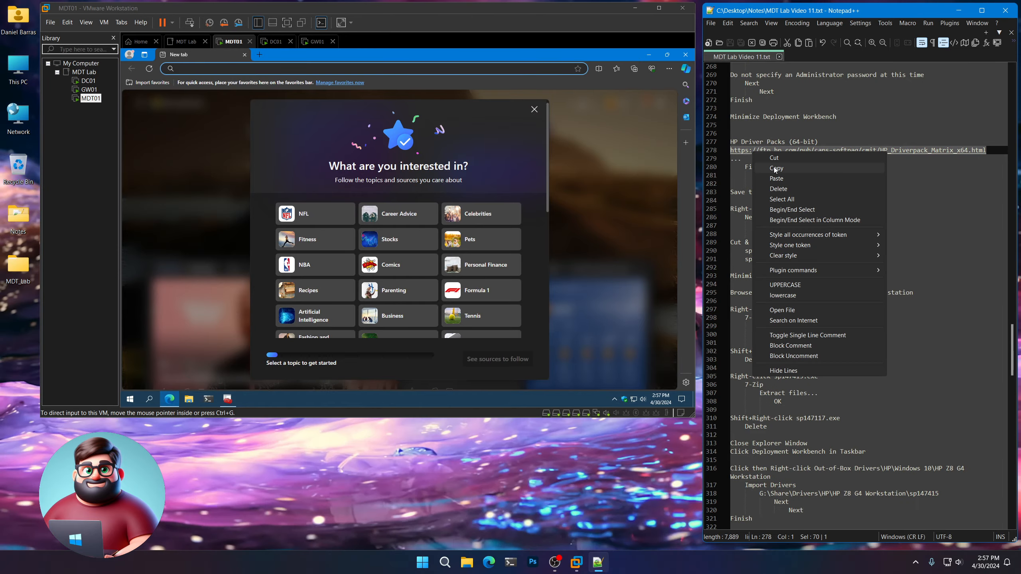
left_click(770, 169)
left_click(282, 68)
key("ctrl+v")
key("Return")
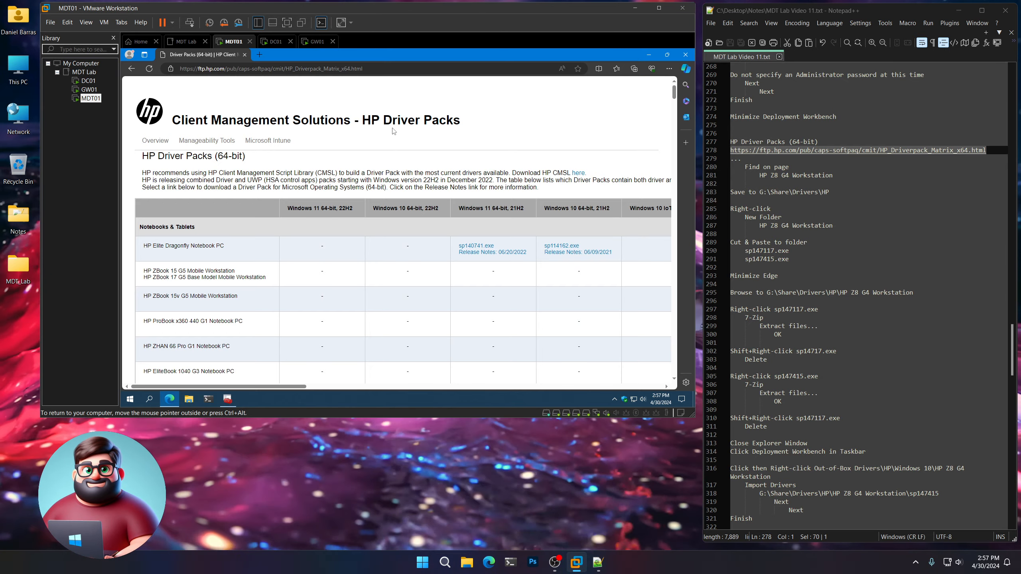
Step: Find HP Z8 G4 Workstation on the HP Driver Packs page
left_click(669, 69)
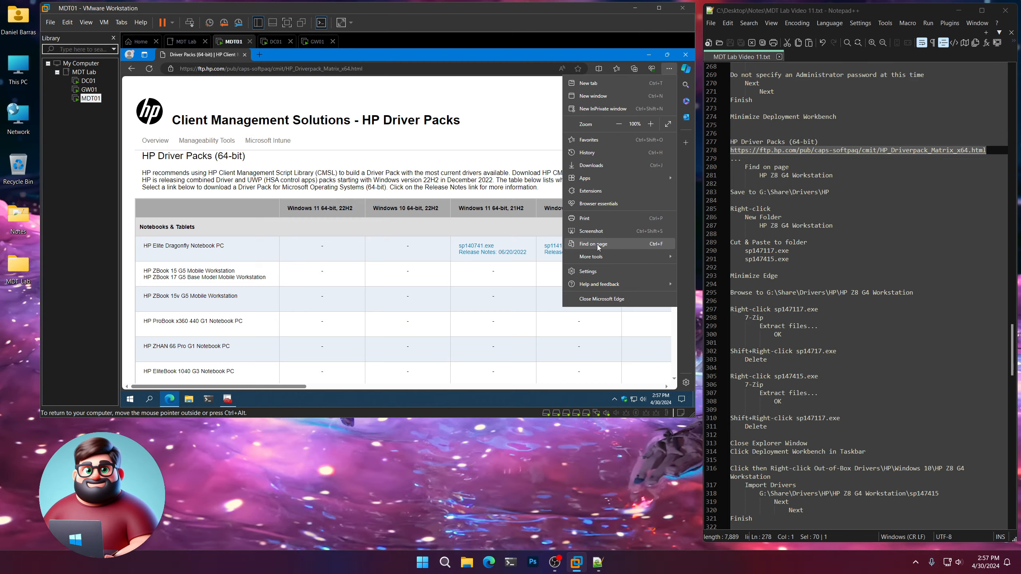
left_click(597, 244)
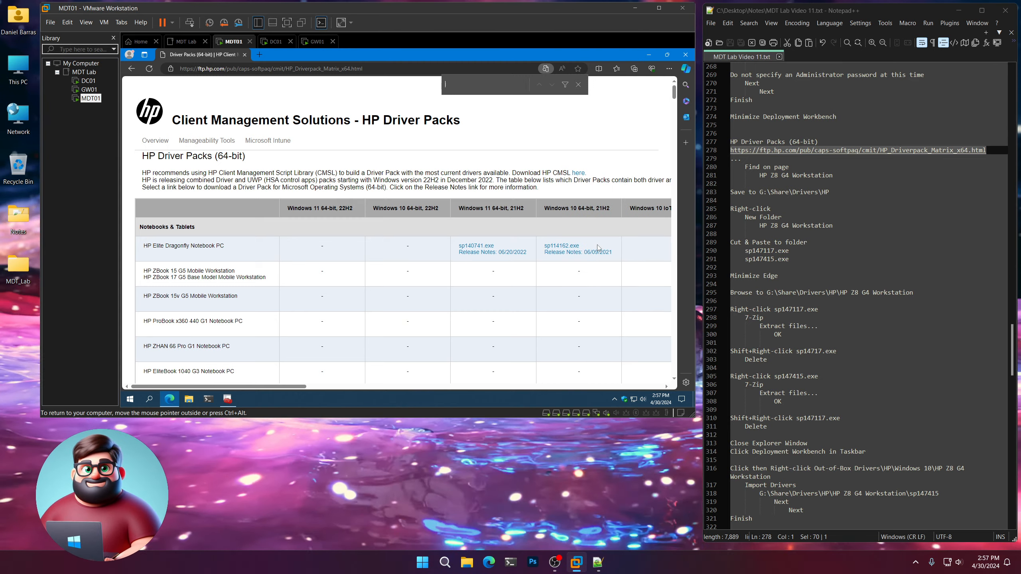
type("HP Z")
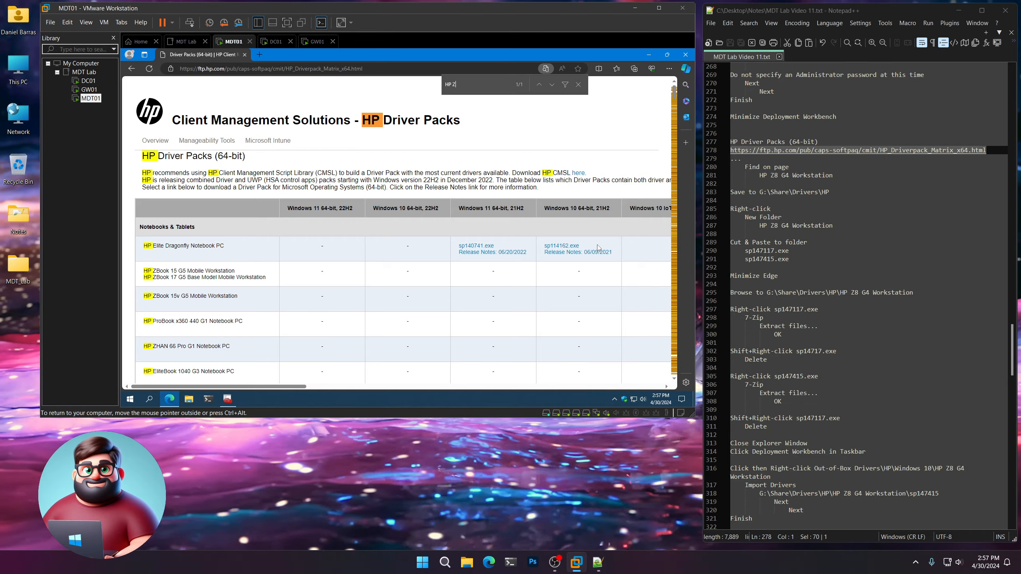
type("8 G4 Workstation")
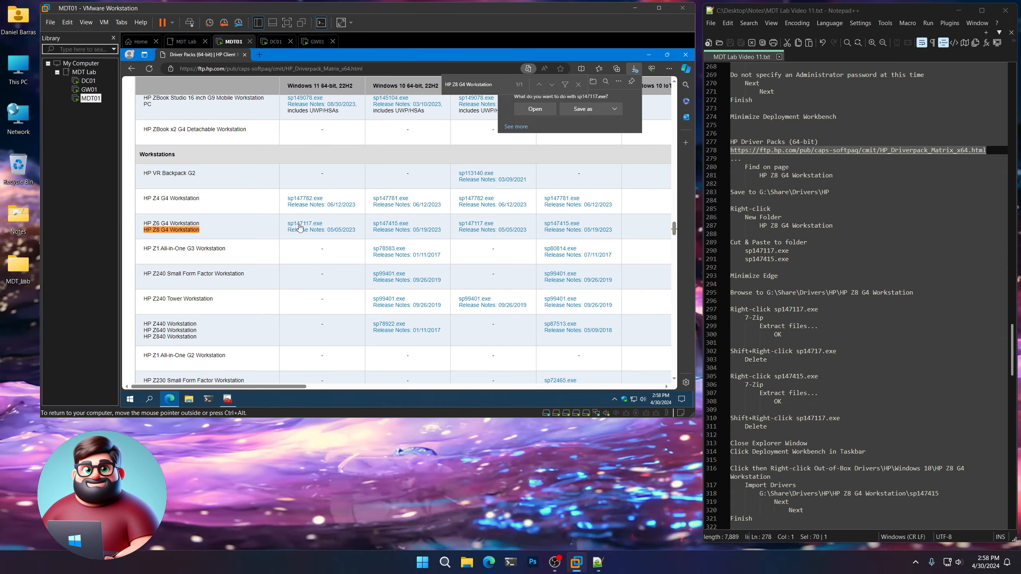
Step: Download the Windows 11 22H2 driver pack sp147117.exe for the HP Z8 G4 Workstation into G:\Share\Drivers\HP
left_click(581, 108)
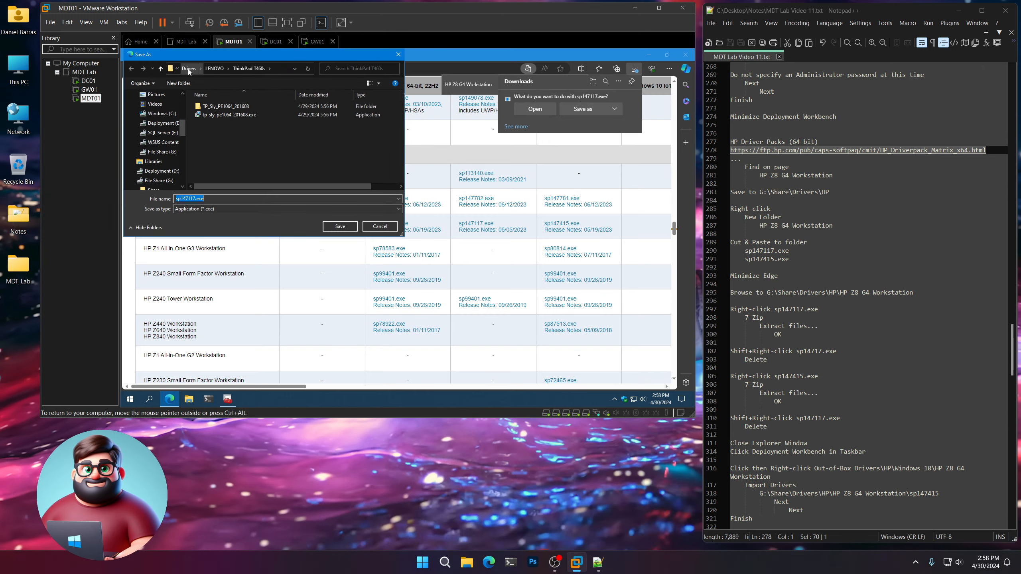
left_click(189, 68)
left_click(207, 116)
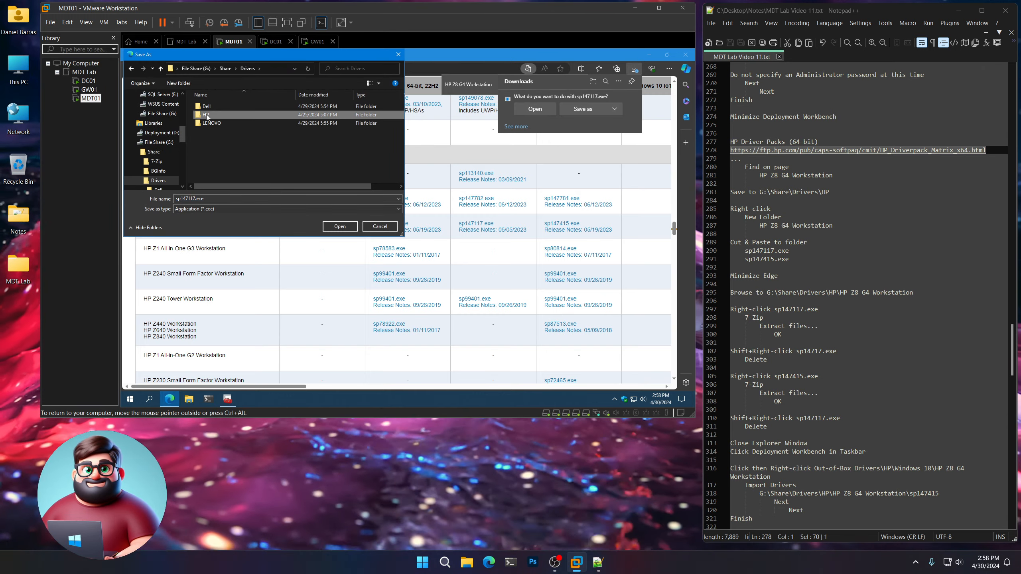
double_click(207, 115)
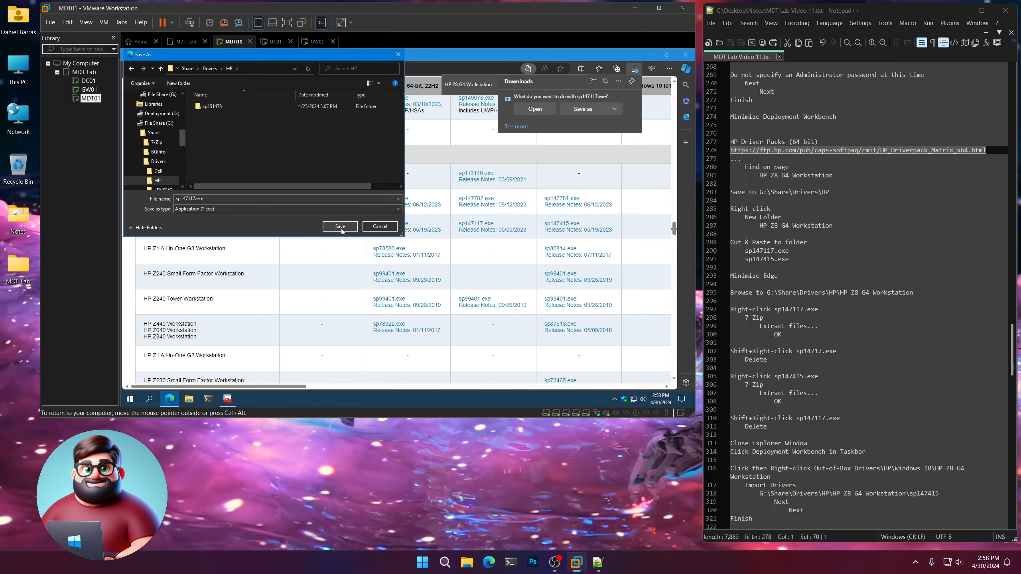
left_click(340, 227)
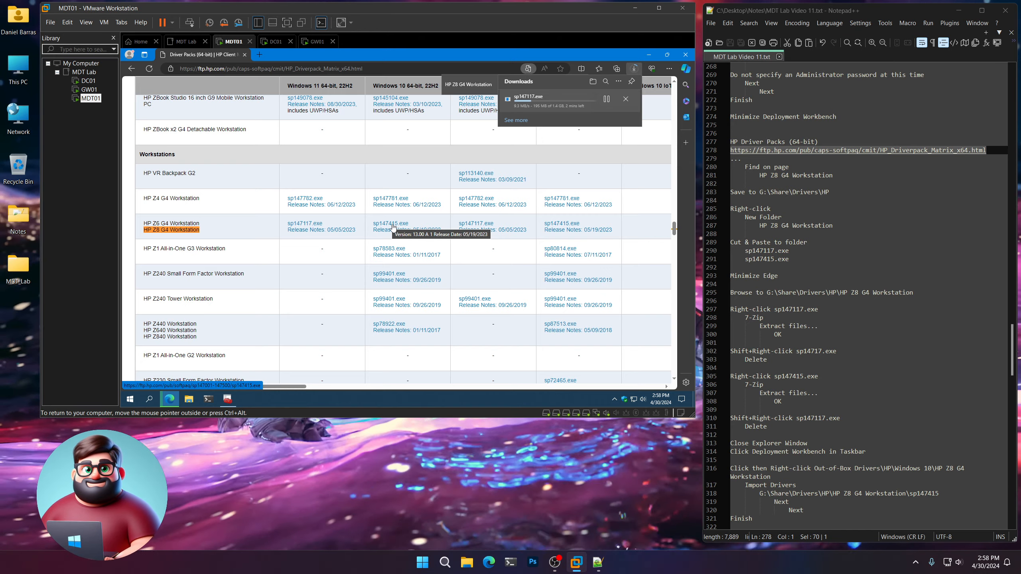
Step: Download the Windows 10 22H2 driver pack sp147415.exe for the HP Z8 G4 Workstation into G:\Share\Drivers\HP
left_click(393, 225)
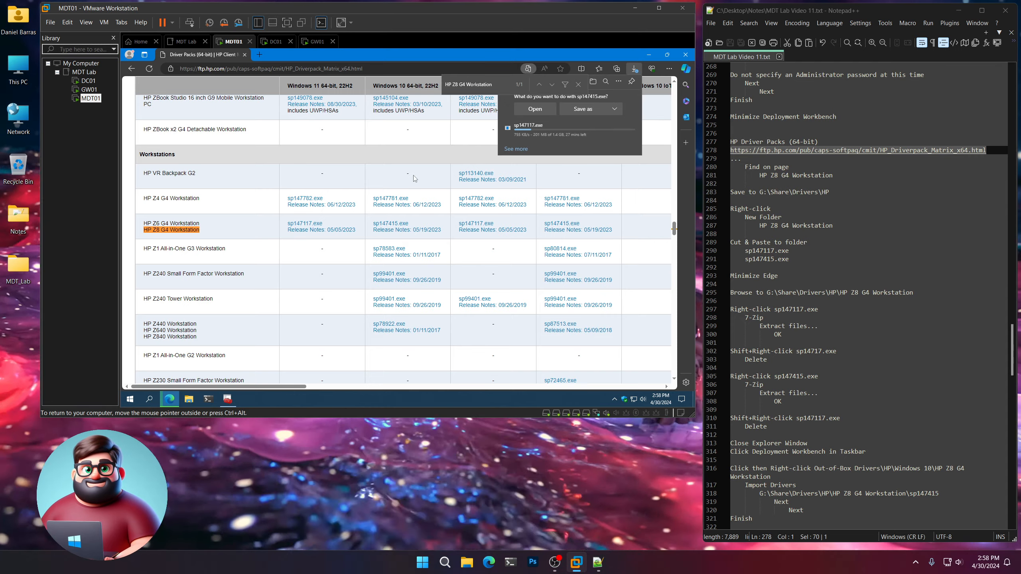
left_click(583, 109)
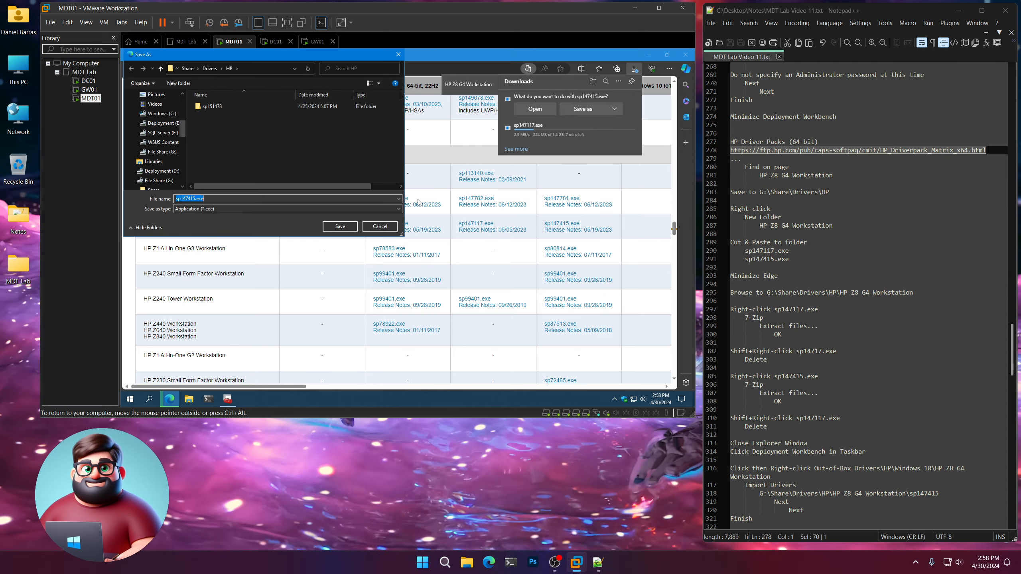
left_click(340, 226)
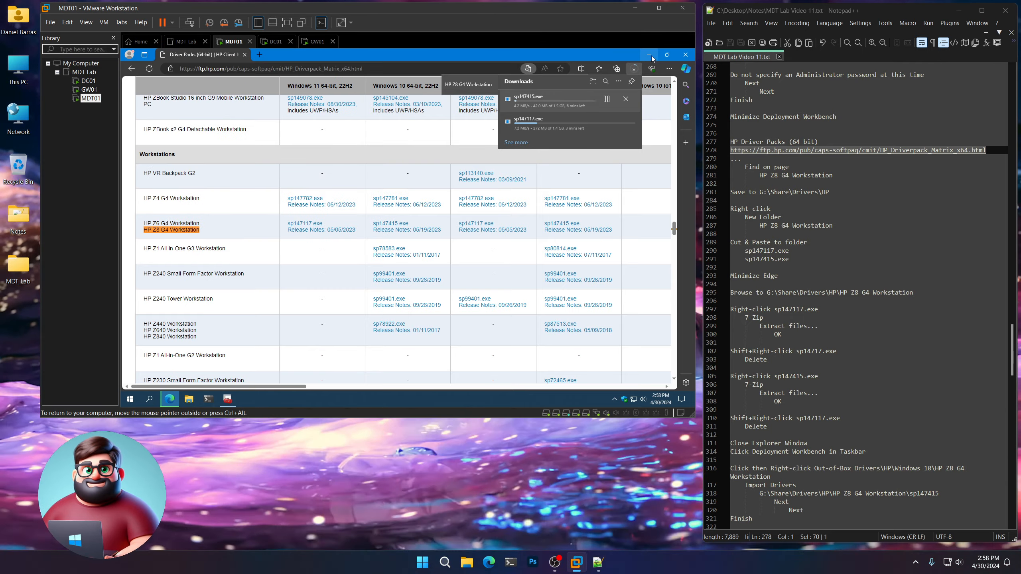
Step: Switch to File Explorer on MDT01 and open the folder G:\Share\Drivers\HP
left_click(648, 55)
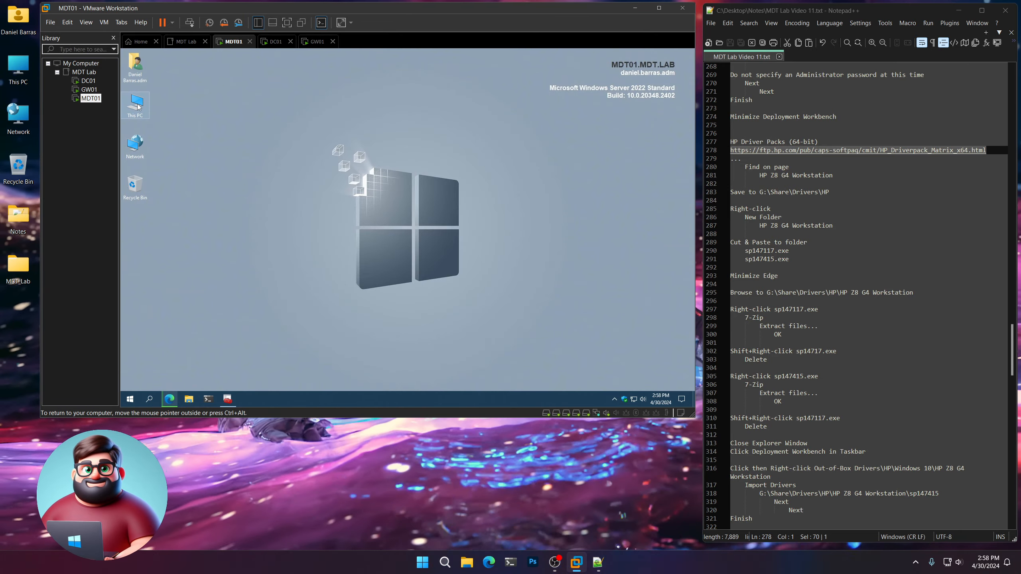
double_click(138, 107)
double_click(437, 345)
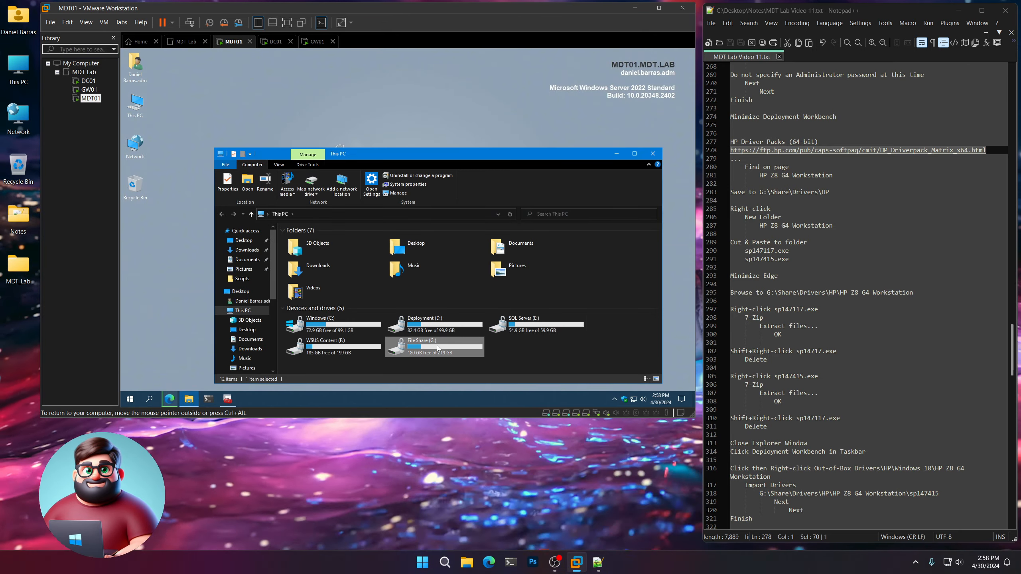
double_click(297, 239)
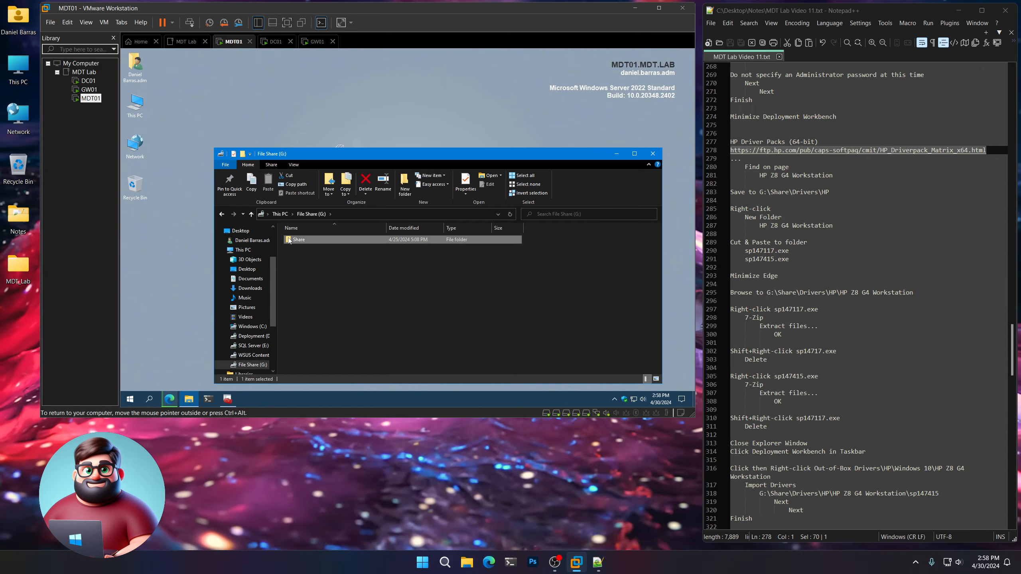
double_click(300, 256)
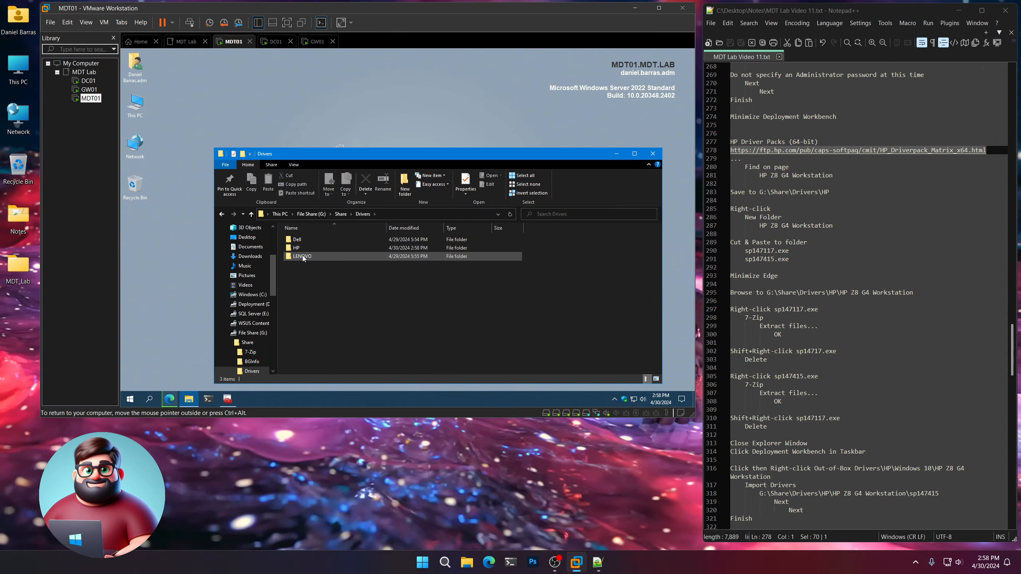
double_click(297, 248)
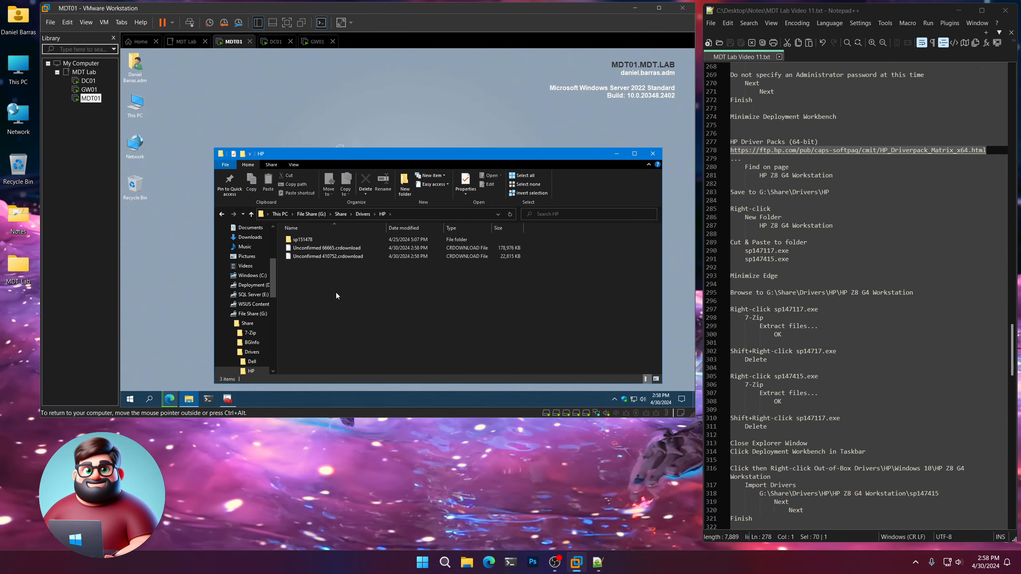
Step: Create a new folder in G:\Share\Drivers\HP named HP Z8 G4 Workstation, copying the name from the notes
right_click(359, 334)
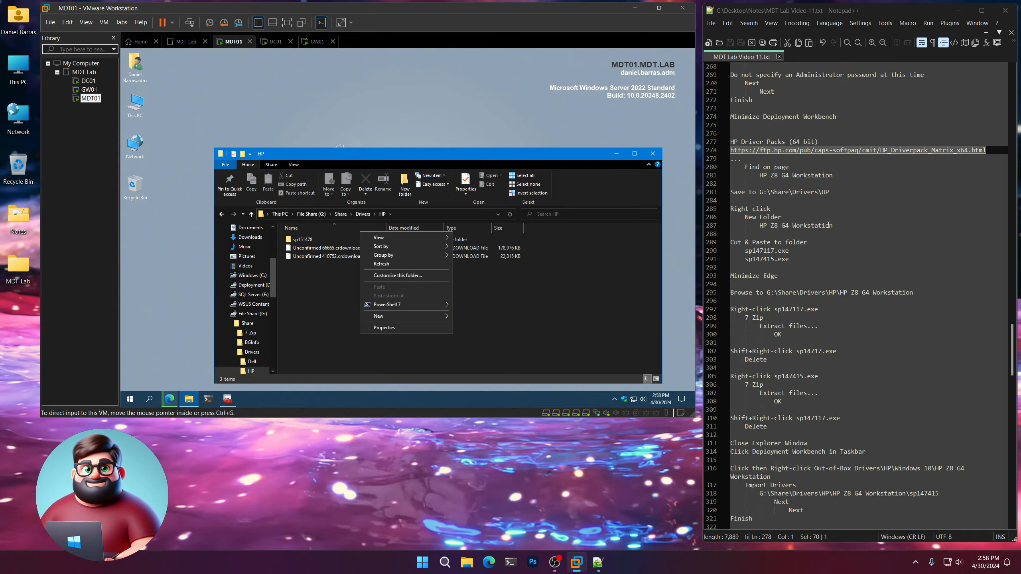
left_click_drag(832, 225, 730, 209)
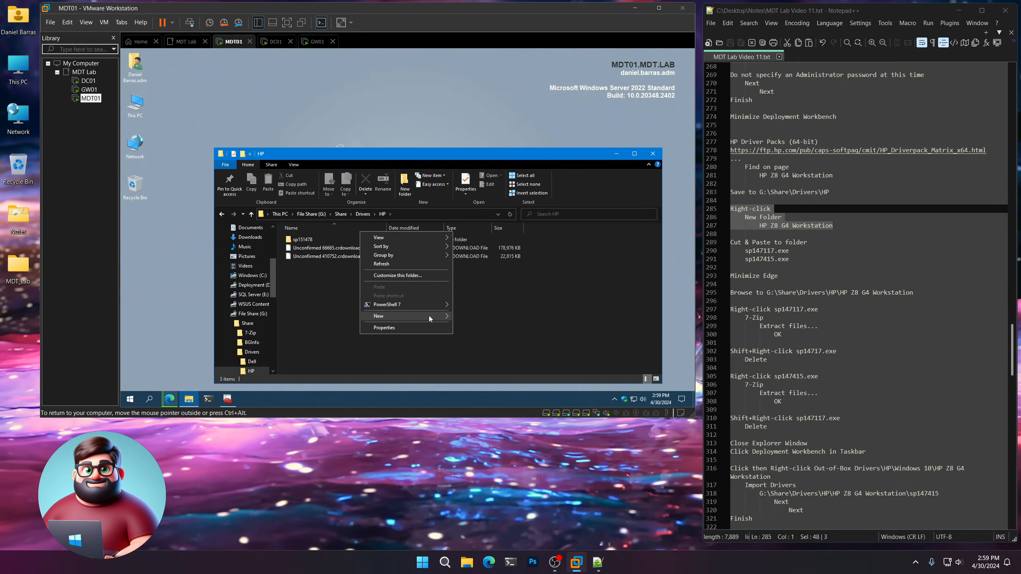
mouse_move(439, 318)
left_click(471, 317)
left_click_drag(833, 225, 759, 226)
right_click(773, 225)
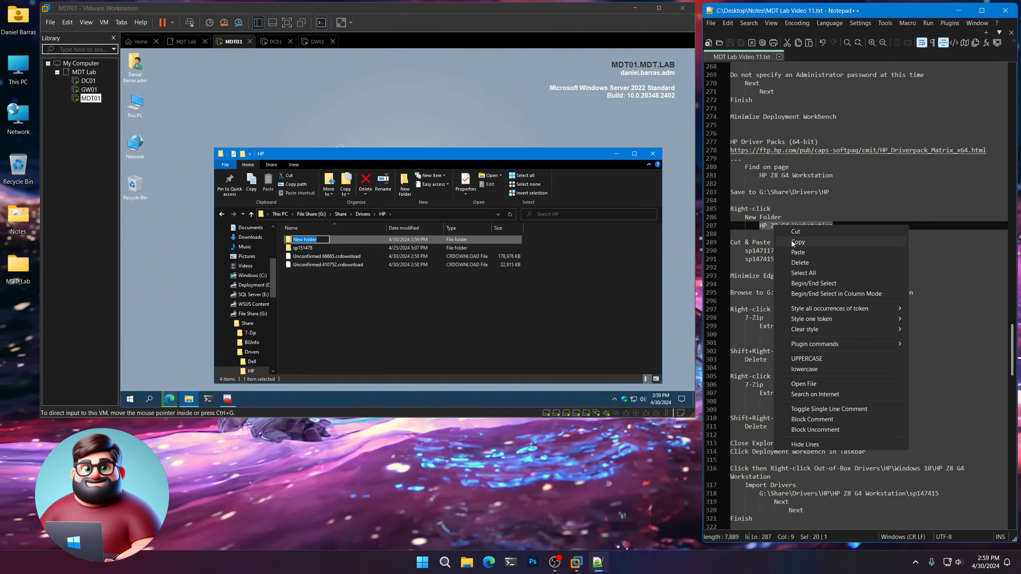
left_click(787, 238)
left_click(444, 158)
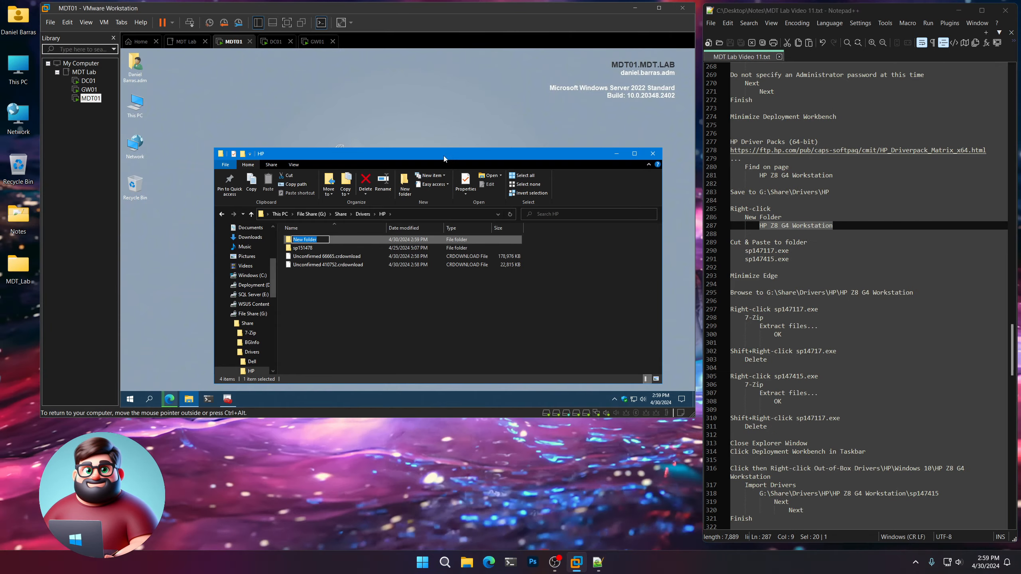
key("ctrl+v")
left_click(389, 295)
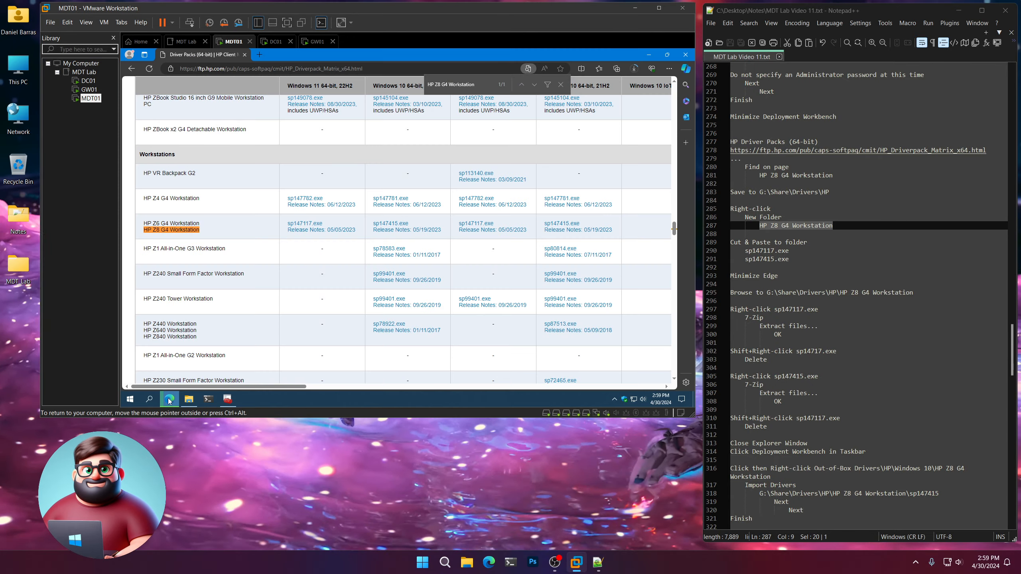
Step: Check the progress of the two driver pack downloads in Edge and review the HP Z8 G4 Workstation name in the notes
left_click(169, 399)
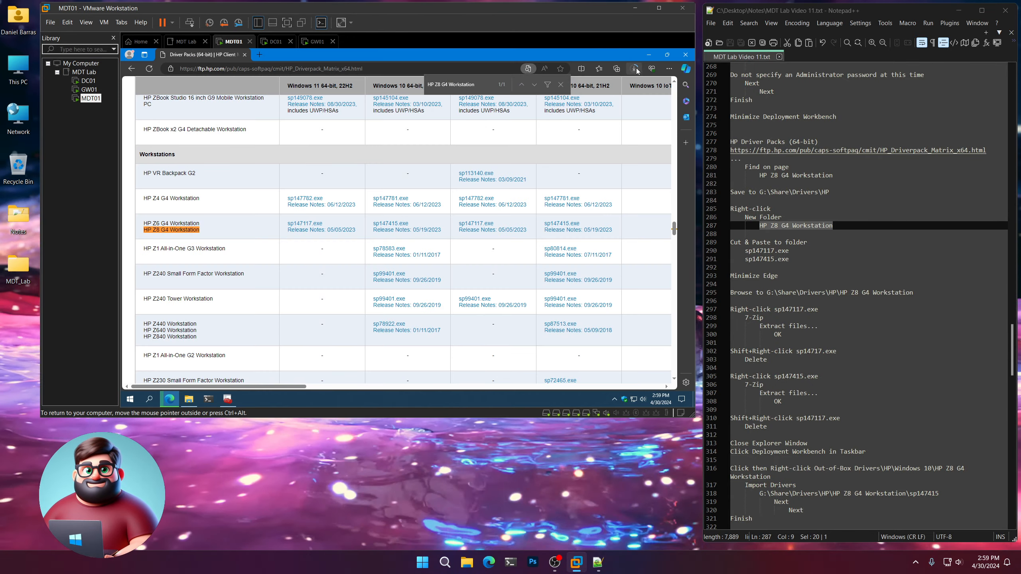
left_click(633, 68)
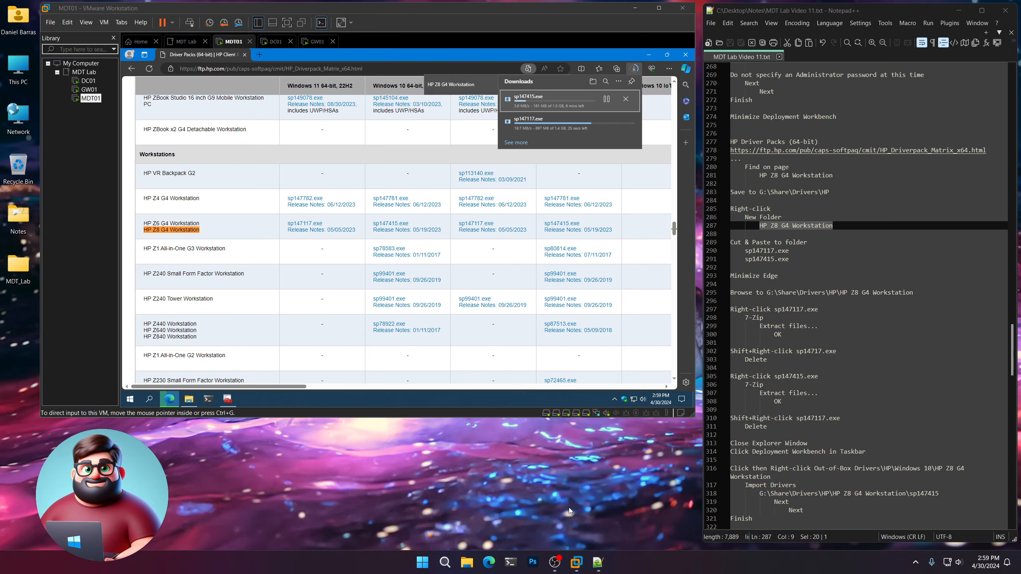
left_click(837, 225)
left_click_drag(837, 225, 759, 225)
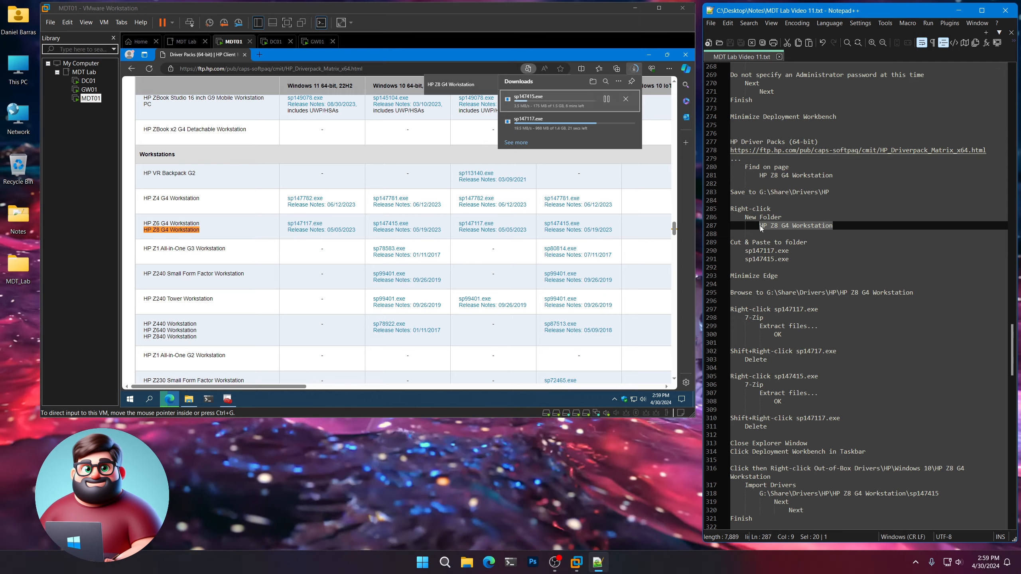
left_click_drag(835, 175, 759, 175)
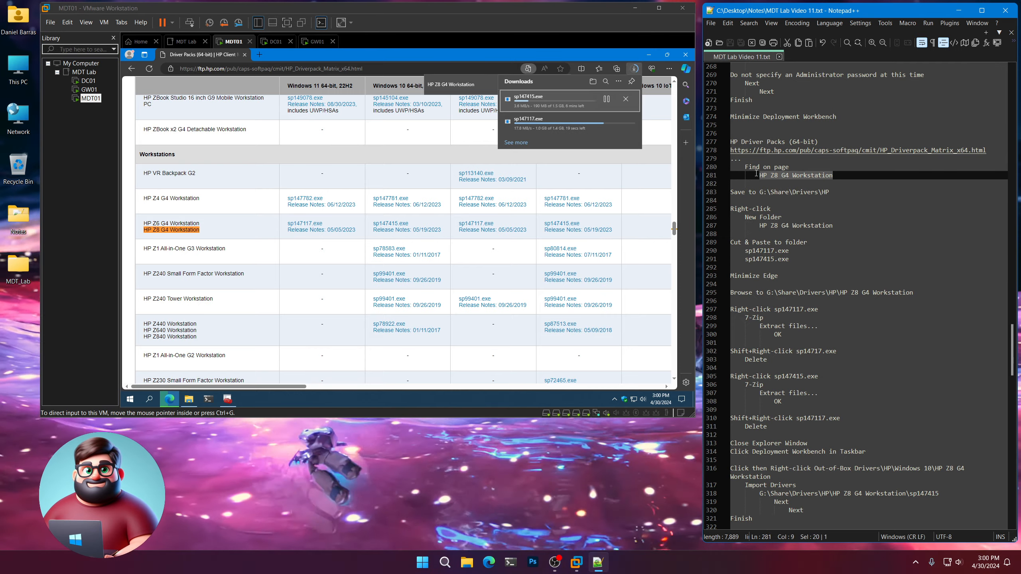
left_click_drag(835, 226, 759, 225)
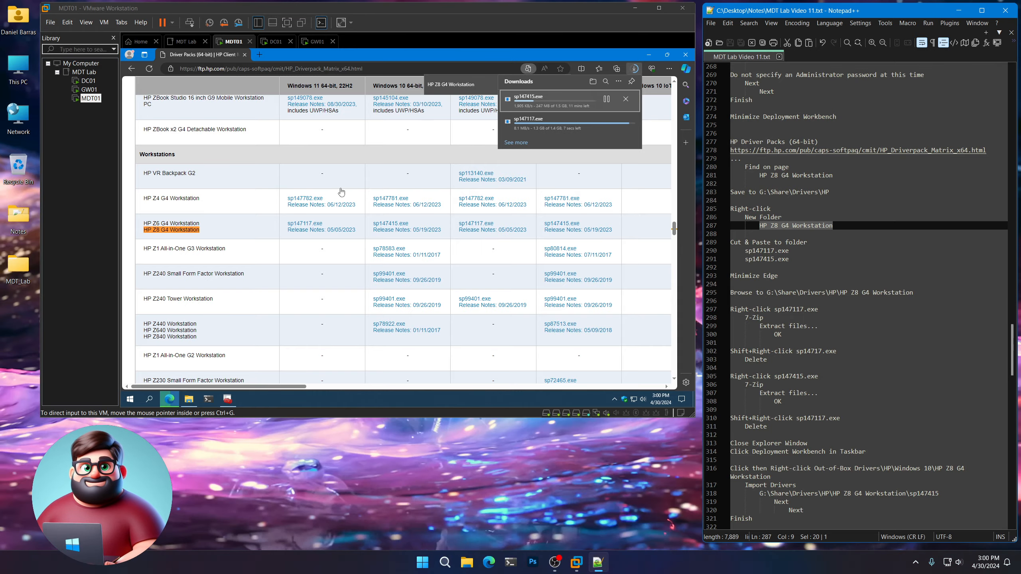
Step: Find ZBook 15 G5 on the HP Driver Packs page and examine which Windows versions have driver packs for it
left_click(295, 246)
left_click_drag(476, 85, 469, 84)
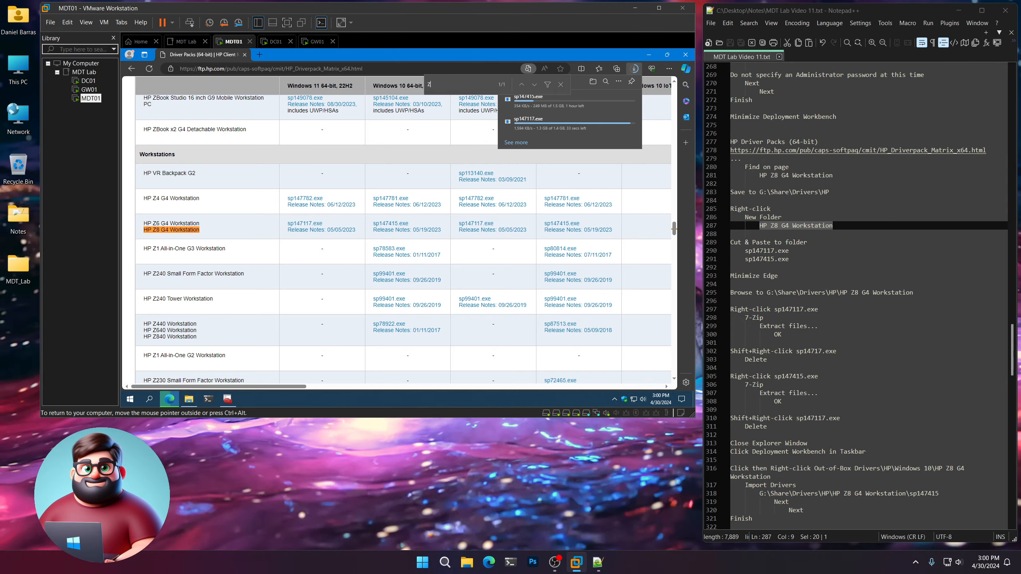
type("ZBook 15 G5")
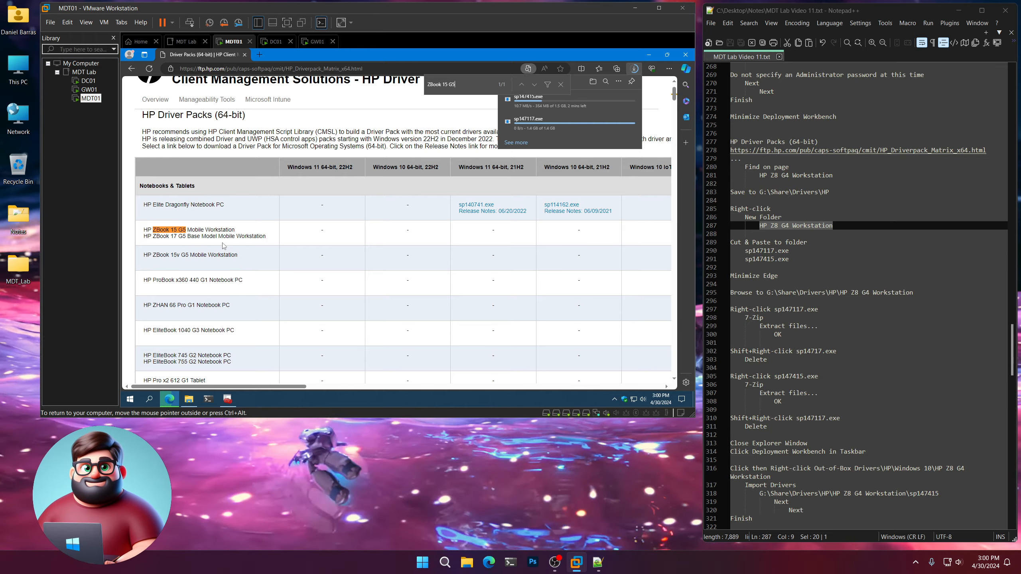
left_click_drag(284, 388, 425, 388)
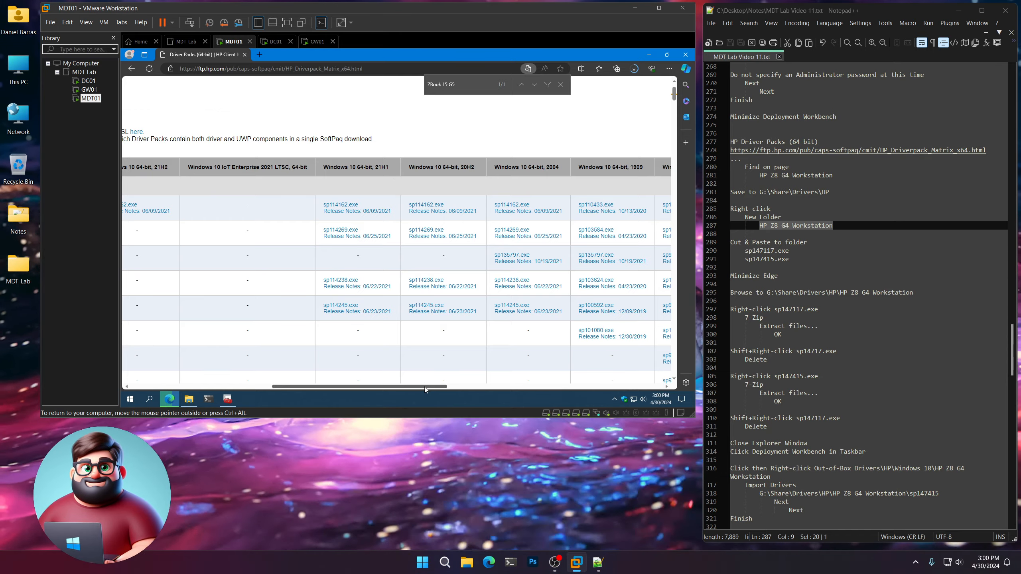
left_click_drag(414, 388, 269, 385)
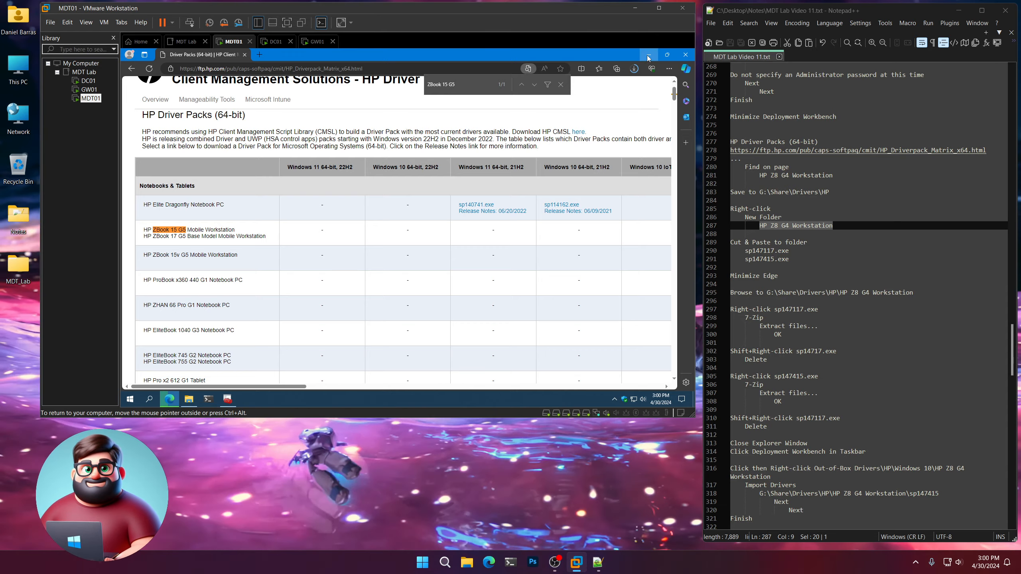
Step: Minimize Edge and move sp147117.exe and sp147415.exe into the HP Z8 G4 Workstation folder
left_click(647, 55)
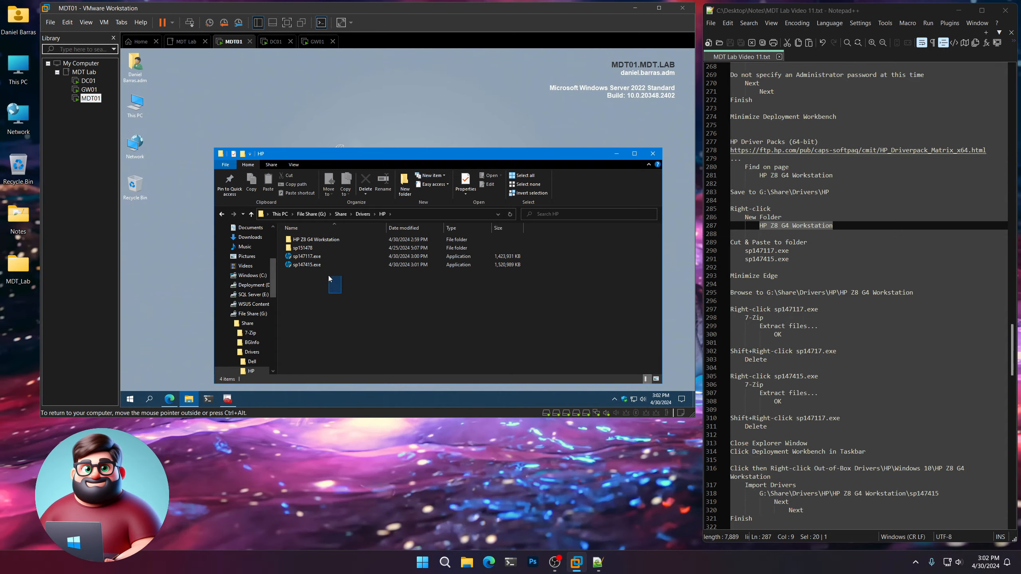
left_click_drag(329, 276, 317, 257)
right_click(317, 258)
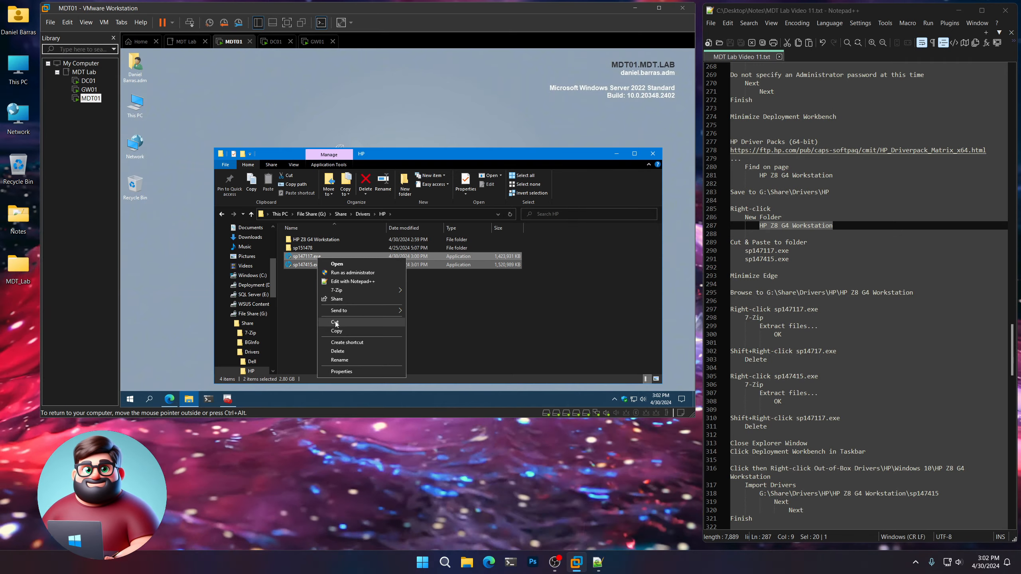
left_click(335, 321)
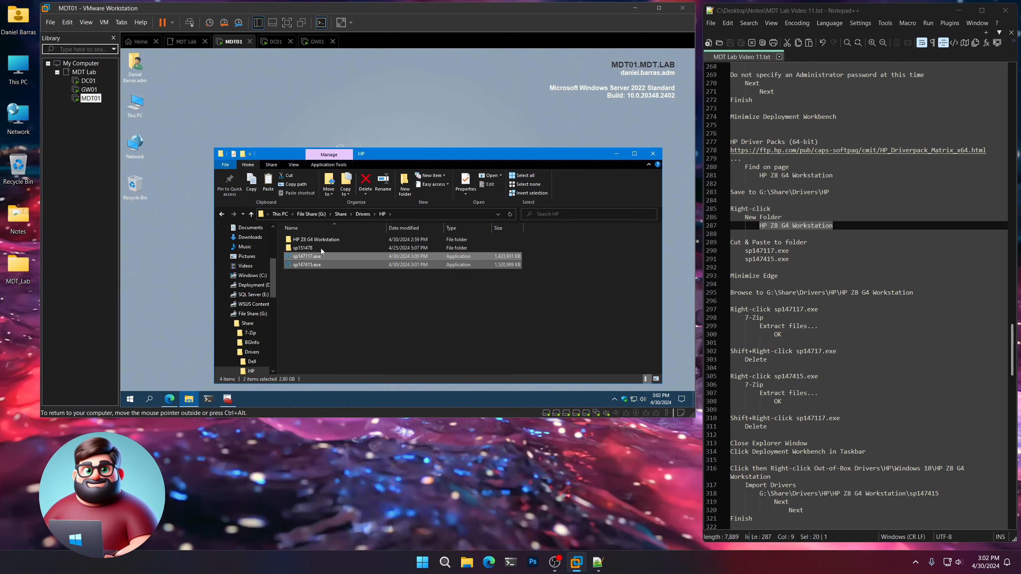
right_click(316, 239)
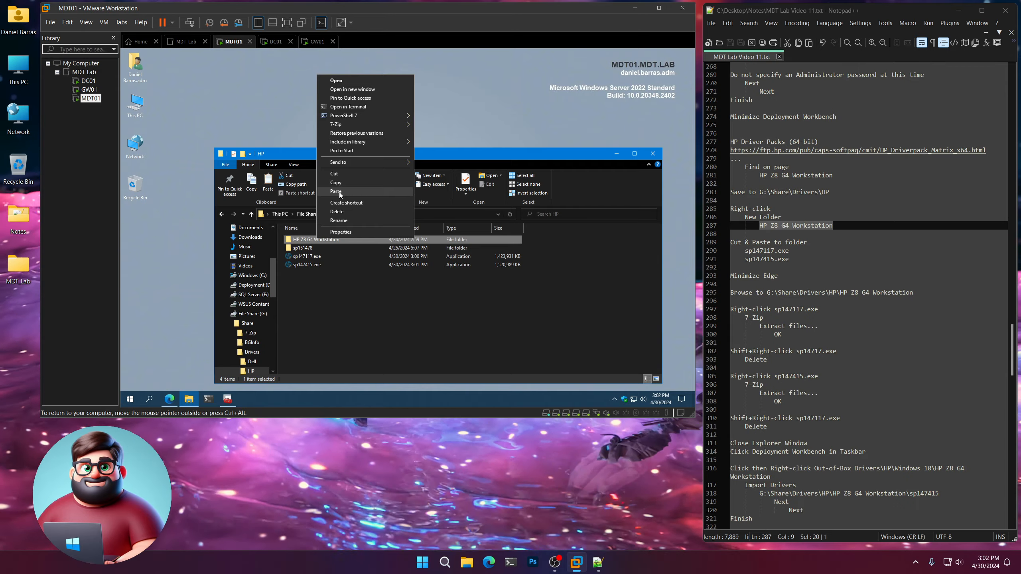
left_click(339, 191)
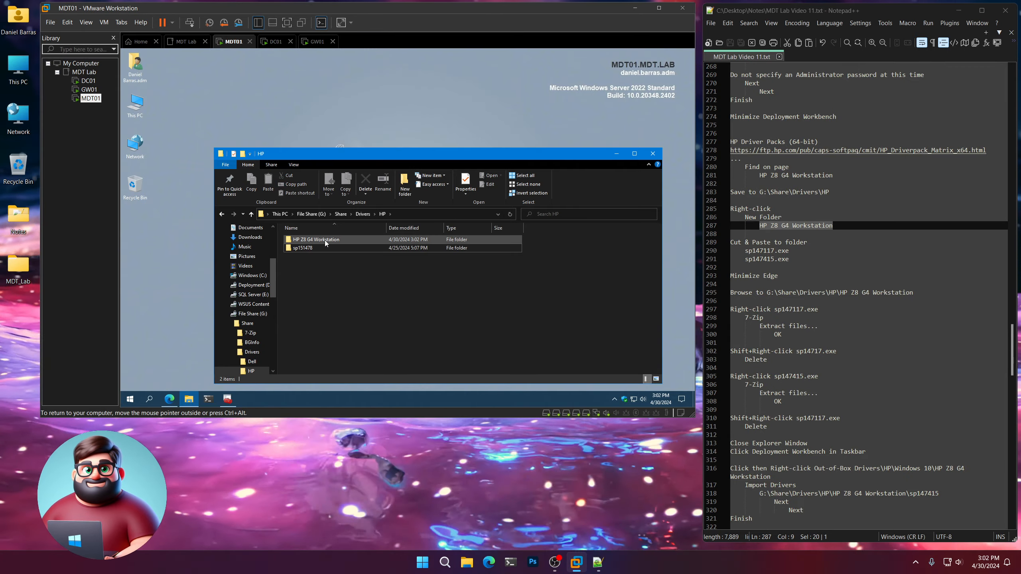
Step: Extract sp147117.exe in the HP Z8 G4 Workstation folder with 7-Zip into an sp147117 subfolder, keeping the default extraction options
double_click(325, 240)
scroll(878, 293, "down", 2)
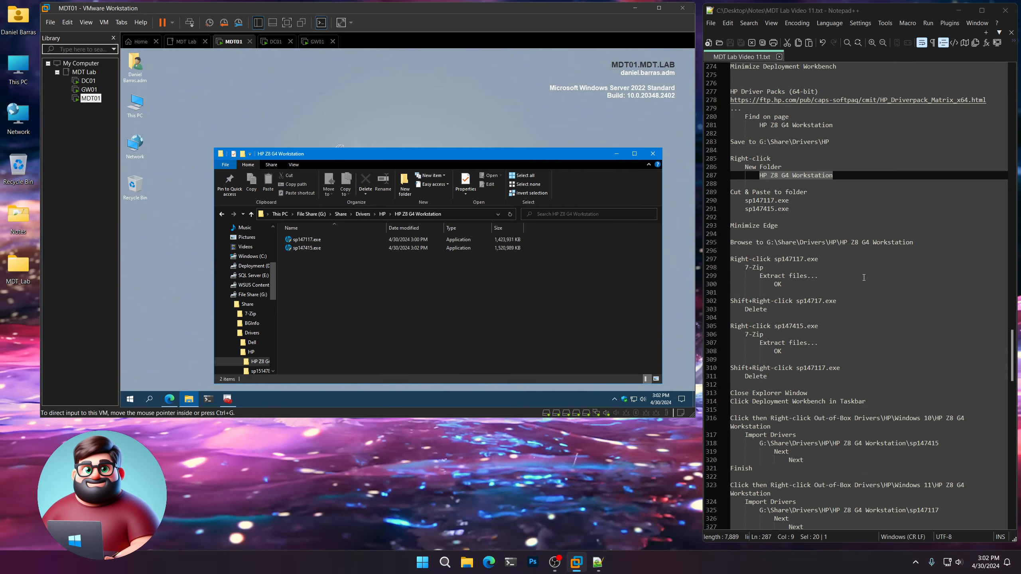
scroll(863, 278, "down", 3)
left_click(809, 184)
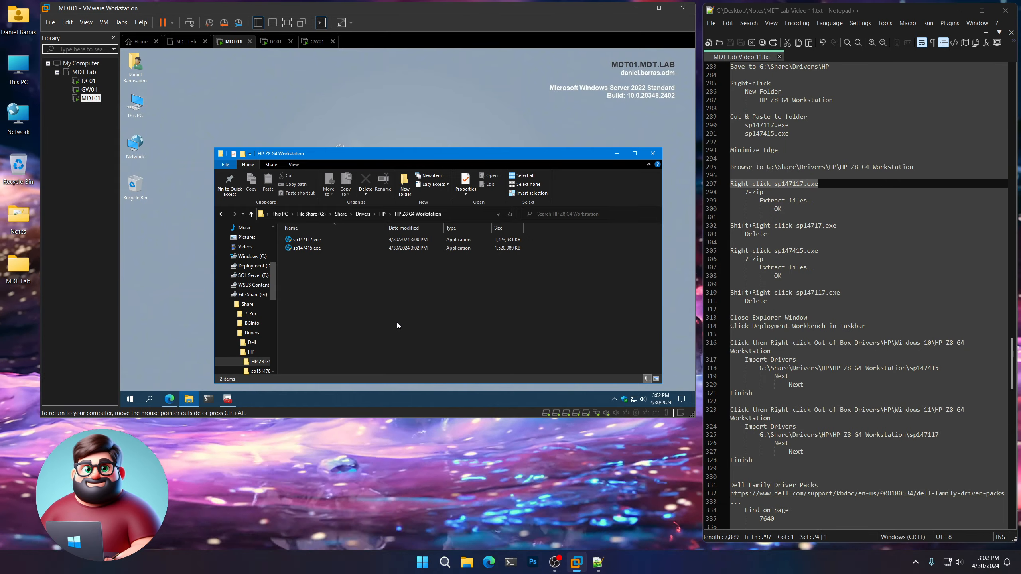
right_click(310, 241)
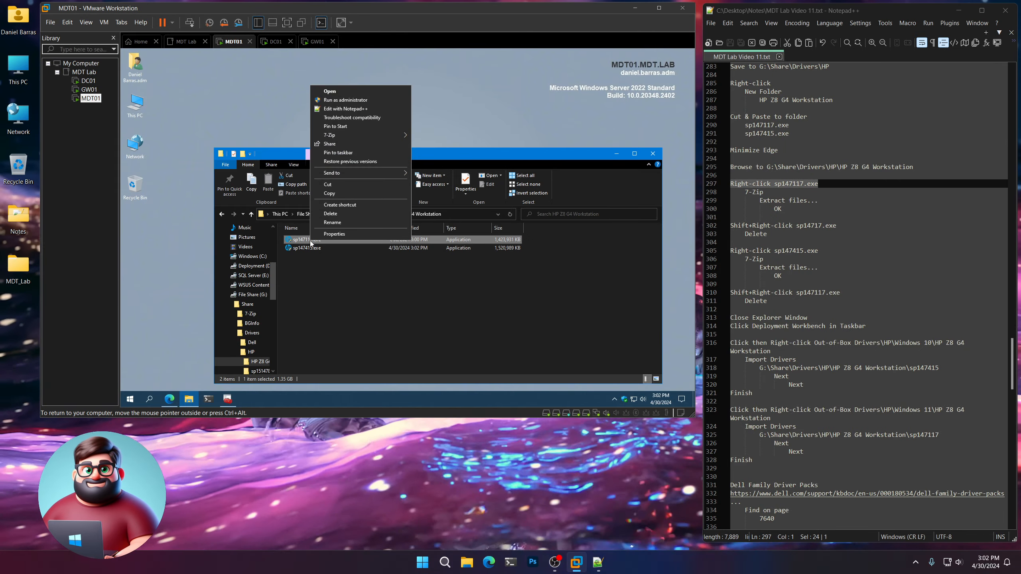
mouse_move(346, 136)
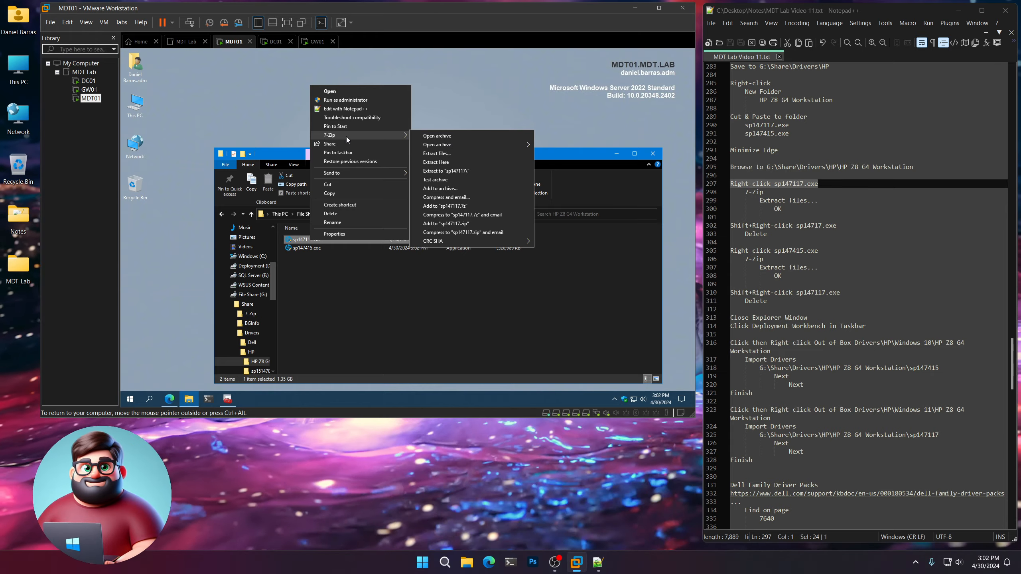
left_click(437, 153)
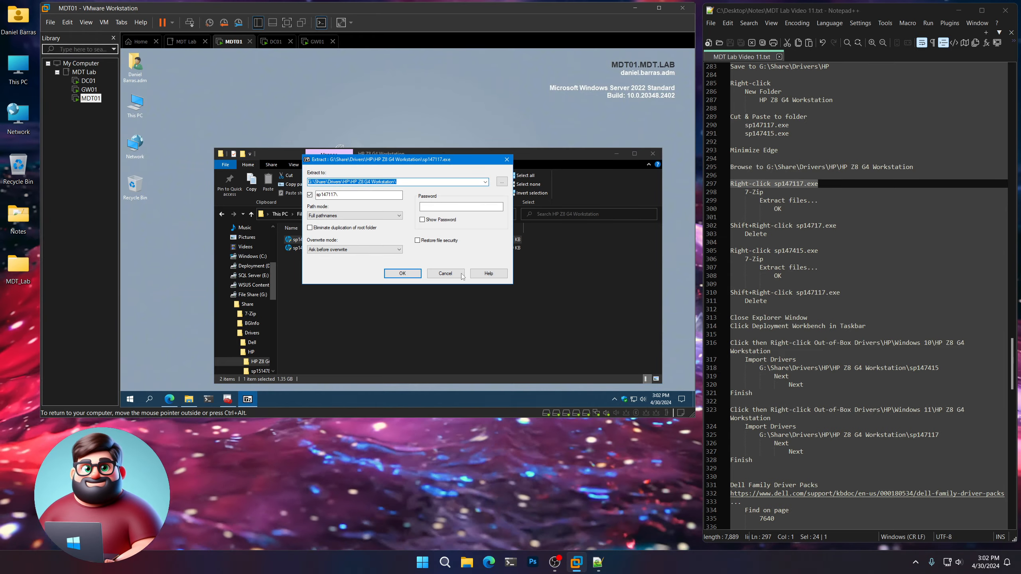
left_click(408, 275)
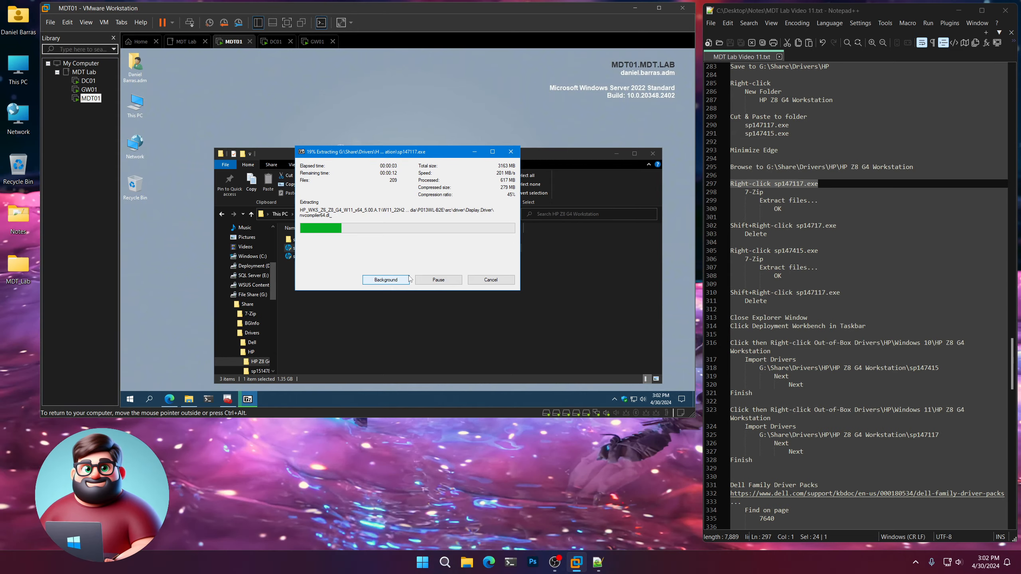
Step: Permanently delete sp147117.exe from the HP Z8 G4 Workstation folder
scroll(826, 238, "down", 2)
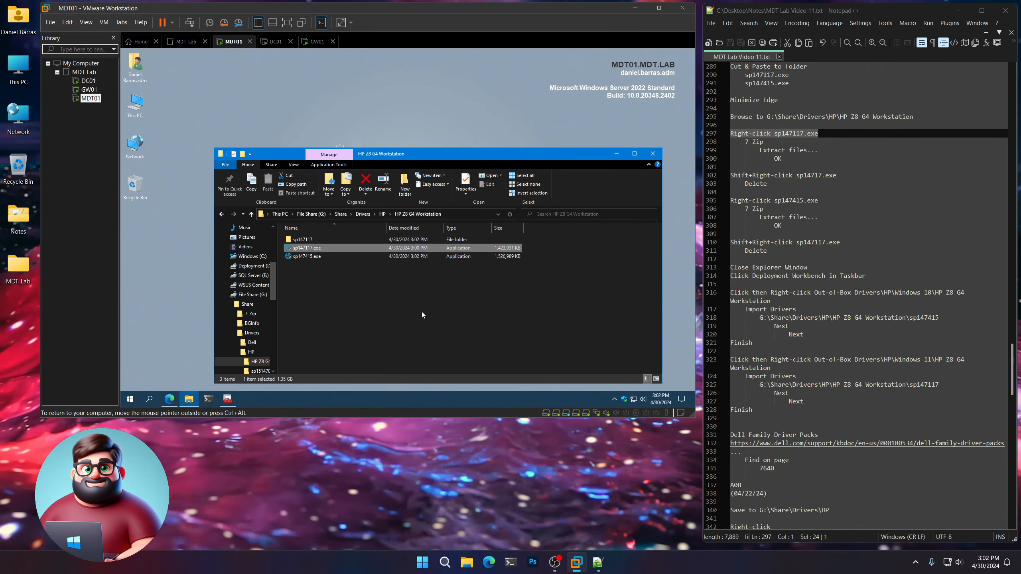
right_click(313, 250)
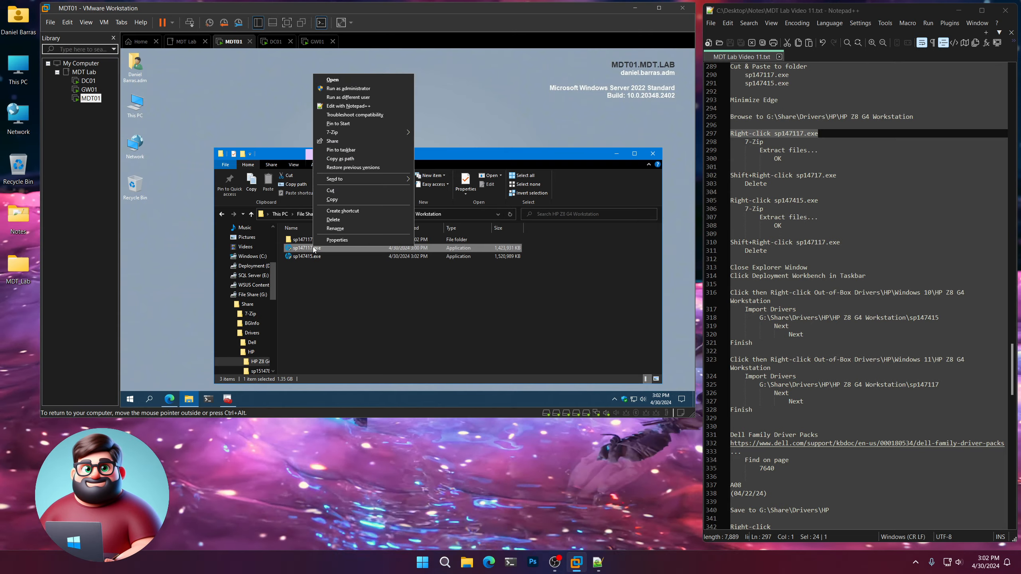
left_click(333, 220)
left_click(439, 255)
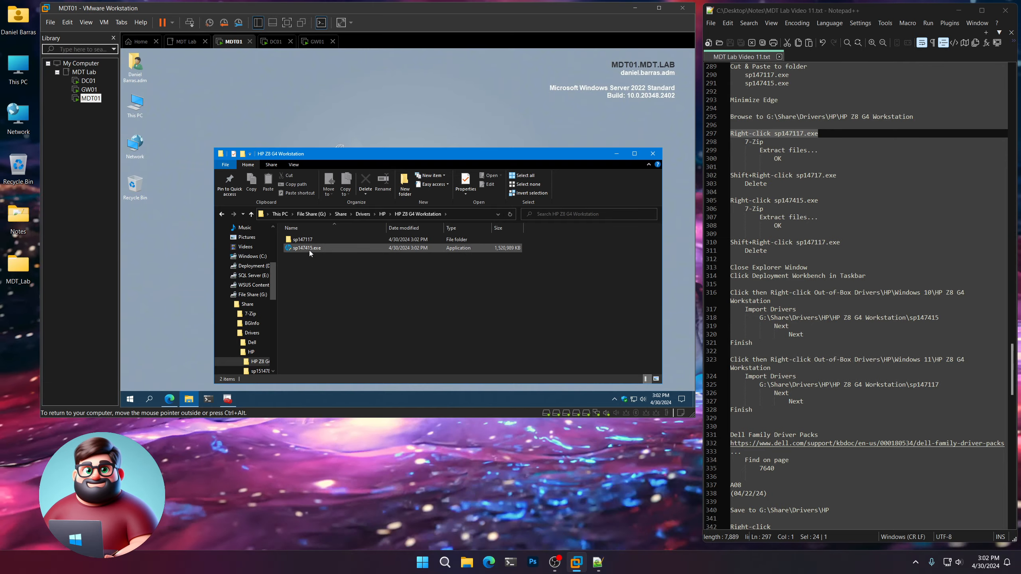
Step: Extract sp147415.exe in the HP Z8 G4 Workstation folder with 7-Zip into an sp147415 subfolder, keeping the default extraction options
right_click(310, 251)
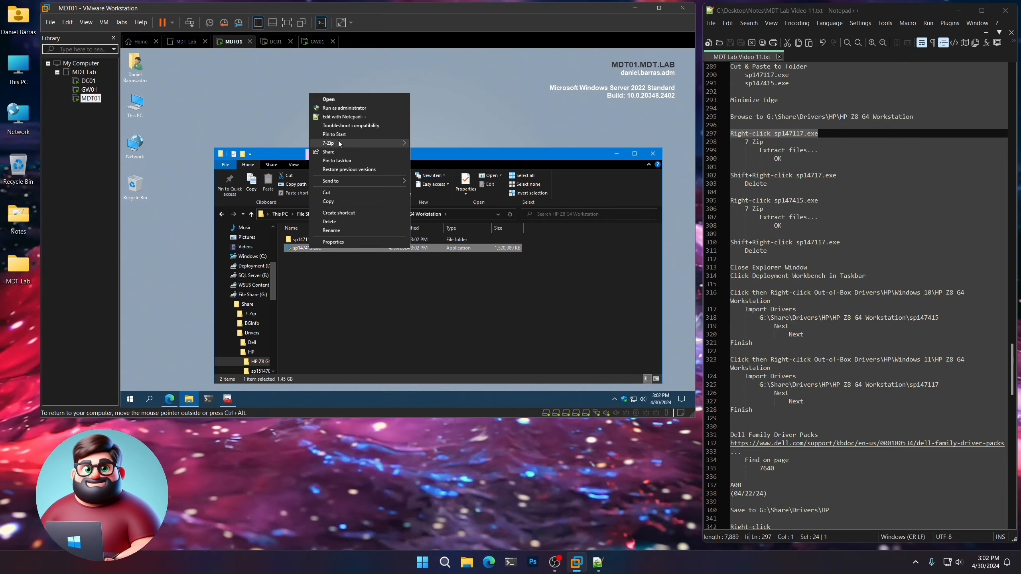
mouse_move(337, 142)
left_click(446, 161)
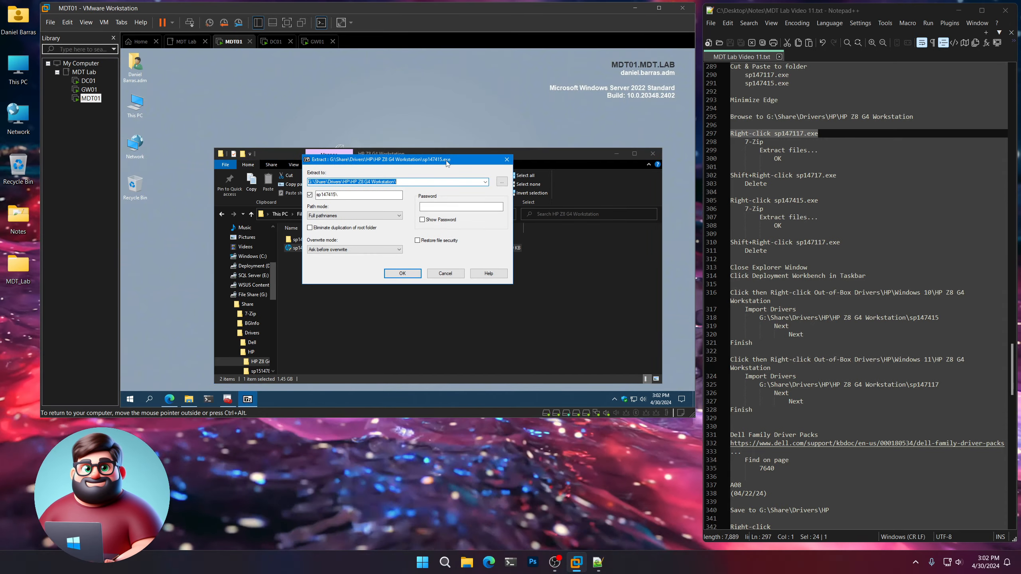
left_click(405, 275)
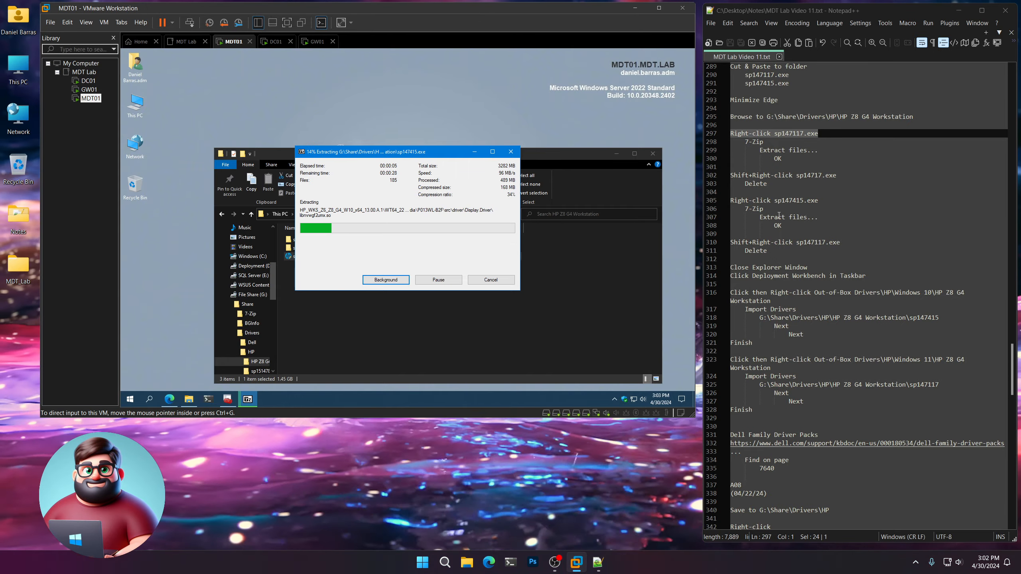
Step: In the Notepad++ notes, correct the file name in the delete instruction on line 310 to sp147415.exe
scroll(779, 216, "down", 3)
left_click_drag(778, 173, 717, 165)
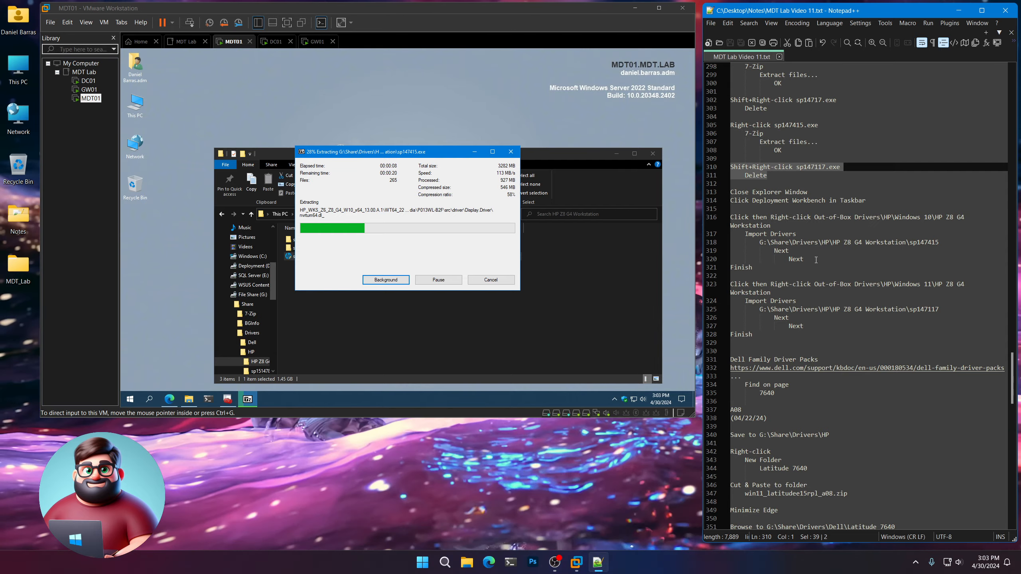
scroll(783, 270, "down", 1)
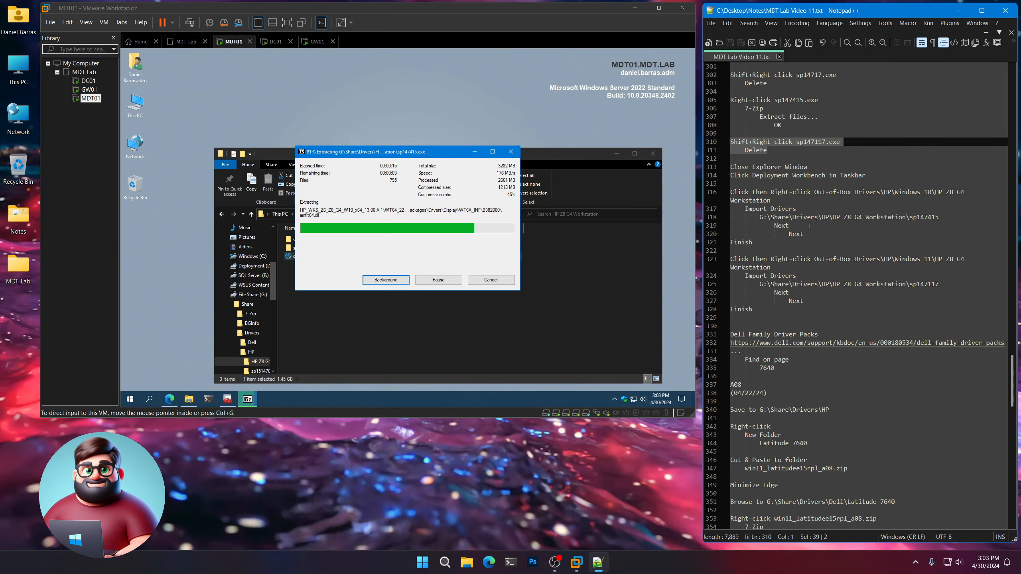
scroll(807, 224, "up", 1)
left_click(823, 170)
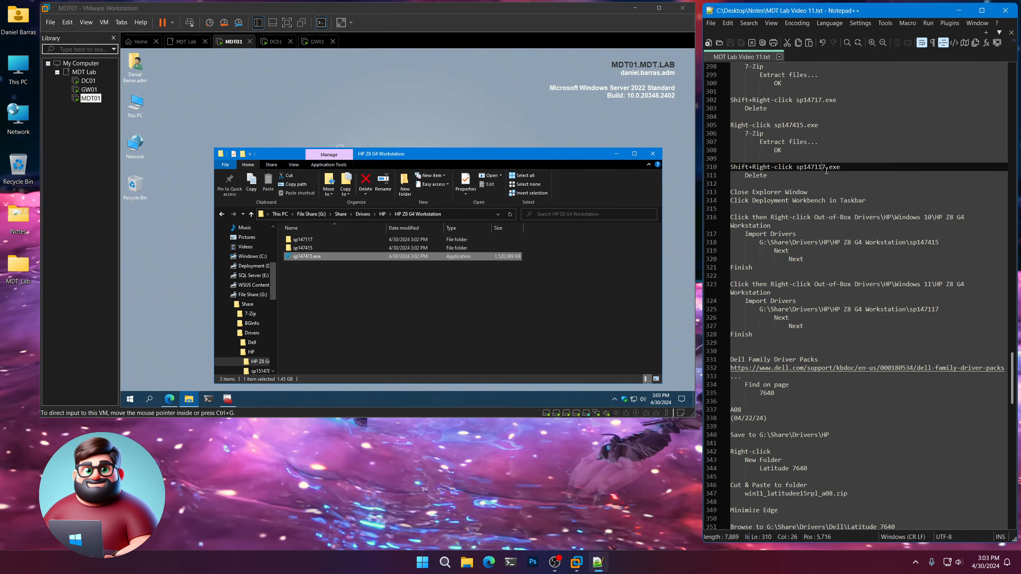
left_click(804, 125)
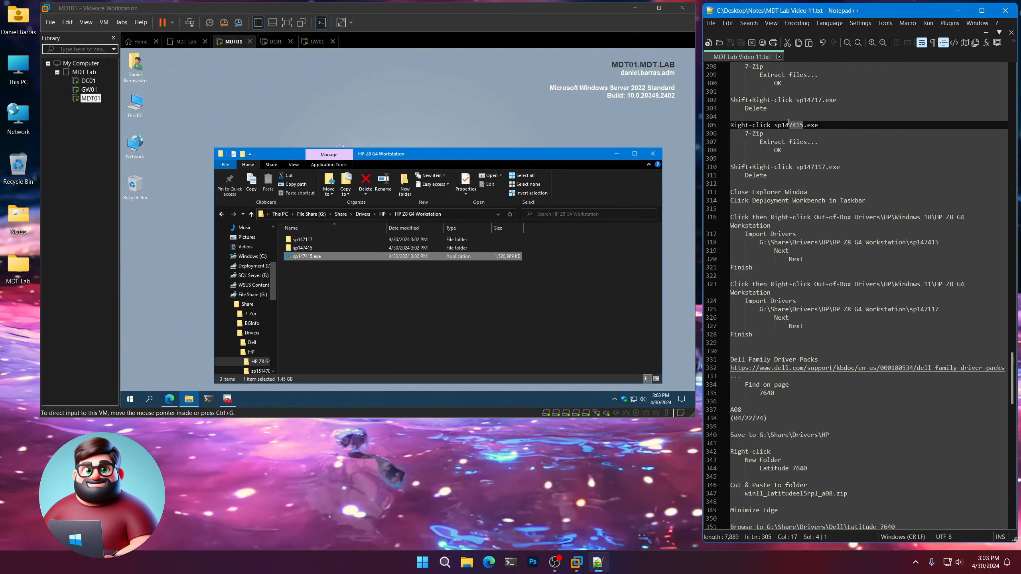
right_click(793, 130)
left_click_drag(774, 125, 780, 124)
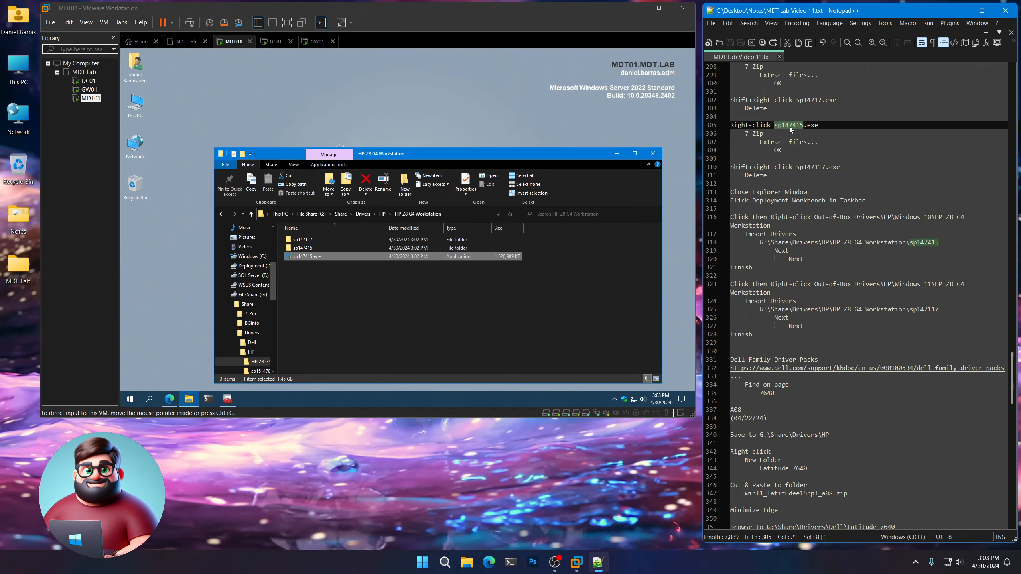
right_click(790, 129)
left_click(808, 143)
left_click_drag(796, 166, 815, 166)
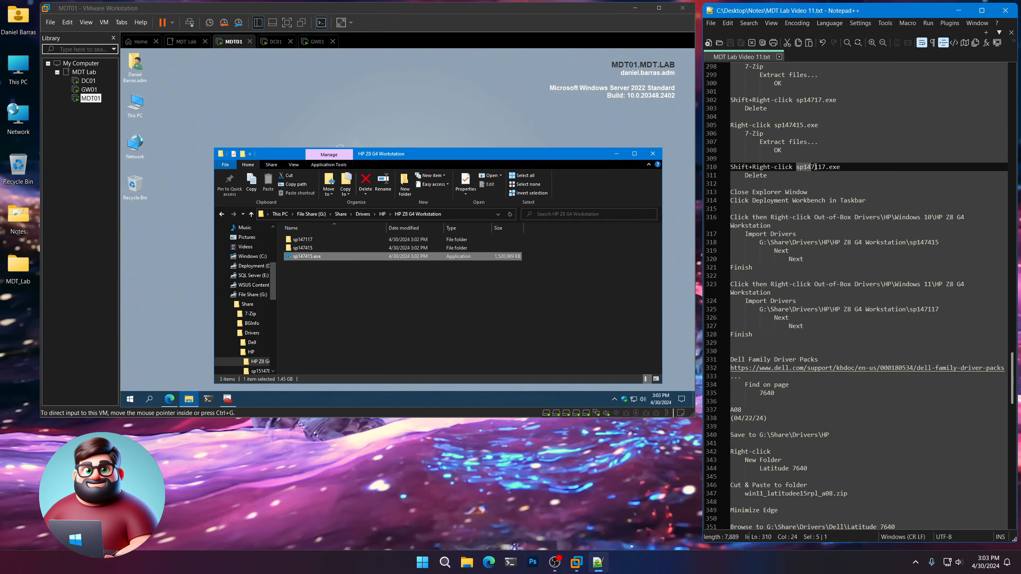
key("ctrl+v")
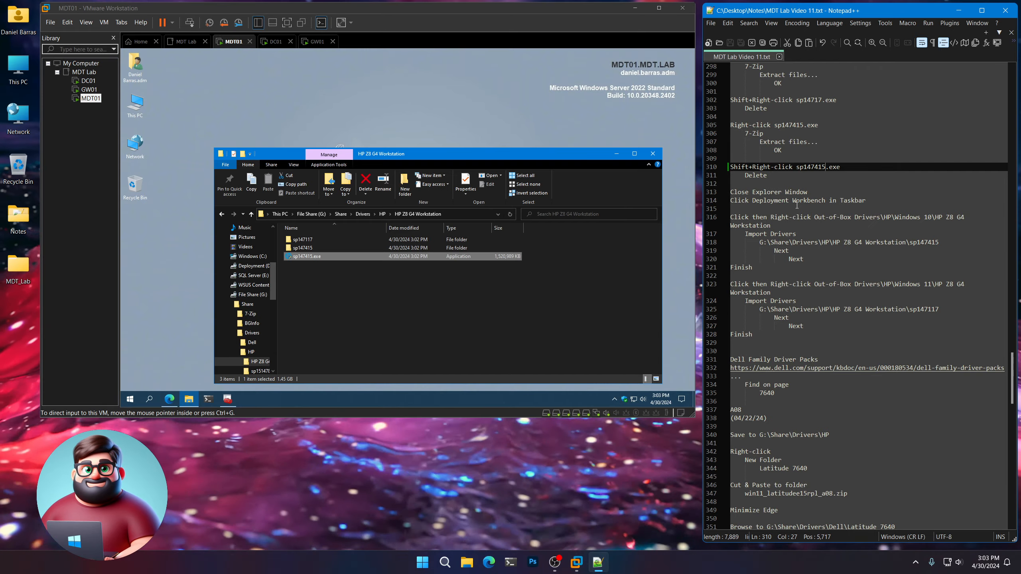
Step: Permanently delete sp147415.exe from the HP Z8 G4 Workstation folder on MDT01 and close the Explorer window
left_click(318, 280)
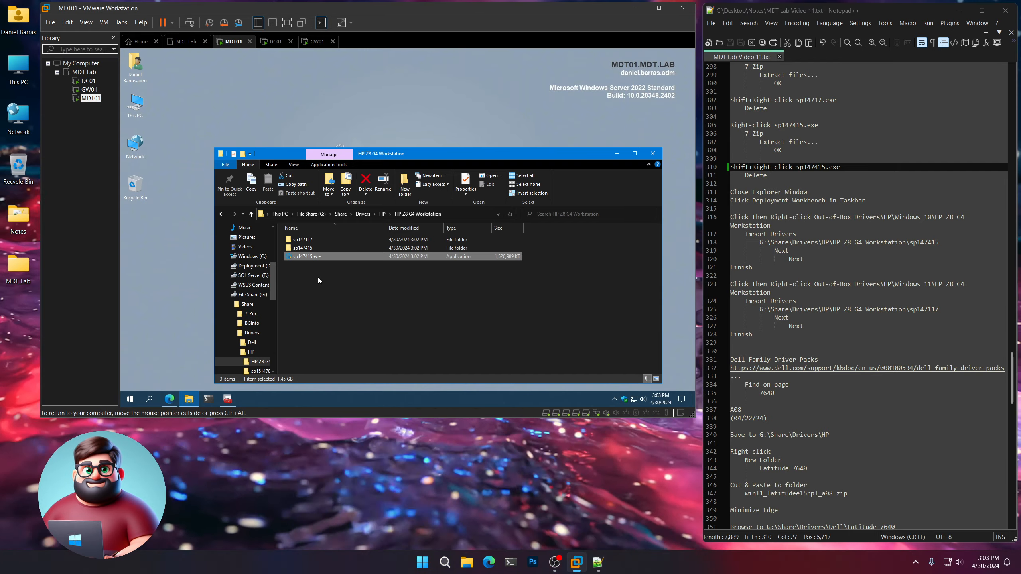
right_click(304, 259, "shift")
left_click(325, 229)
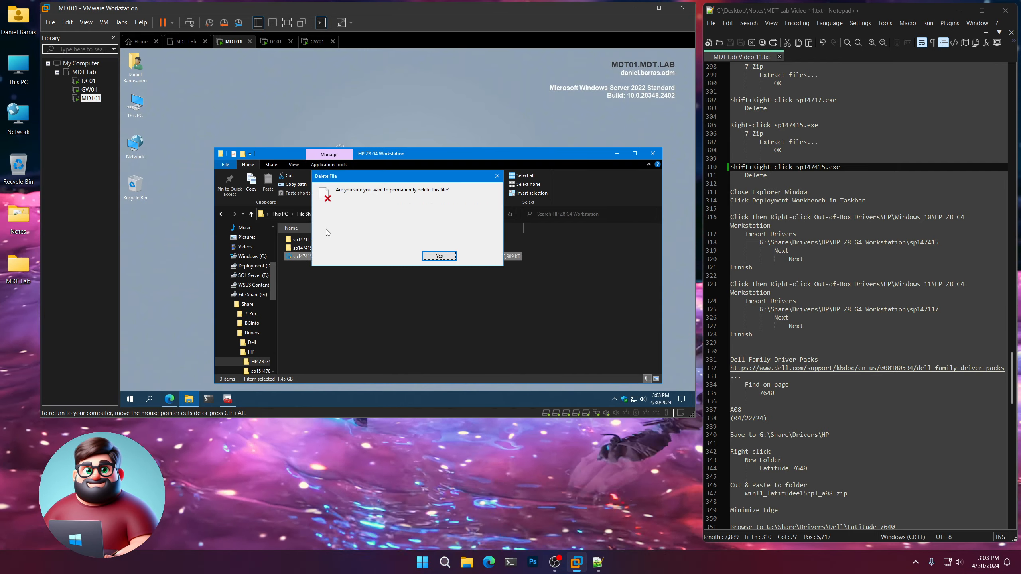
left_click(438, 256)
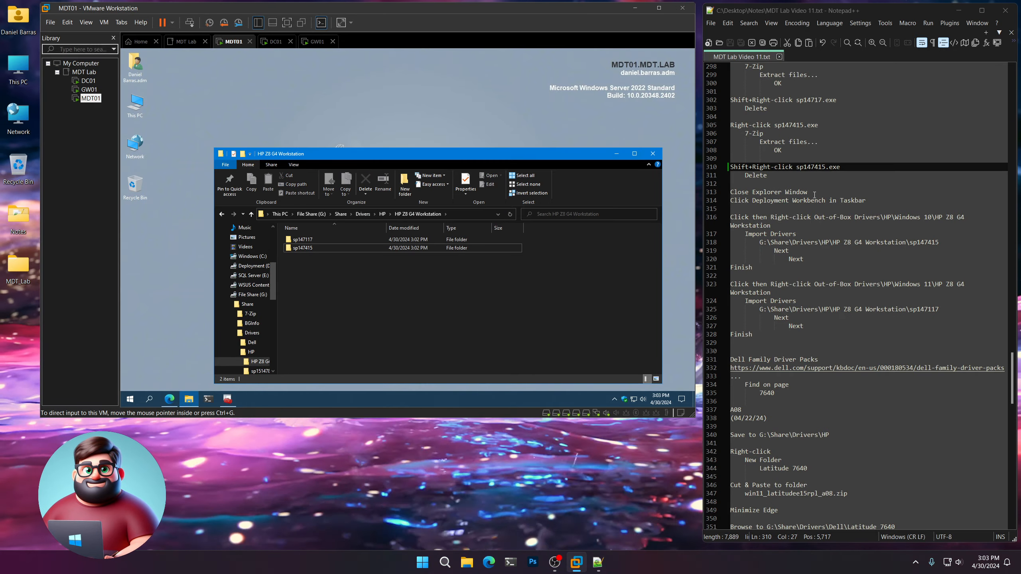
left_click(652, 153)
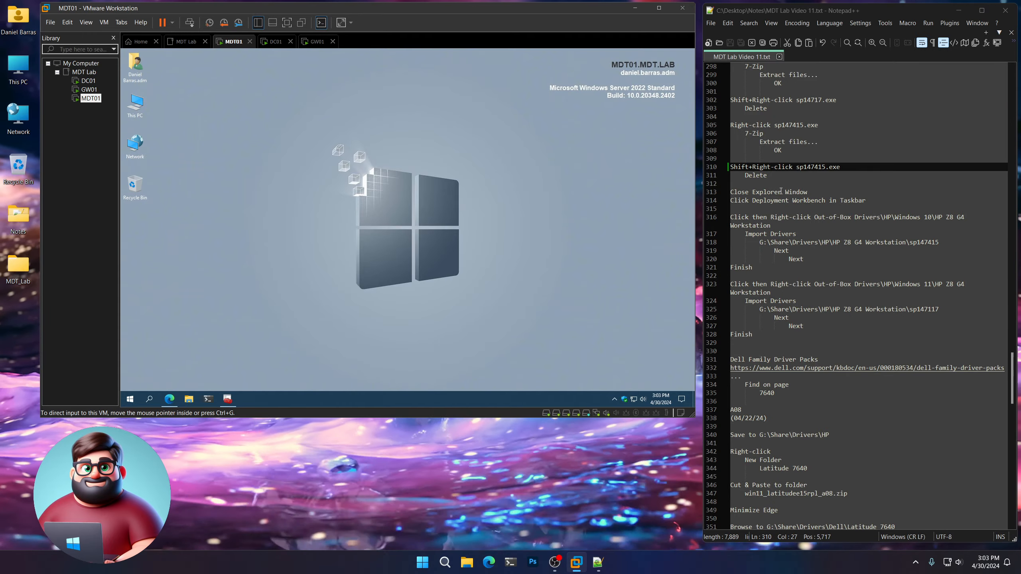
Step: Switch to Deployment Workbench and start Import Drivers on Out-of-Box Drivers\HP\Windows 10\HP Z8 G4 Workstation
left_click_drag(866, 200, 767, 200)
left_click(371, 327)
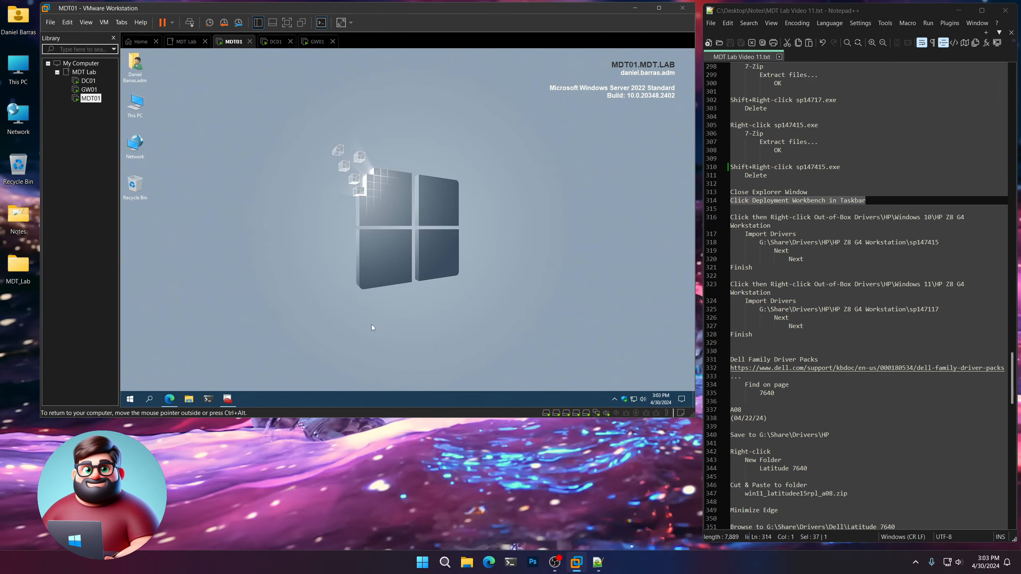
left_click(227, 398)
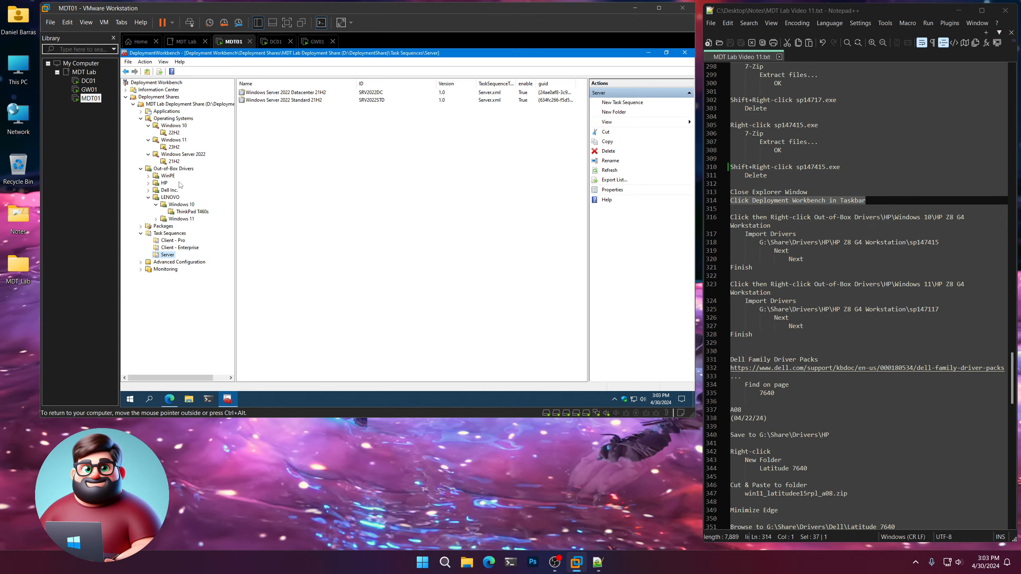
left_click(148, 183)
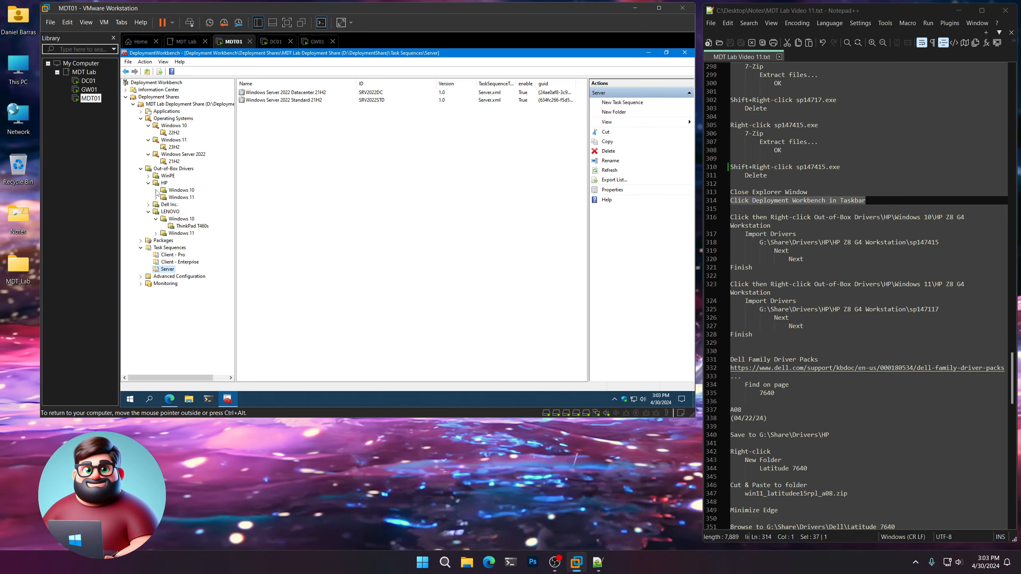
left_click(156, 190)
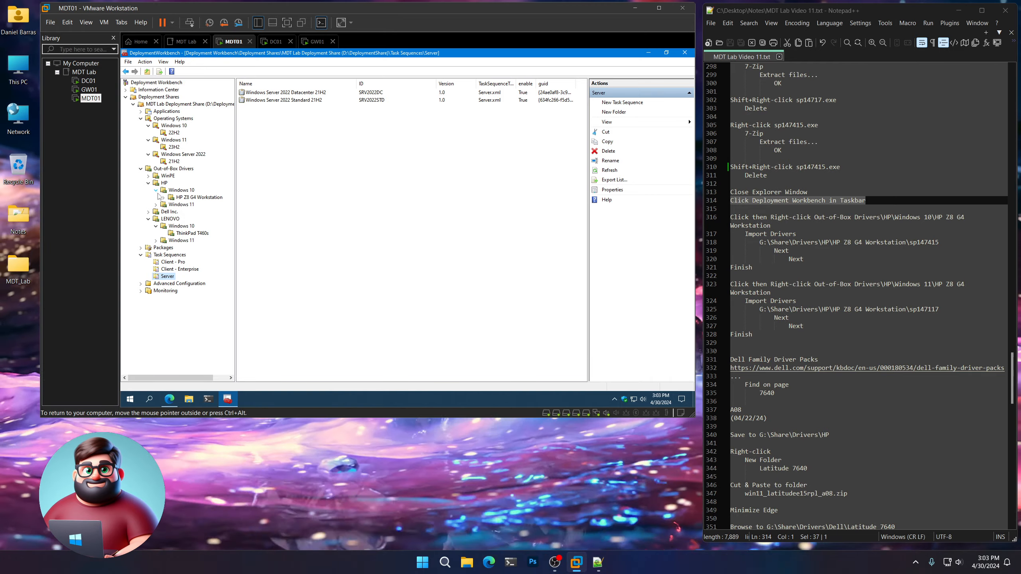
left_click(194, 199)
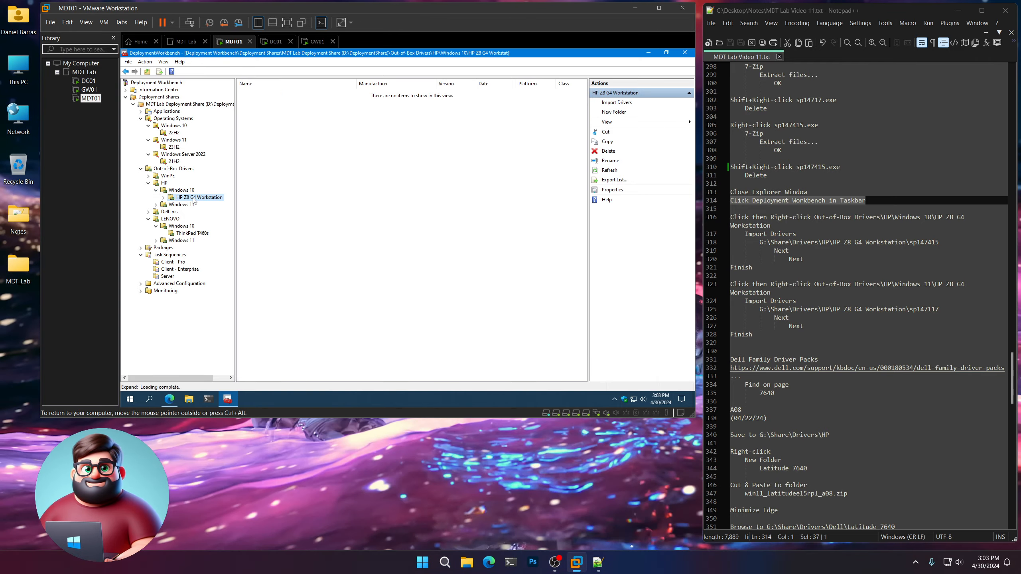
right_click(193, 200)
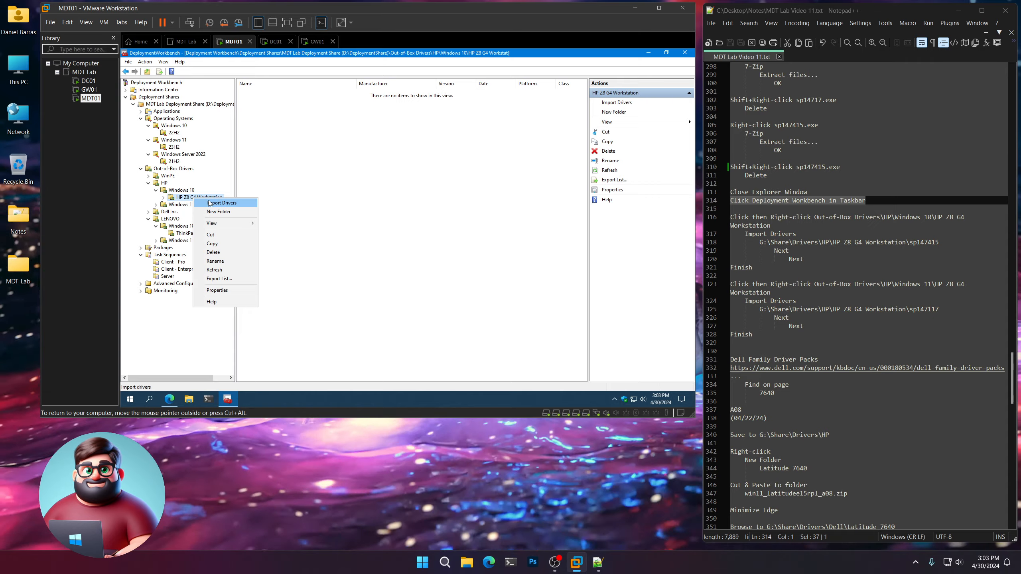
left_click(209, 203)
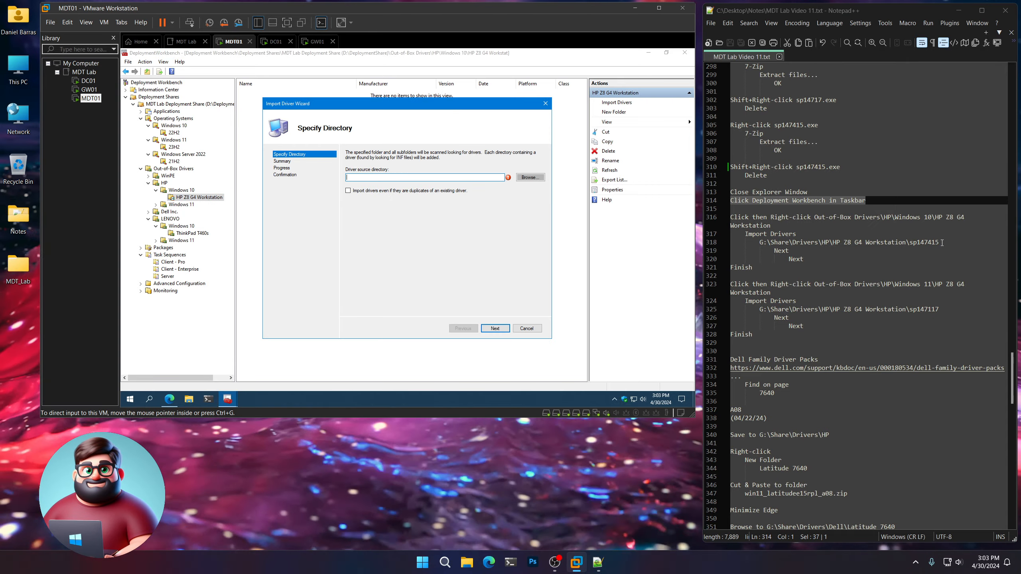
Step: Set the driver source directory to G:\Share\Drivers\HP\HP Z8 G4 Workstation\sp147415, copied from the notes, and run the import without duplicates
left_click_drag(939, 242, 760, 244)
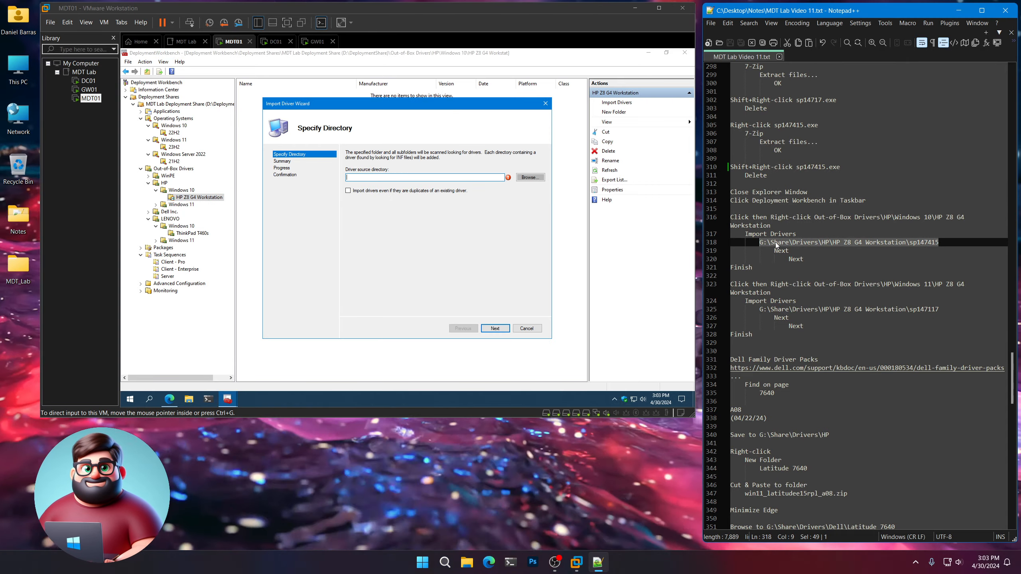
right_click(776, 243)
left_click(797, 260)
key("ctrl+v")
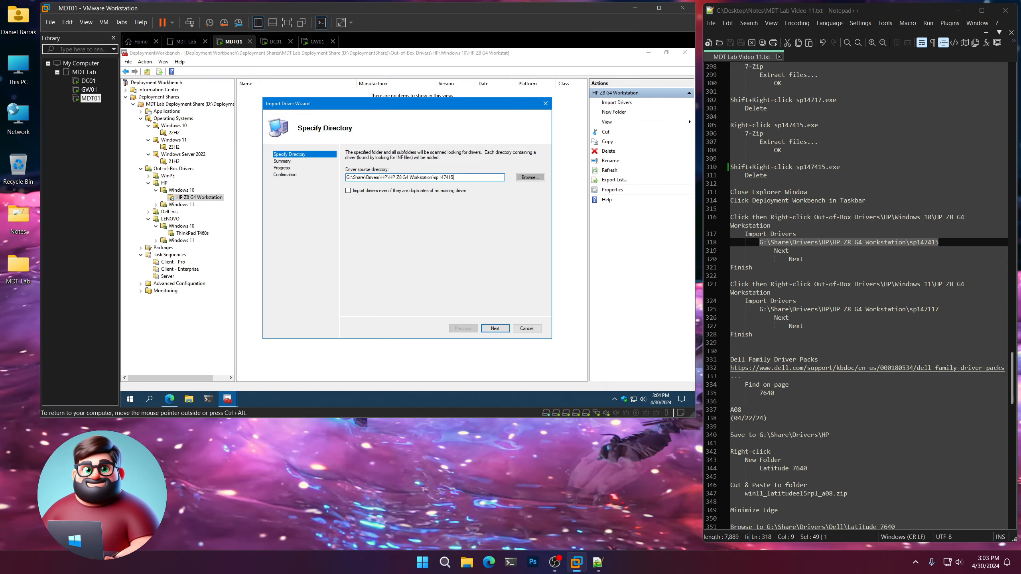
left_click(495, 328)
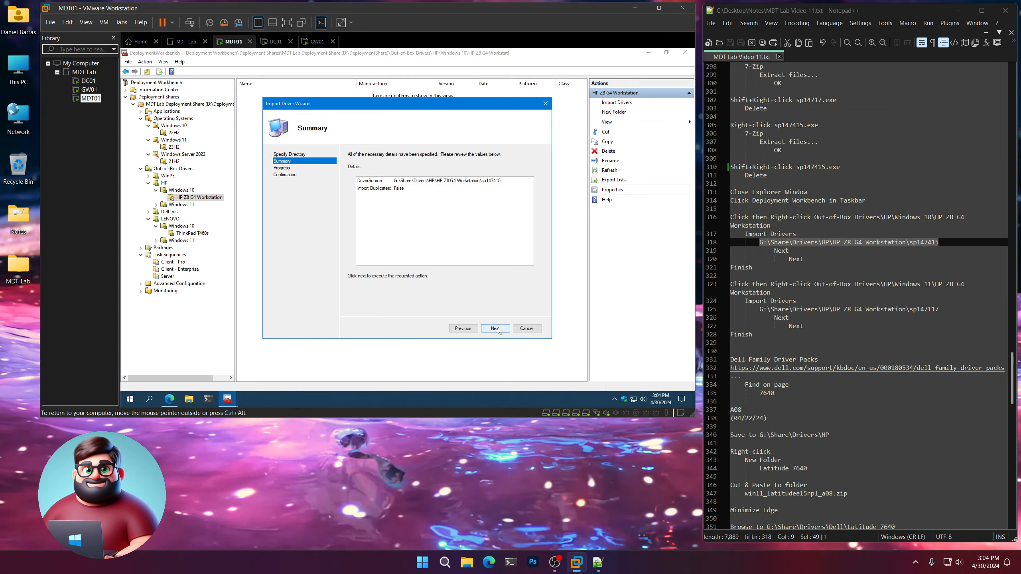
left_click(494, 328)
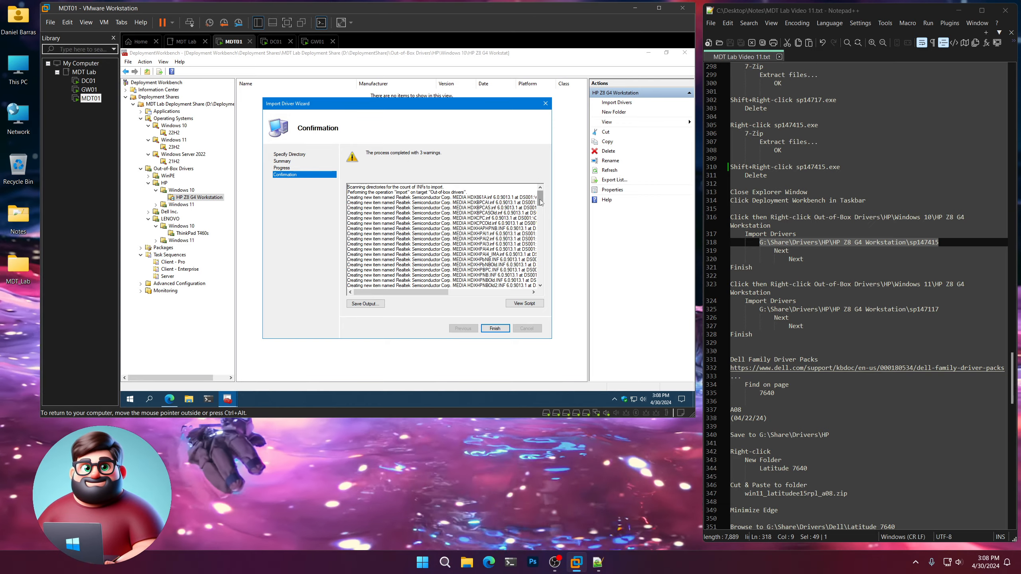
Step: Review the import output for the Windows 10 drivers and finish the Import Driver Wizard
left_click_drag(540, 200, 541, 270)
left_click_drag(401, 292, 450, 292)
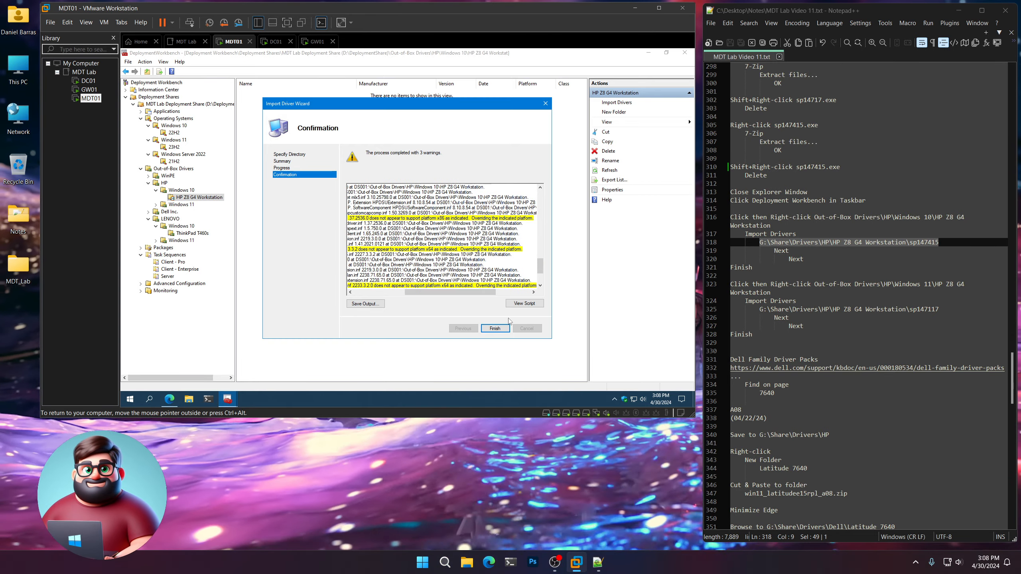
left_click(494, 328)
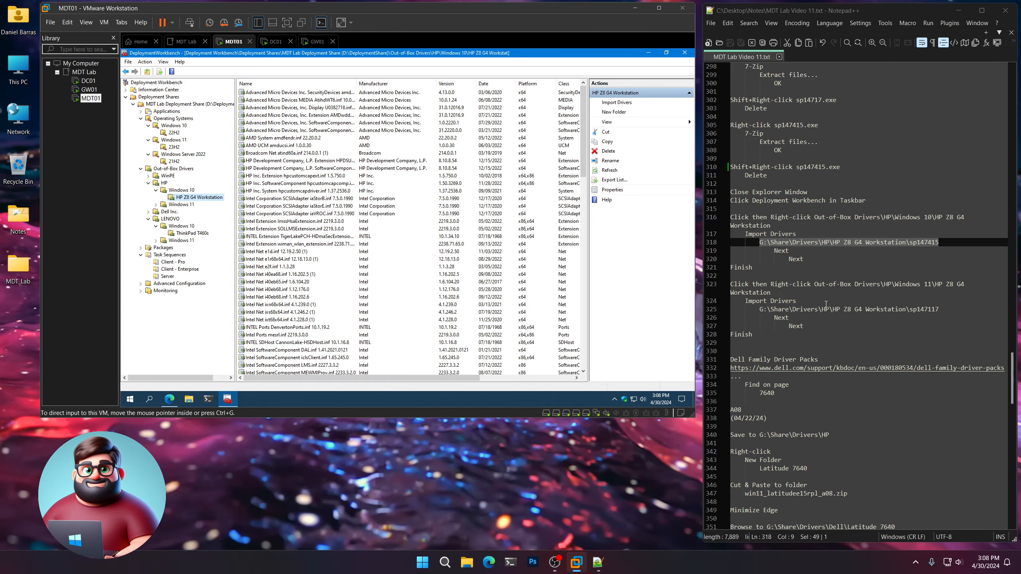
Step: Start Import Drivers on Out-of-Box Drivers\HP\Windows 11\HP Z8 G4 Workstation, following the next block of the notes
left_click_drag(759, 334, 718, 284)
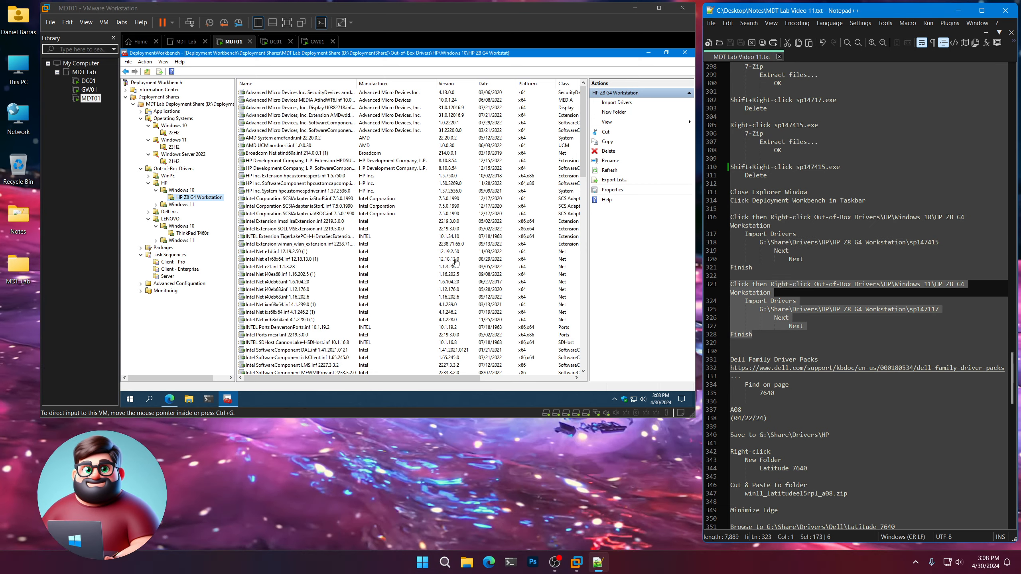
left_click(156, 204)
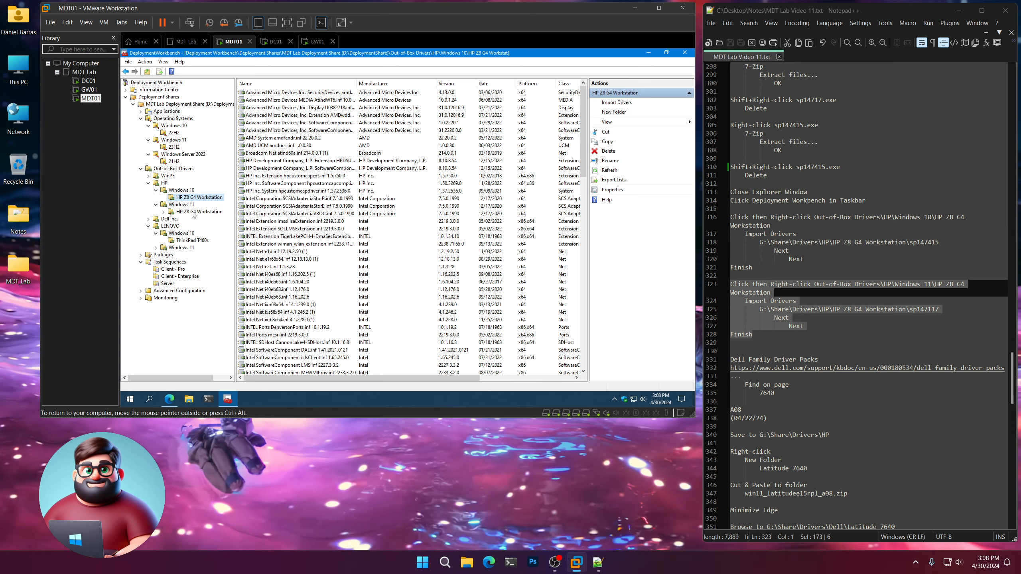
left_click(197, 212)
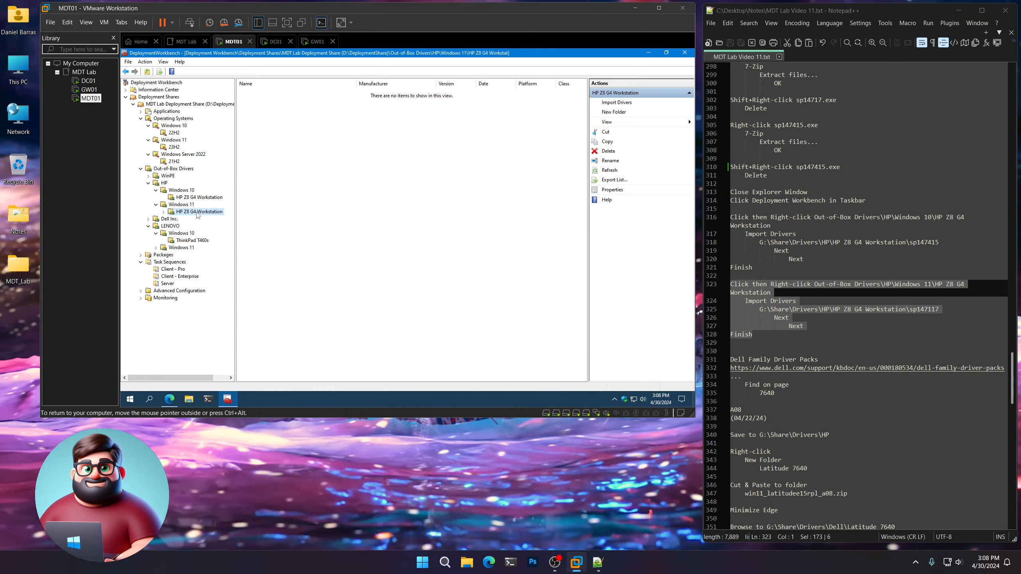
right_click(197, 213)
left_click(217, 218)
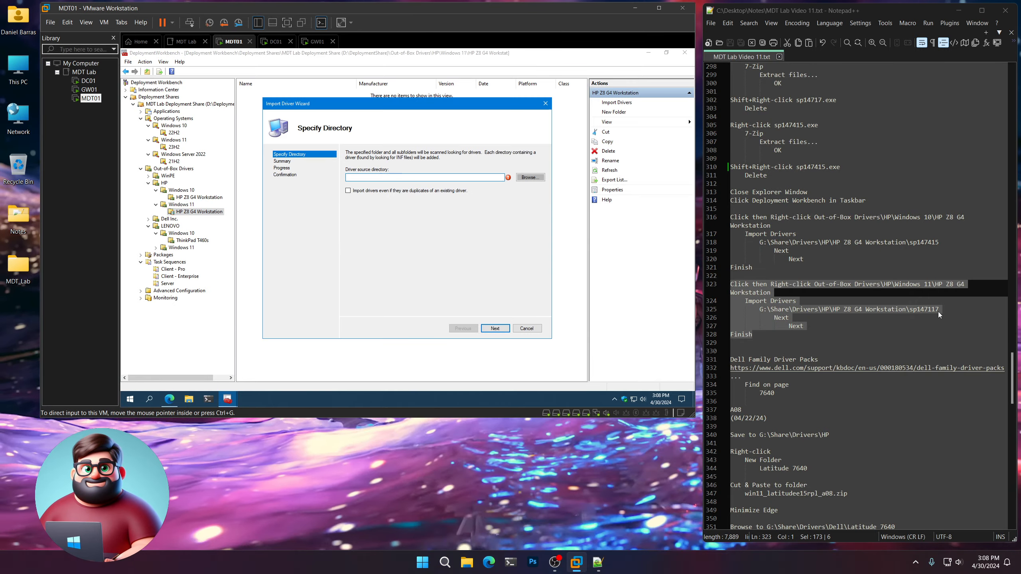
Step: Set the driver source directory to G:\Share\Drivers\HP\HP Z8 G4 Workstation\sp147117, copied from the notes, and run the import without duplicates
left_click_drag(939, 309, 759, 309)
right_click(767, 312)
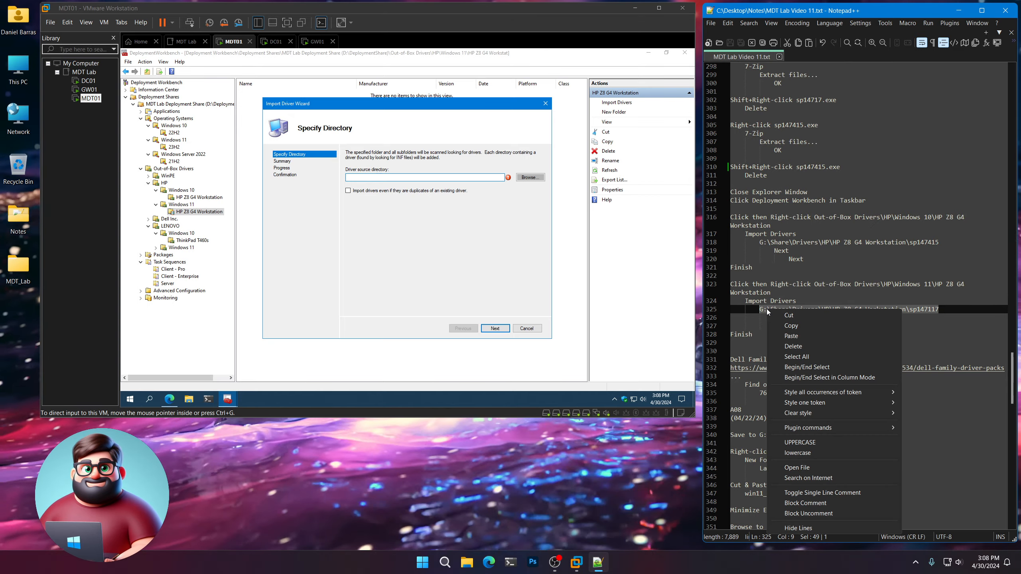
left_click(791, 326)
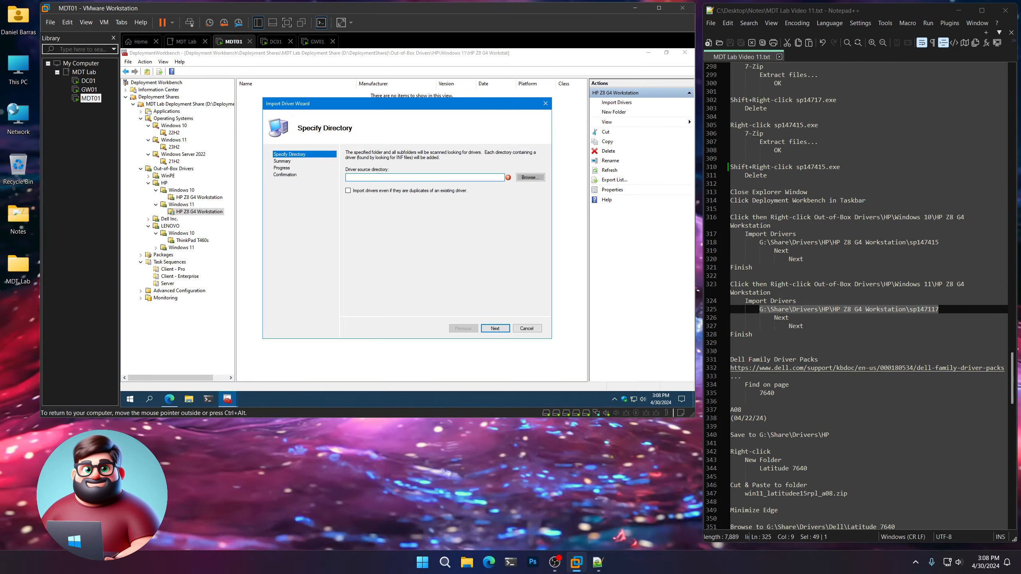
key("ctrl+v")
left_click(495, 328)
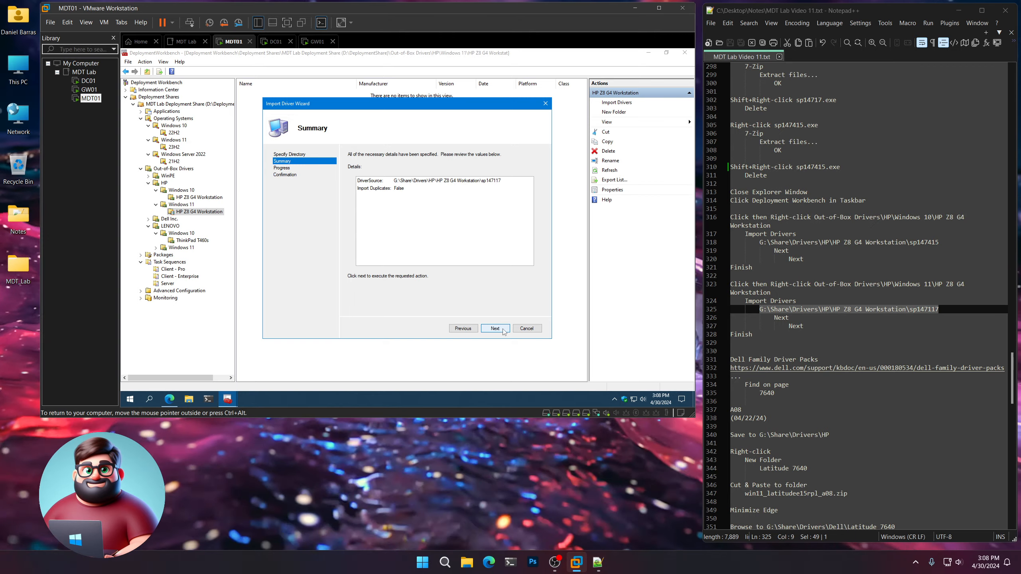
left_click(502, 329)
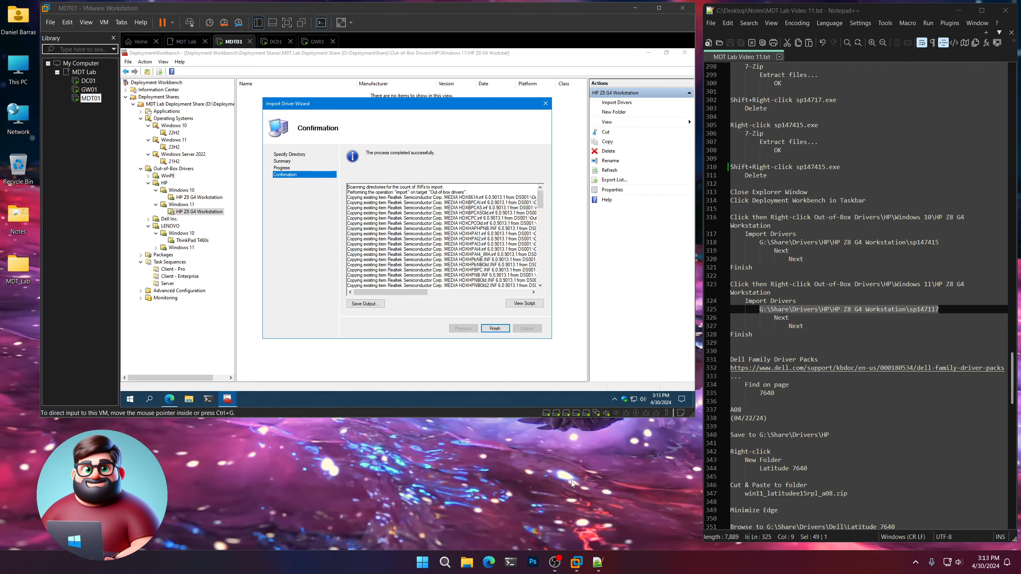
Step: Finish the Import Driver Wizard for the Windows 11 drivers and move on to the Dell Family Driver Packs block of the notes
left_click(494, 329)
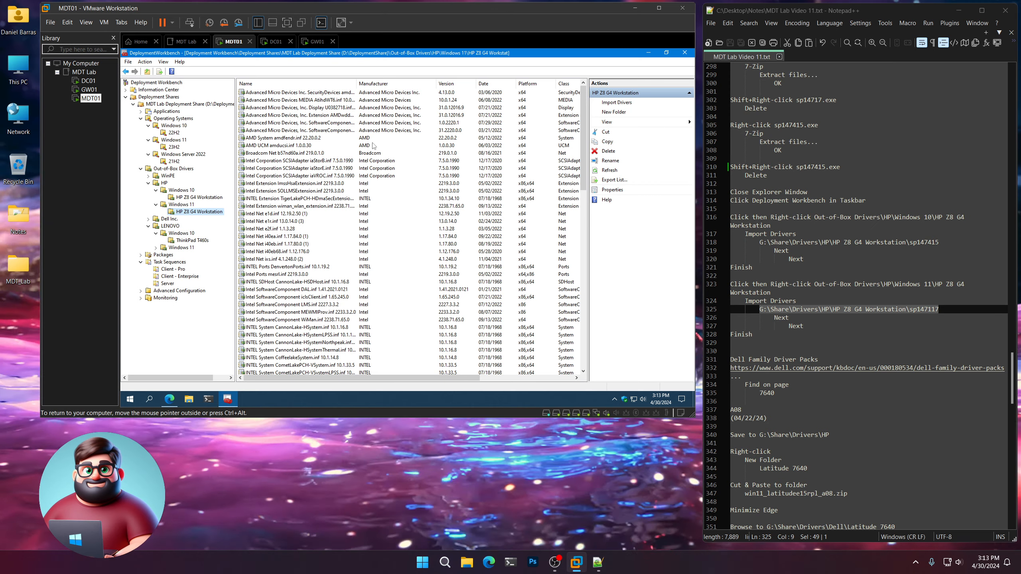
scroll(798, 235, "down", 6)
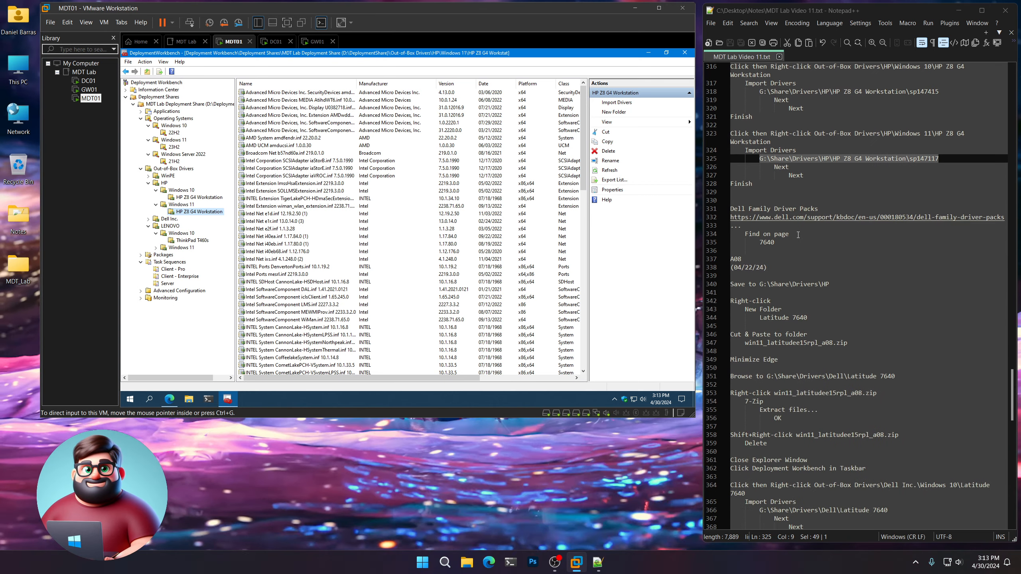
scroll(798, 235, "down", 1)
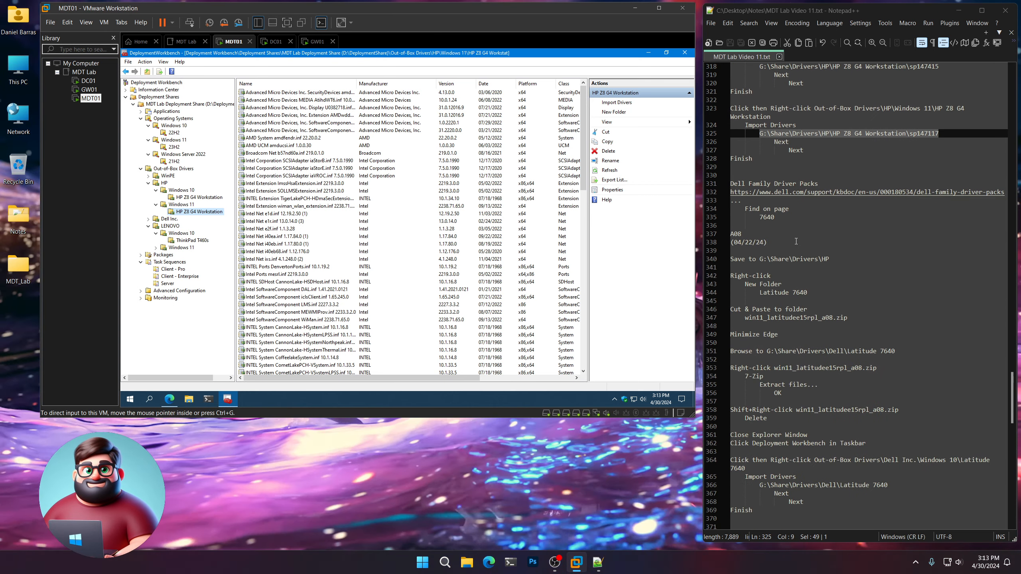
left_click(646, 53)
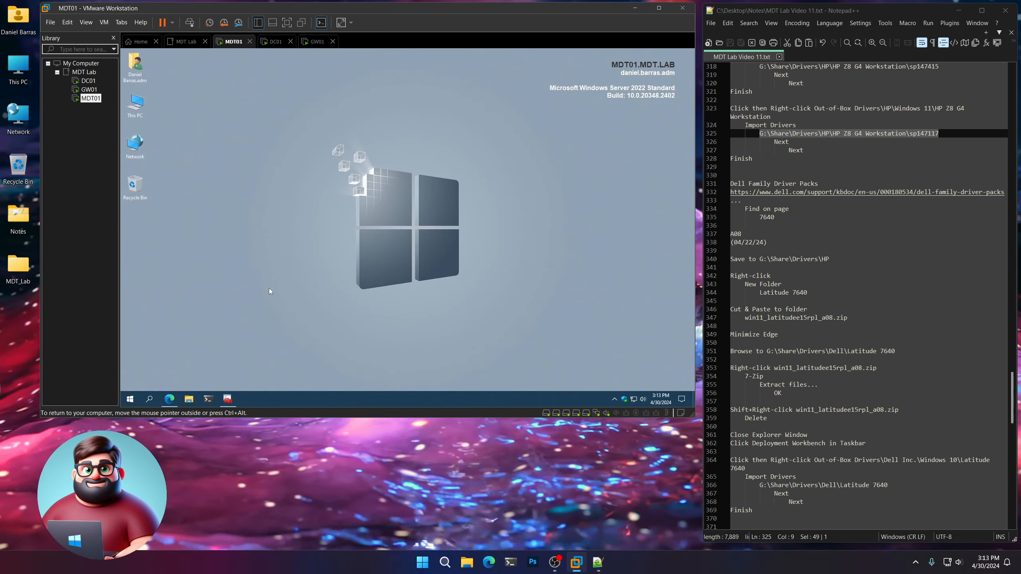
left_click(171, 398)
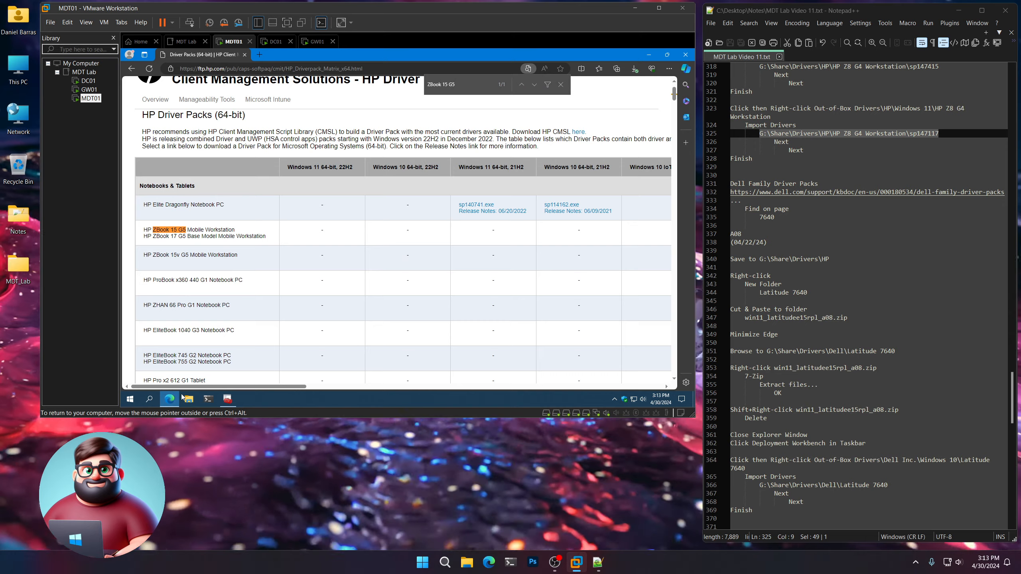
left_click(1005, 193)
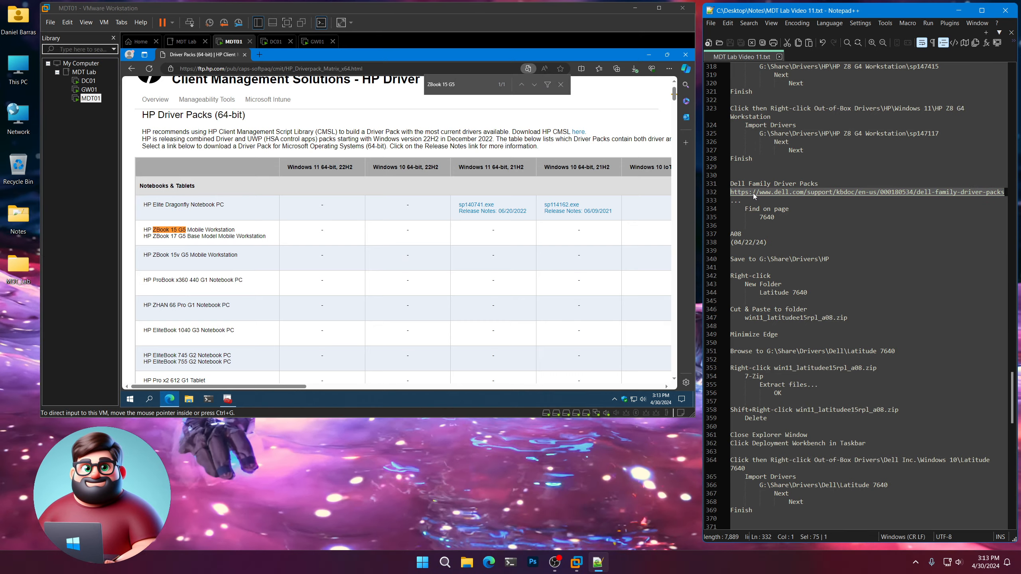
right_click(753, 193)
left_click(776, 209)
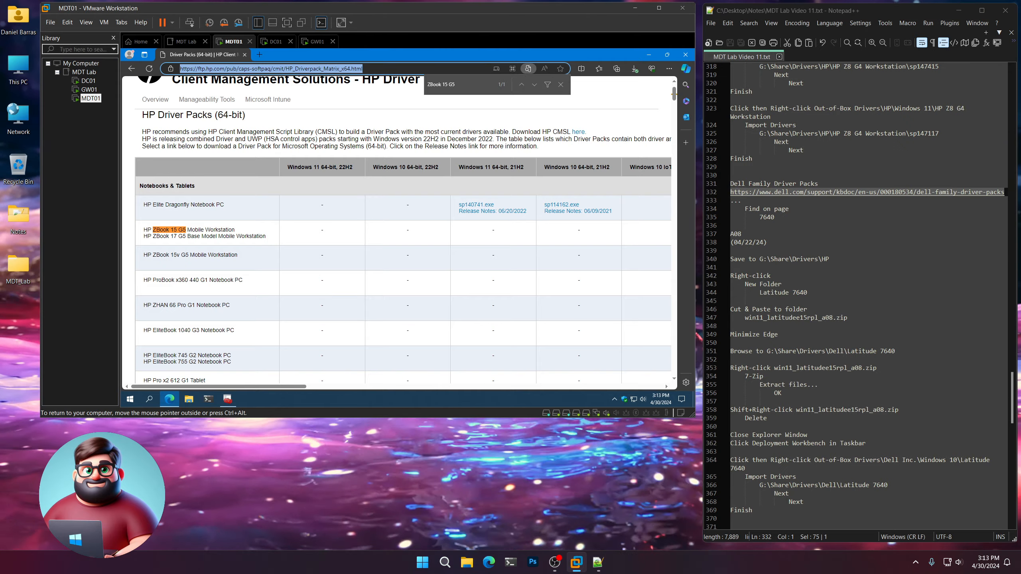
key("ctrl+v")
key("Return")
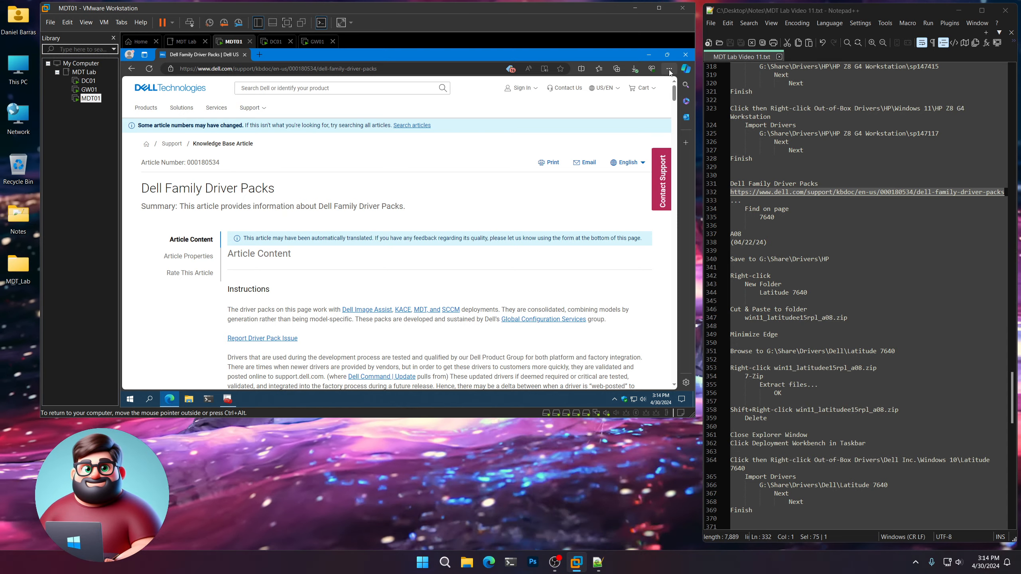
Step: Search the Dell driver packs page for 7640 and compare its row with the A08 (04/22/24) entry in the notes
left_click(669, 69)
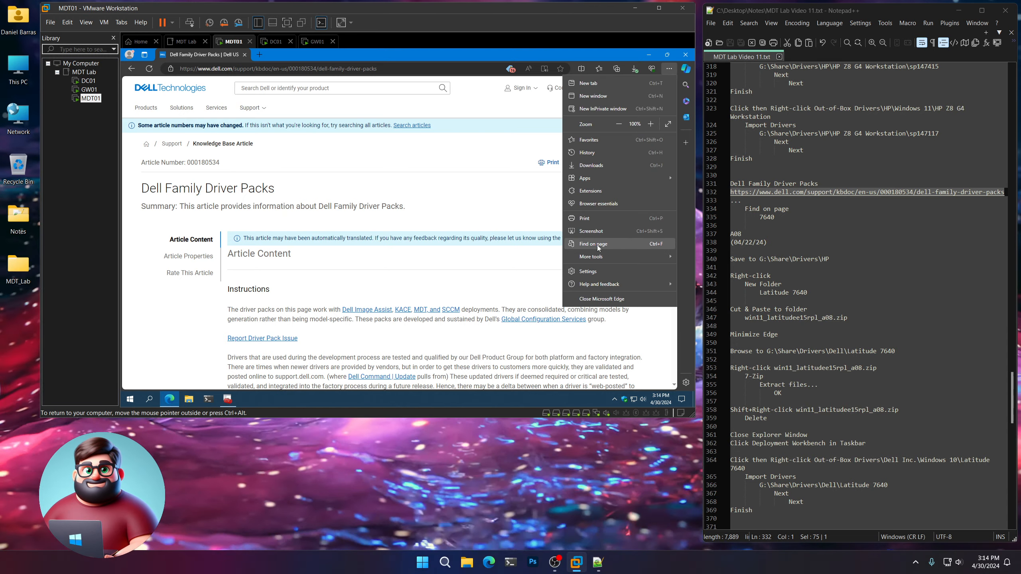
left_click(593, 244)
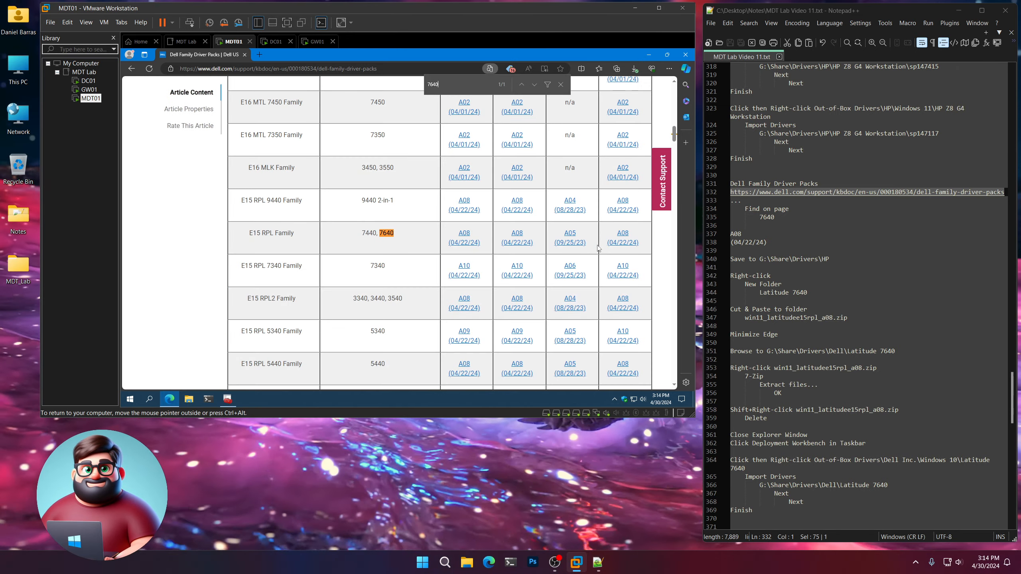
left_click_drag(774, 240, 728, 235)
left_click(424, 246)
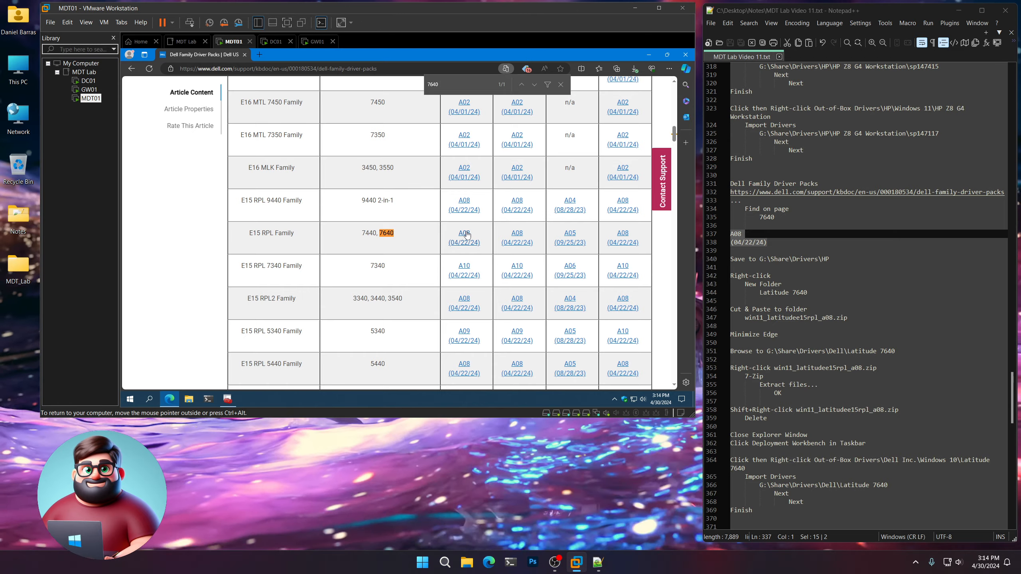
Step: Start downloading the Windows 11 (23H2) A08 pack for the 7640 and choose G:\Share\Drivers\Dell as the save folder
left_click(465, 234)
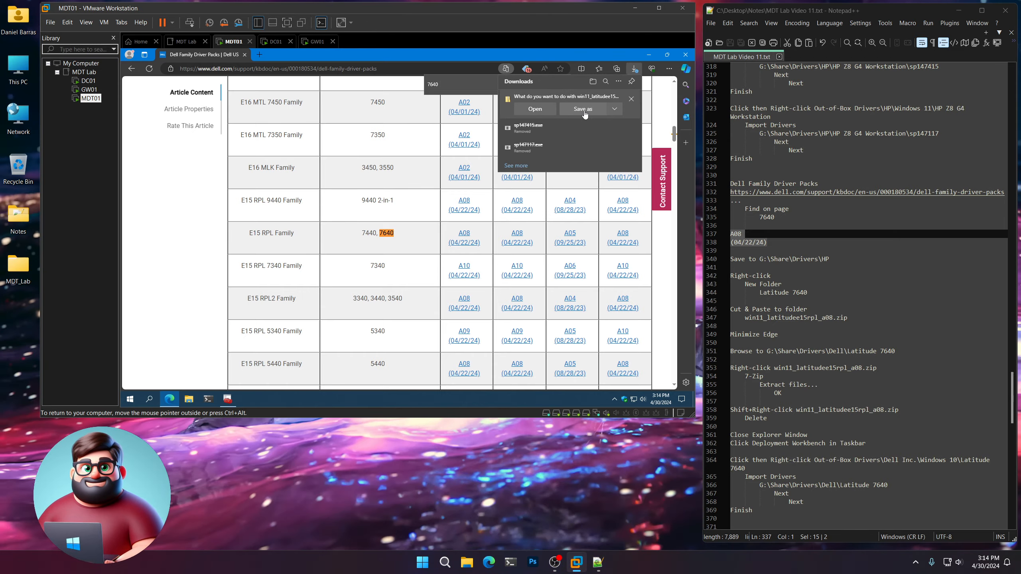
left_click(583, 109)
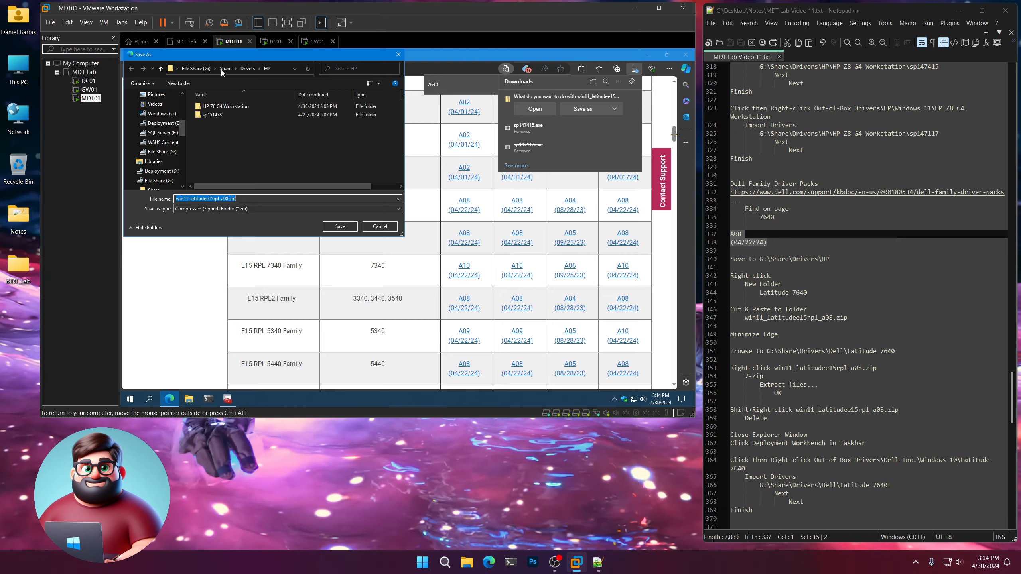
left_click(246, 69)
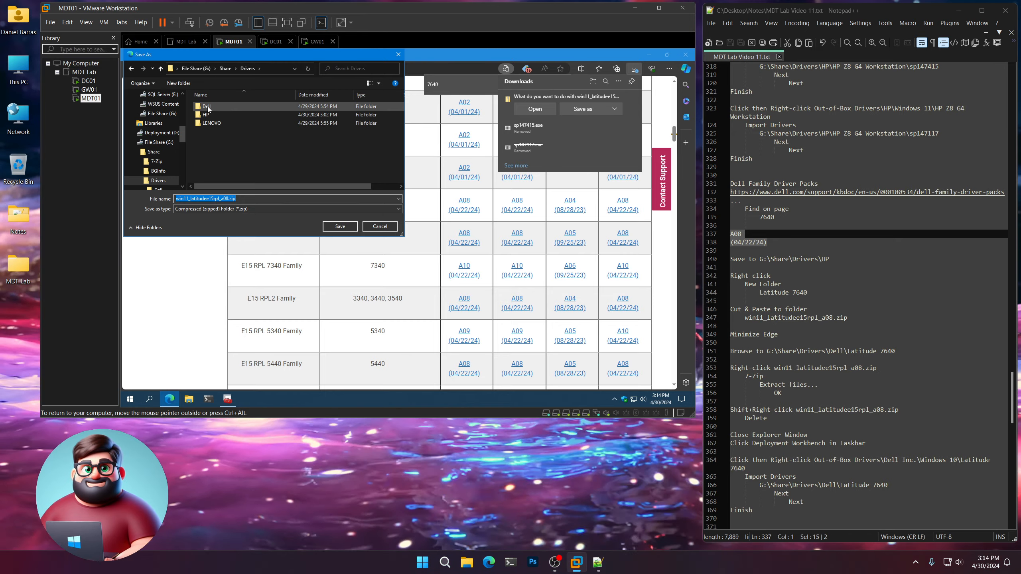
double_click(207, 106)
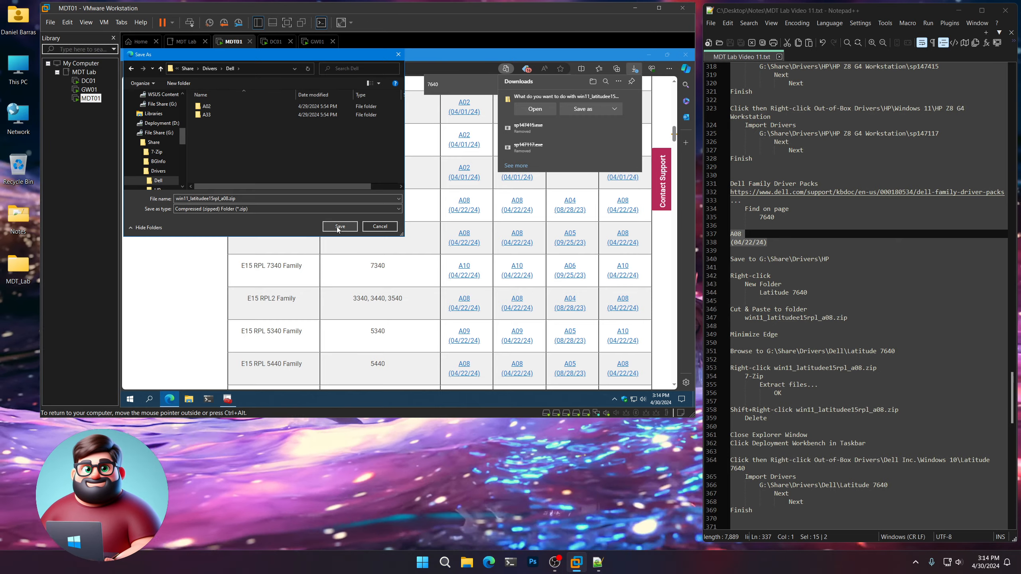
Step: Correct the save path in the notes to G:\Share\Drivers\Dell and save the notes file
double_click(825, 259)
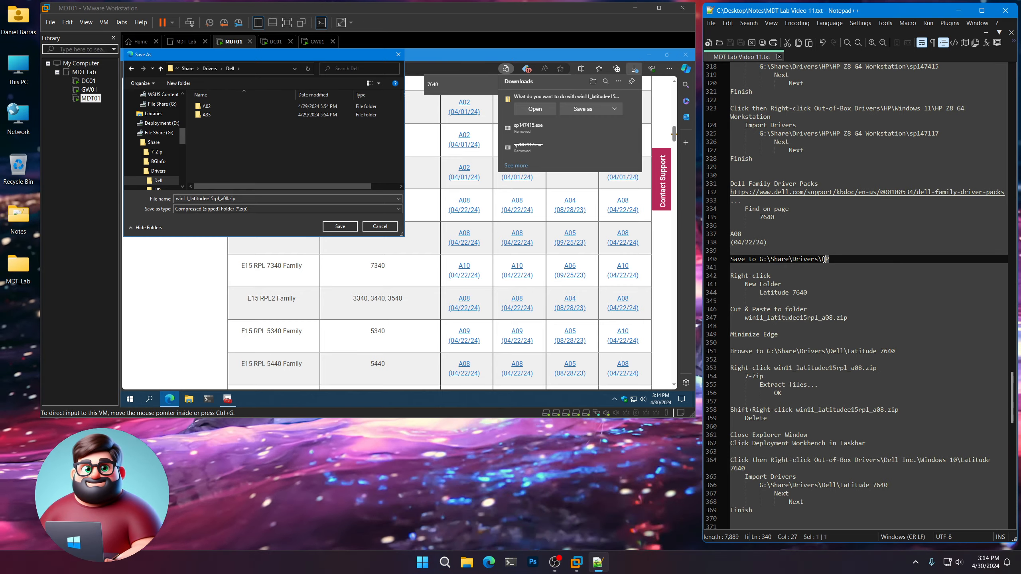
type("Dell")
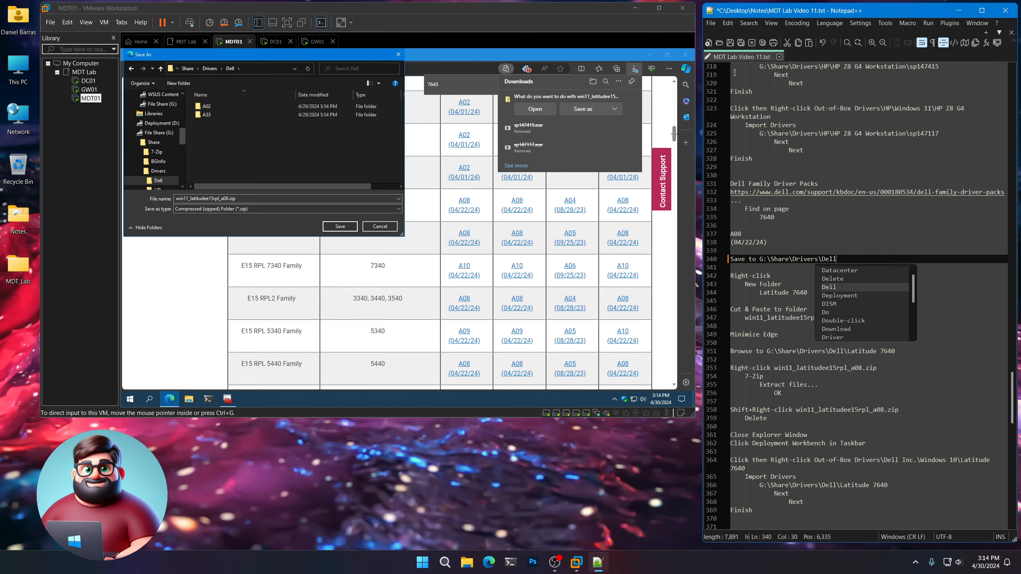
key("ctrl+s")
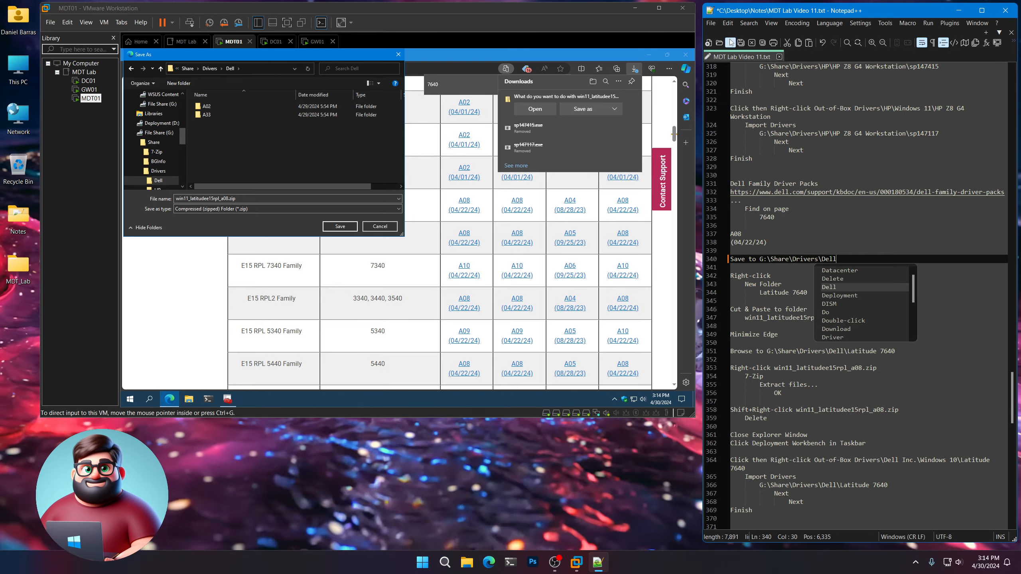
key("Escape")
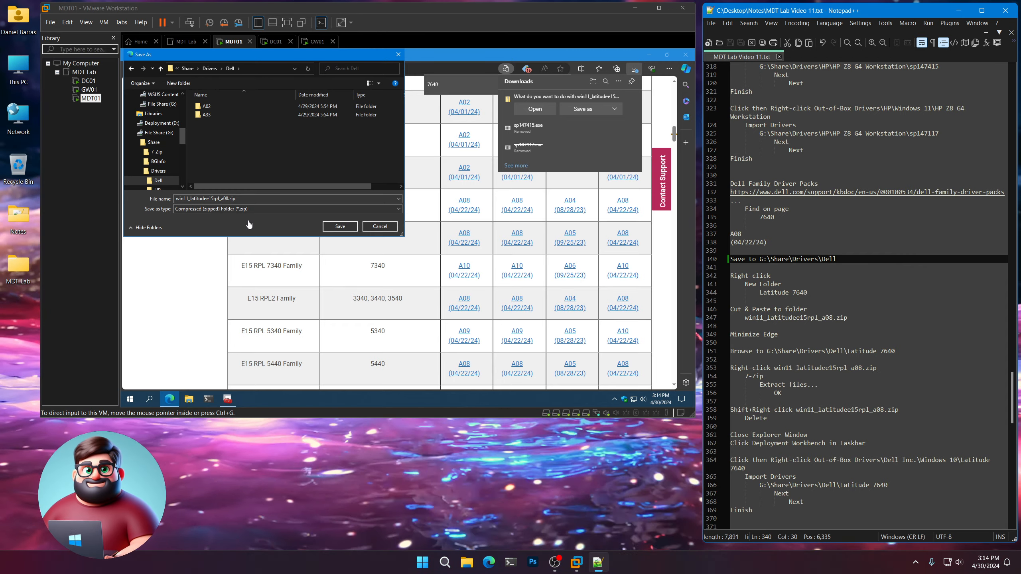
Step: Save win11_latitudee15rpl_a08.zip to the Dell folder and check the Windows version headings of the family packs table
left_click(354, 228)
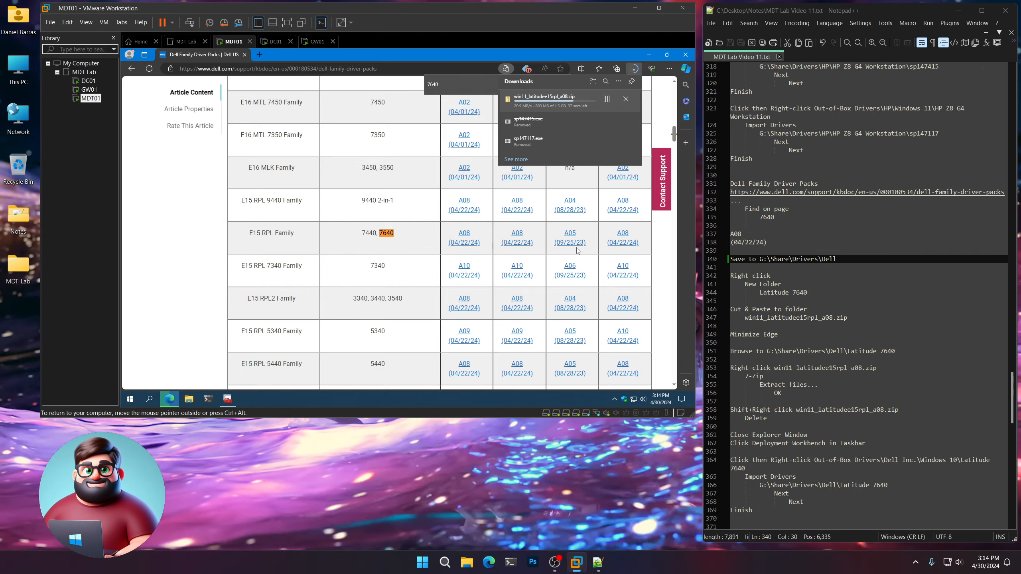
left_click(665, 296)
scroll(665, 296, "up", 5)
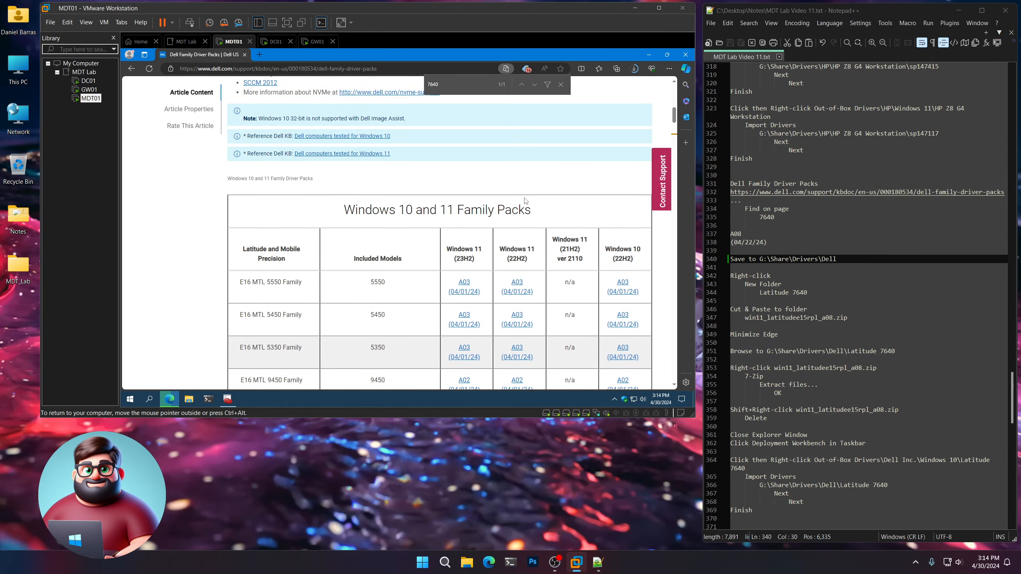
scroll(659, 276, "down", 7)
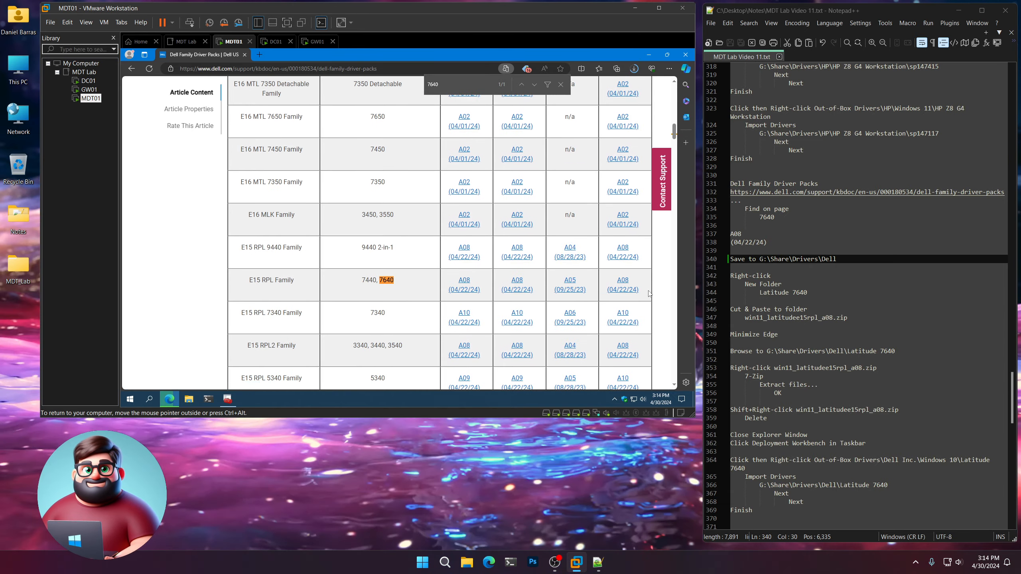
Step: Switch to Deployment Workbench and expand Out-of-Box Drivers\Dell Inc. with its Windows 10 and Windows 11 folders
left_click(647, 55)
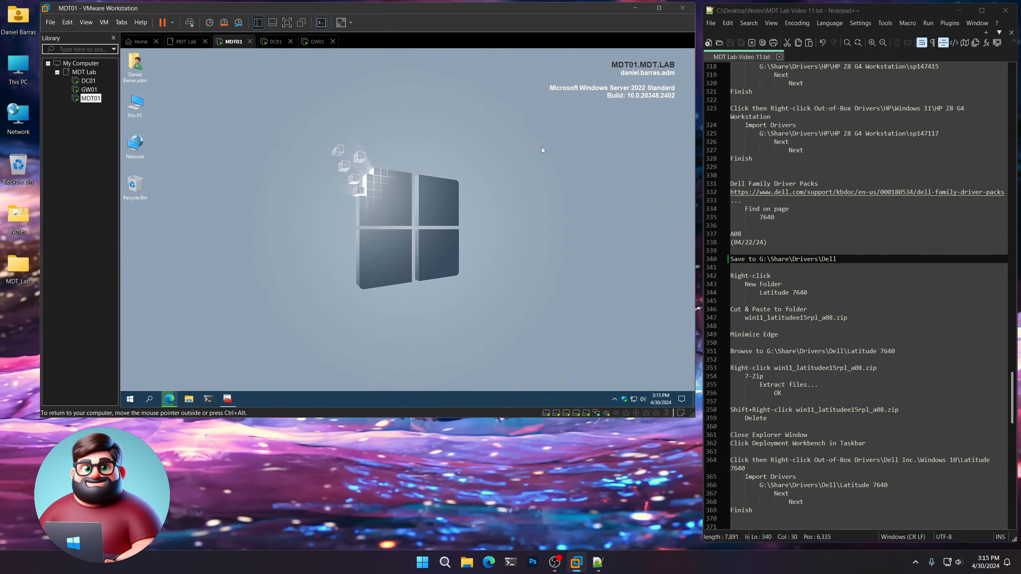
left_click(228, 399)
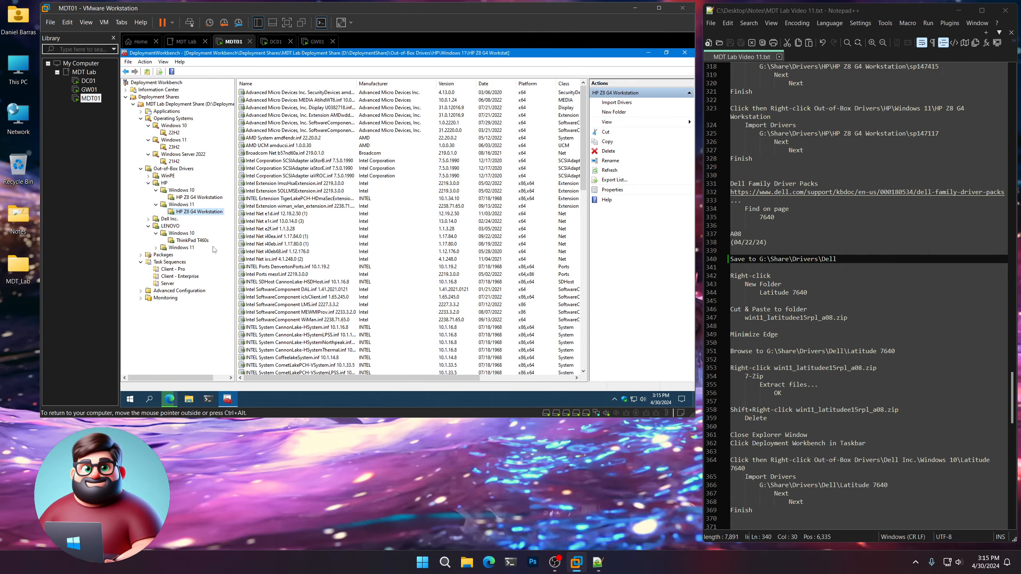
left_click(149, 220)
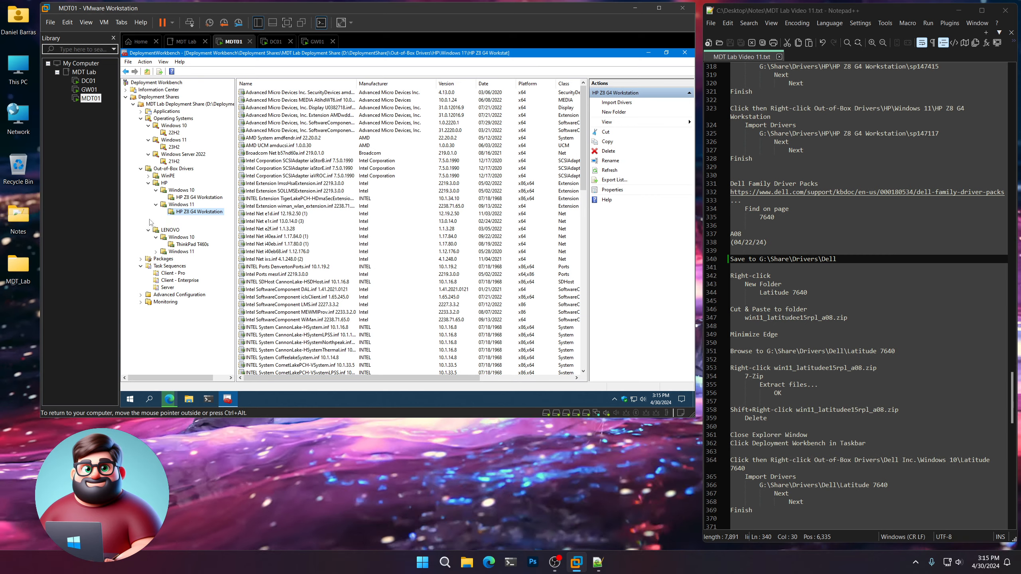
left_click(156, 226)
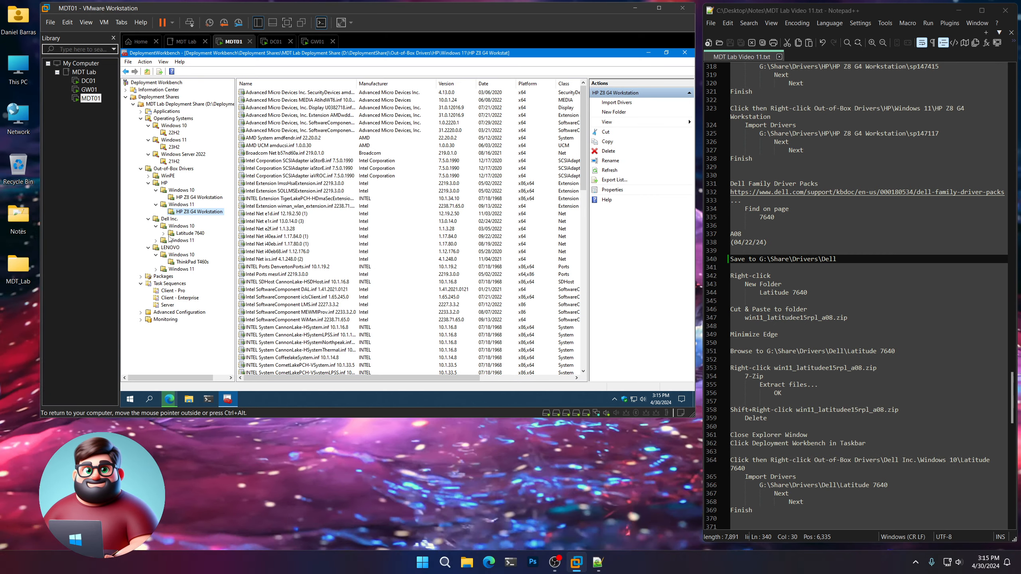
left_click(155, 240)
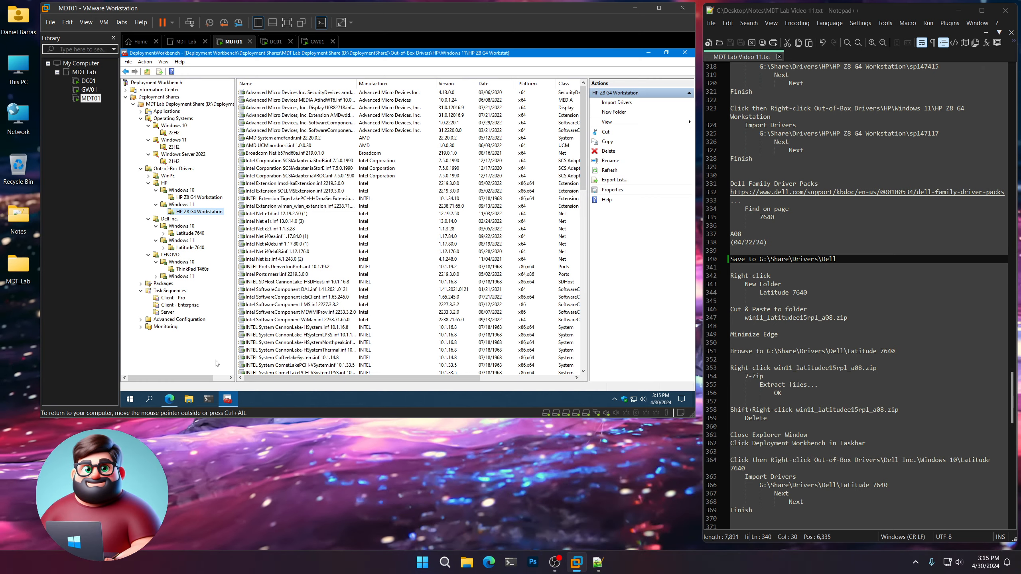
Step: Minimize Edge and Deployment Workbench, and browse to G:\Share\Drivers\Dell in File Explorer
left_click(169, 398)
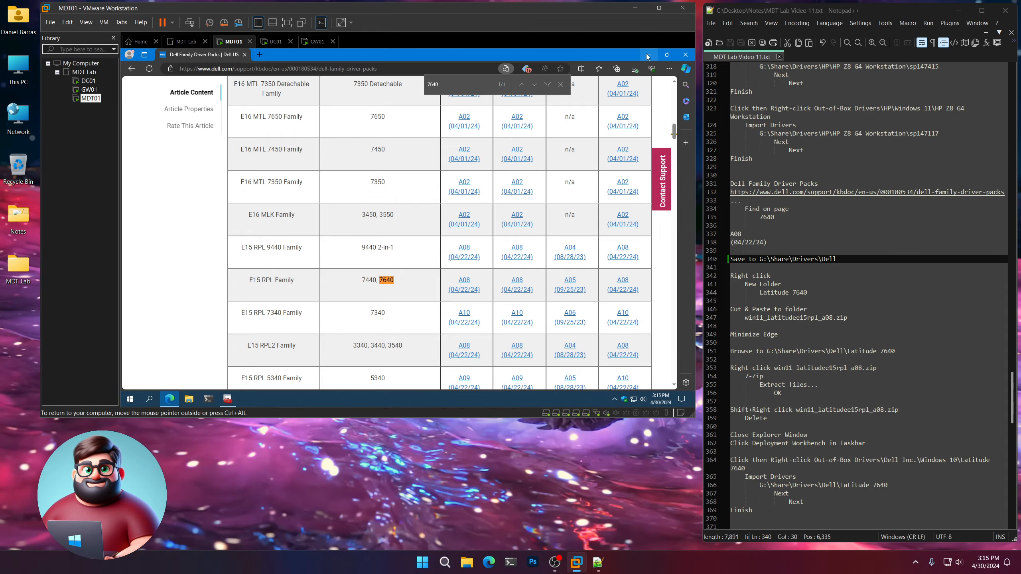
left_click(648, 57)
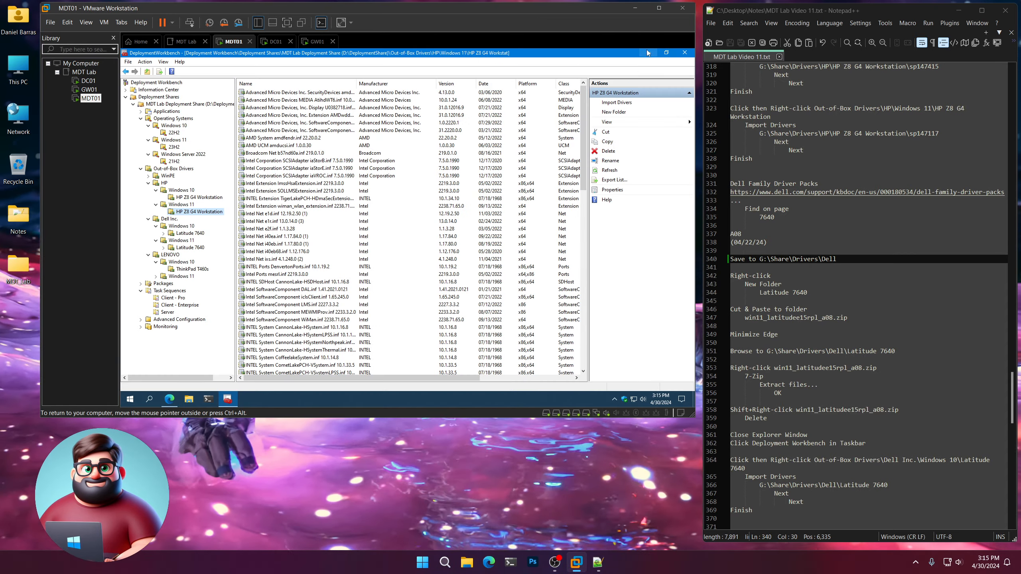
left_click(647, 53)
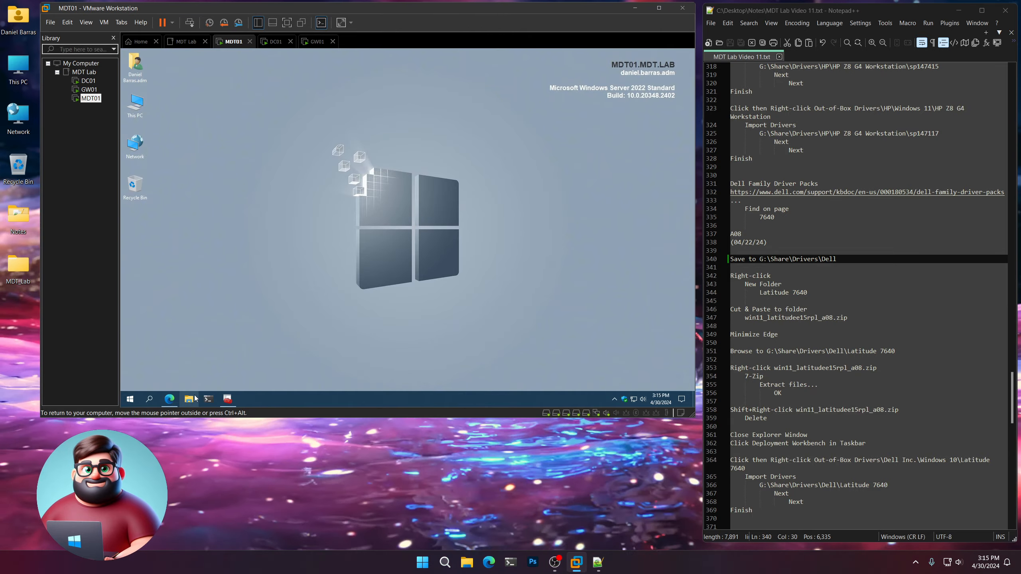
left_click(195, 399)
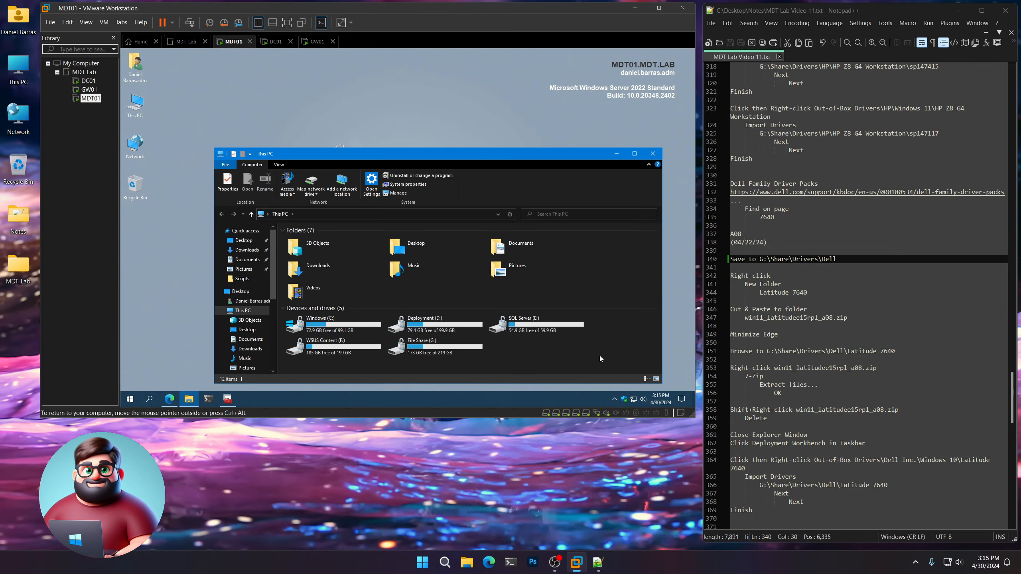
double_click(435, 350)
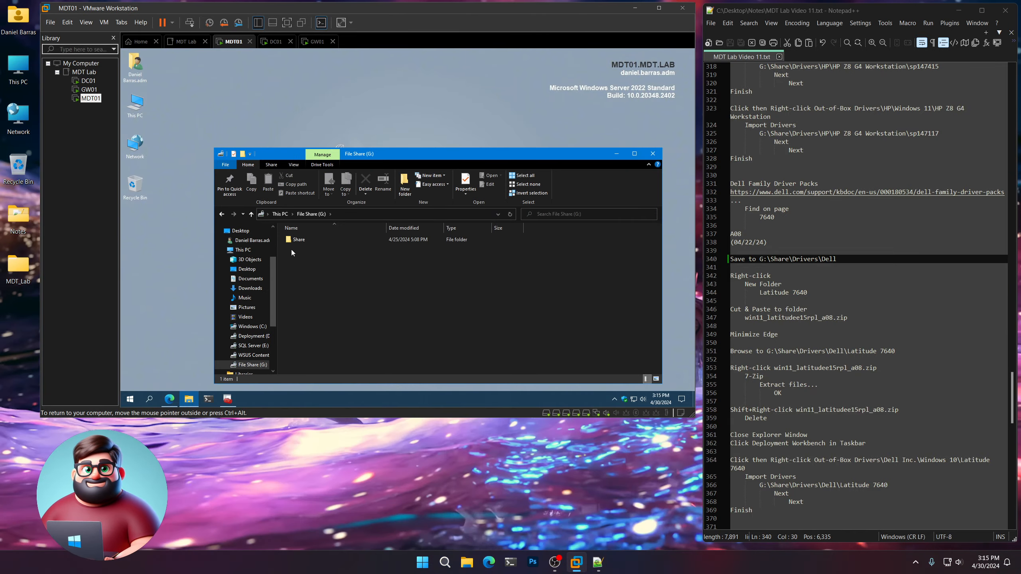
left_click(298, 240)
double_click(299, 239)
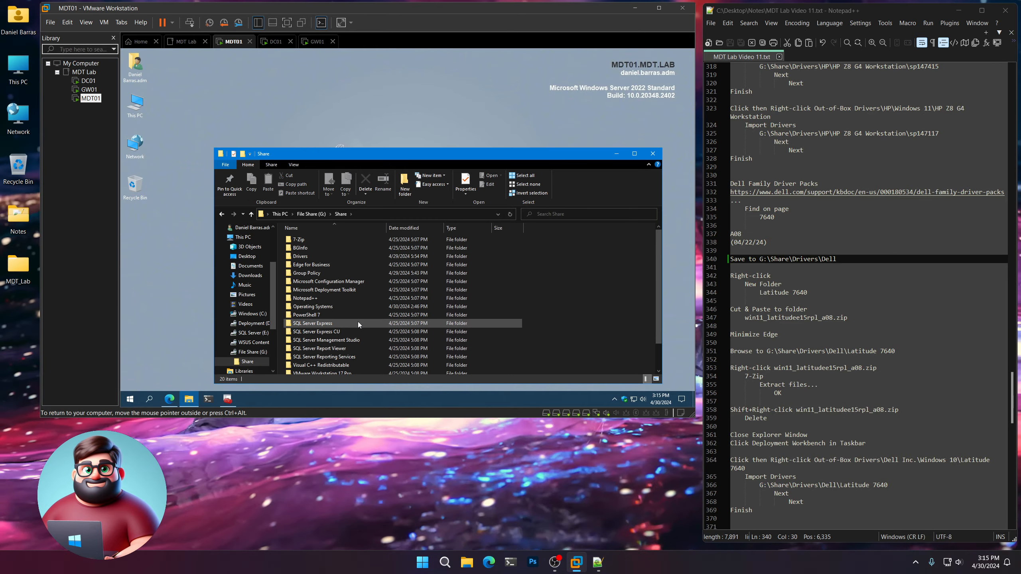
double_click(300, 256)
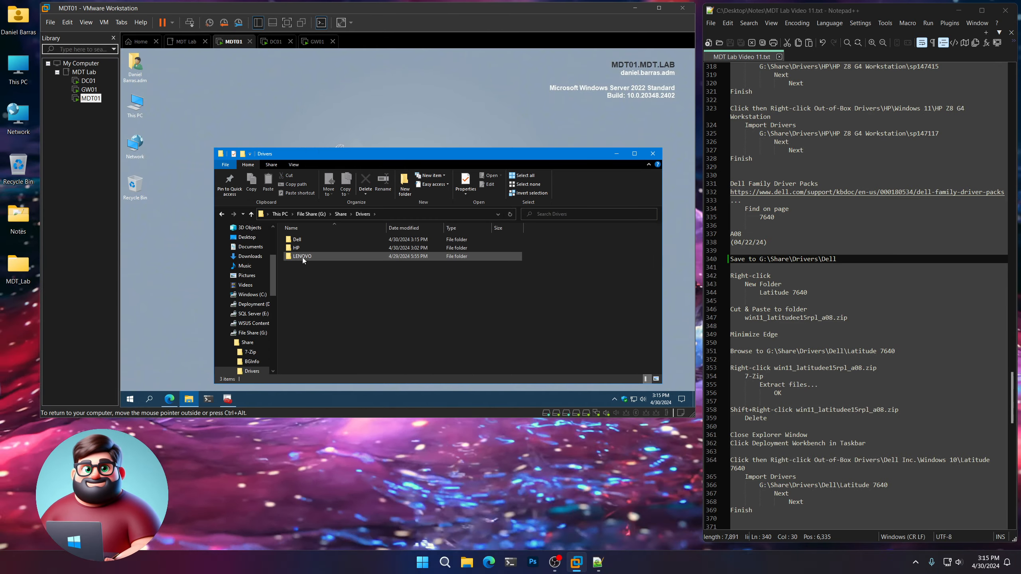
double_click(296, 240)
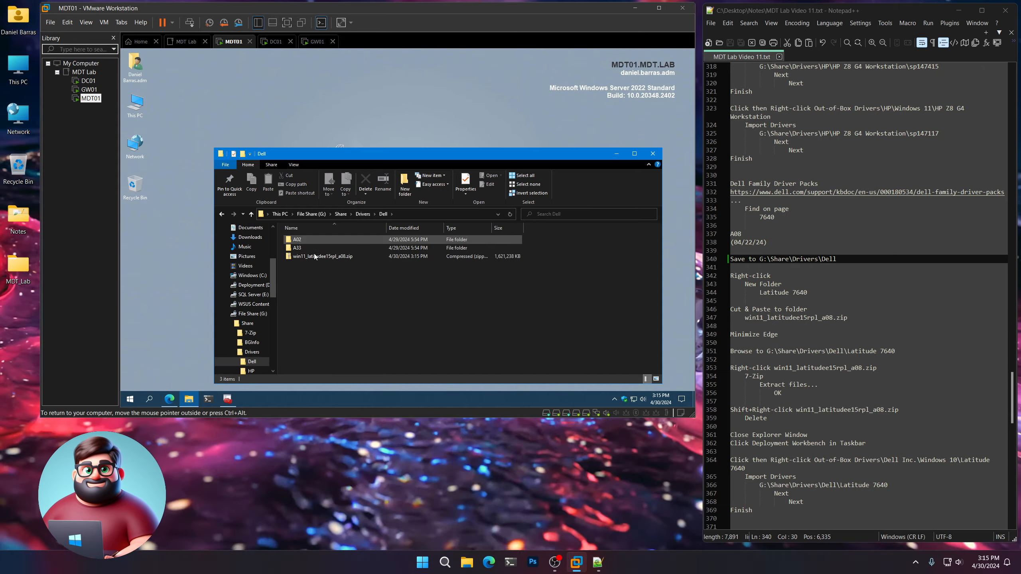
Step: Create a folder in G:\Share\Drivers\Dell and name it Latitude 7640, copying the name from the notes
right_click(333, 281)
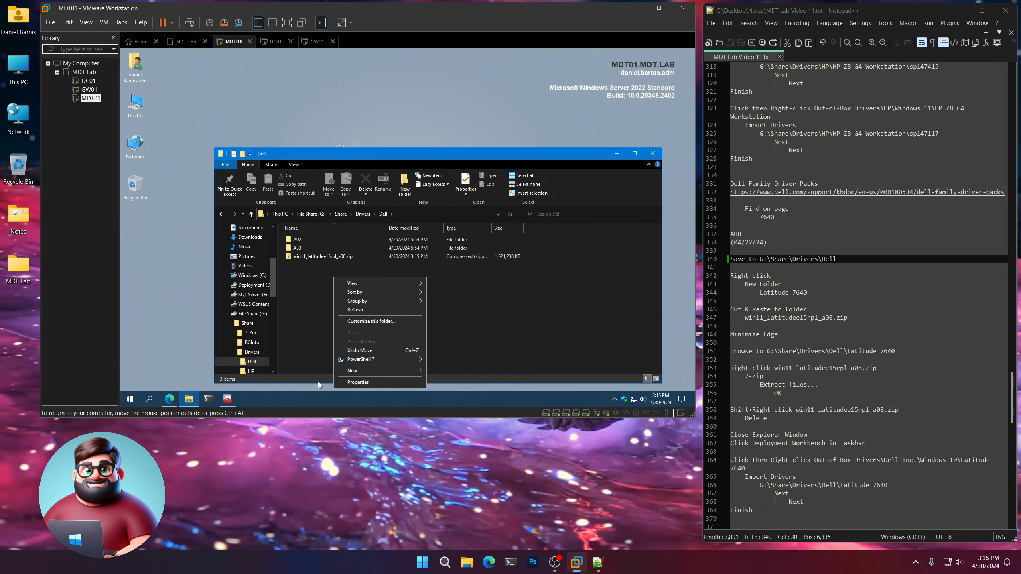
mouse_move(355, 372)
left_click(442, 370)
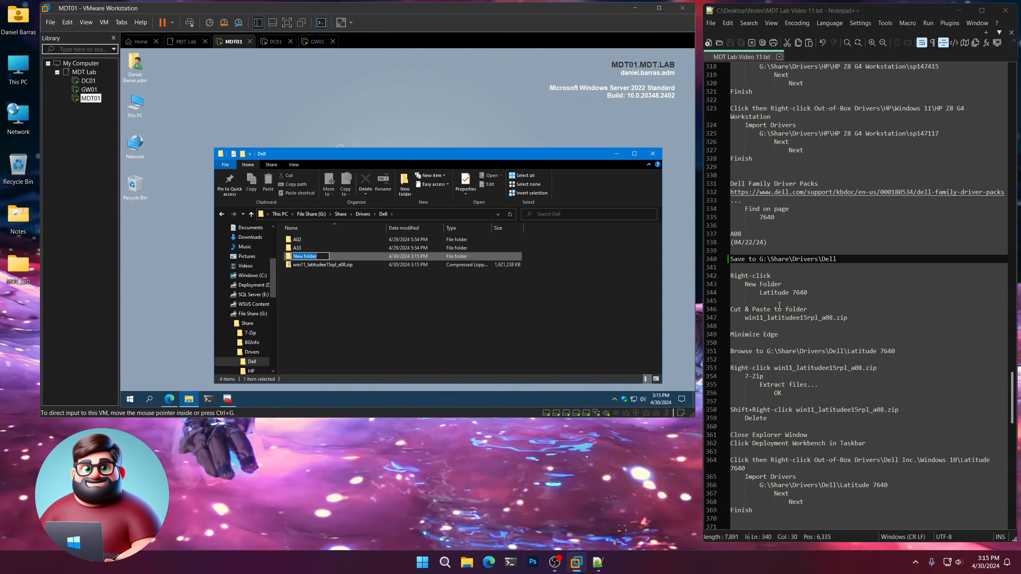
left_click_drag(811, 289, 760, 292)
key("ctrl+c")
right_click(785, 295)
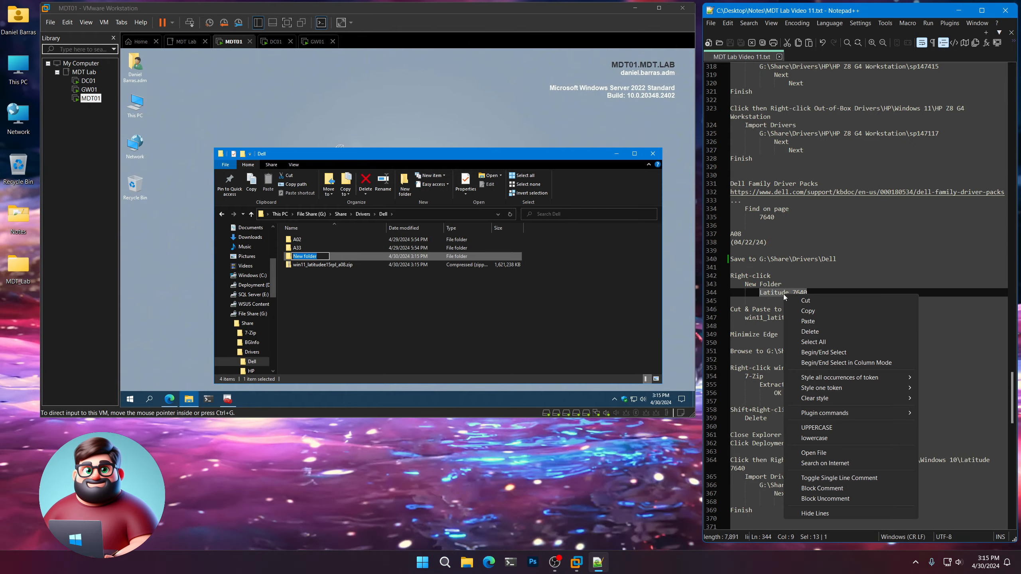
left_click(805, 311)
key("ctrl+v")
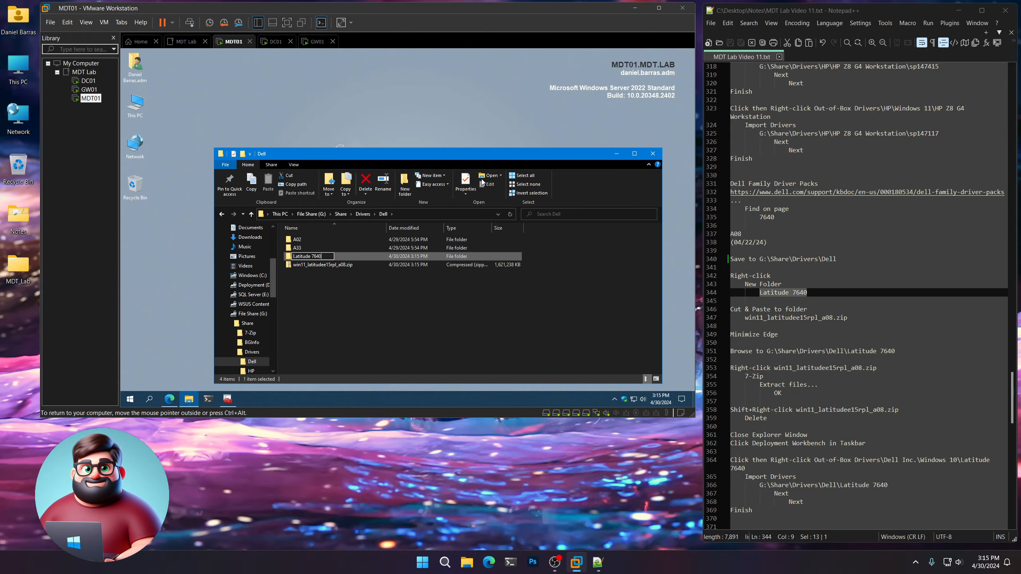
left_click(353, 327)
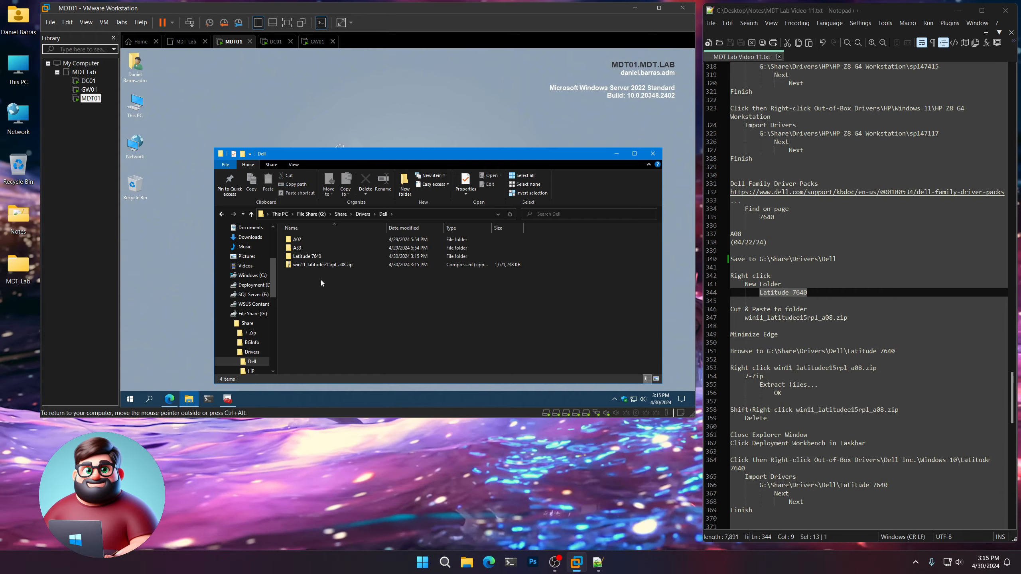
Step: Move win11_latitudee15rpl_a08.zip into the Latitude 7640 folder and open that folder
right_click(320, 265)
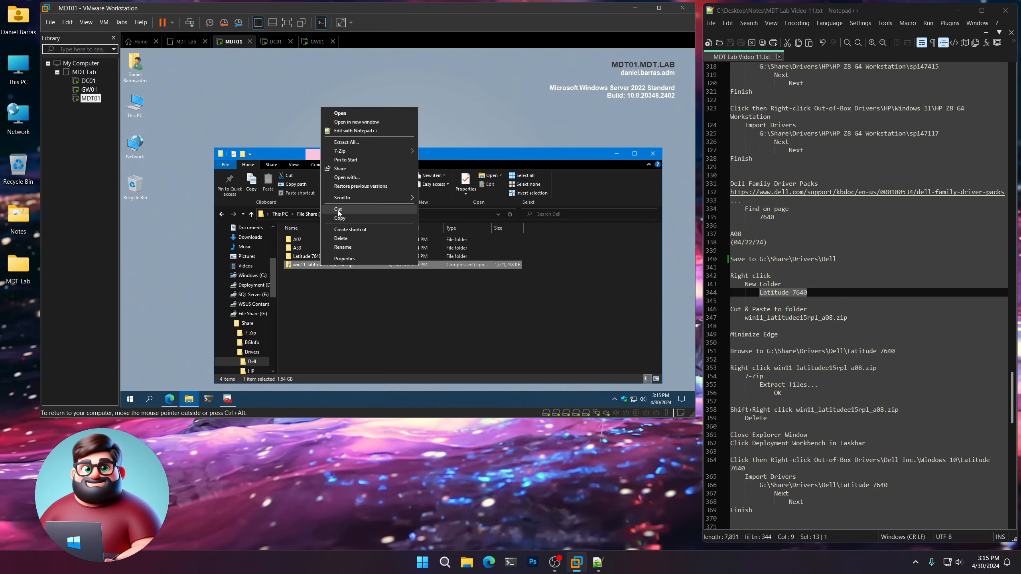
left_click(341, 209)
right_click(315, 256)
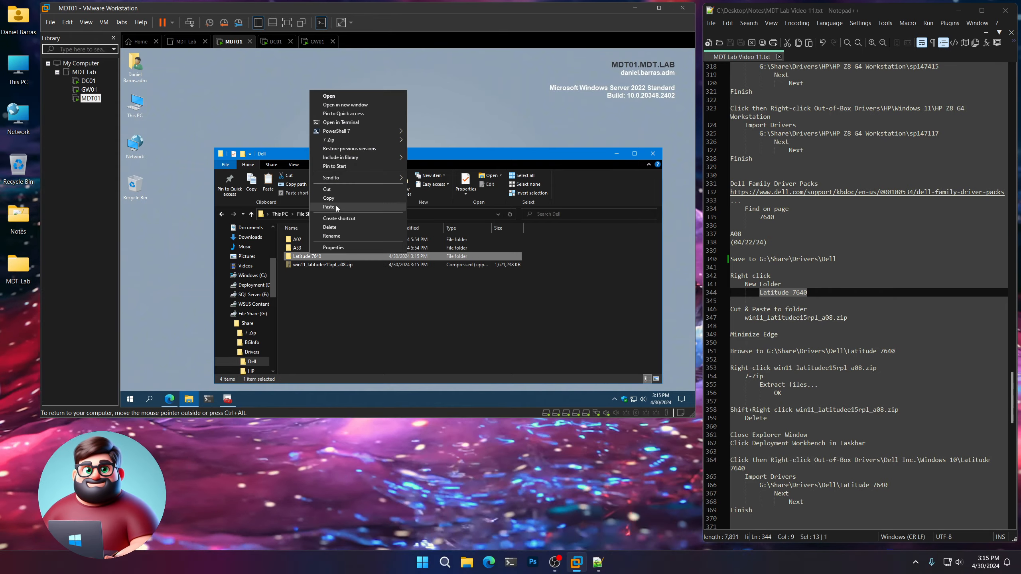
left_click(336, 206)
double_click(309, 257)
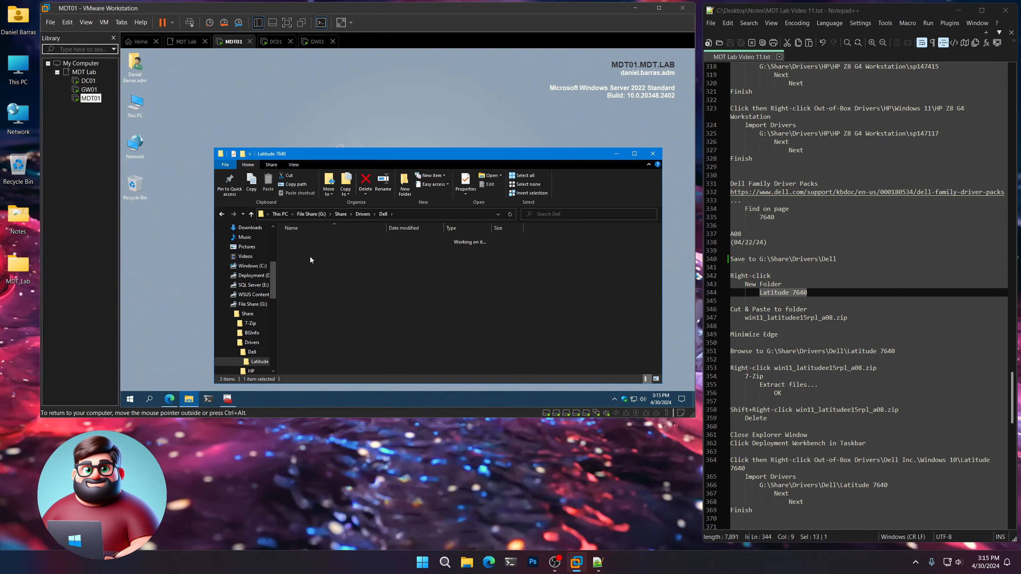
Step: Extract win11_latitudee15rpl_a08.zip with 7-Zip's Extract files option, keeping the default destination in the Latitude 7640 folder
scroll(830, 256, "down", 5)
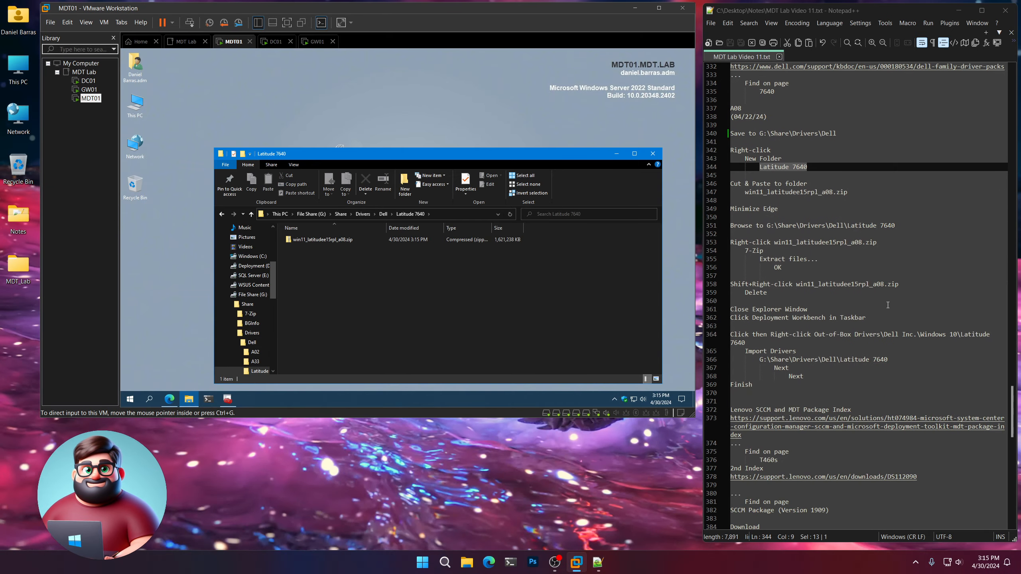
left_click_drag(877, 242, 730, 243)
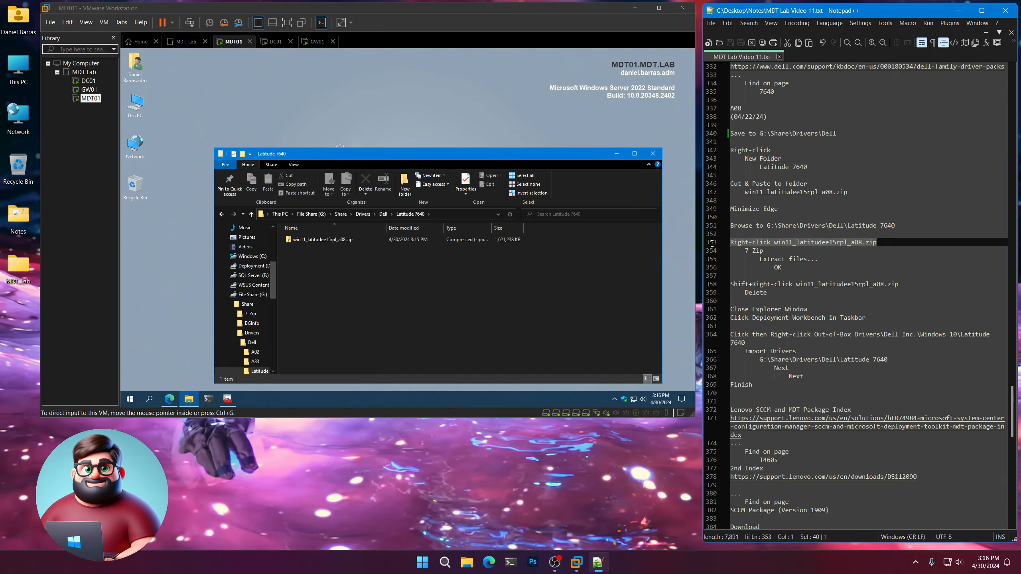
right_click(336, 239)
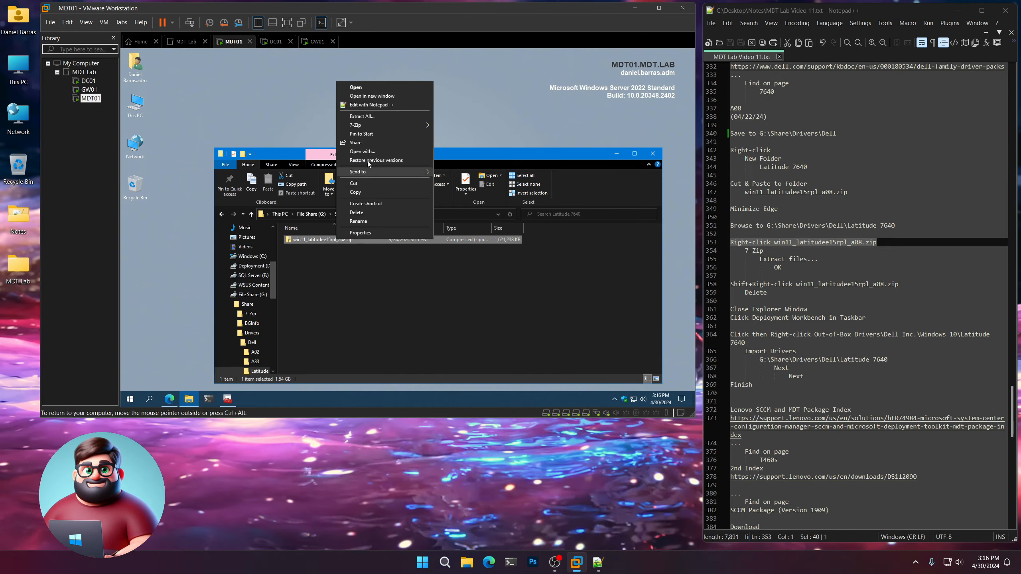
mouse_move(370, 123)
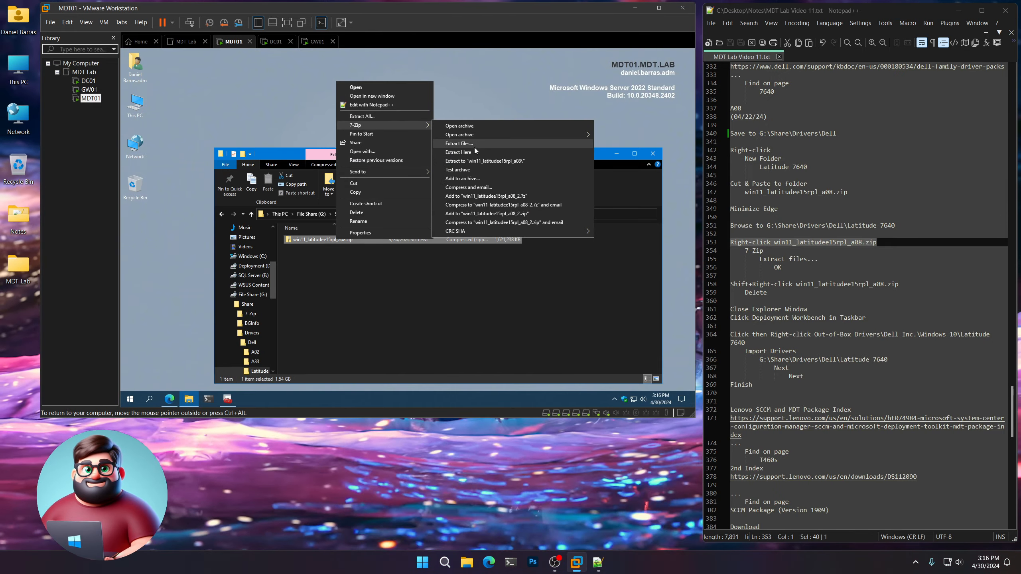
left_click(473, 147)
left_click(401, 273)
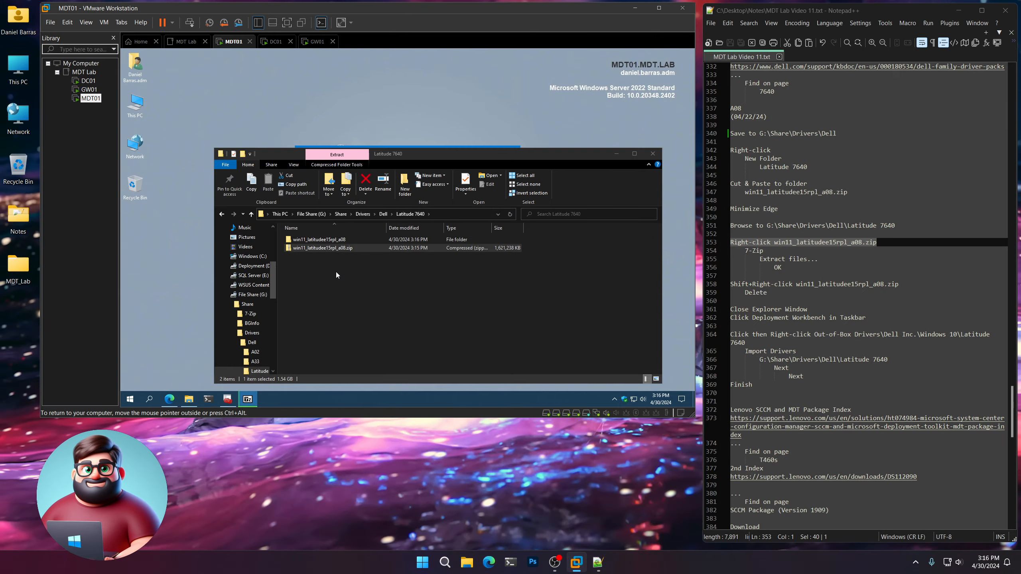
Step: Wait for the extraction to finish and permanently delete win11_latitudee15rpl_a08.zip from the Latitude 7640 folder
right_click(324, 249, "shift")
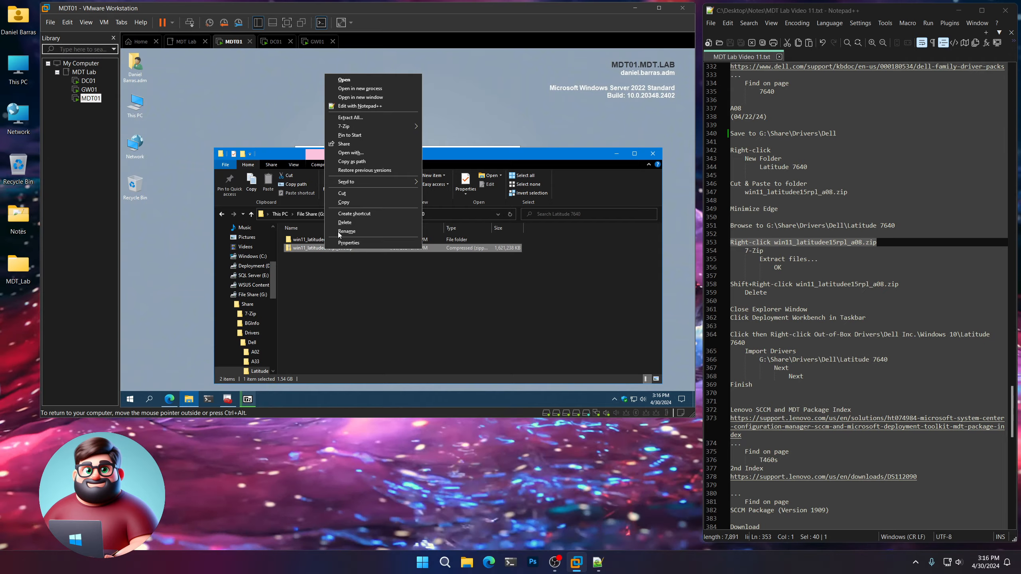
left_click(285, 380)
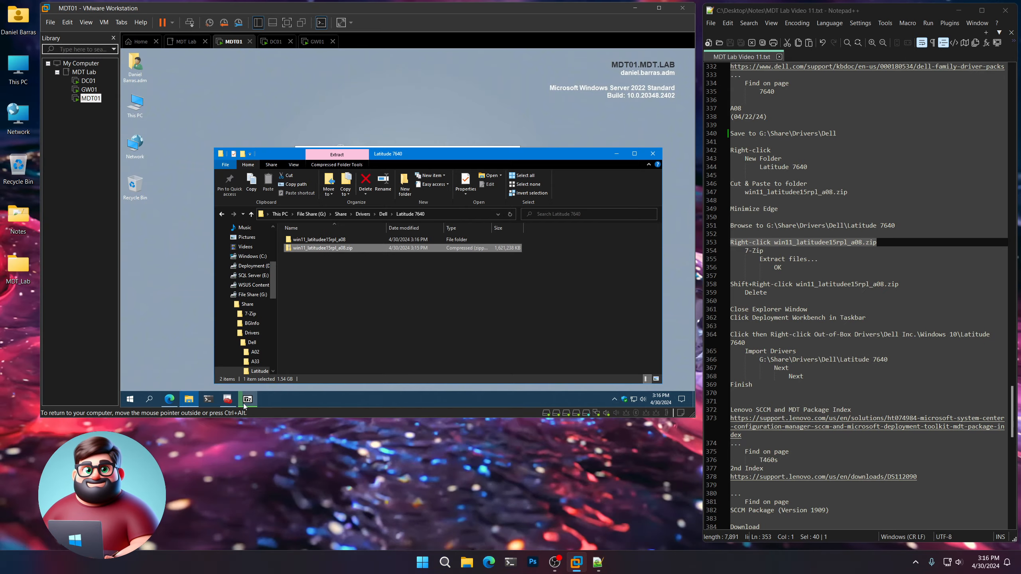
left_click_drag(402, 151, 257, 77)
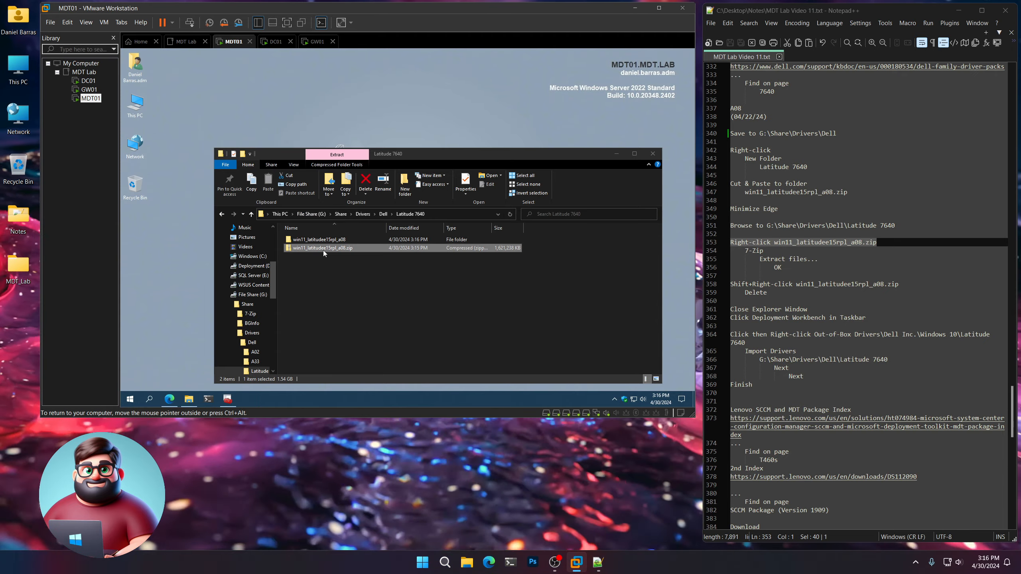
right_click(325, 248, "shift")
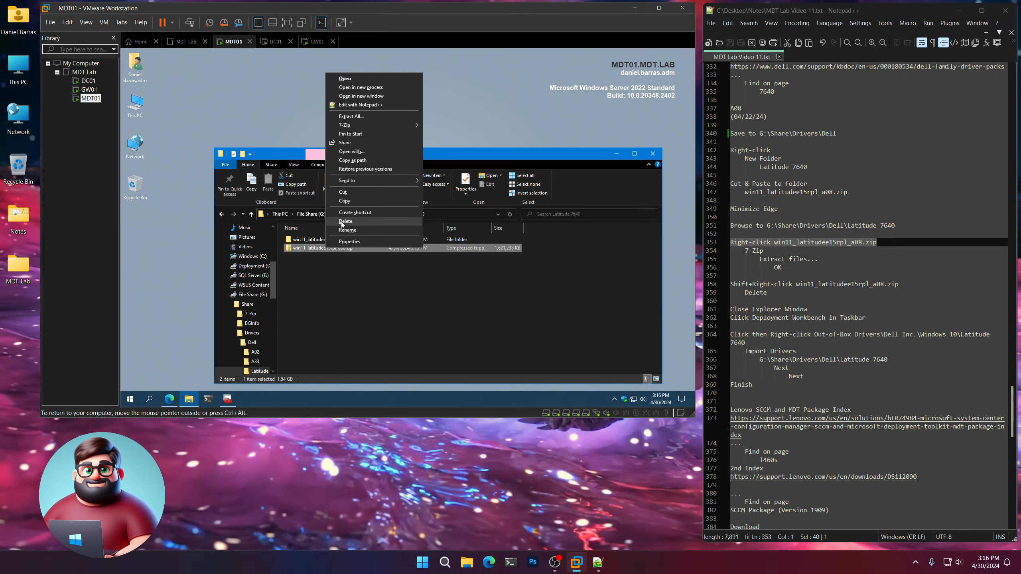
left_click(342, 222)
left_click(439, 255)
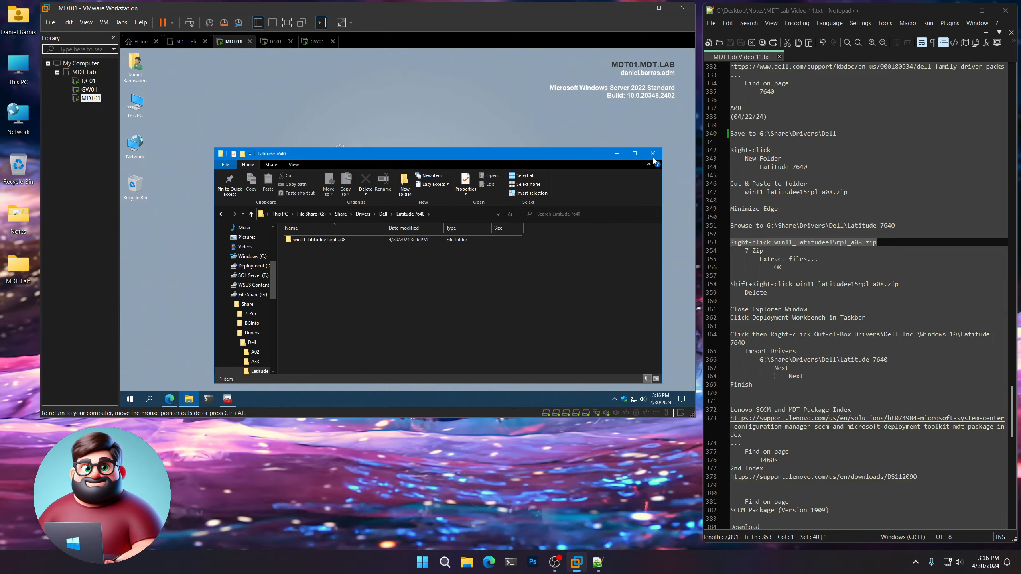
Step: Close File Explorer, switch to Deployment Workbench and start Import Drivers on Out-of-Box Drivers\Dell Inc.\Windows 10\Latitude 7640
left_click(653, 155)
left_click(227, 399)
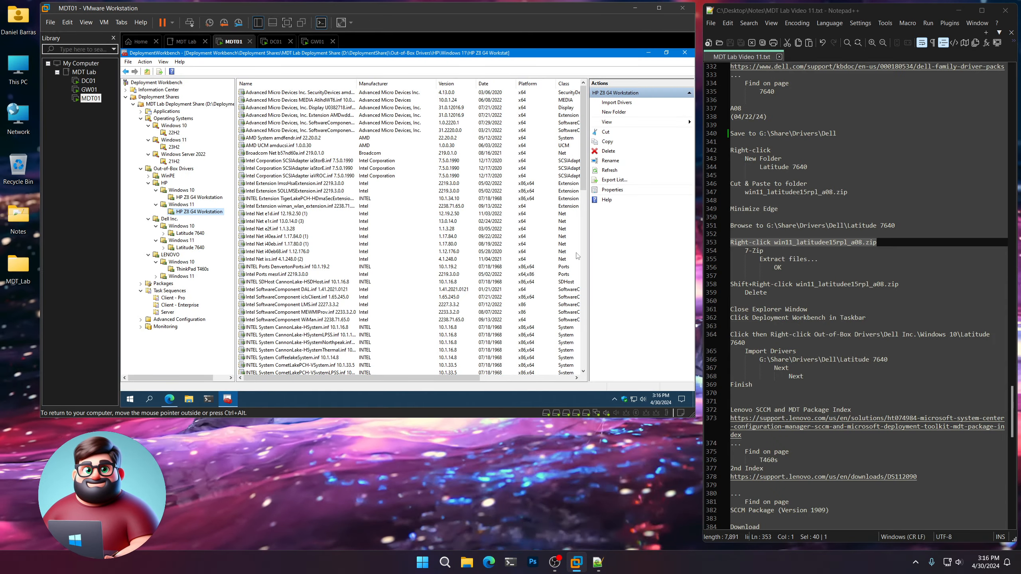
scroll(797, 284, "down", 5)
left_click(992, 208)
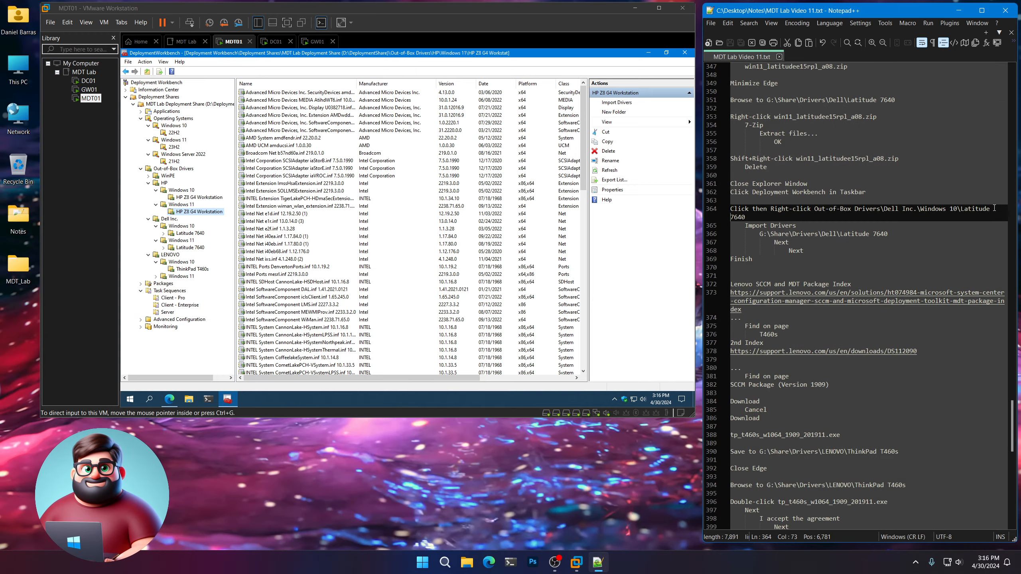
left_click(200, 240)
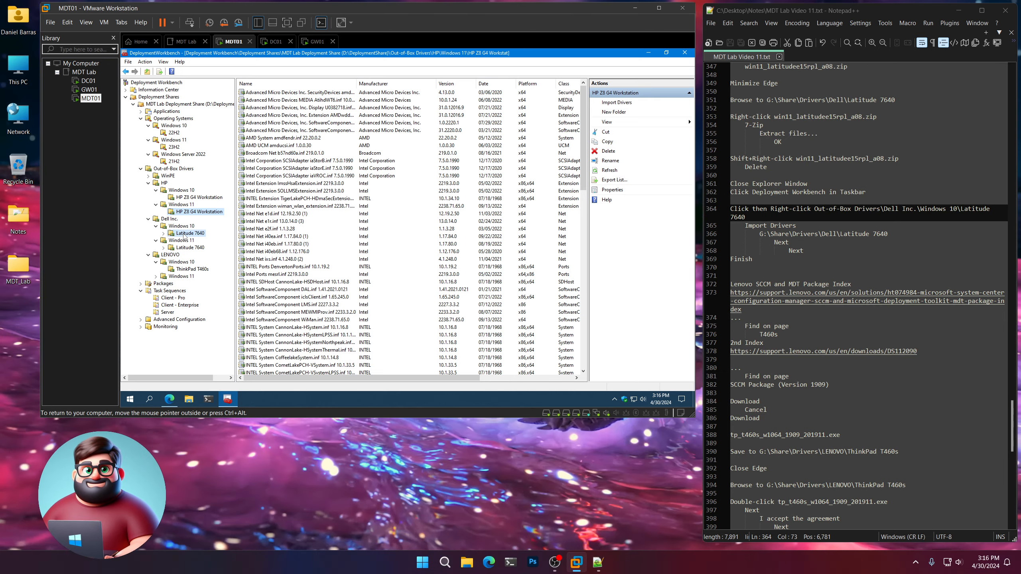
right_click(185, 236)
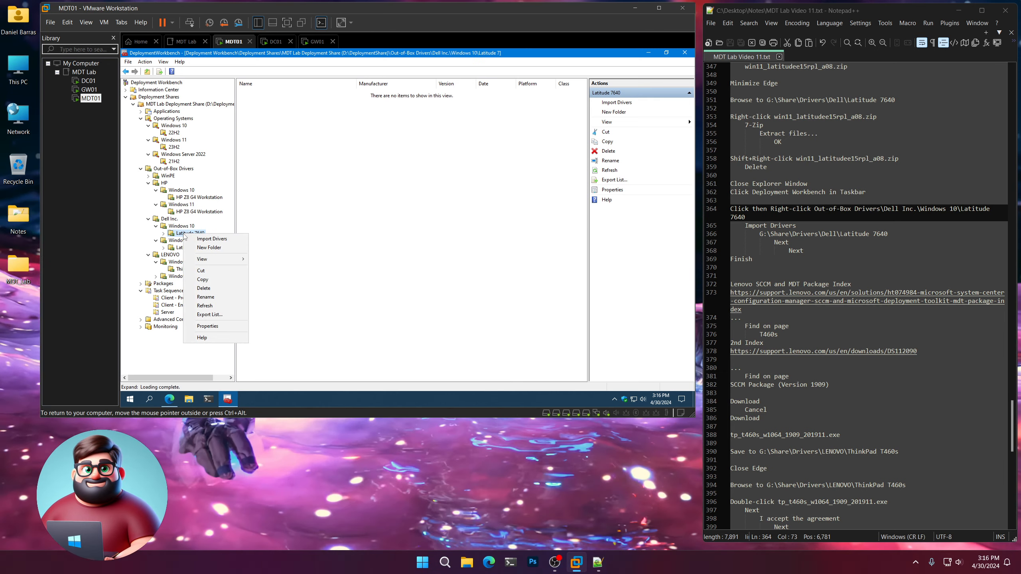
left_click(212, 240)
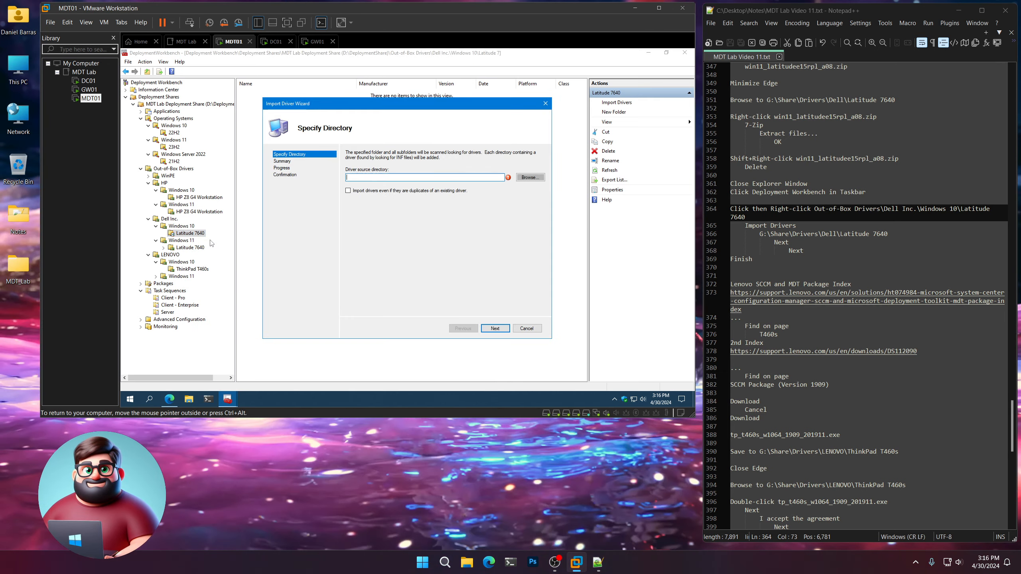
Step: Try splitting the notes line after "Out-of-Box Drivers" so the \Dell Inc.\Windows 10\Latitude 7640 path gets its own line
left_click(985, 211)
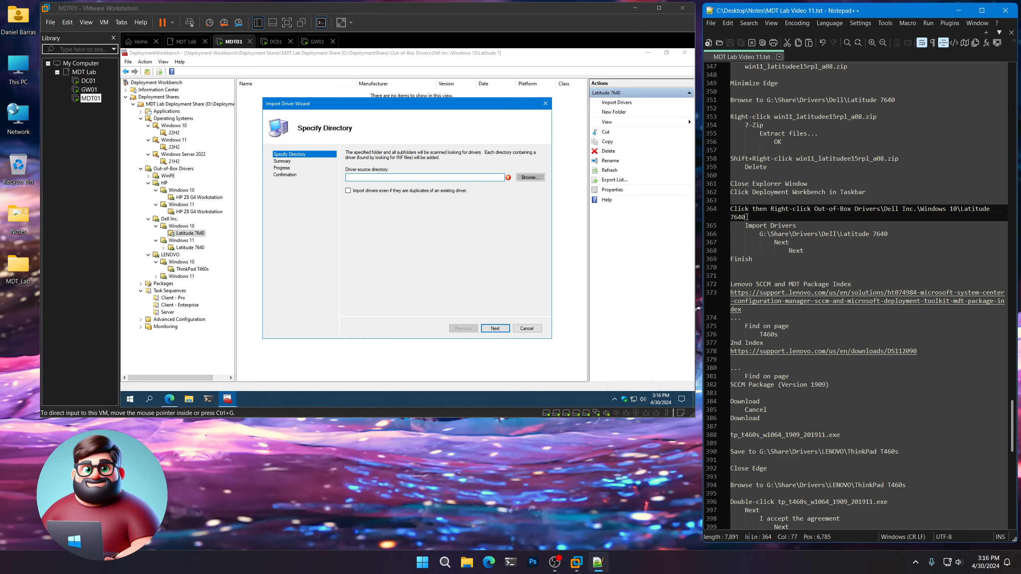
left_click_drag(746, 218, 845, 206)
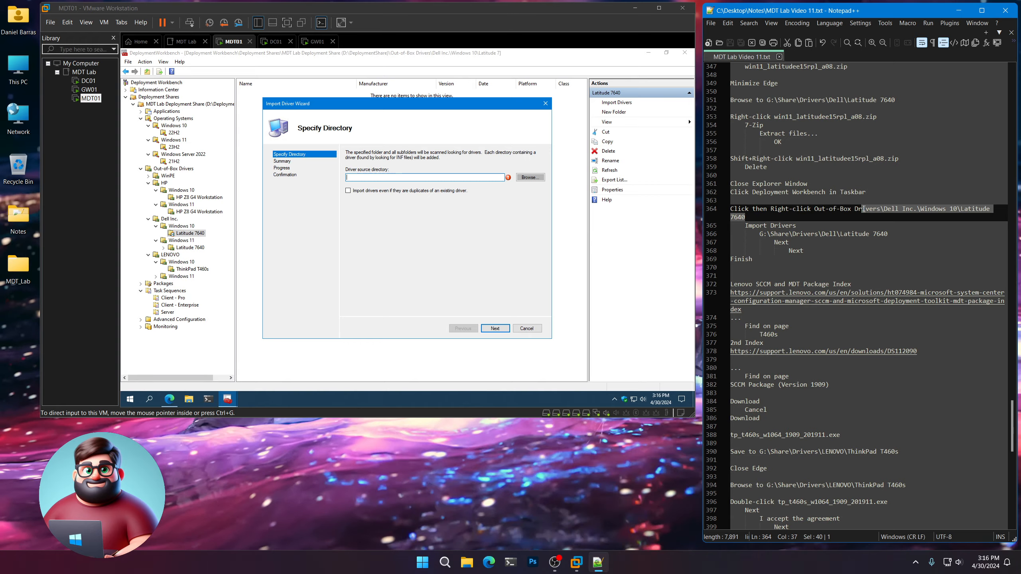
scroll(865, 180, "up", 4)
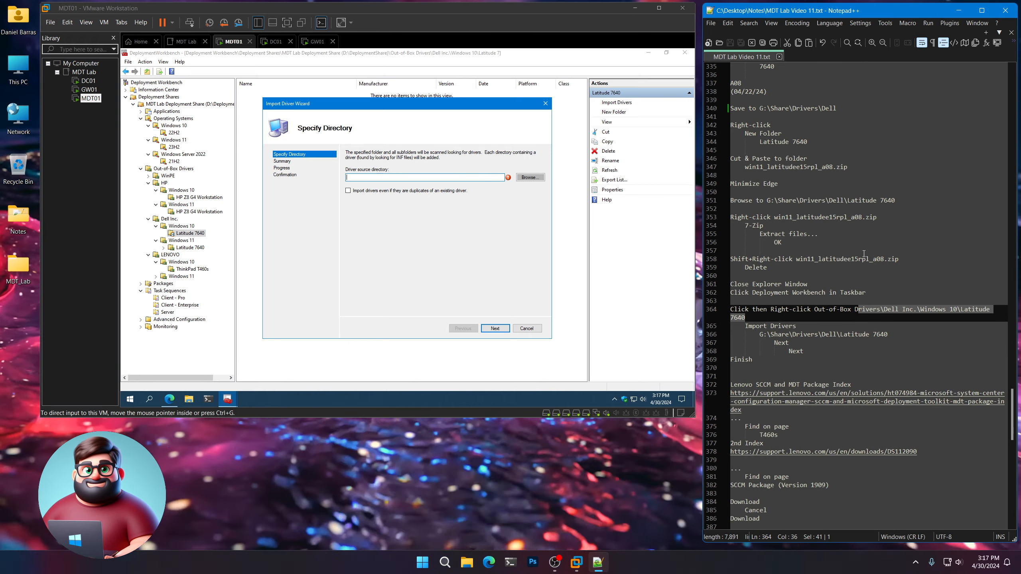
left_click(881, 309)
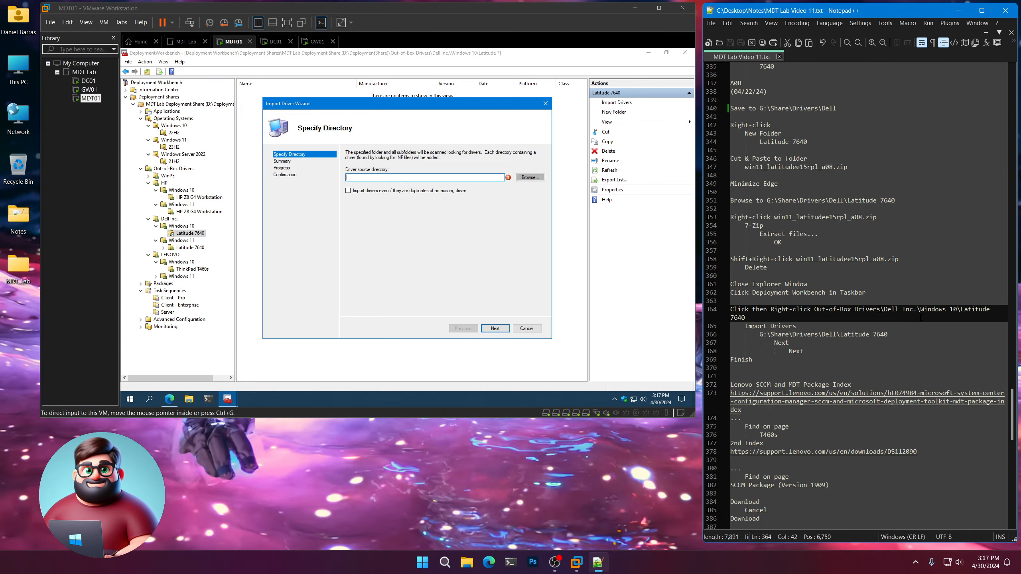
key("Return")
Step: Copy G:\Share\Drivers from the HP import instructions in the notes and indent the Dell Inc.\Windows 10\Latitude 7640 line without its leading backslash
scroll(847, 289, "up", 6)
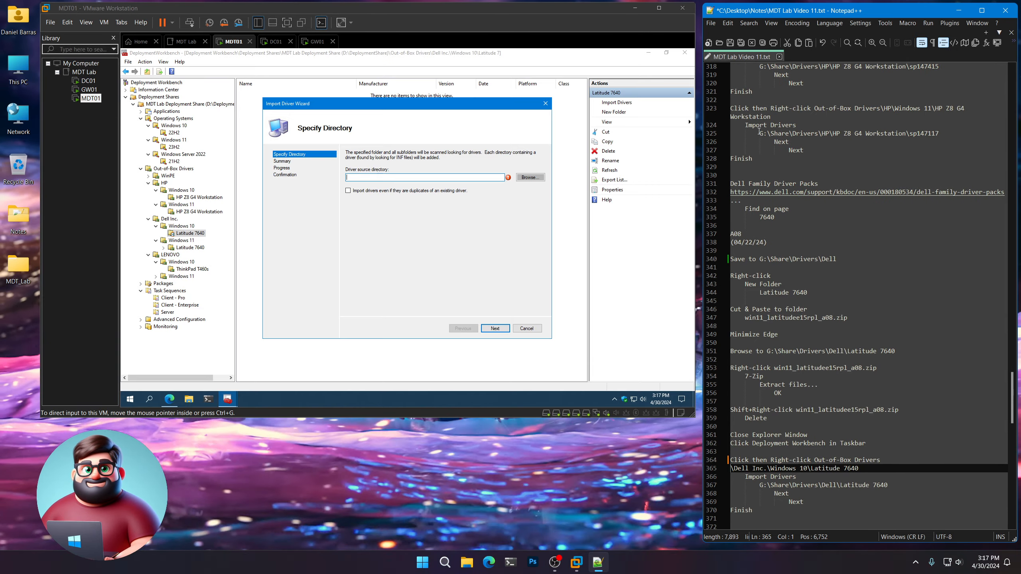
left_click_drag(759, 133, 816, 133)
right_click(801, 136)
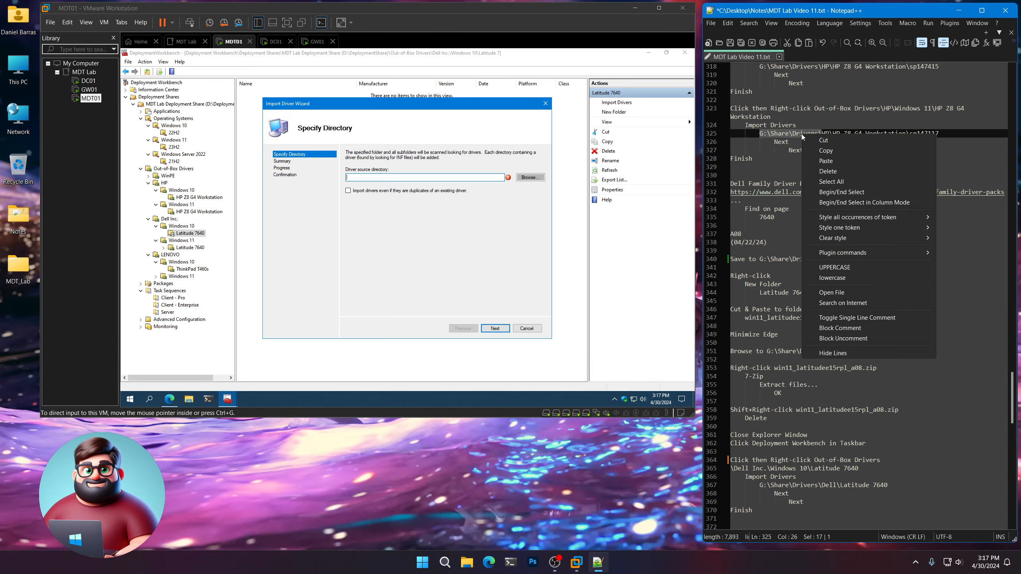
left_click(825, 151)
scroll(807, 298, "down", 9)
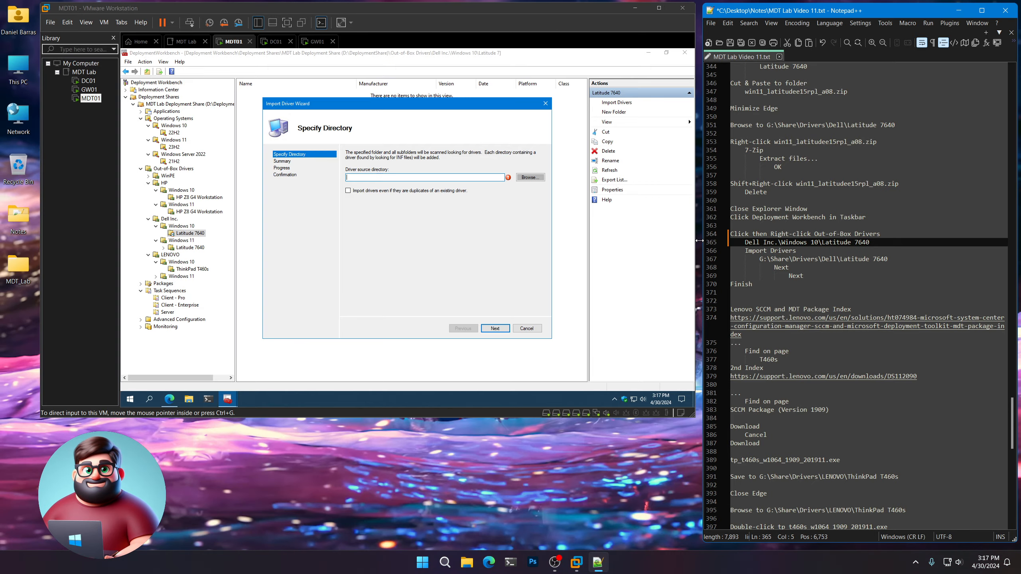
Step: Rejoin the split notes line and restore the missing characters so it reads Out-of-Box Drivers\Dell Inc.\Windows 10\Latitude 7640
key("Delete")
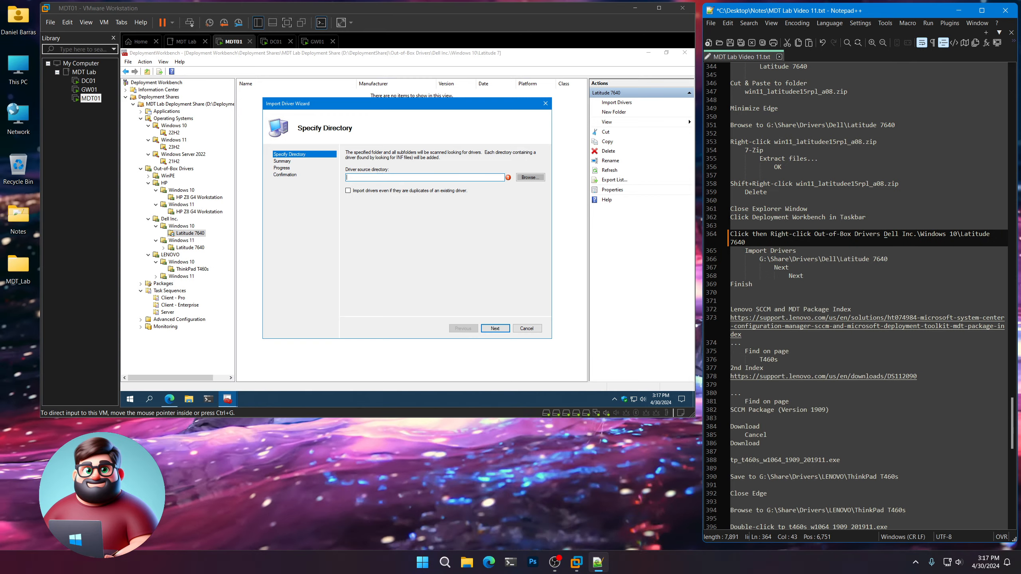
key("Delete")
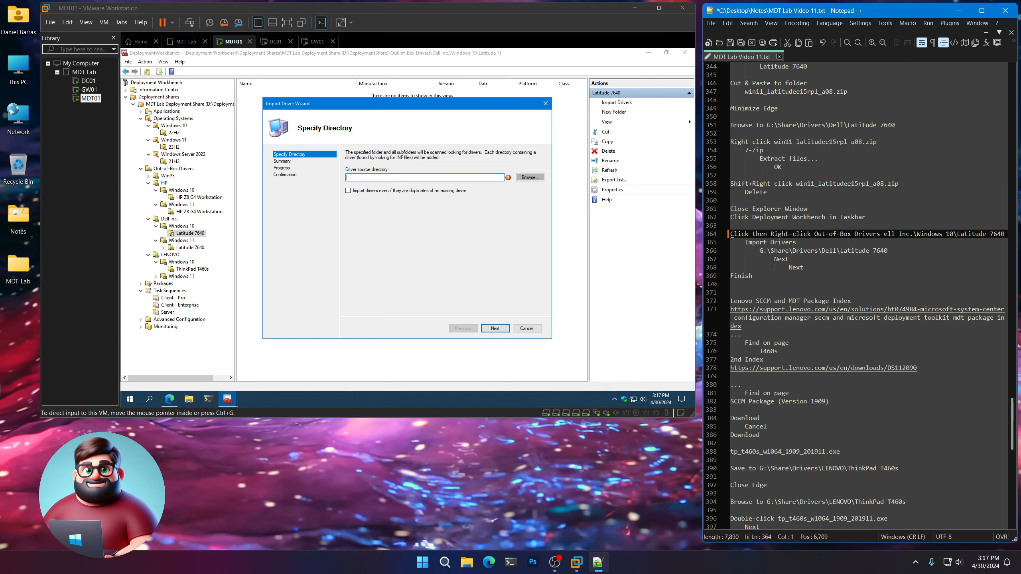
key("Insert")
type("D")
key("BackSpace")
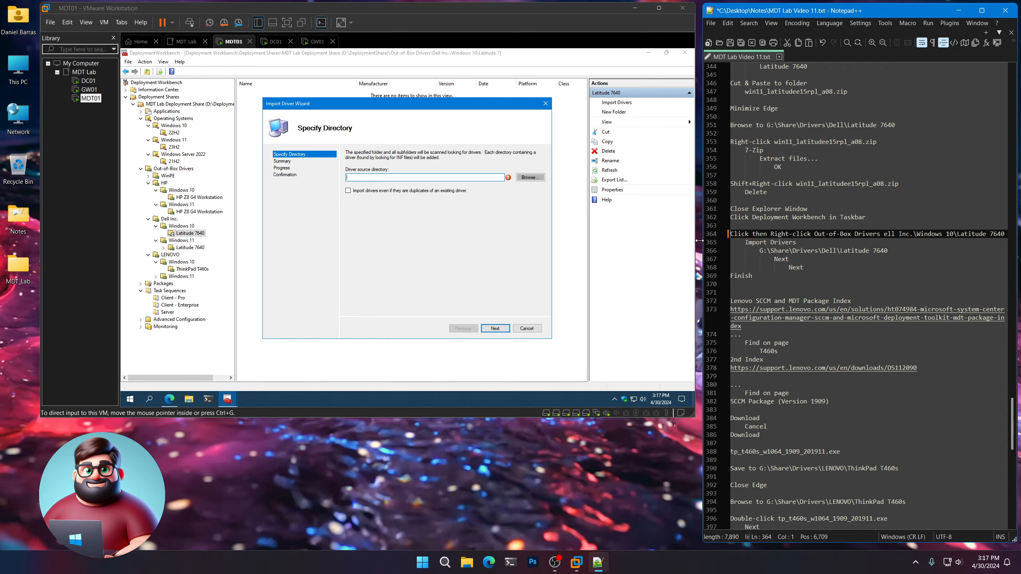
key("Left")
key("Left")
key("Left")
key("Left")
key("Left")
key("Left")
key("Left")
key("Left")
key("Left")
key("Left")
key("Left")
key("Left")
key("Left")
key("Left")
key("Left")
key("Left")
key("Left")
key("Left")
key("Left")
key("Left")
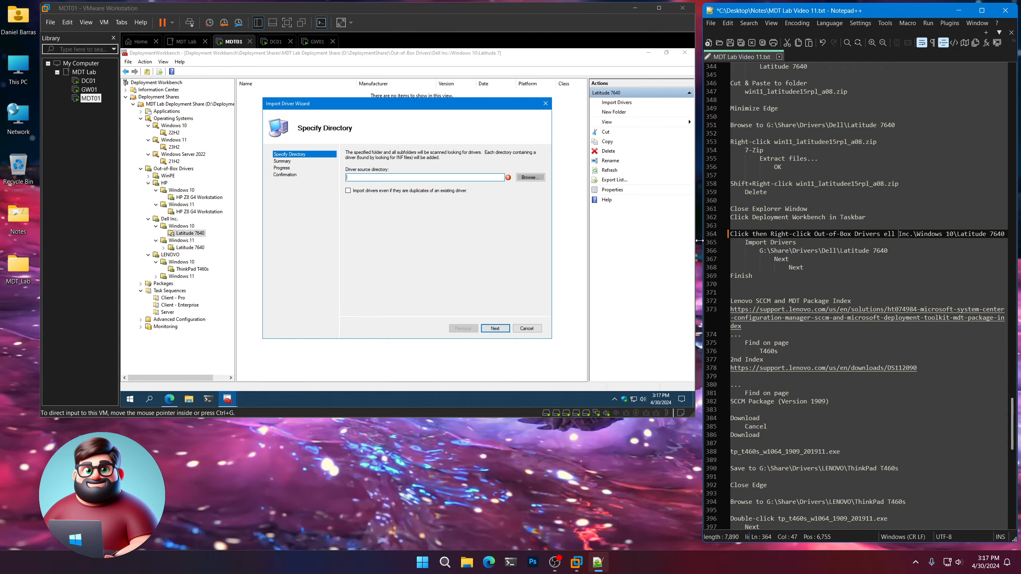
type("\\D")
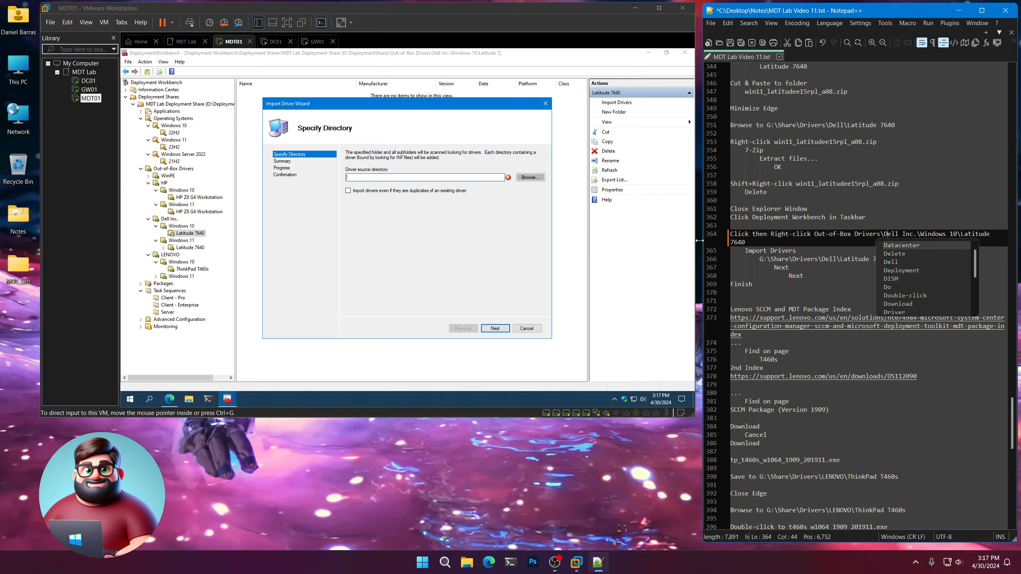
Step: Import the drivers from G:\Share\Drivers\Dell\Latitude 7640, taking the source path from the notes, and highlight the matching import instructions
key("Escape")
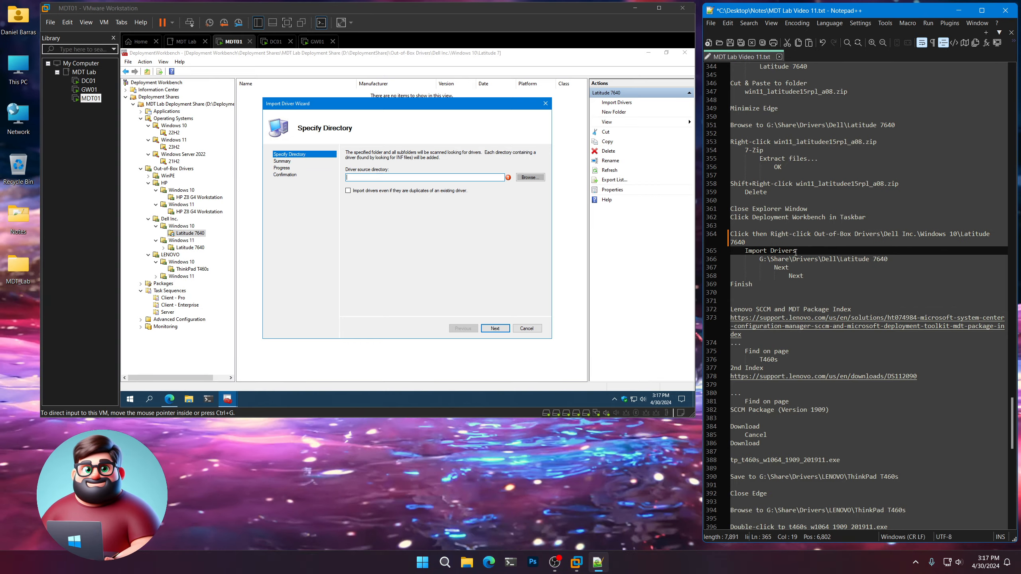
left_click(898, 258)
left_click_drag(898, 258, 759, 259)
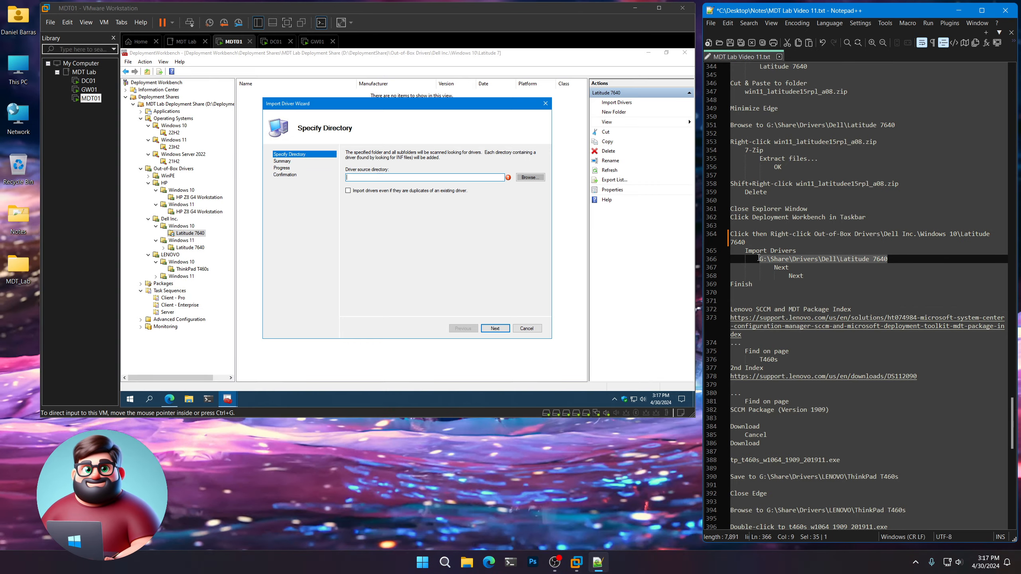
right_click(771, 258)
left_click(796, 275)
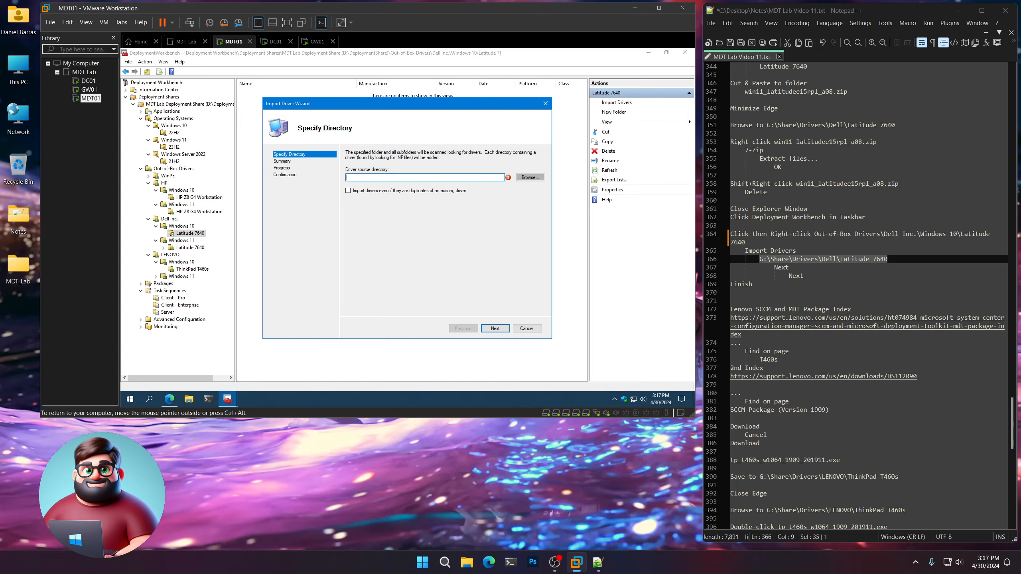
key("ctrl+v")
left_click(496, 328)
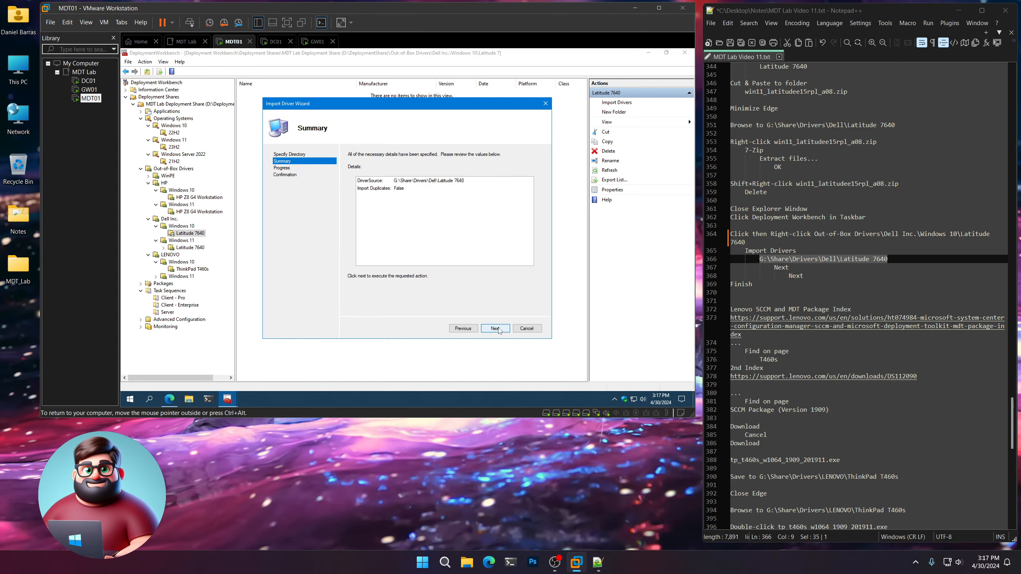
left_click(497, 328)
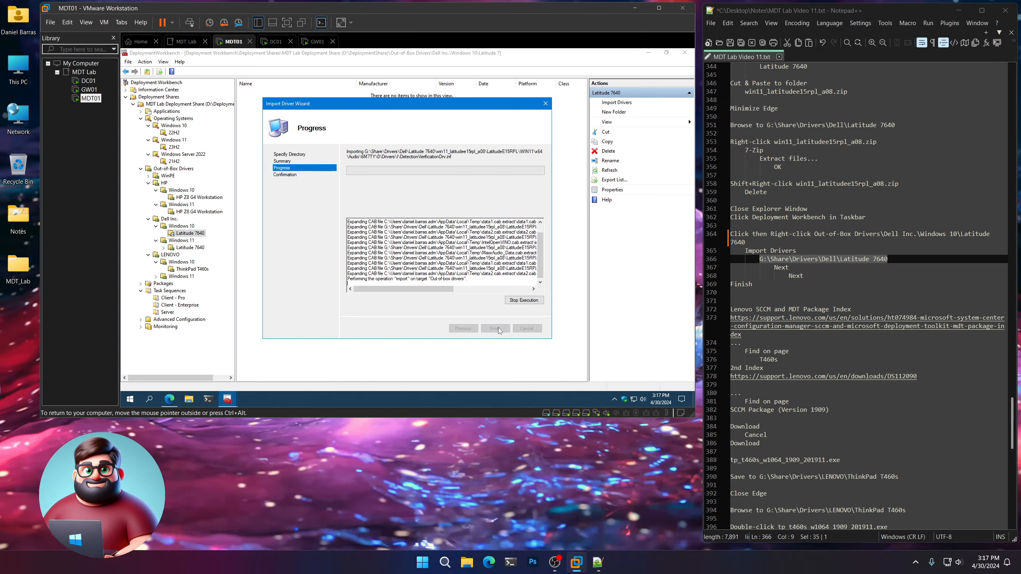
left_click_drag(762, 285, 730, 234)
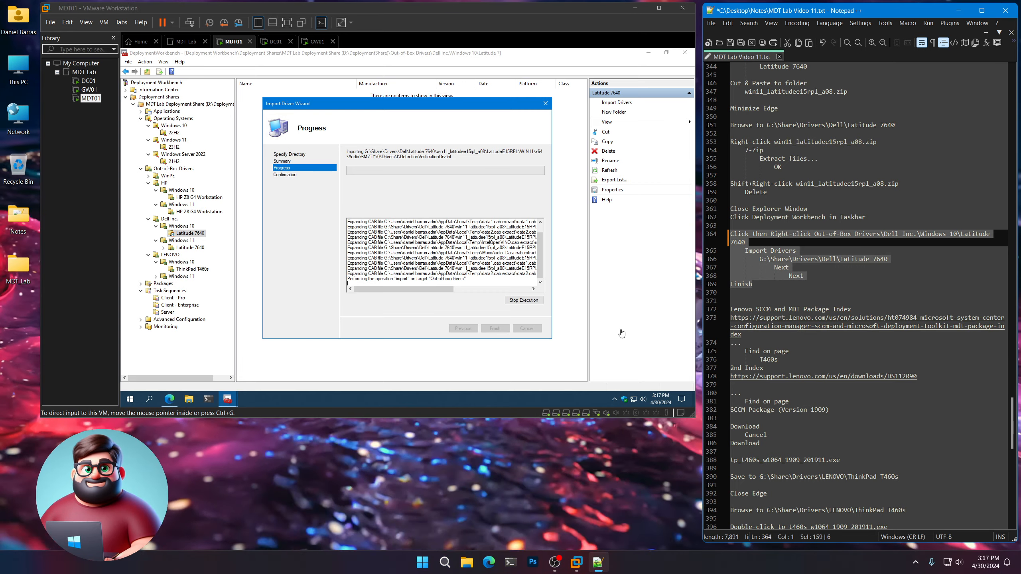
Step: Open OneDrive in the host's Edge browser, upload MDT Lab Video 11.txt from Desktop\Notes and close the browser
left_click(489, 561)
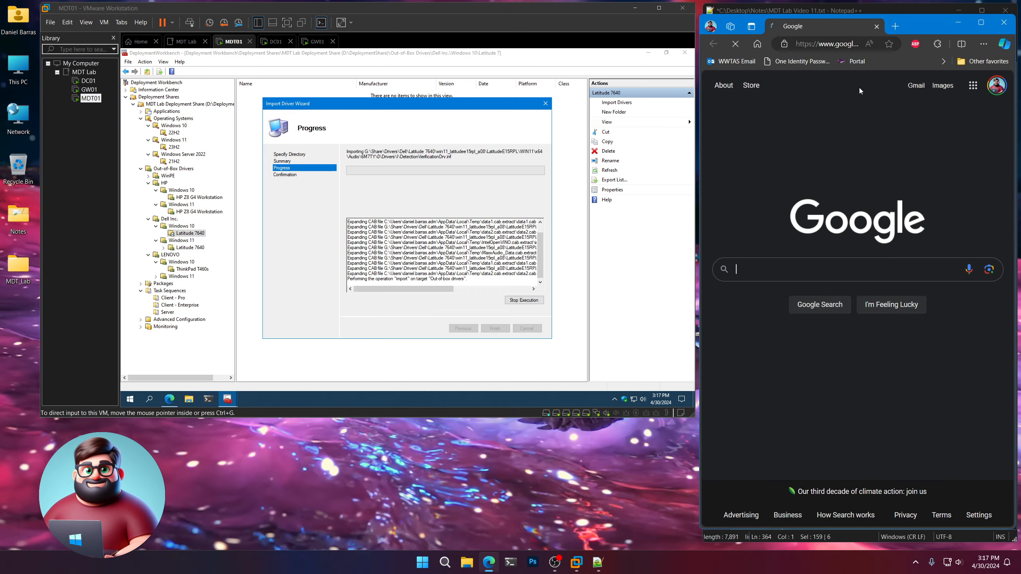
left_click(837, 48)
type("onedrive")
key("Return")
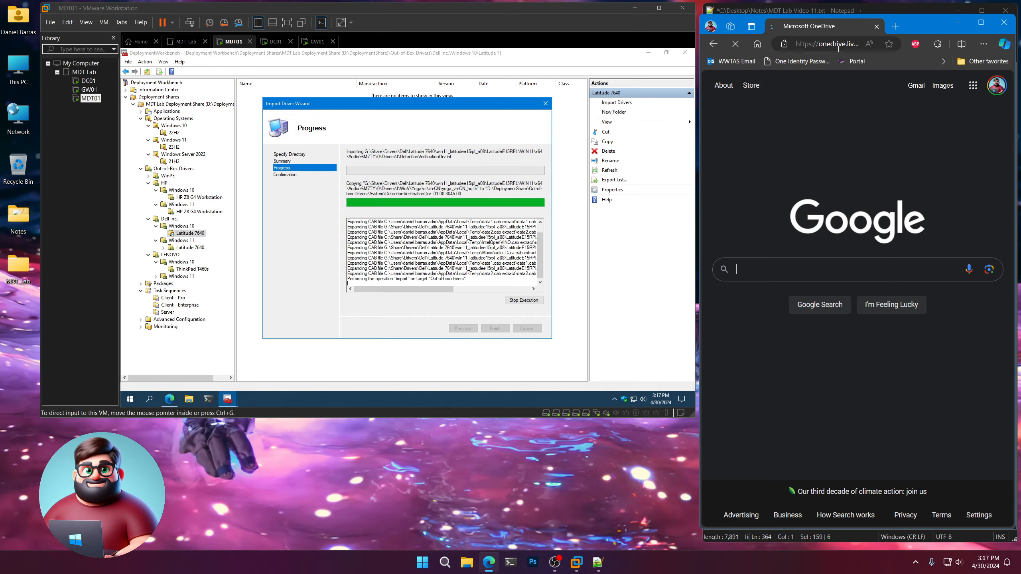
left_click(728, 117)
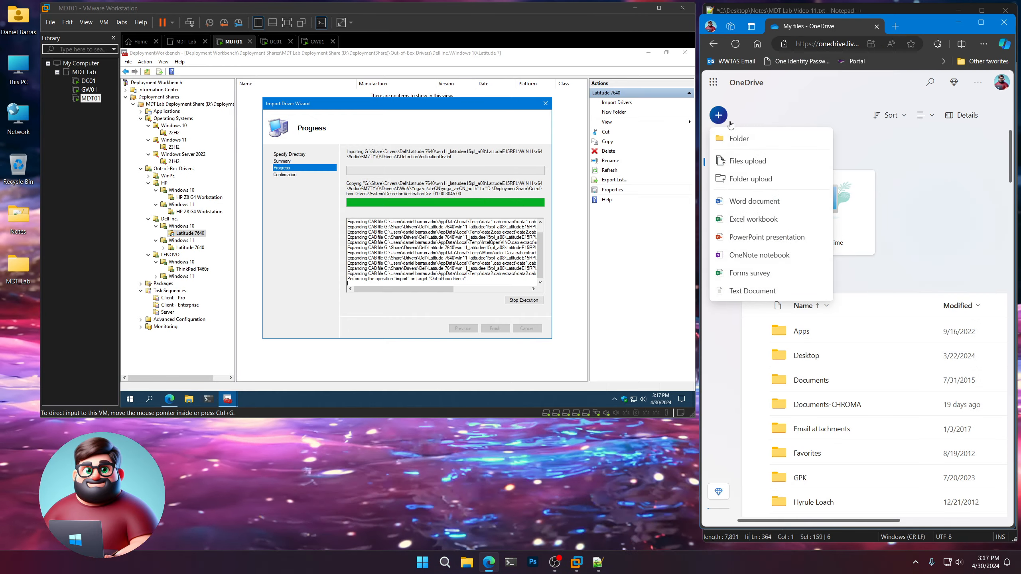
left_click(751, 160)
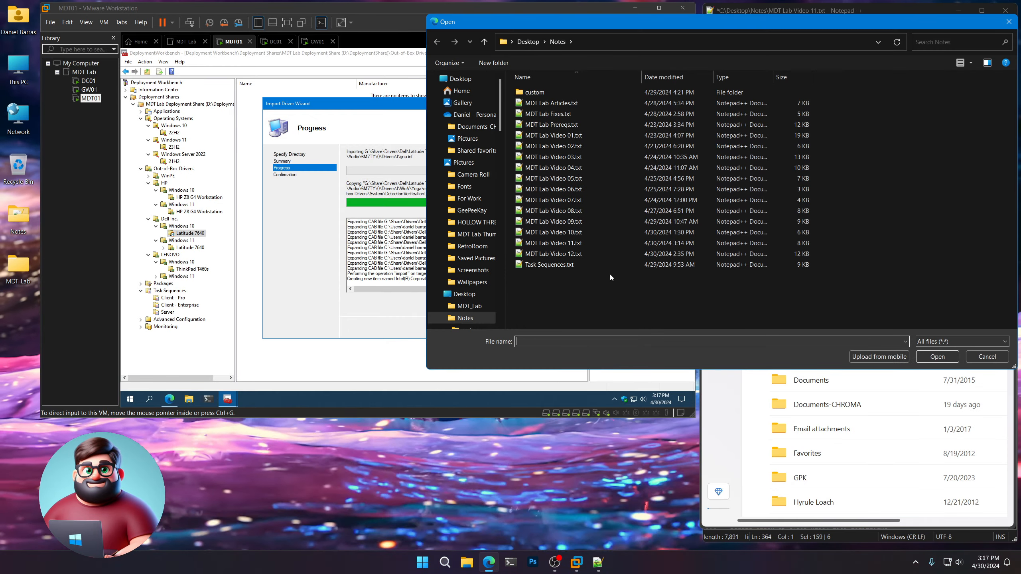
double_click(574, 246)
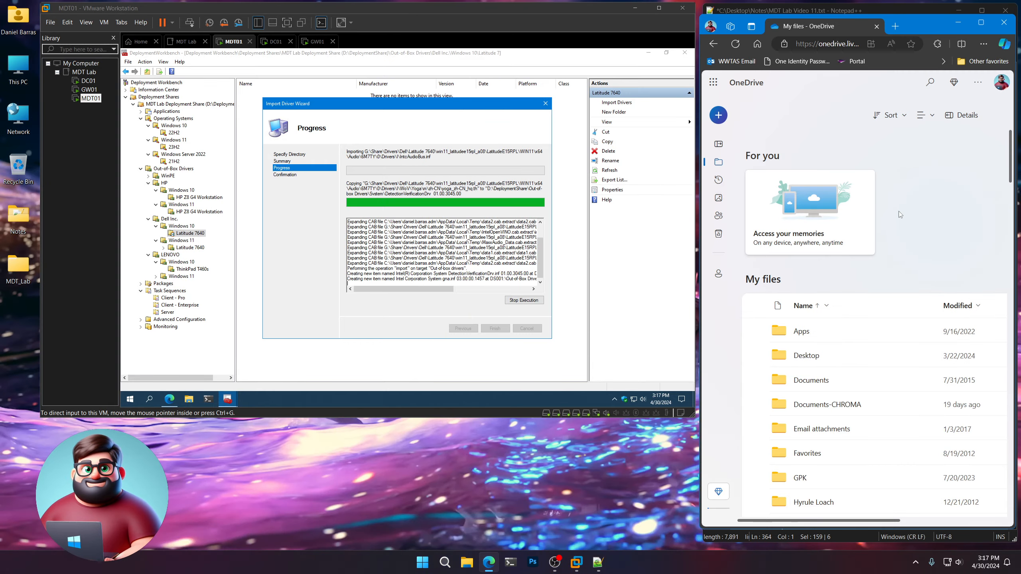
left_click(795, 505)
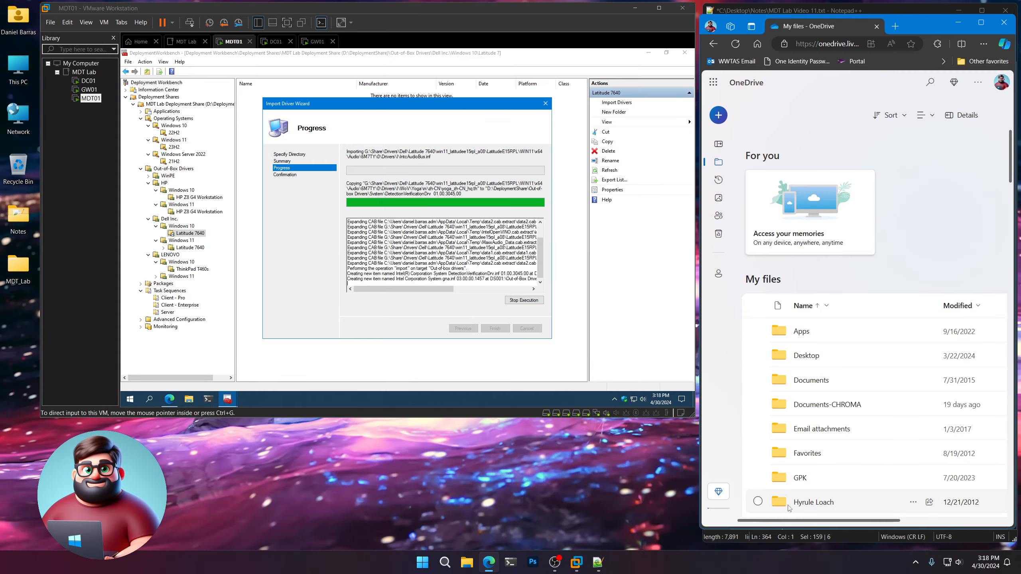
left_click(1003, 22)
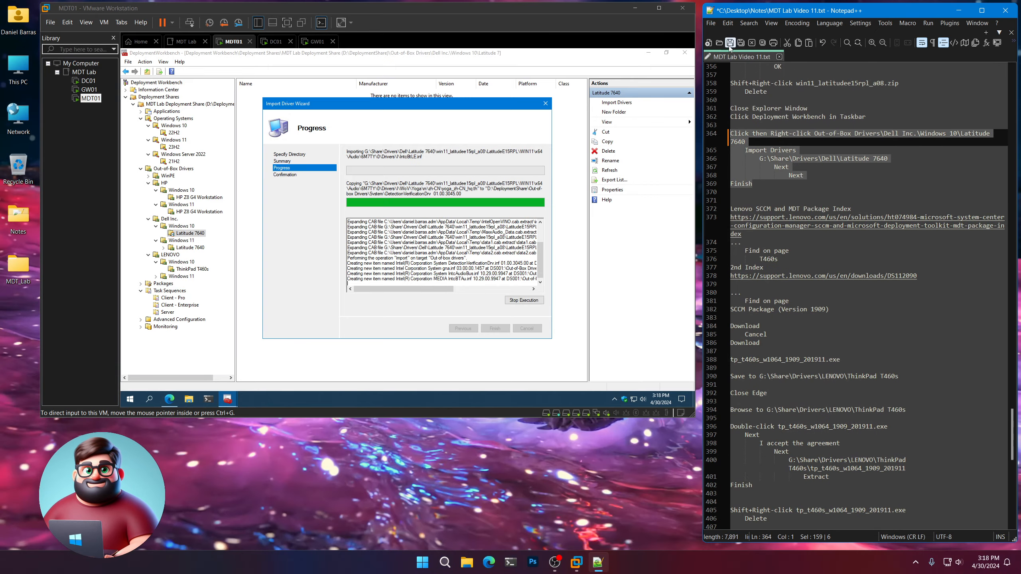
Step: Save the MDT Lab Video 11.txt notes and clear the highlight on the Dell import instructions
key("ctrl+s")
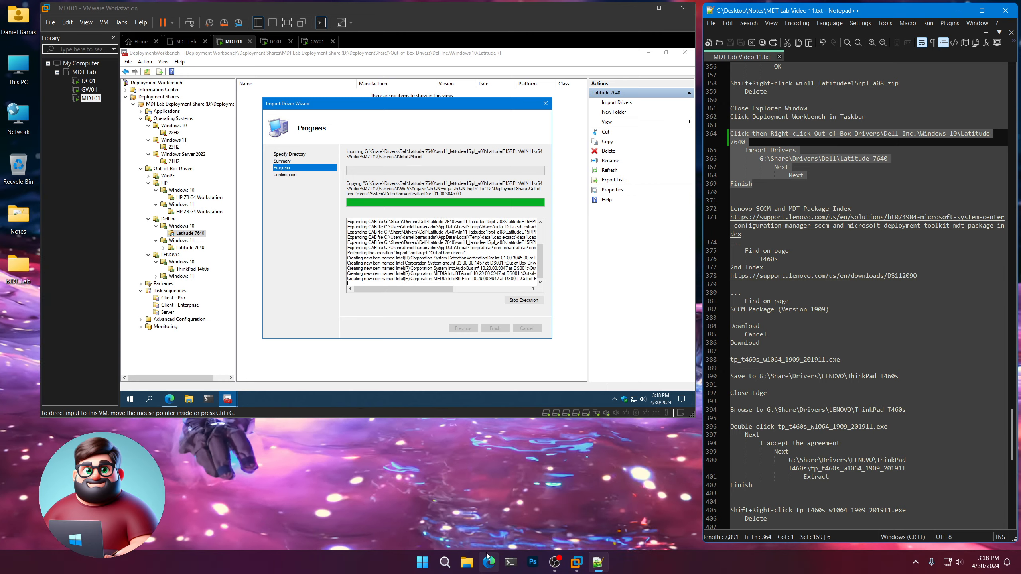
left_click(773, 187)
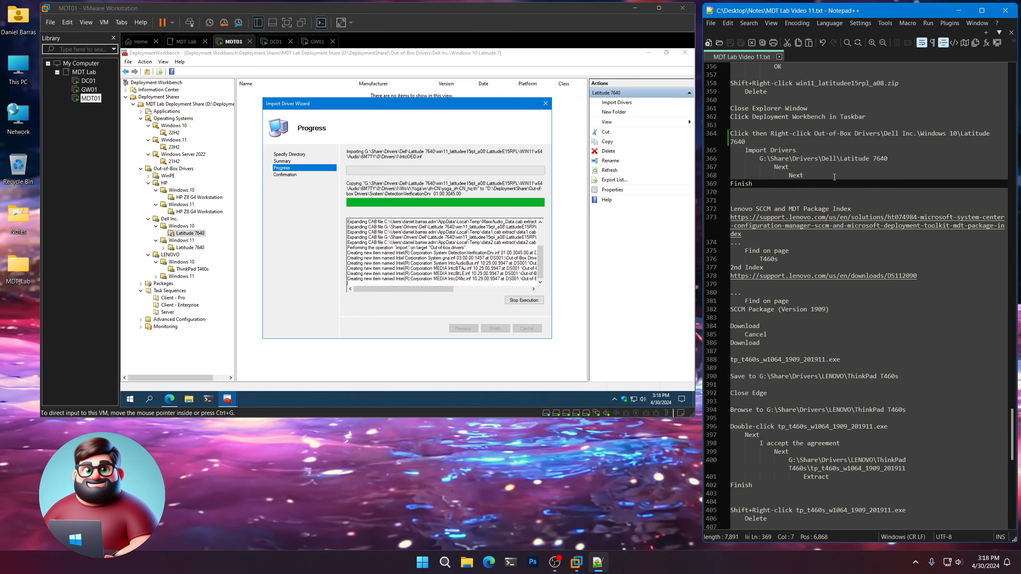
scroll(847, 213, "down", 2)
scroll(824, 189, "up", 2)
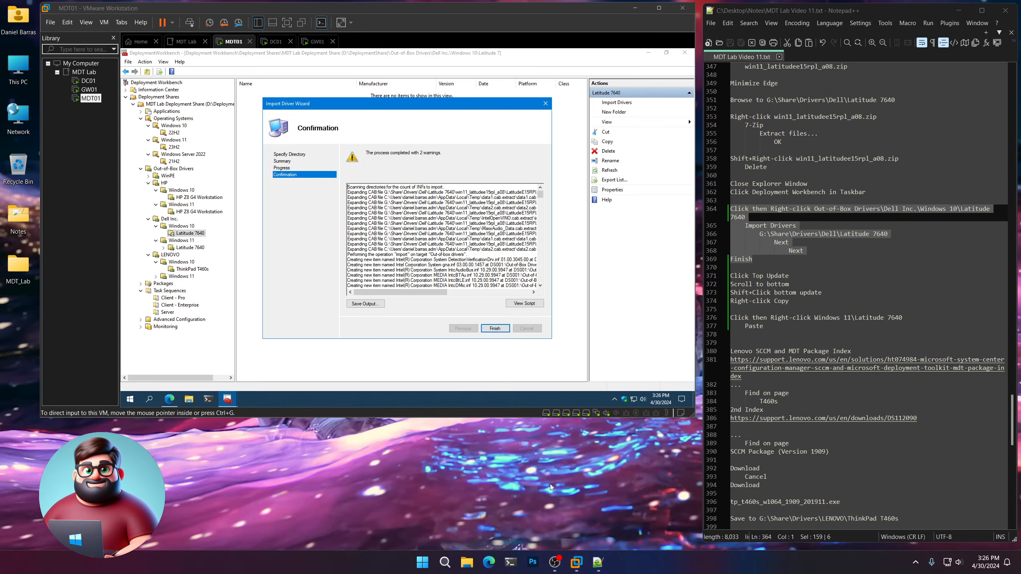
Step: Finish the import wizard and copy all drivers listed in Dell Inc.\Windows 10\Latitude 7640
left_click(495, 328)
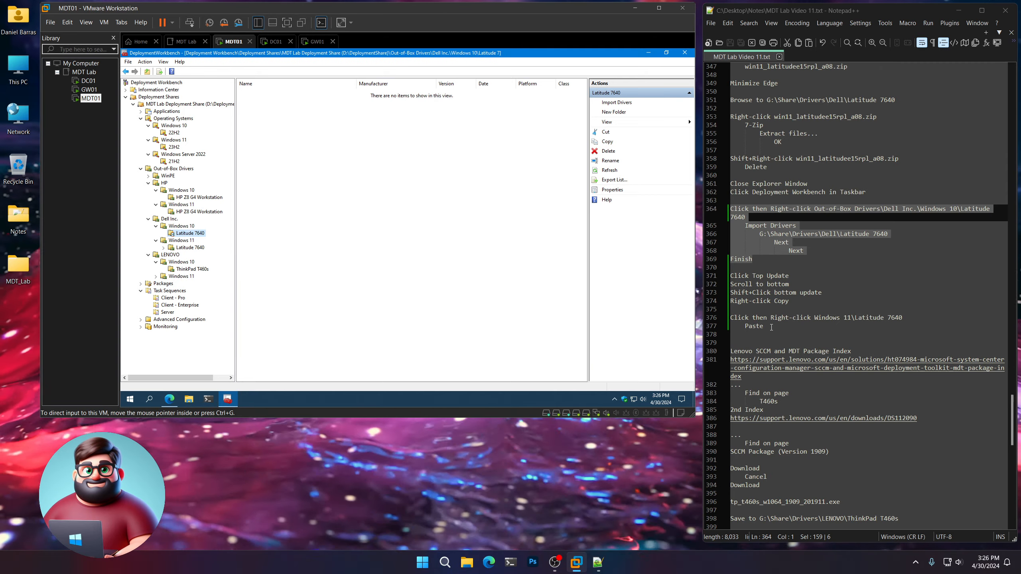
left_click_drag(771, 326, 730, 275)
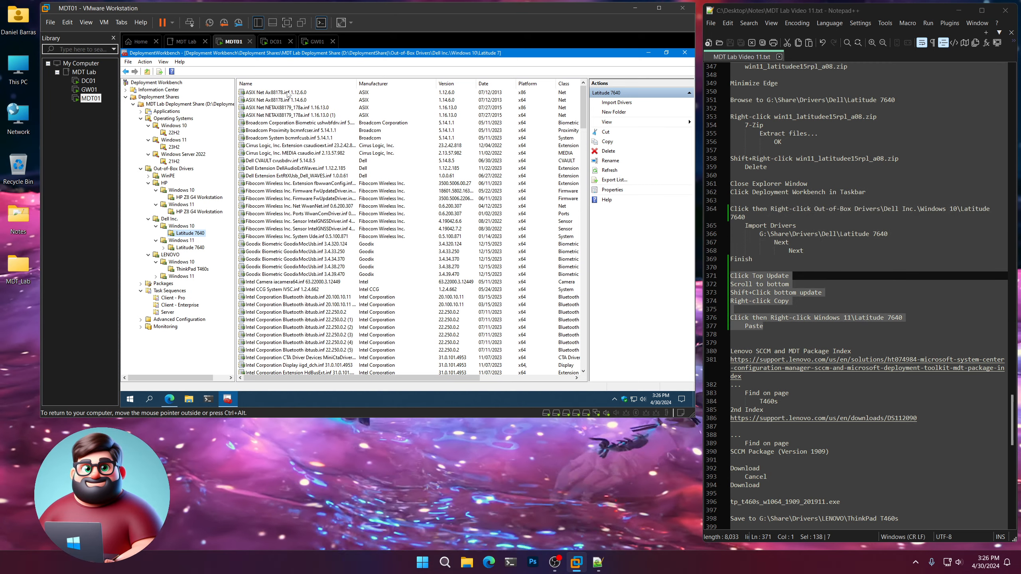
left_click(288, 95)
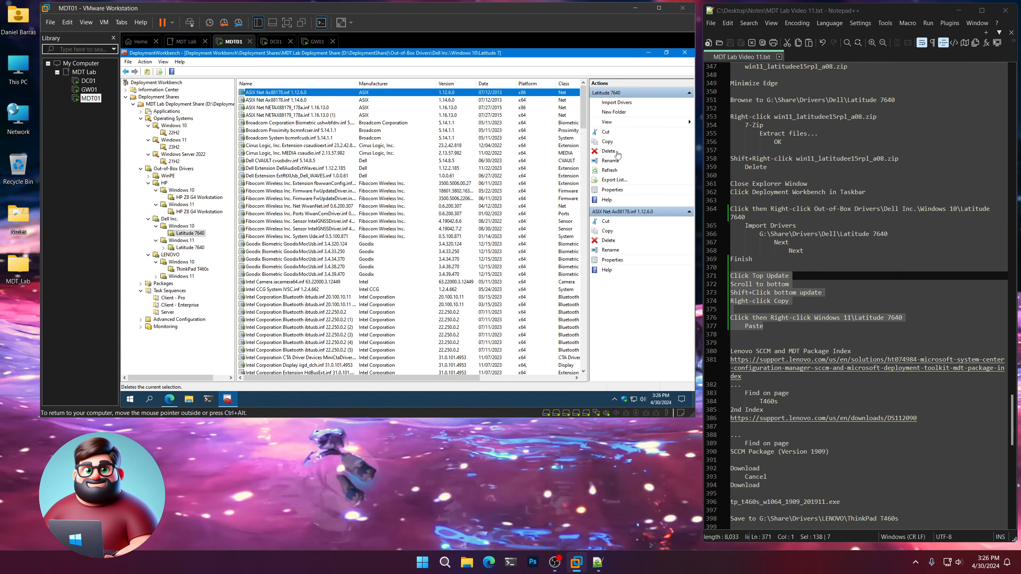
left_click_drag(582, 121, 594, 364)
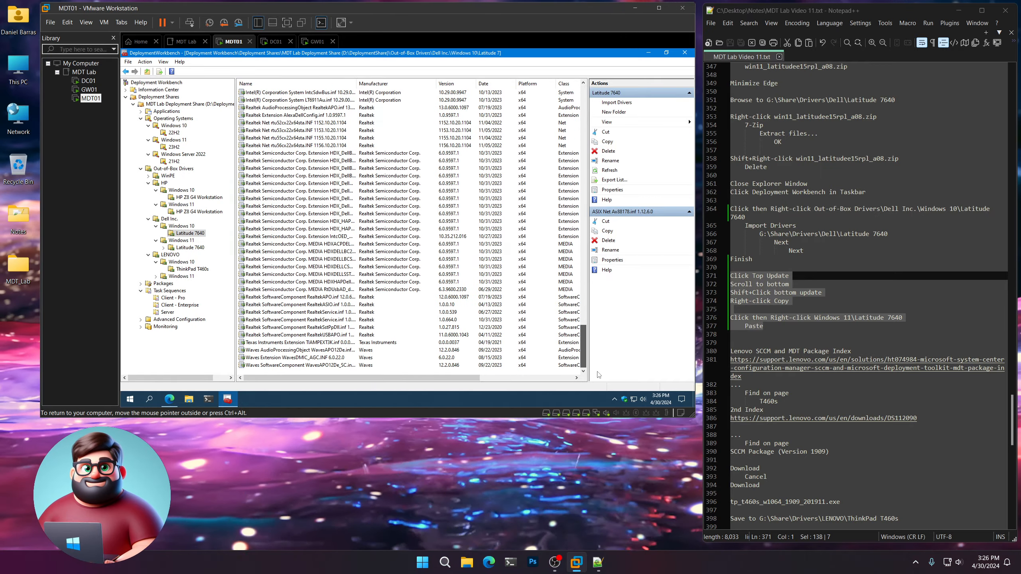
left_click(303, 365, "shift")
right_click(305, 366)
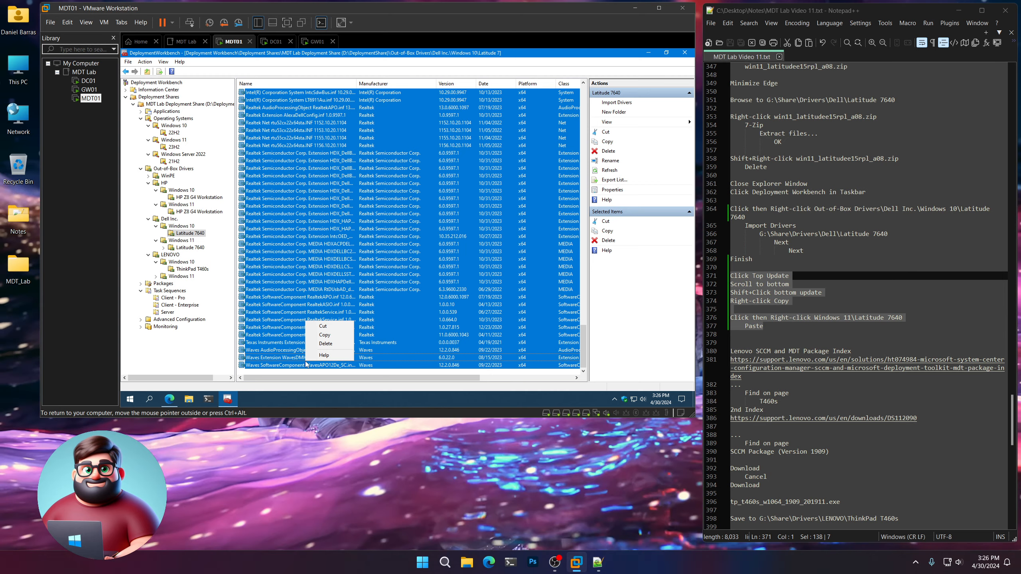
left_click(156, 278)
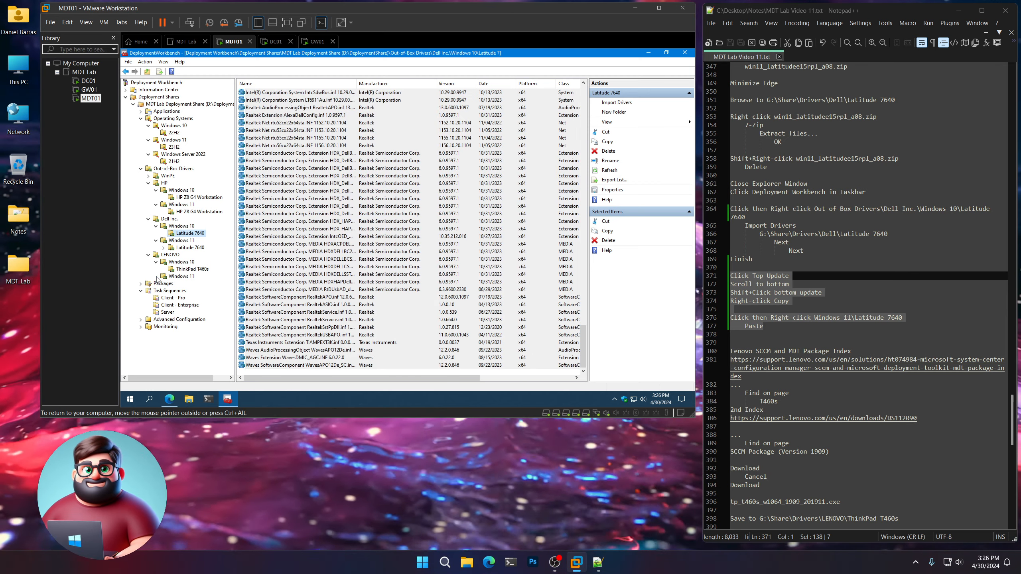
Step: Paste the copied drivers into the Dell Inc.\Windows 11\Latitude 7640 folder
left_click(181, 277)
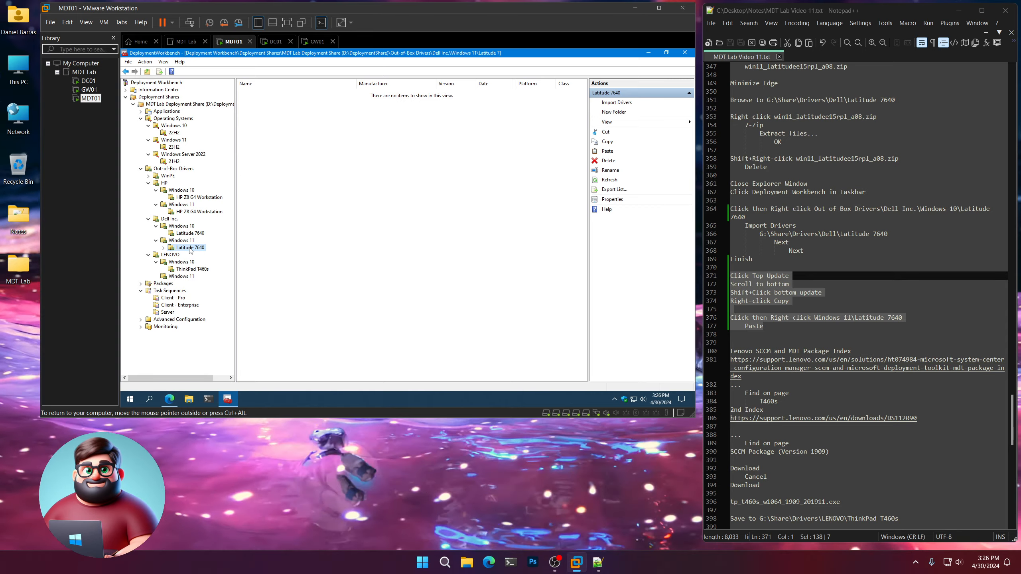
right_click(191, 251)
left_click(208, 303)
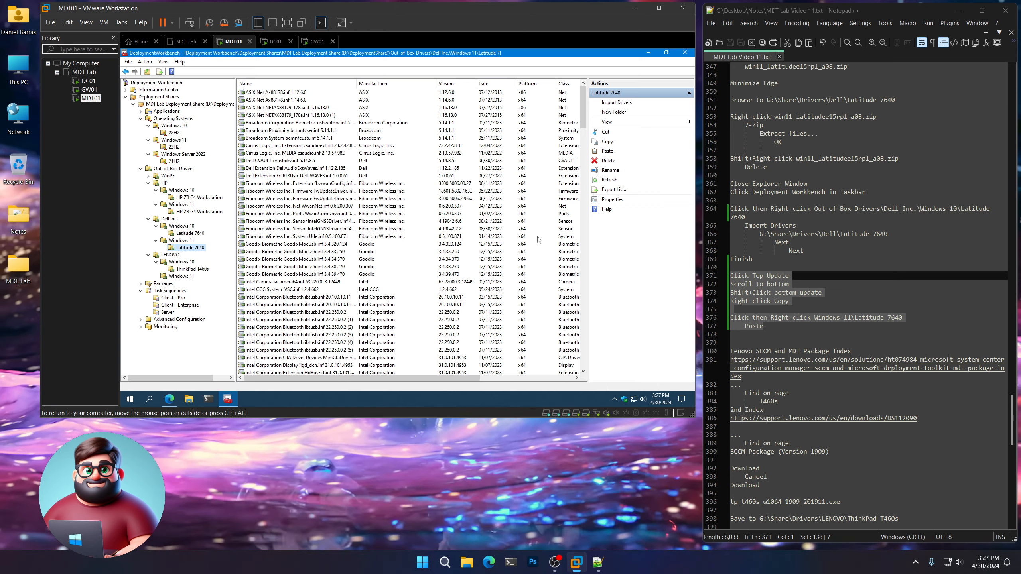
Step: Copy the Lenovo SCCM and MDT Package Index URL from the notes, open it in MDT01's Edge and accept the cookie notice
scroll(823, 255, "down", 7)
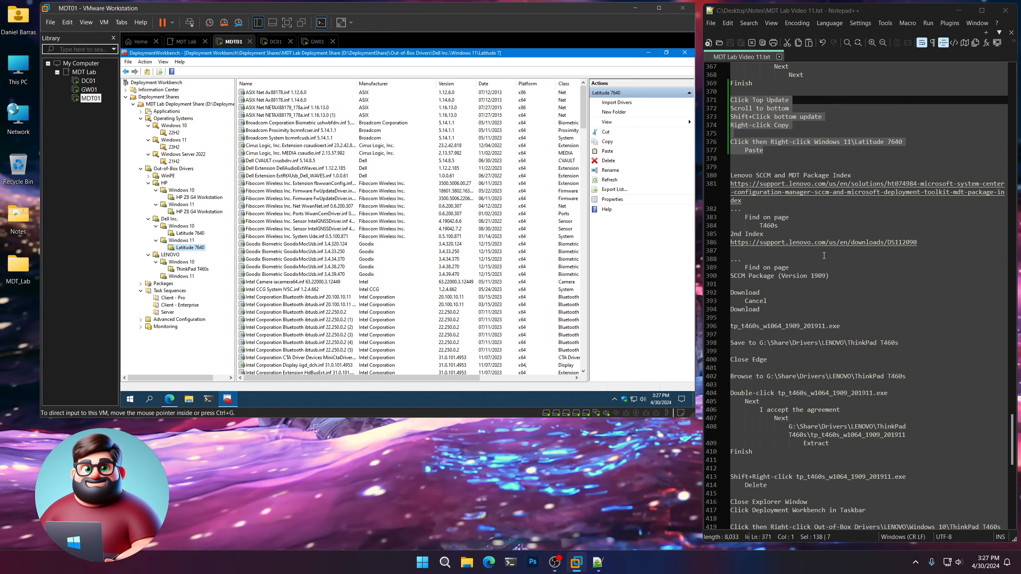
left_click_drag(747, 202, 725, 182)
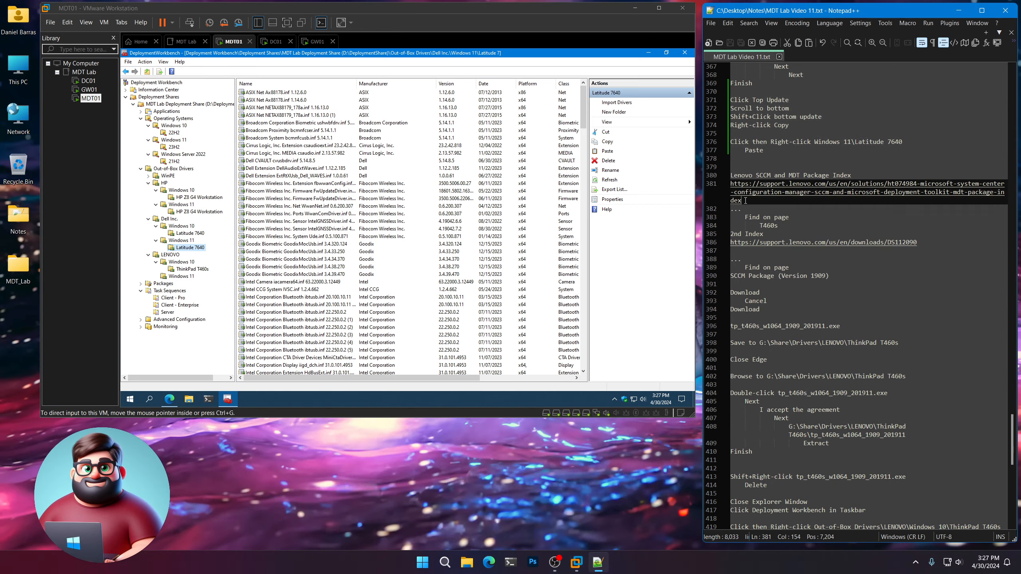
right_click(757, 186)
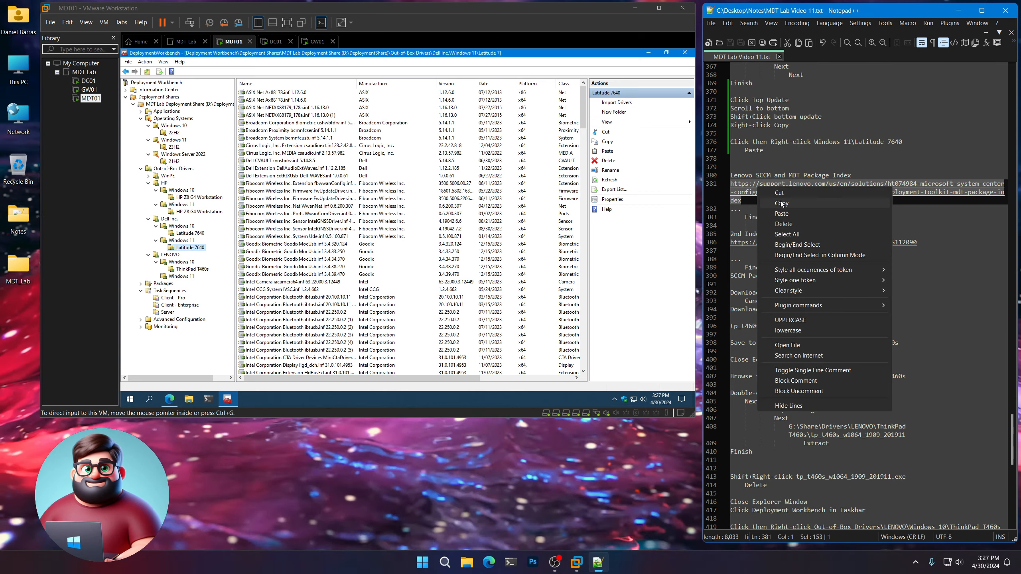
left_click(774, 205)
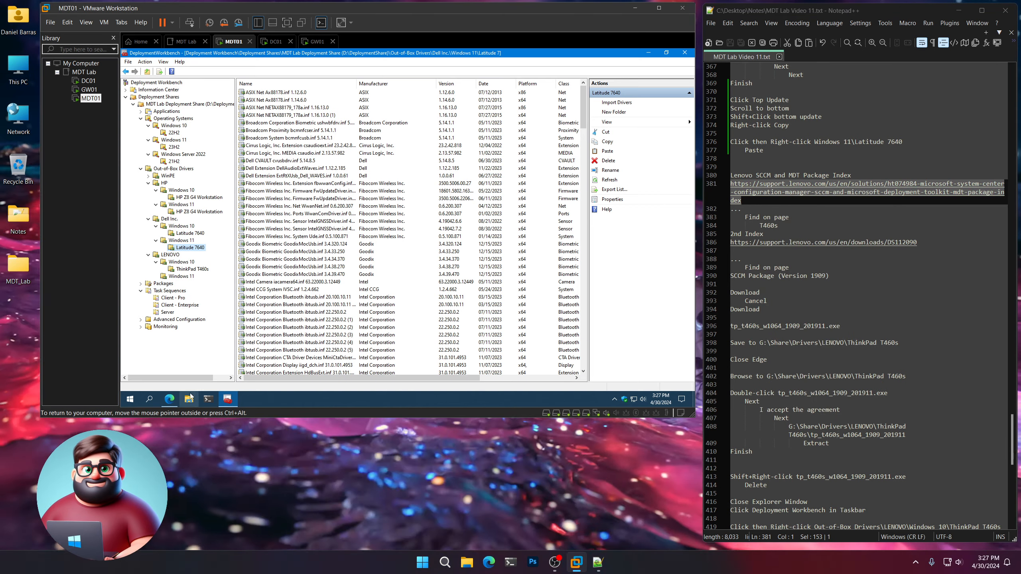
left_click(169, 398)
left_click(362, 68)
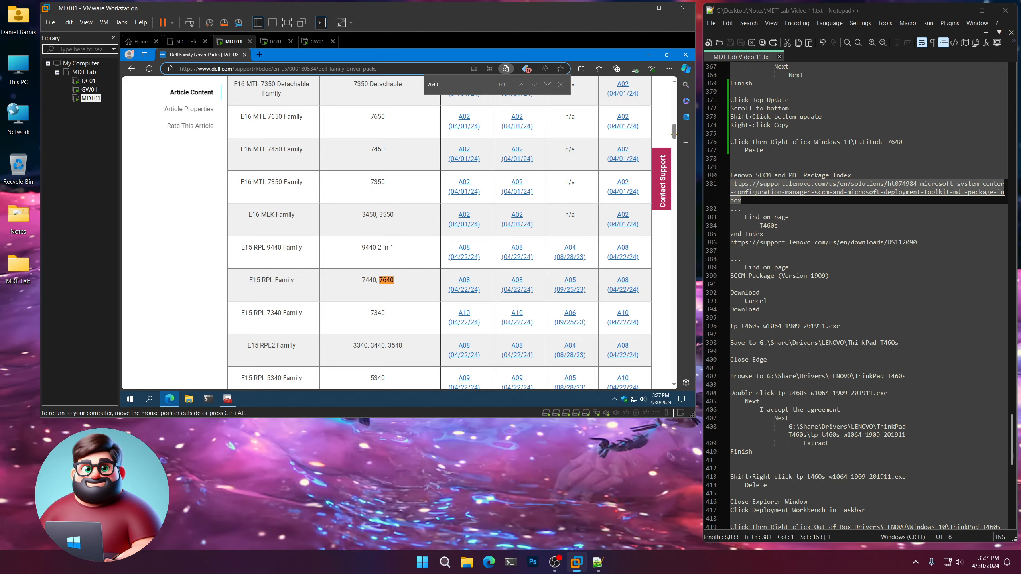
key("ctrl+v")
key("Return")
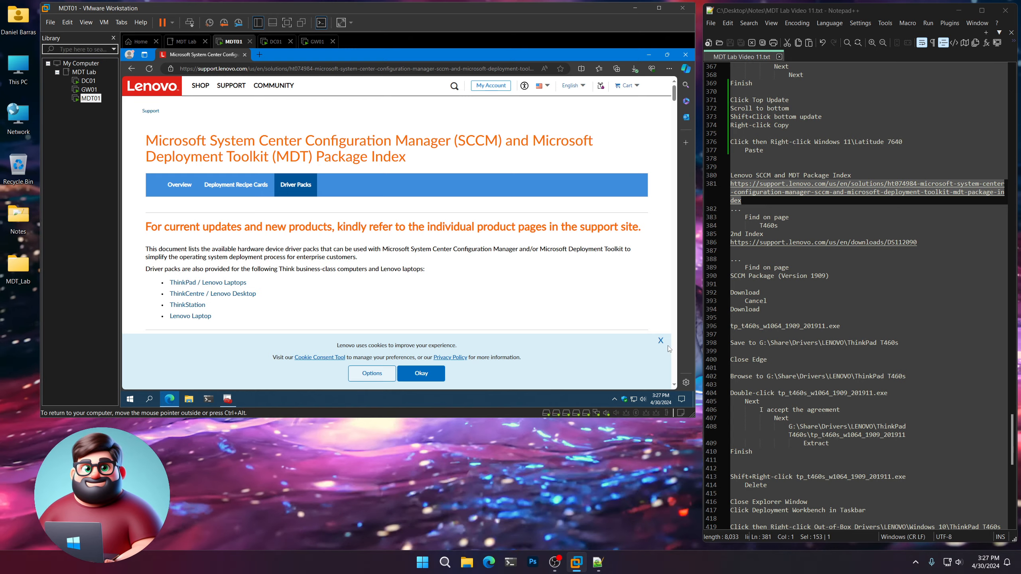
left_click(421, 373)
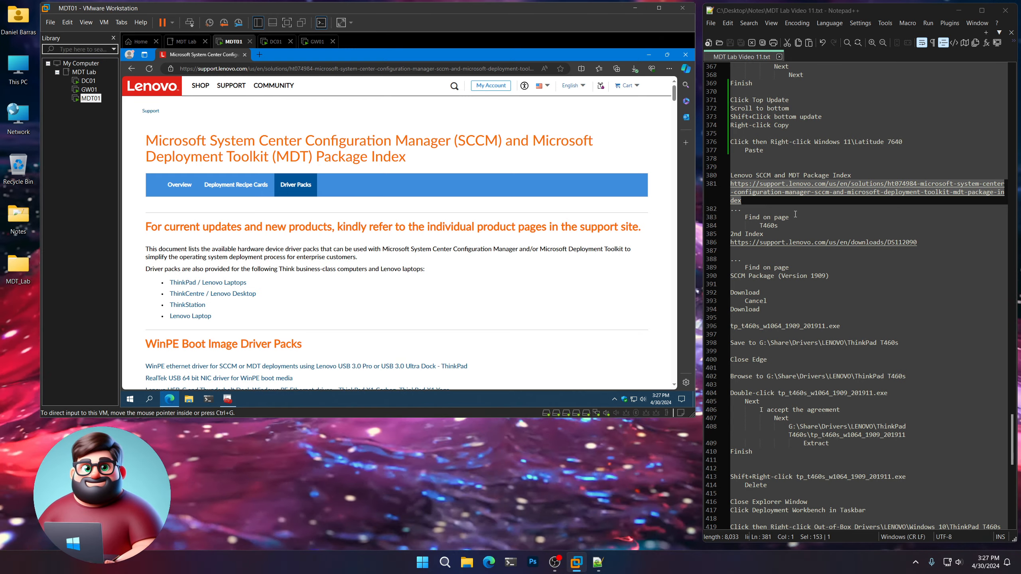
Step: Search the Lenovo package index page for T460s and highlight the "2nd Index" line in the notes
left_click(667, 69)
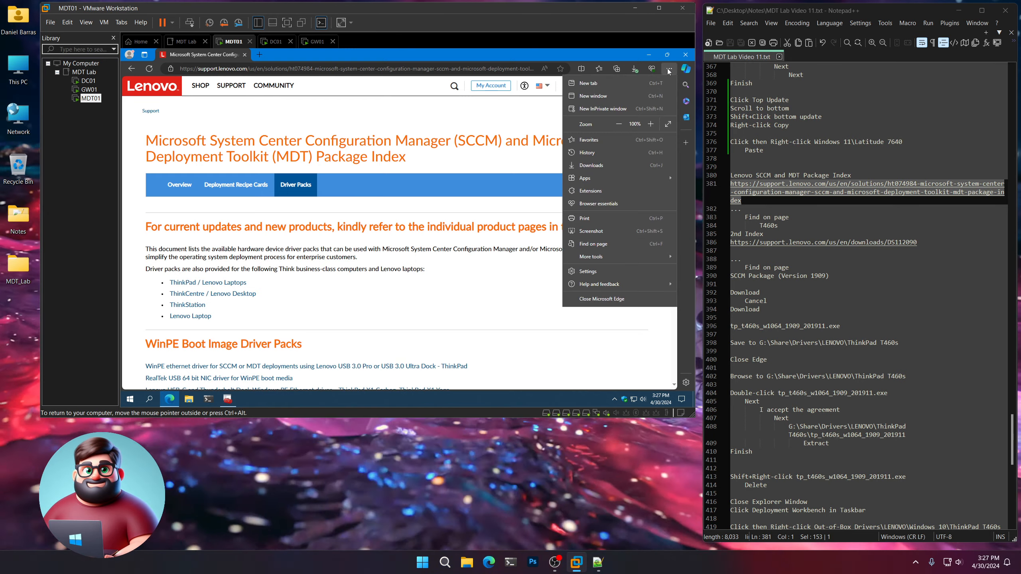
left_click(593, 244)
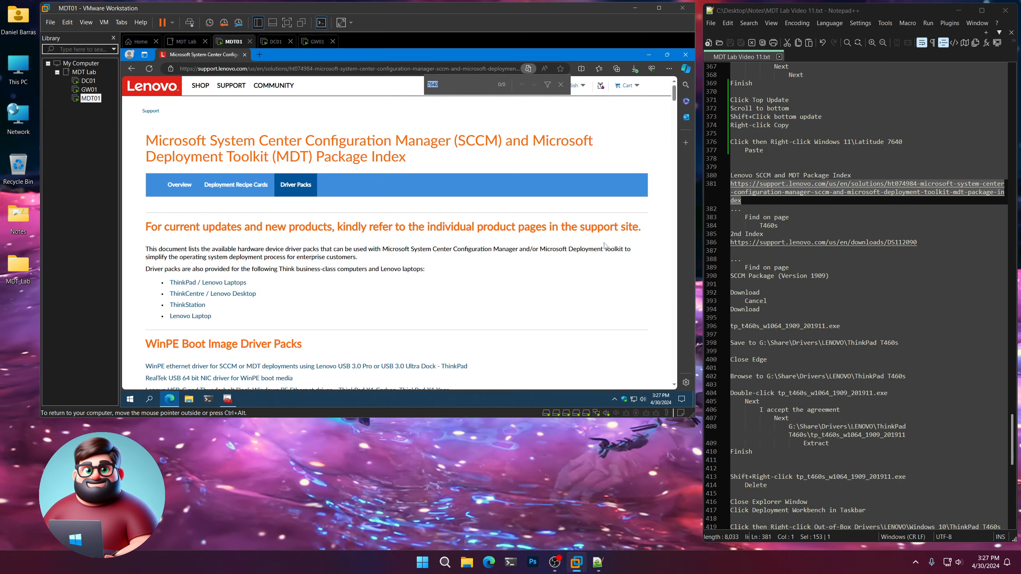
type("T460s")
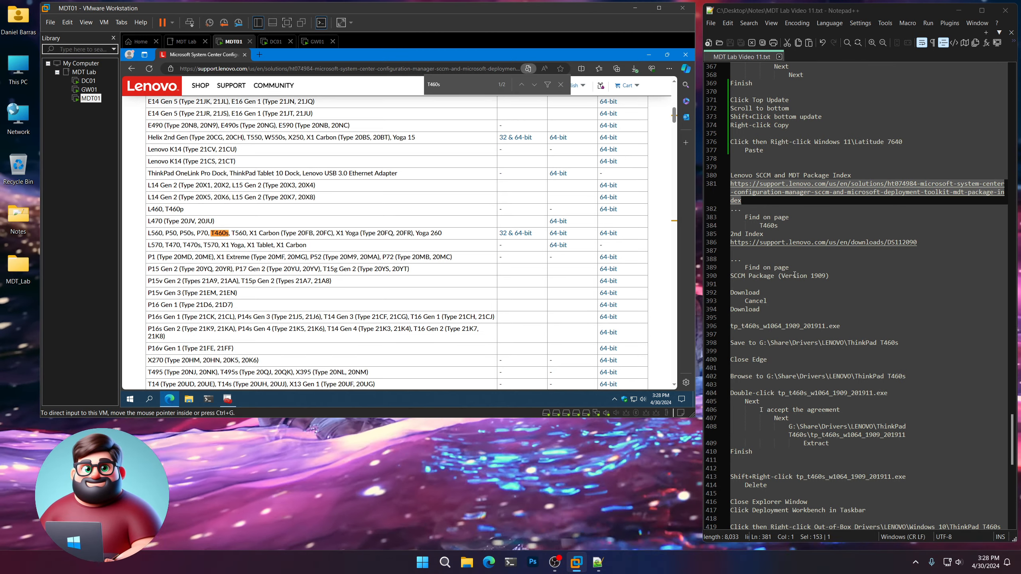
left_click_drag(777, 232, 729, 233)
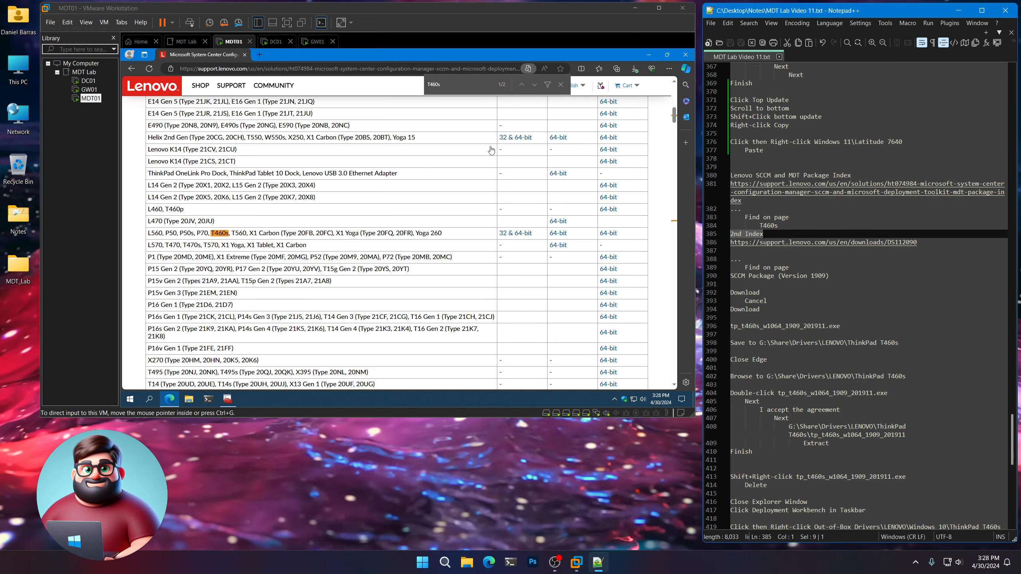
Step: Go to the next T460s match in the ThinkPad Driver Packs table and open its Windows 10 / 11 64-bit package link
left_click(519, 110)
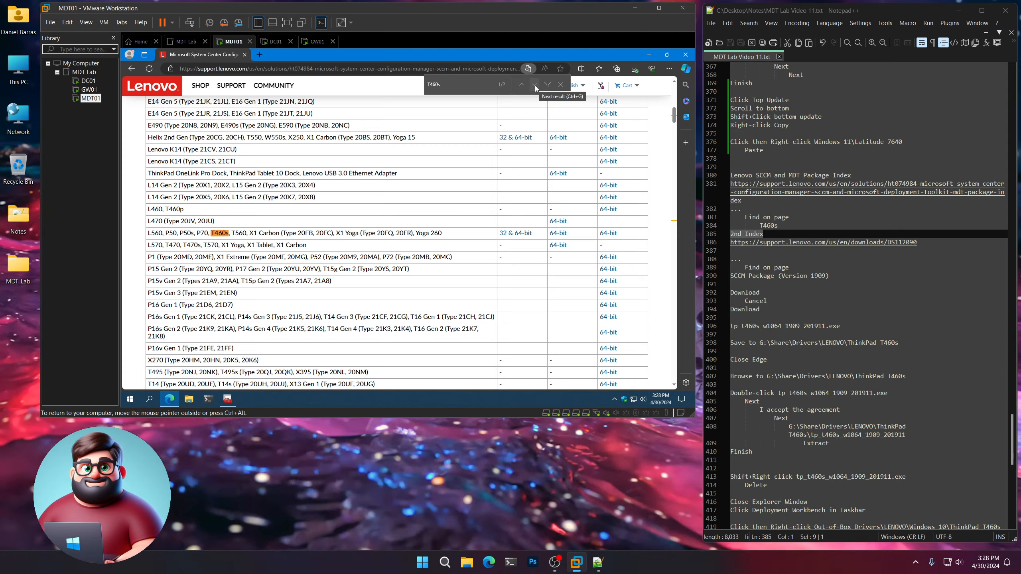
left_click(534, 85)
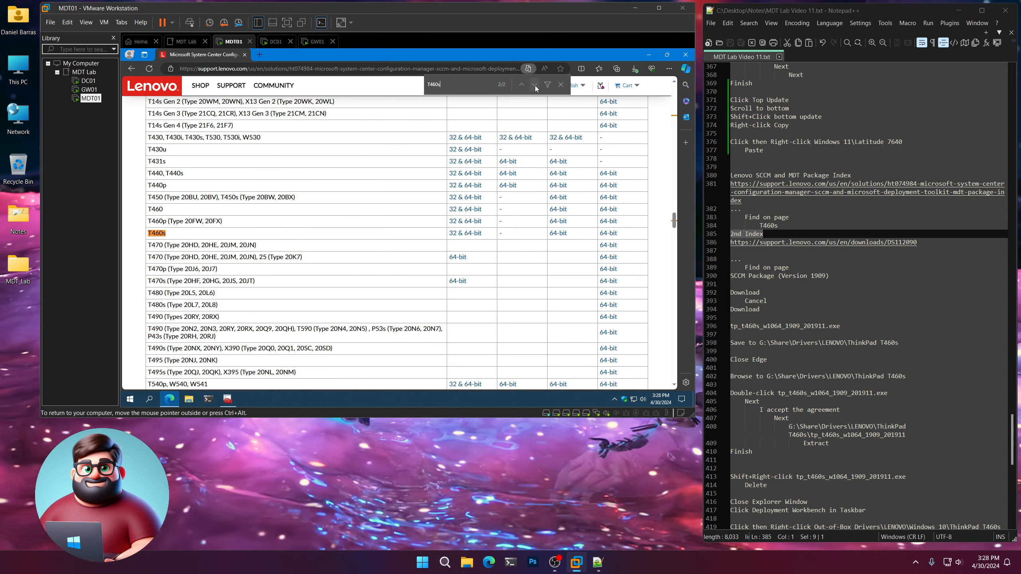
left_click_drag(675, 222, 682, 161)
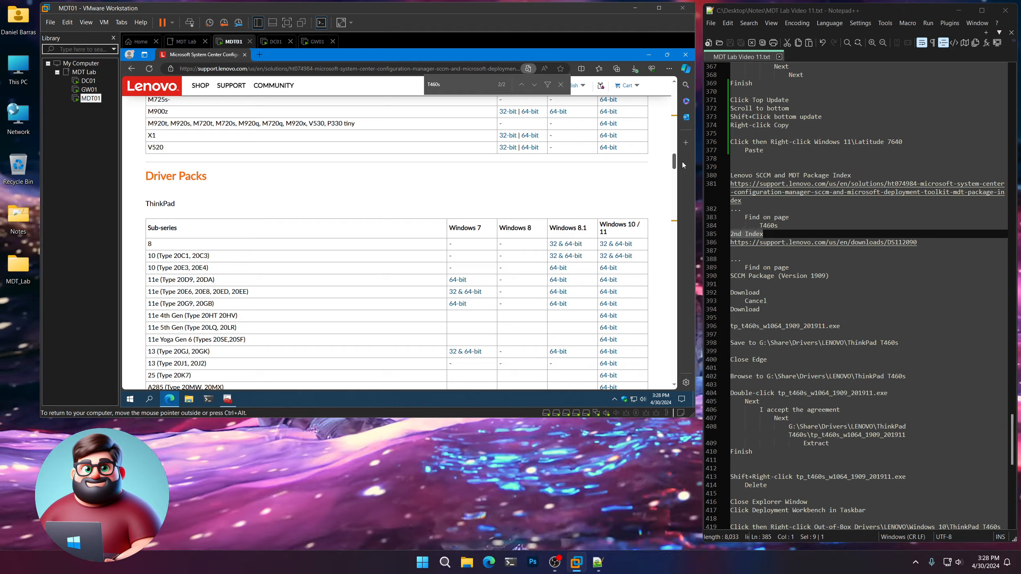
left_click_drag(681, 161, 674, 224)
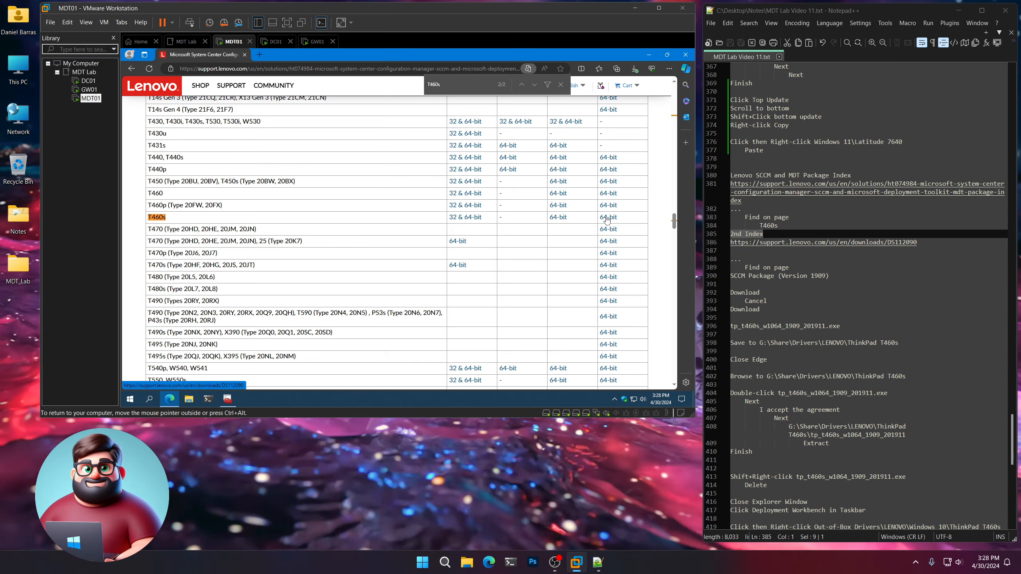
left_click(607, 218)
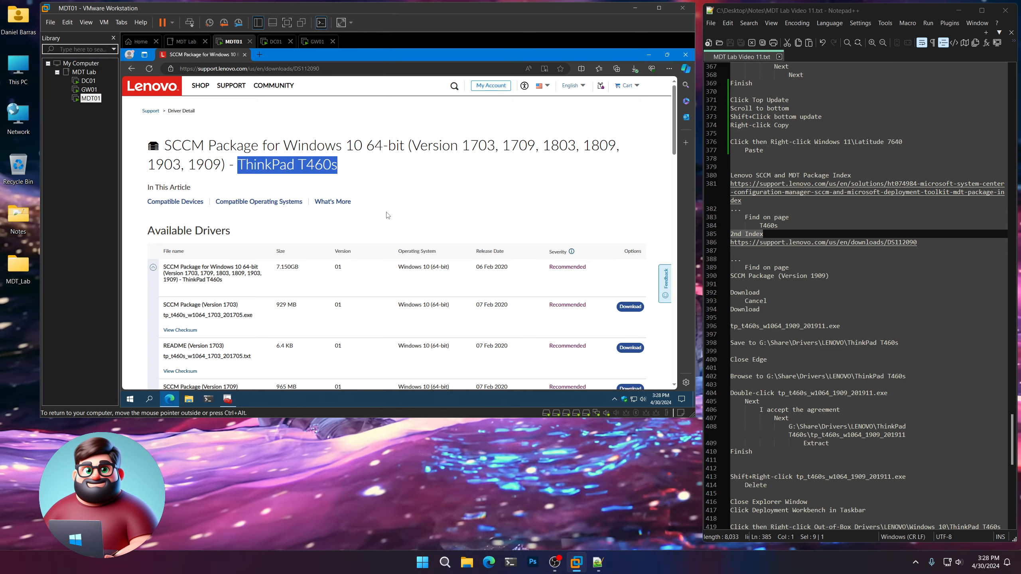
Step: Copy "SCCM Package (Version 1909)" from the notes and find that text on the ThinkPad T460s download page
scroll(387, 216, "down", 10)
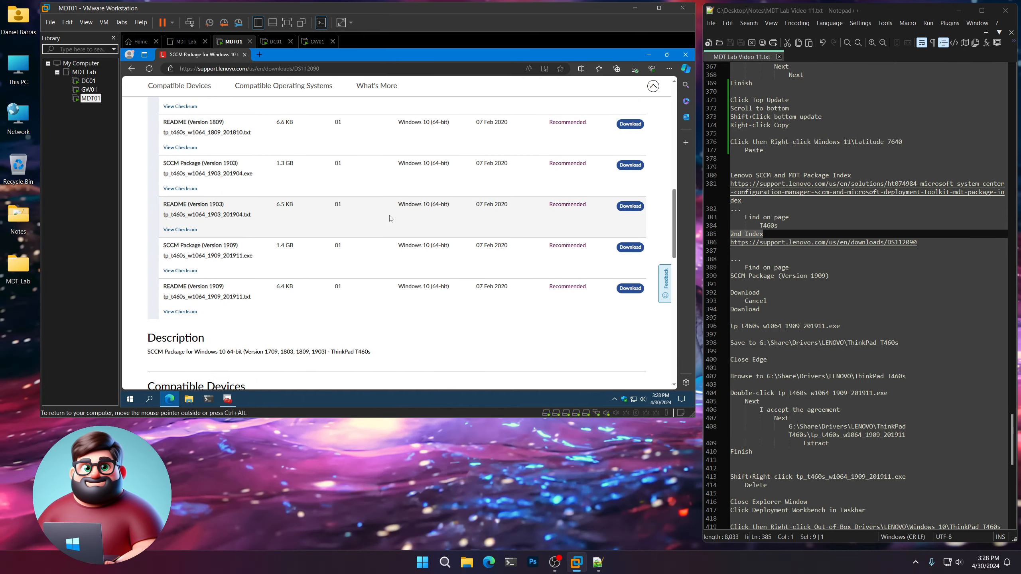
scroll(390, 219, "up", 10)
left_click(847, 281)
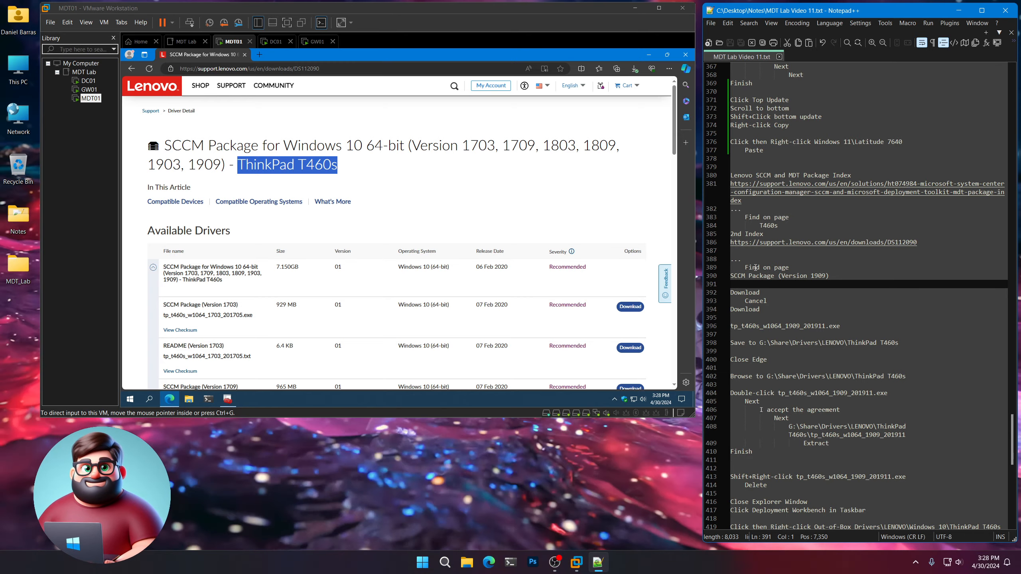
left_click_drag(828, 275, 793, 279)
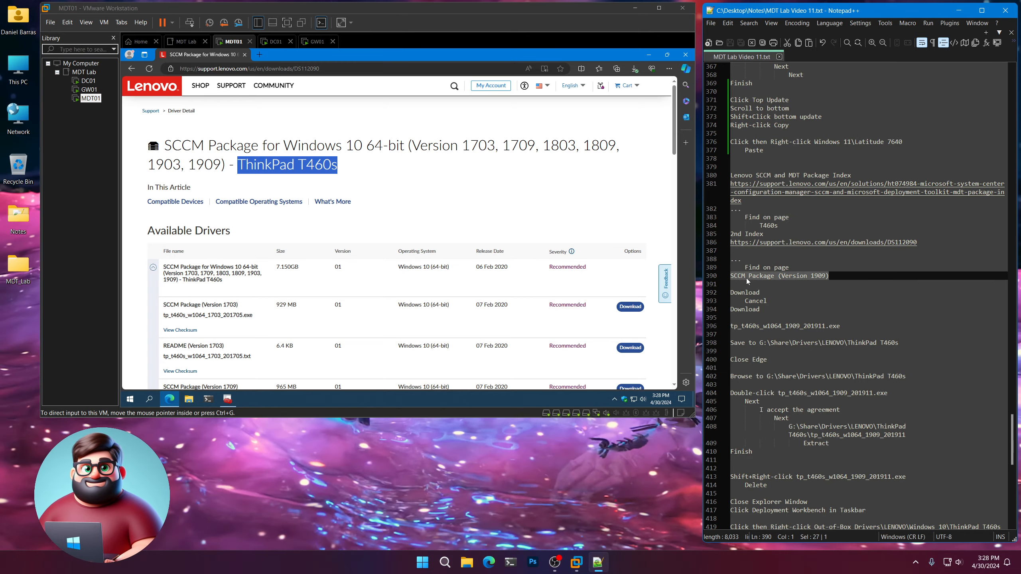
right_click(747, 281)
left_click(761, 292)
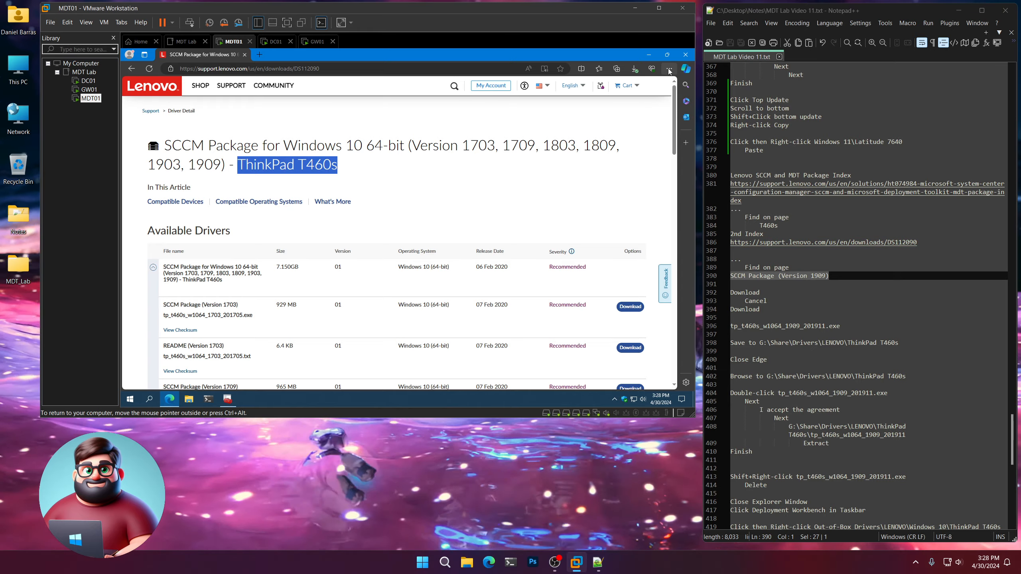
left_click(669, 69)
left_click(609, 243)
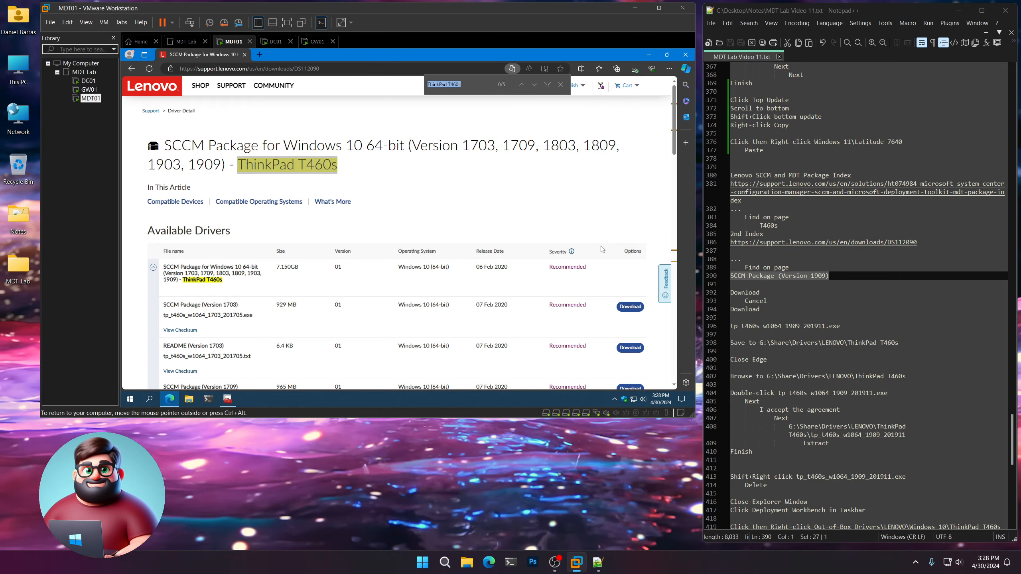
key("ctrl+v")
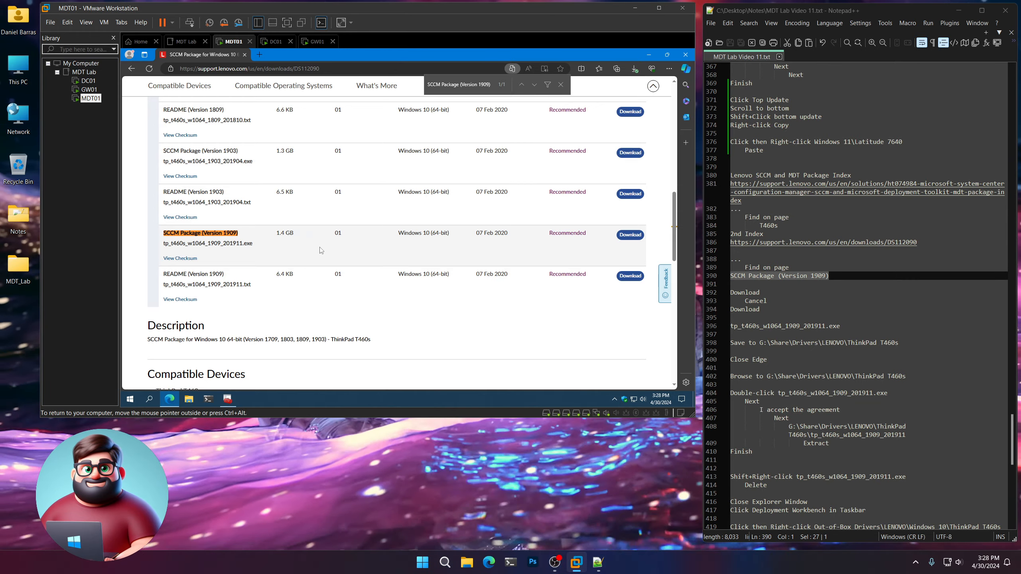
Step: Request the SCCM Package (Version 1909) download, cancel the compatibility check, and request the download again
left_click(632, 235)
left_click_drag(760, 311, 728, 294)
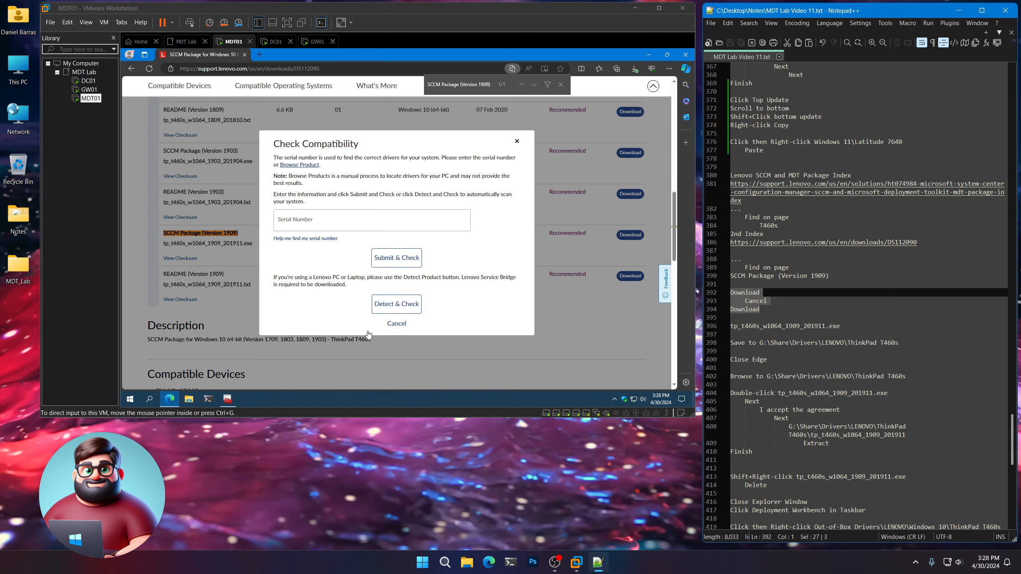
left_click(365, 333)
left_click(396, 325)
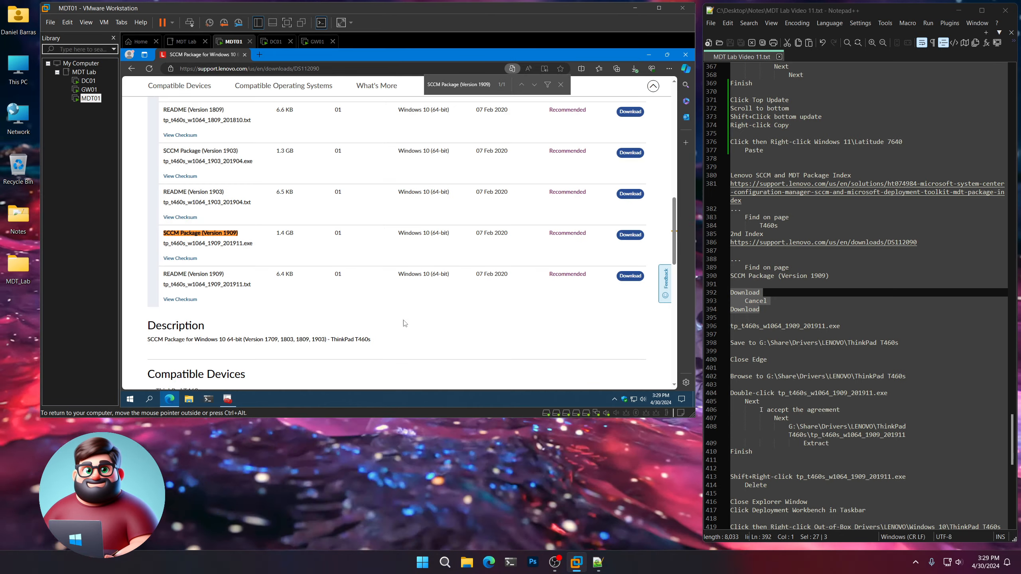
left_click(630, 235)
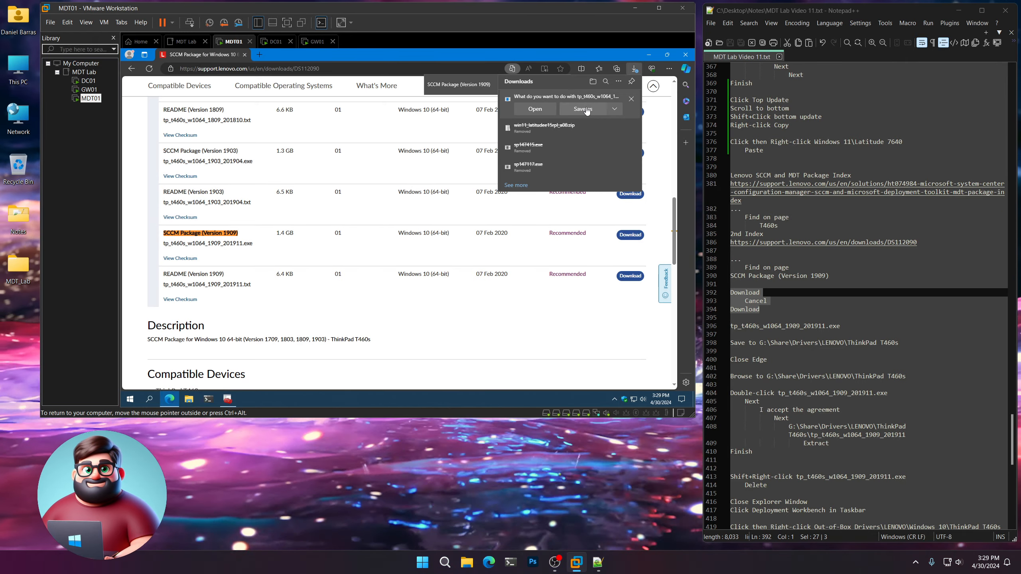
Step: Save tp_t460s_w1064_1909_201911.exe to G:\Share\Drivers\LENOVO\ThinkPad T460s
left_click(586, 110)
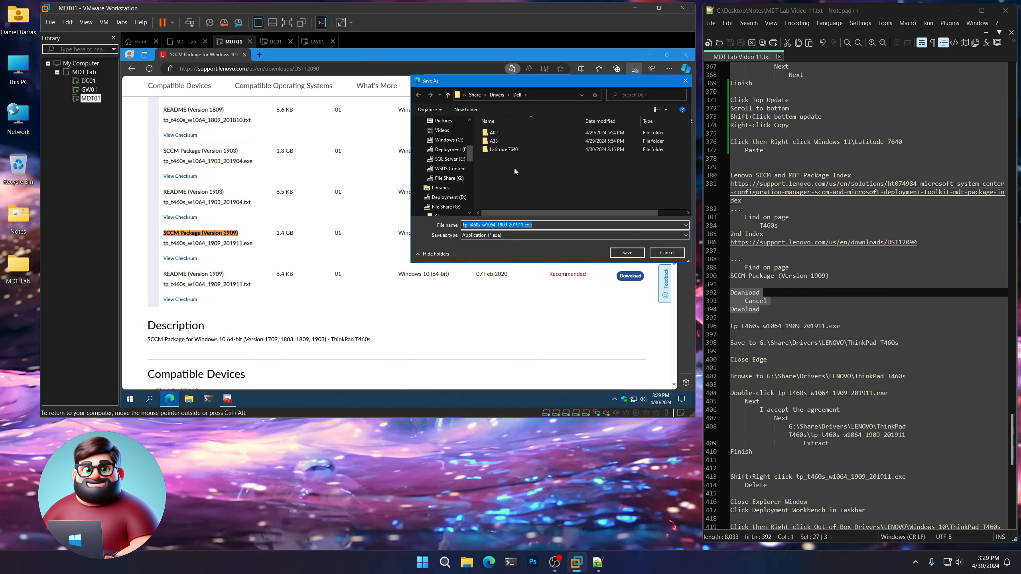
left_click(497, 95)
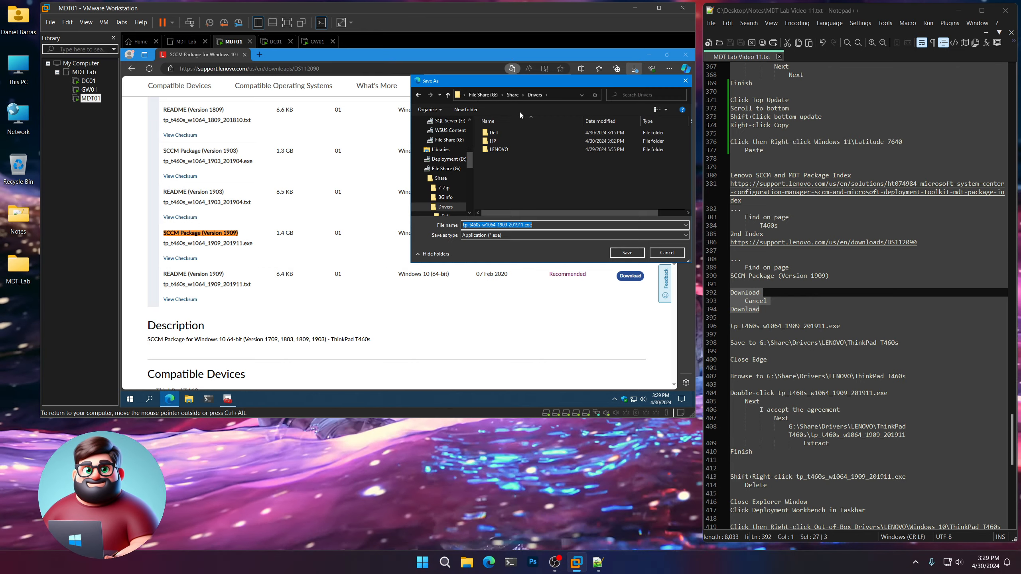
double_click(498, 149)
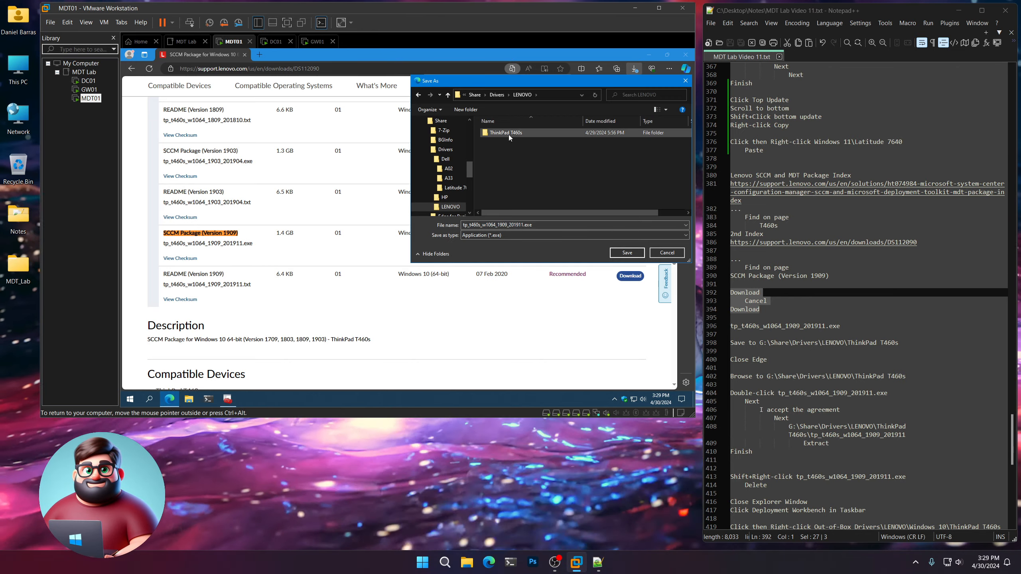
double_click(509, 134)
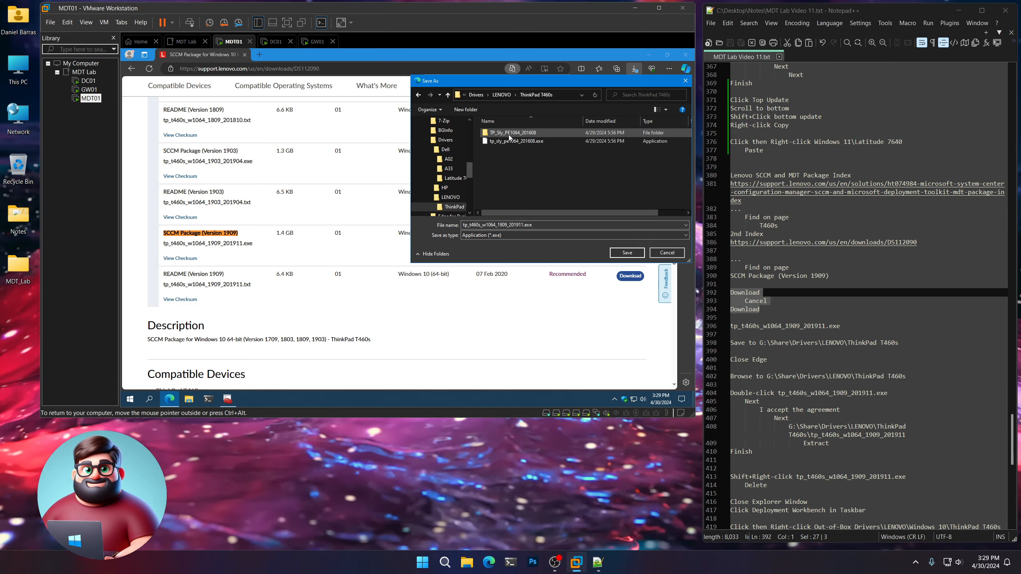
left_click(627, 252)
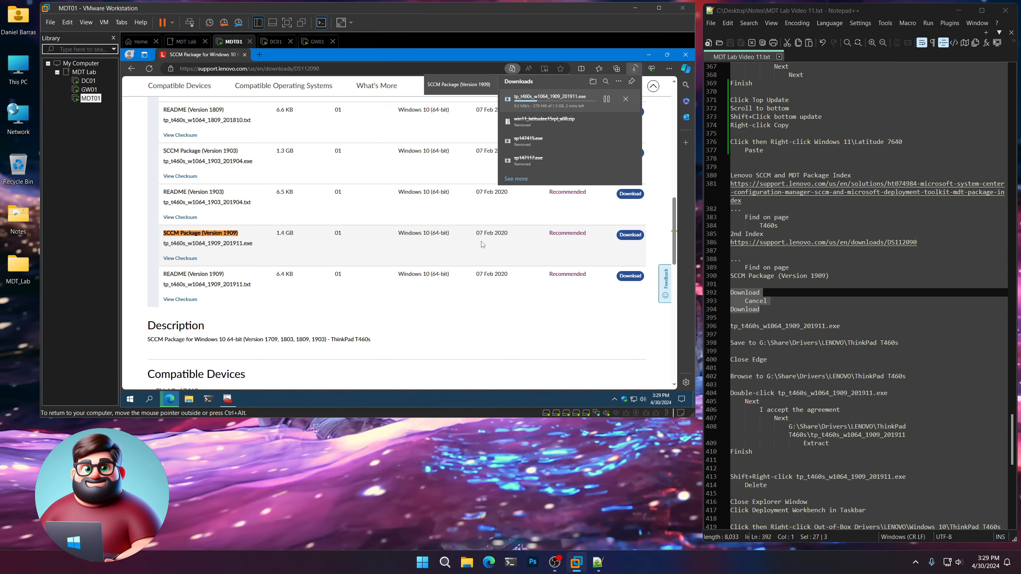
Step: Highlight the save location and "Close Edge" lines in the notes
scroll(864, 298, "down", 5)
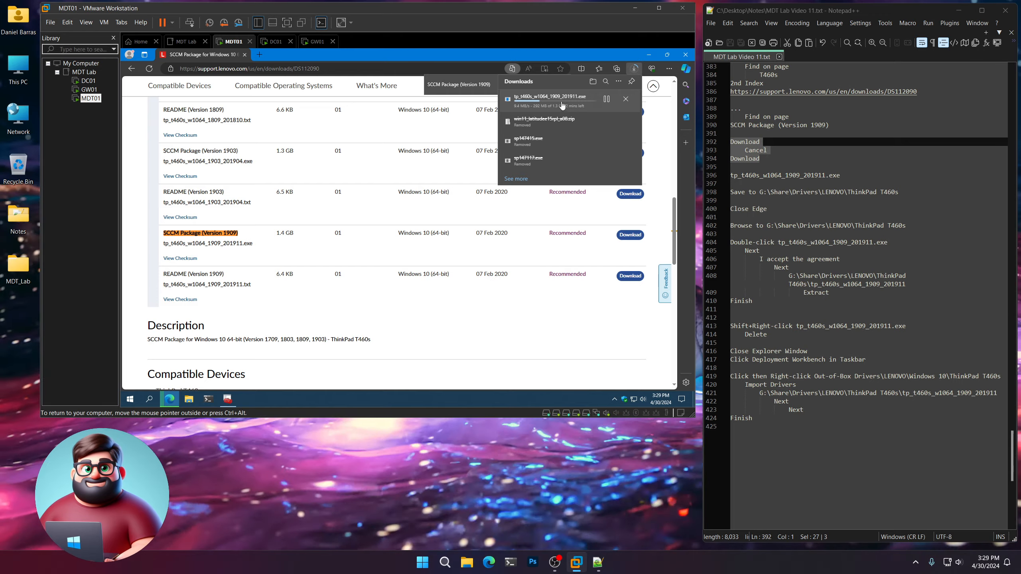
scroll(915, 170, "down", 1)
left_click_drag(914, 183, 725, 169)
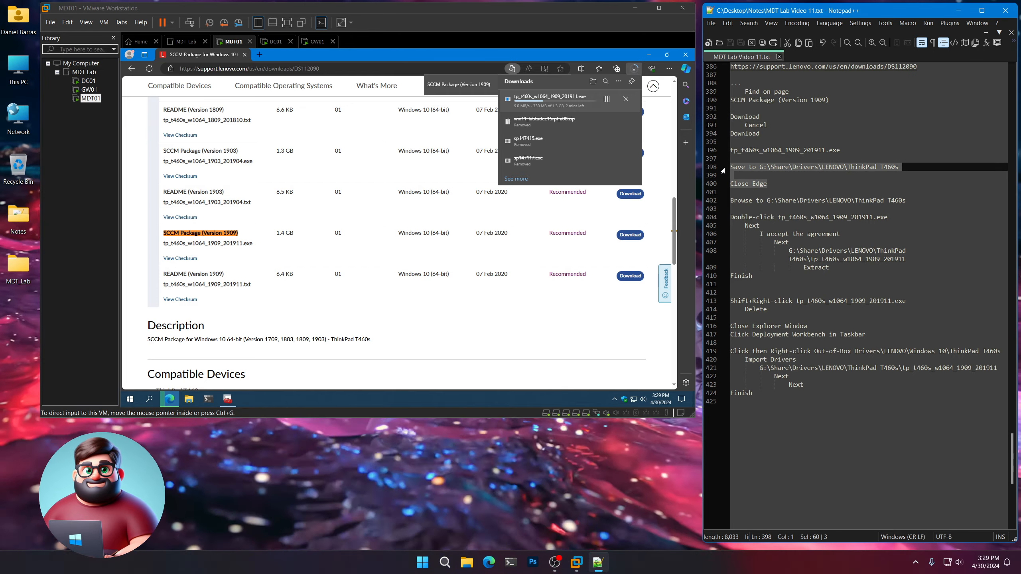
left_click(442, 496)
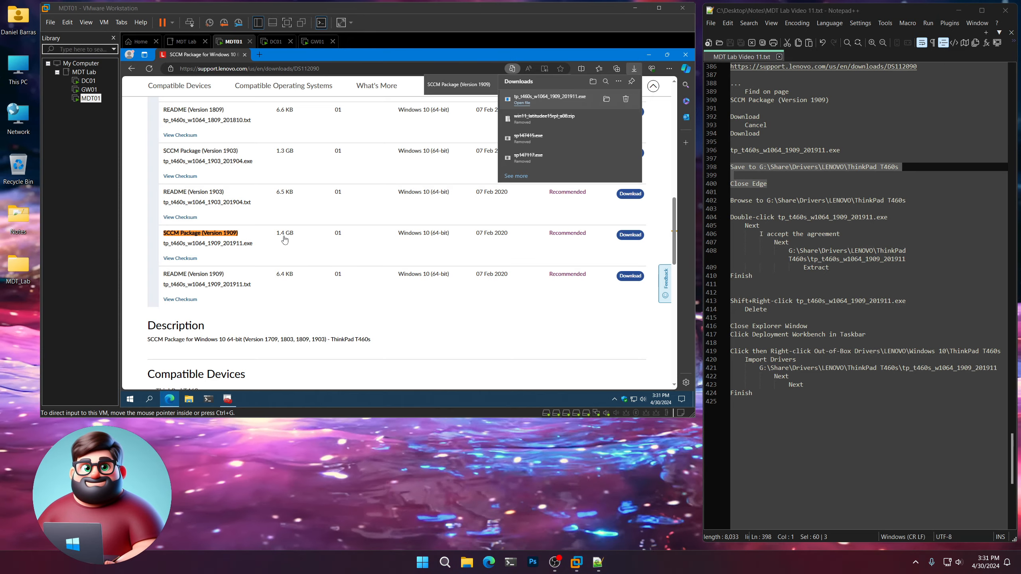
Step: Close Edge on MDT01 and minimize the Deployment Workbench window
left_click(625, 54)
left_click(685, 57)
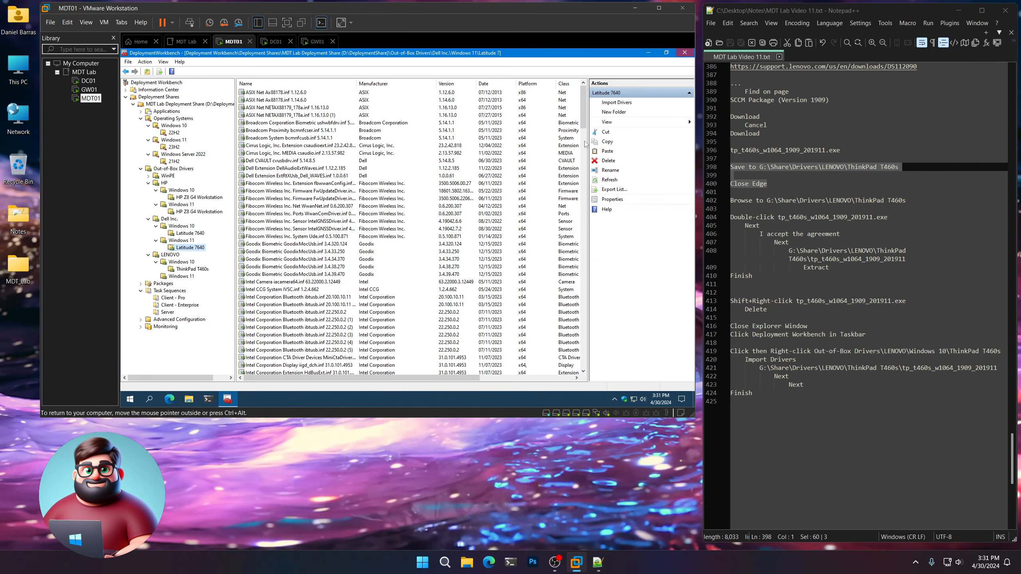
left_click(650, 53)
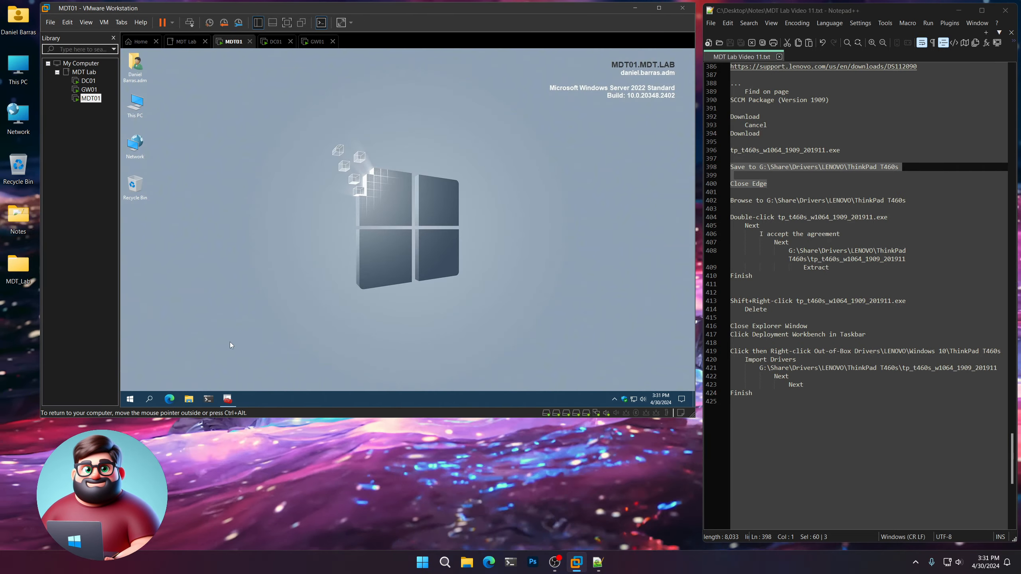
Step: Open the folder G:\Share\Drivers\LENOVO\ThinkPad T460s in File Explorer on MDT01
left_click(189, 399)
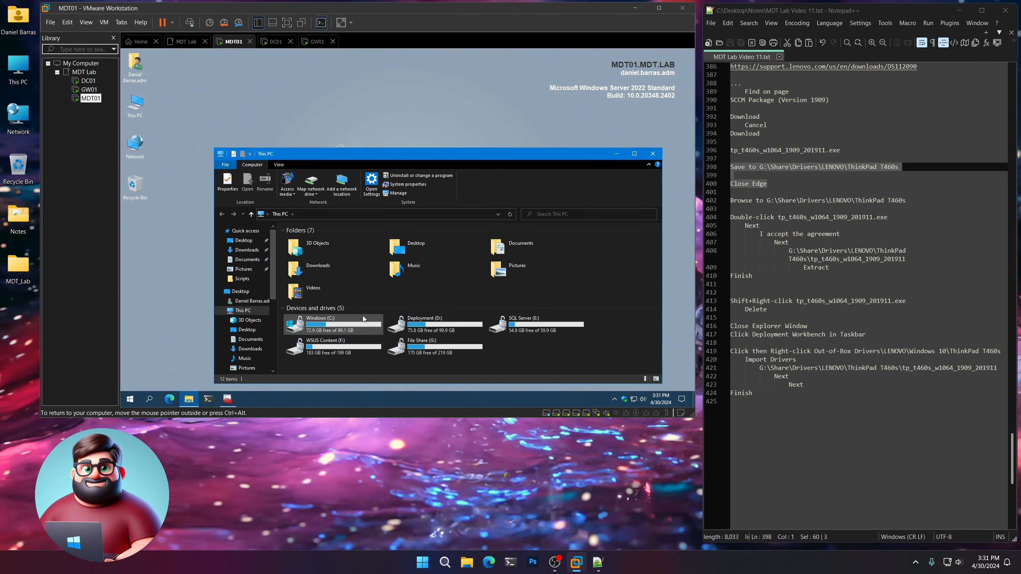
double_click(420, 343)
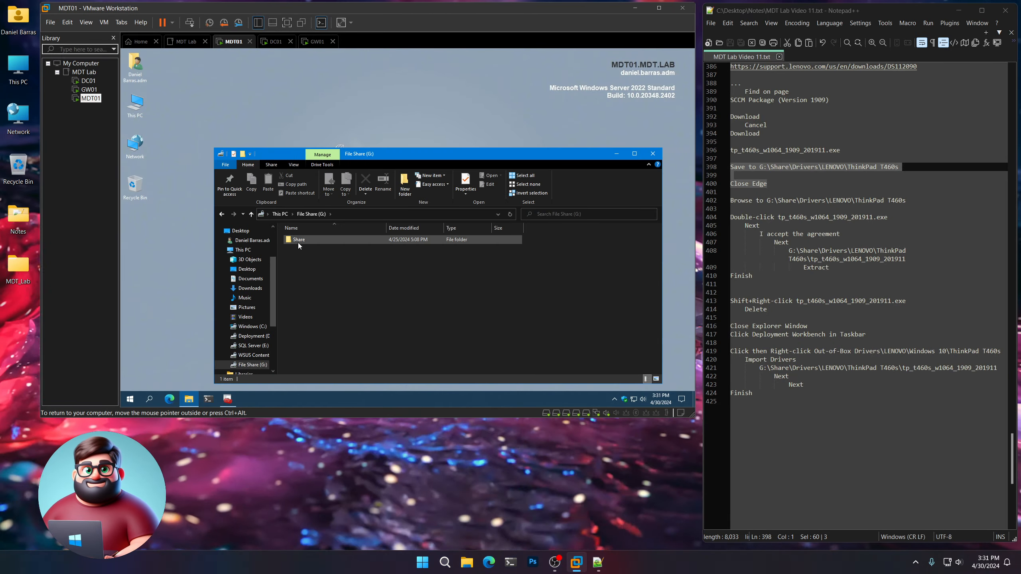
double_click(299, 241)
left_click(301, 257)
double_click(301, 259)
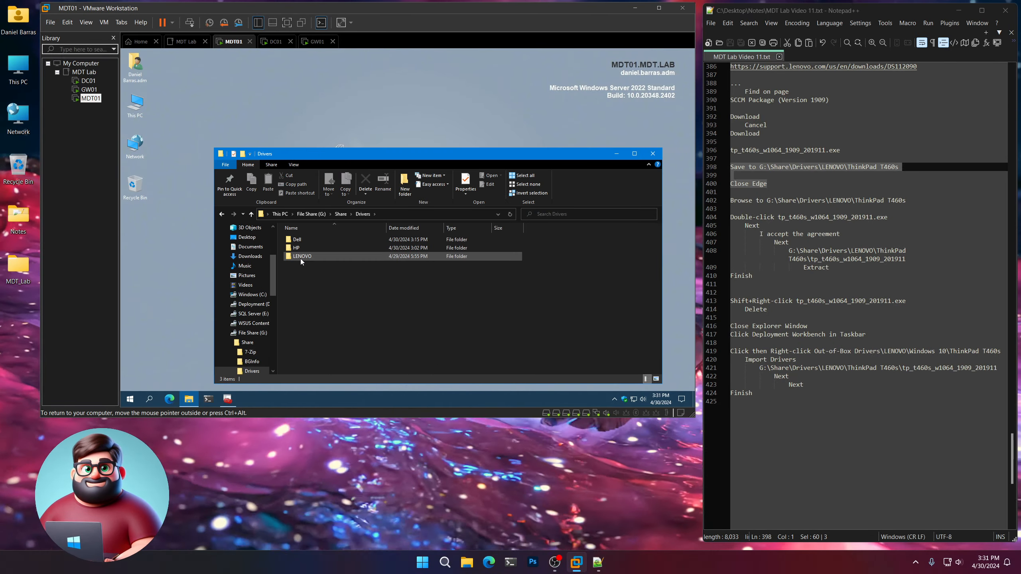
double_click(300, 257)
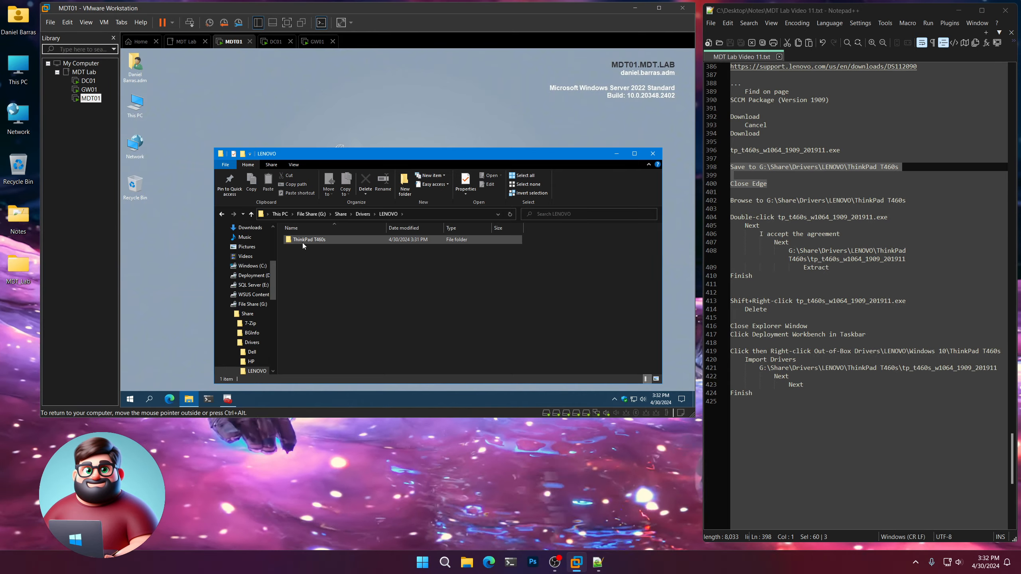
double_click(303, 241)
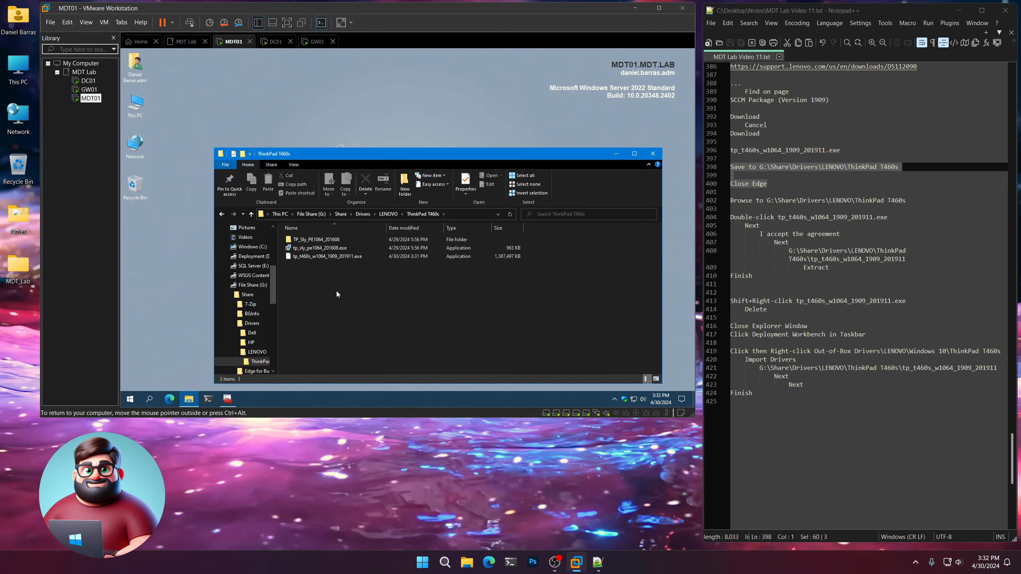
right_click(331, 290)
left_click(305, 282)
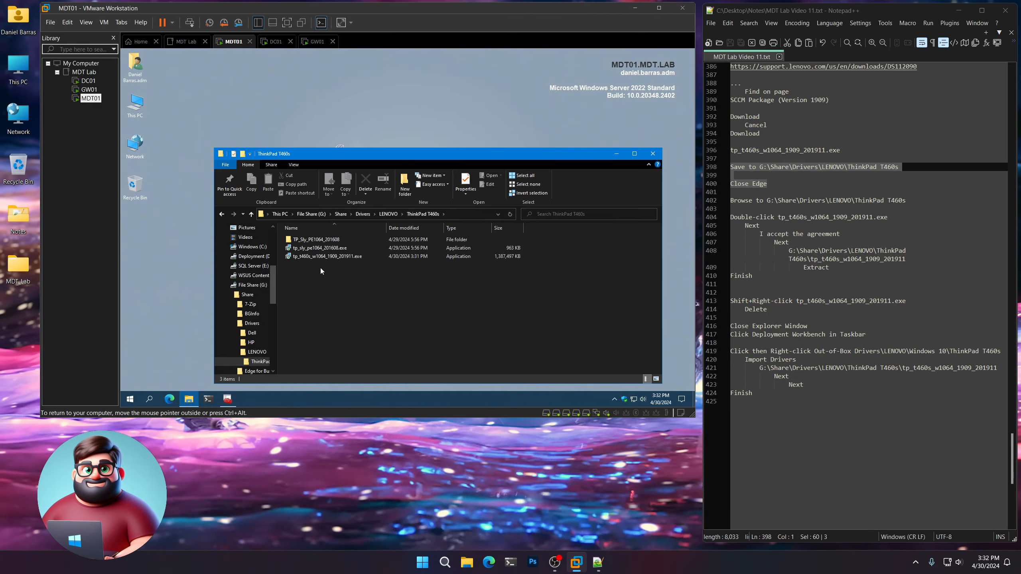
right_click(324, 258)
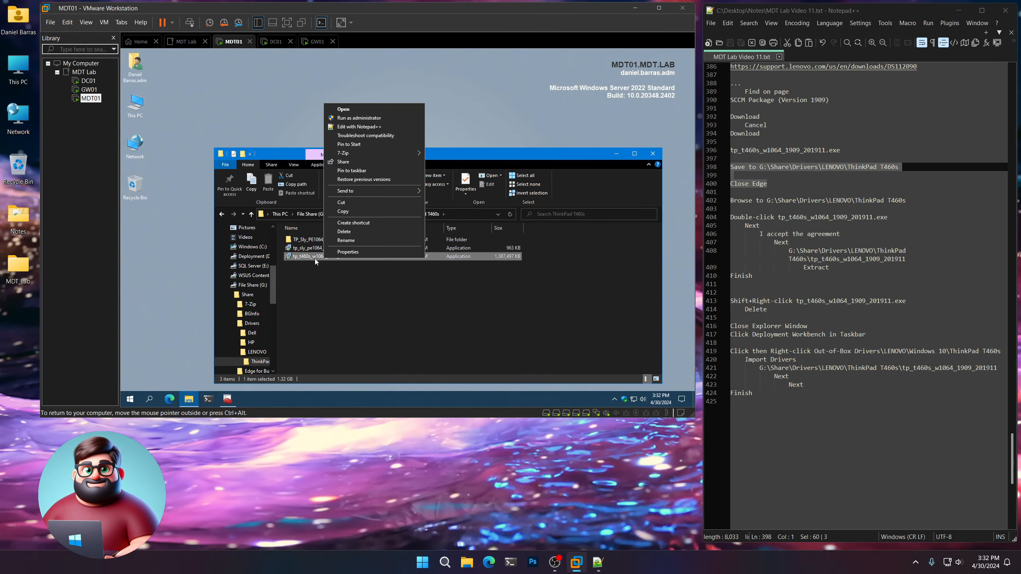
left_click(311, 285)
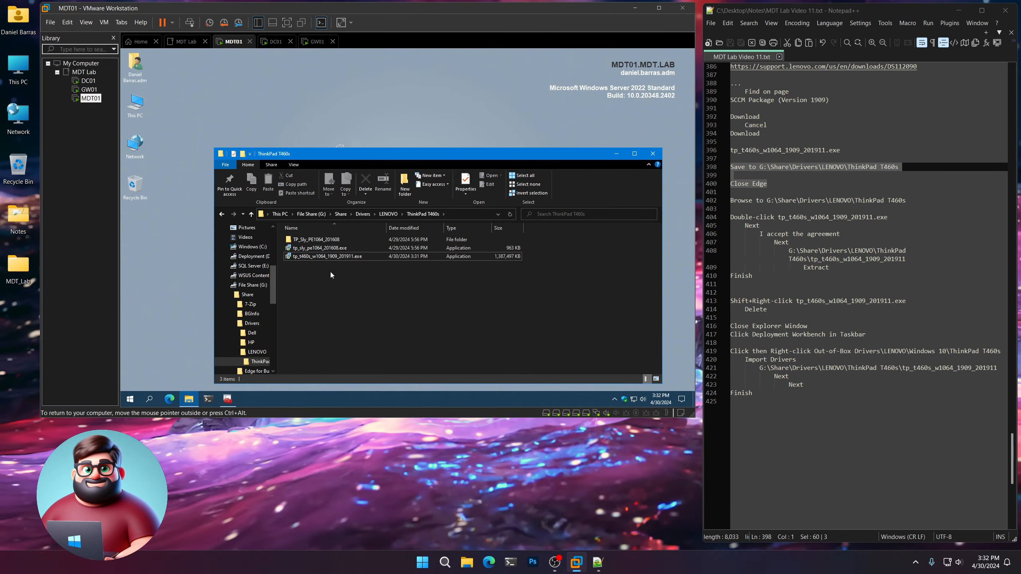
Step: Run tp_t460s_w1064_1909_201911.exe and copy the path G:\Share\Drivers\LENOVO\ThinkPad T460s\tp_t460s_w1064_1909_201911 from the notes
left_click(335, 257)
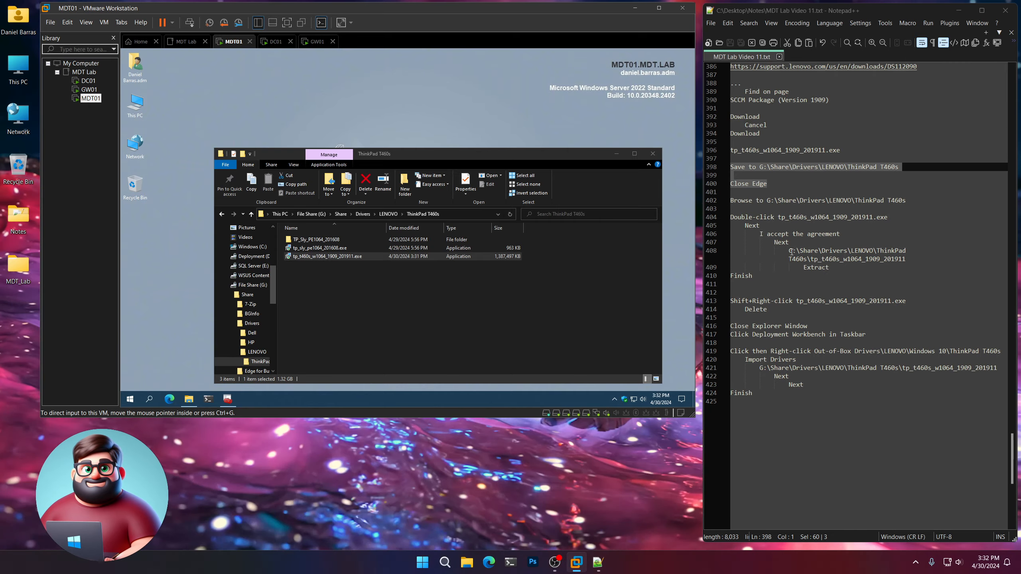
left_click_drag(789, 251, 857, 257)
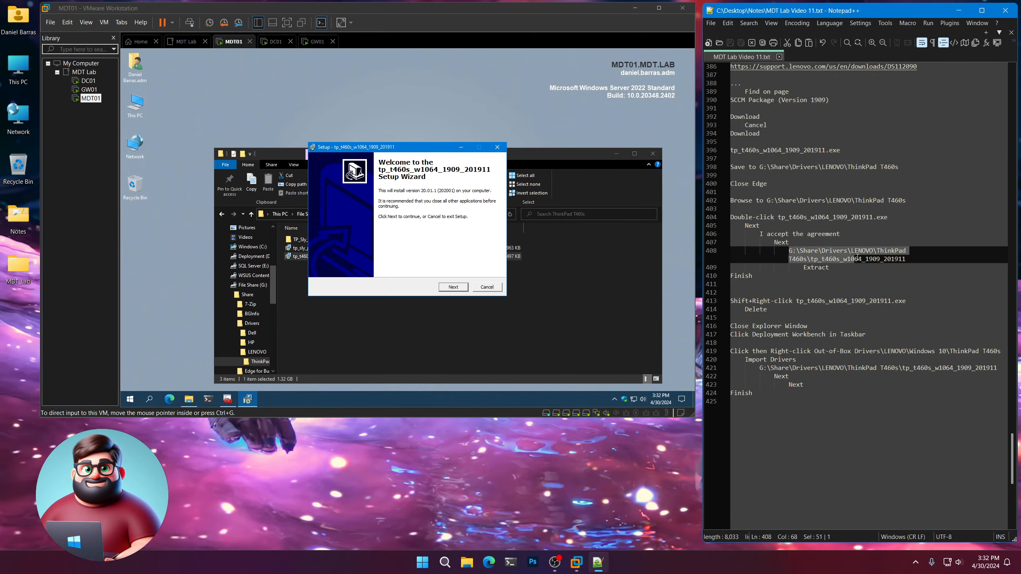
right_click(854, 257)
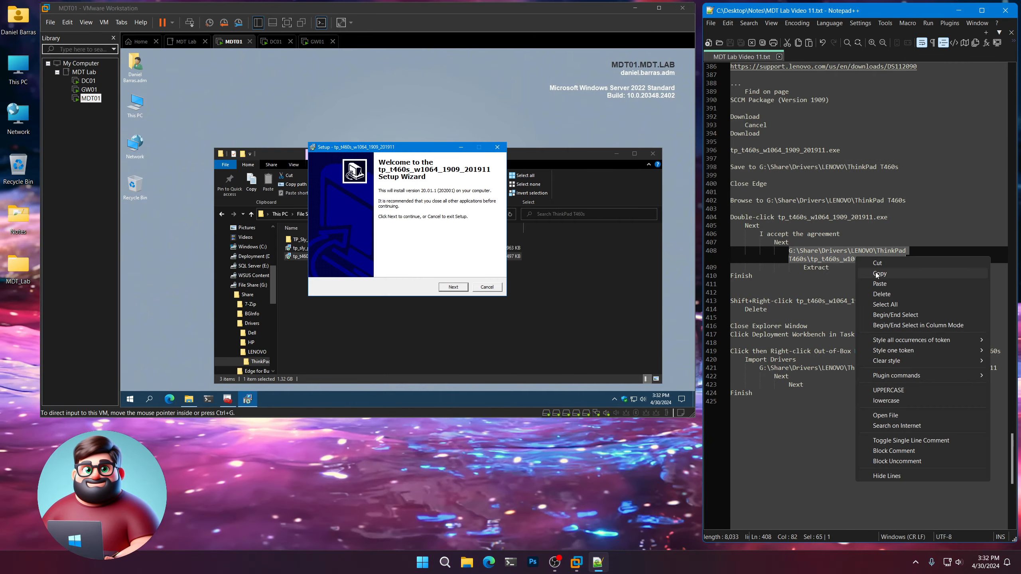
left_click(876, 272)
Step: Accept the license agreement and extract the drivers to G:\Share\Drivers\LENOVO\ThinkPad T460s\tp_t460s_w1064_1909_201911, then finish the setup wizard
left_click(453, 287)
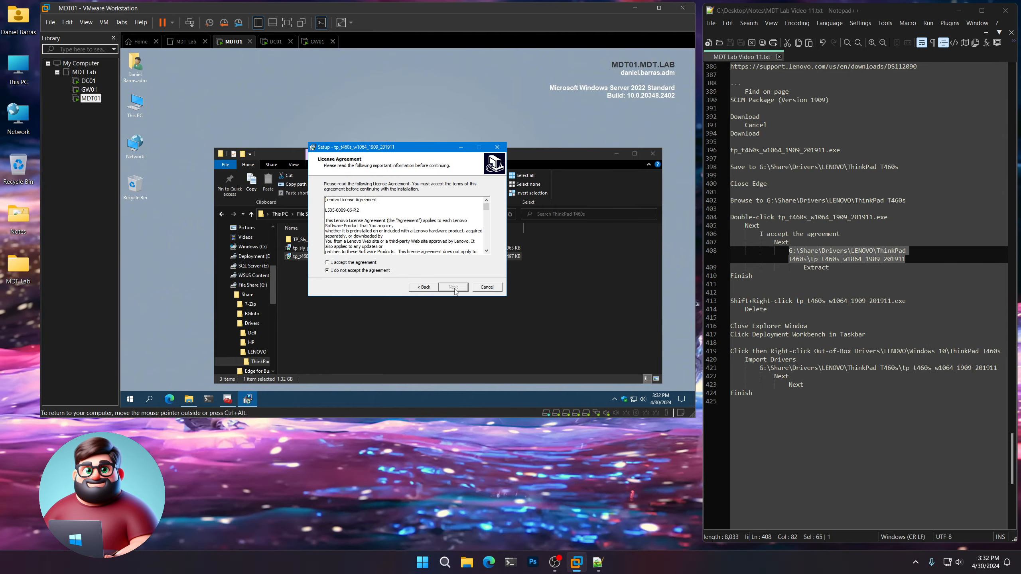
left_click(363, 263)
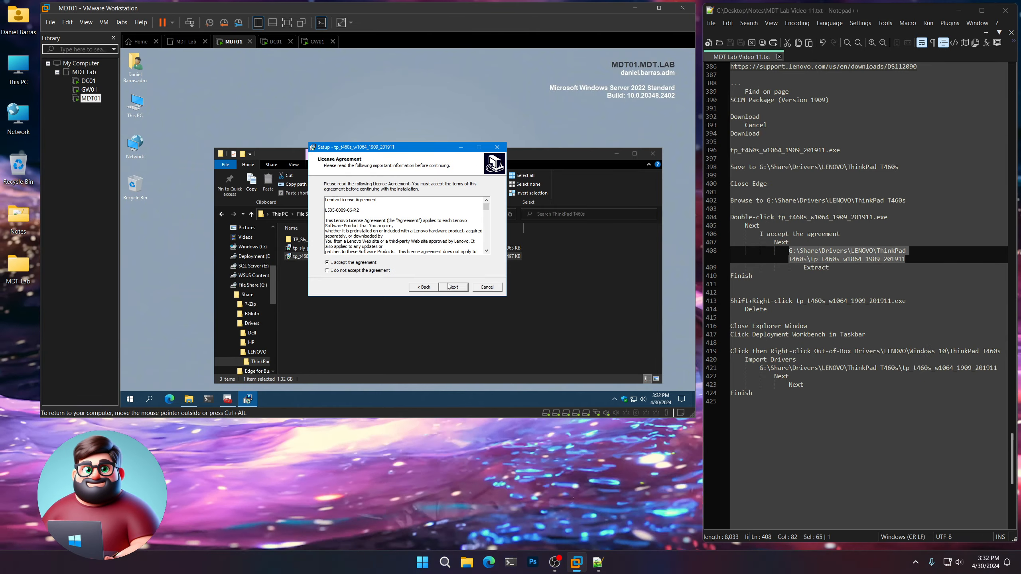
left_click(453, 287)
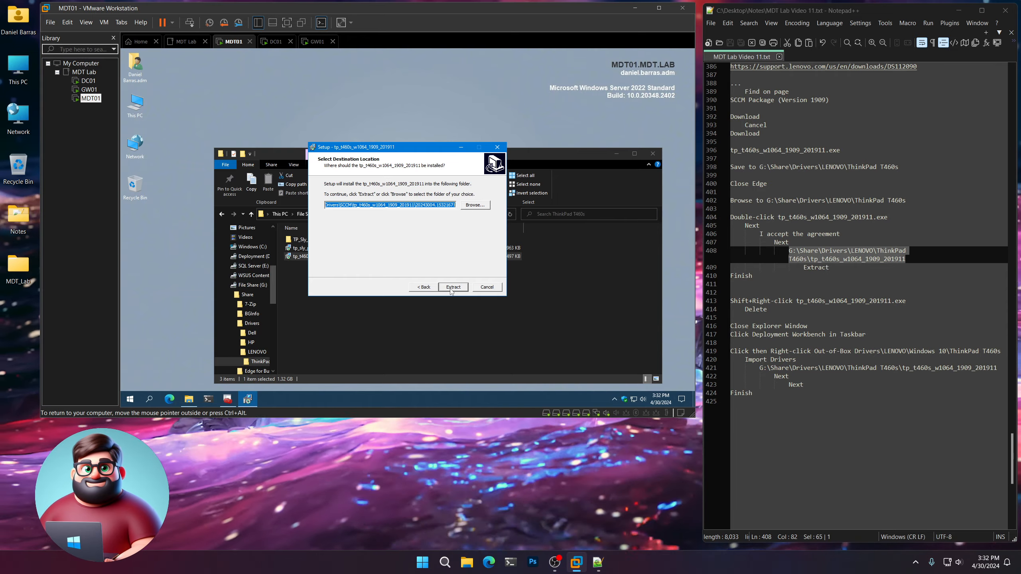
key("ctrl+v")
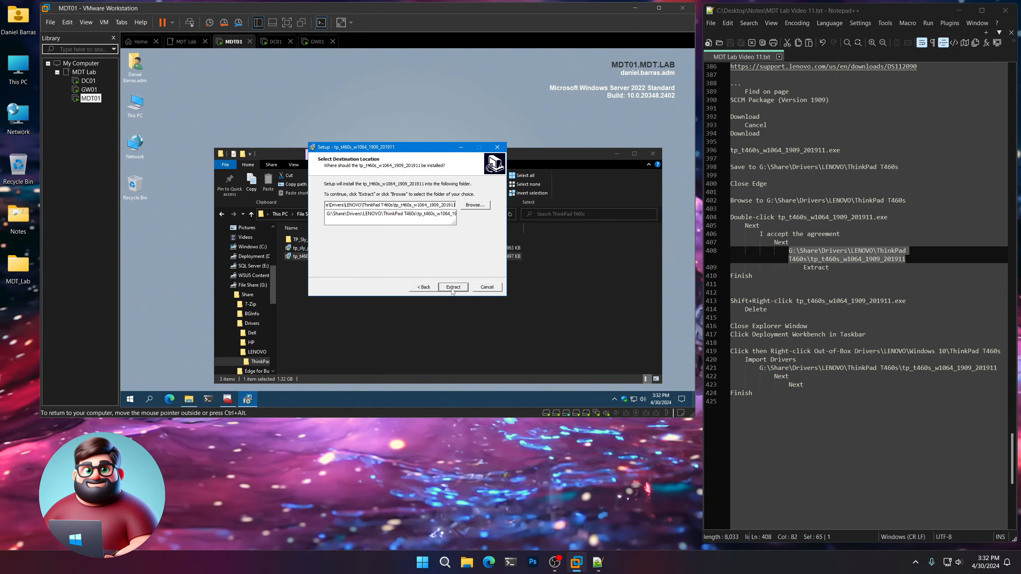
left_click(453, 287)
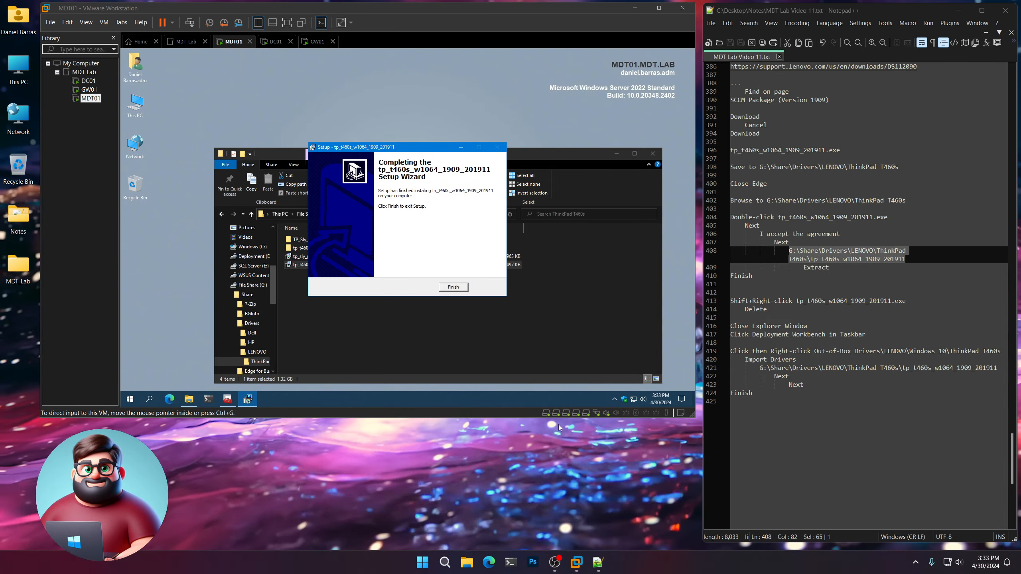
left_click(451, 288)
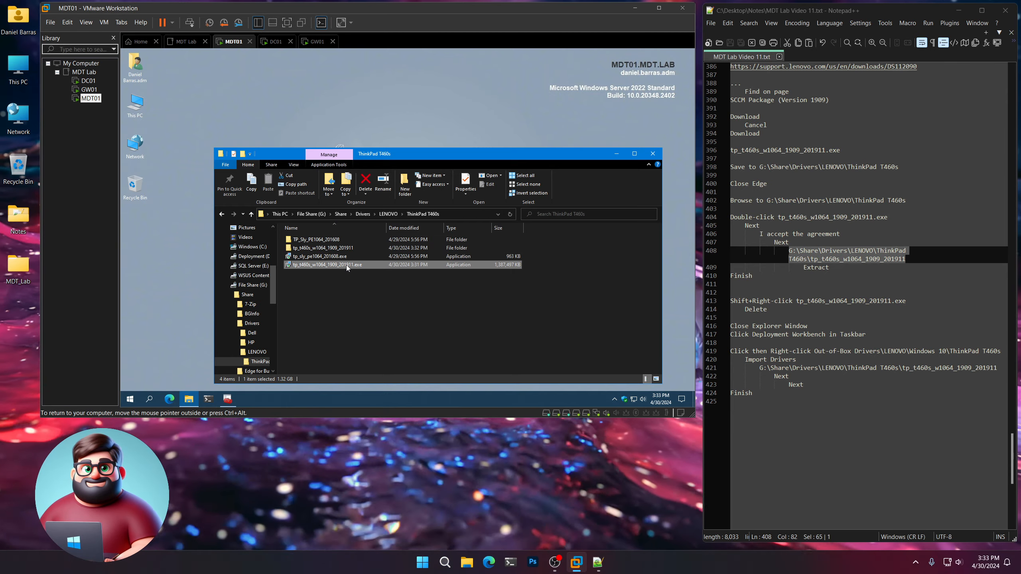
Step: Permanently delete tp_t460s_w1064_1909_201911.exe from the ThinkPad T460s folder and close File Explorer on MDT01
right_click(347, 265, "shift")
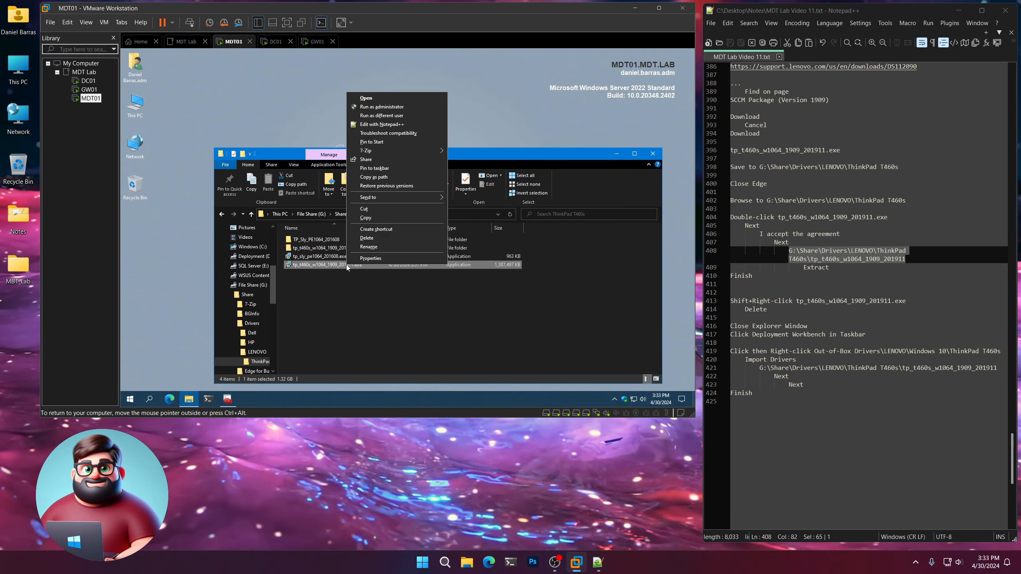
left_click(368, 238)
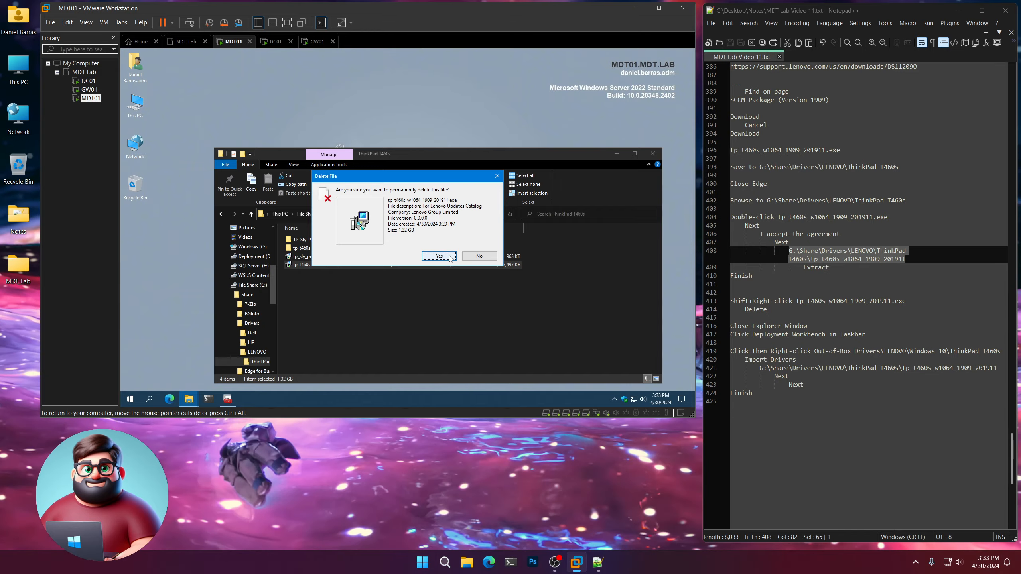
left_click(449, 256)
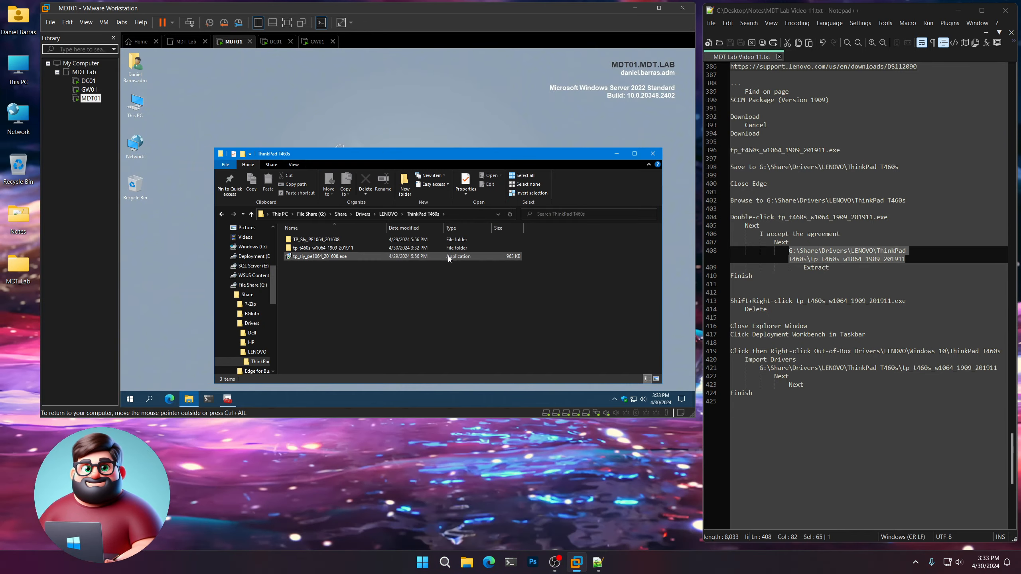
left_click(651, 153)
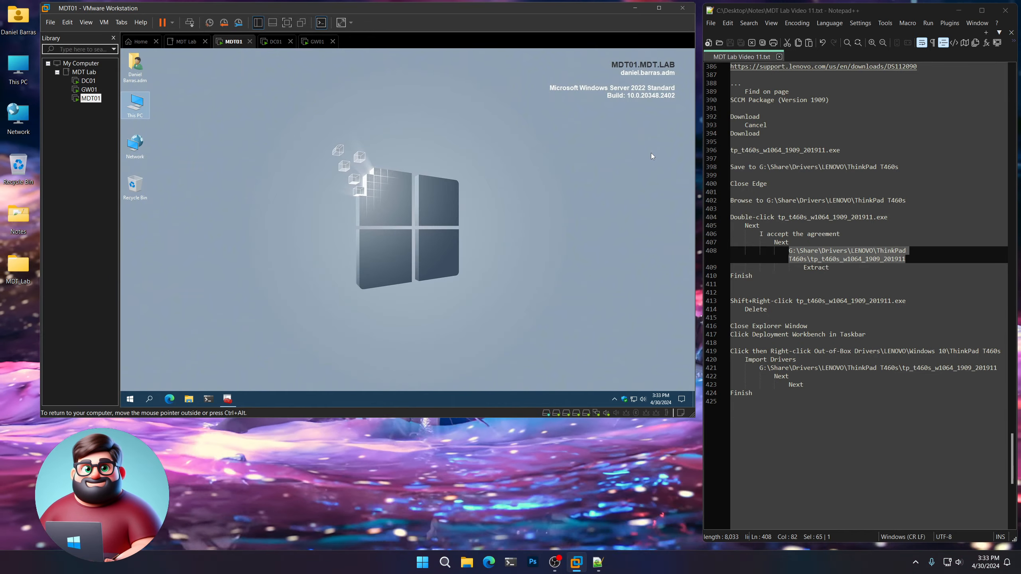
Step: Switch to Deployment Workbench and open the Out-of-Box Drivers\LENOVO\Windows 10\ThinkPad T460s folder
left_click(228, 398)
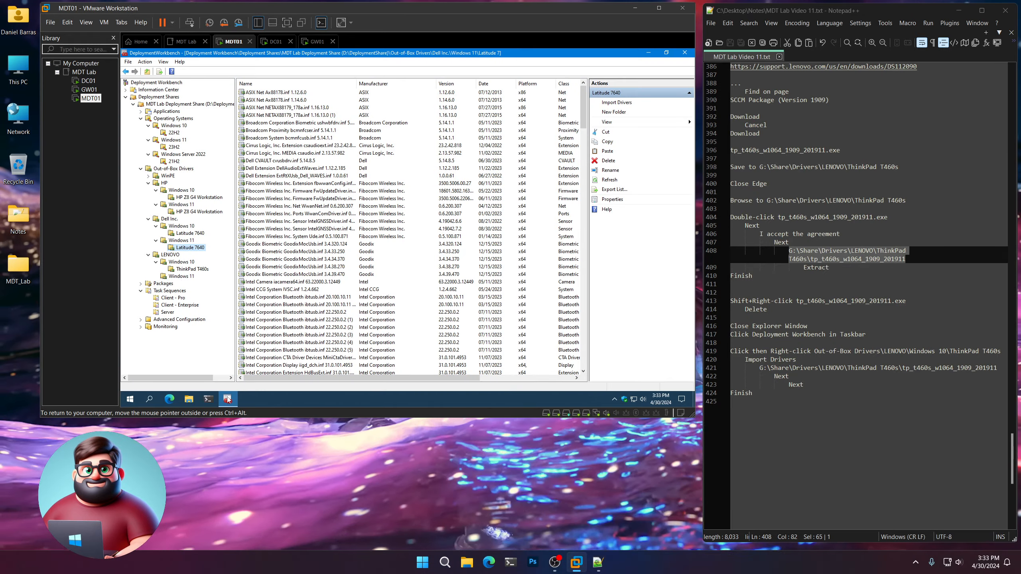
scroll(822, 320, "down", 6)
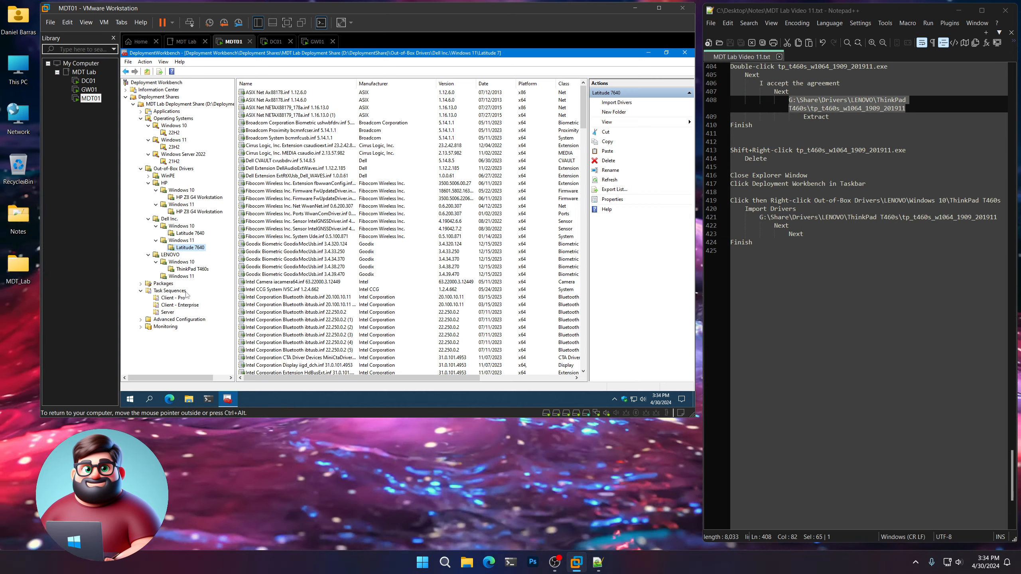
left_click(192, 269)
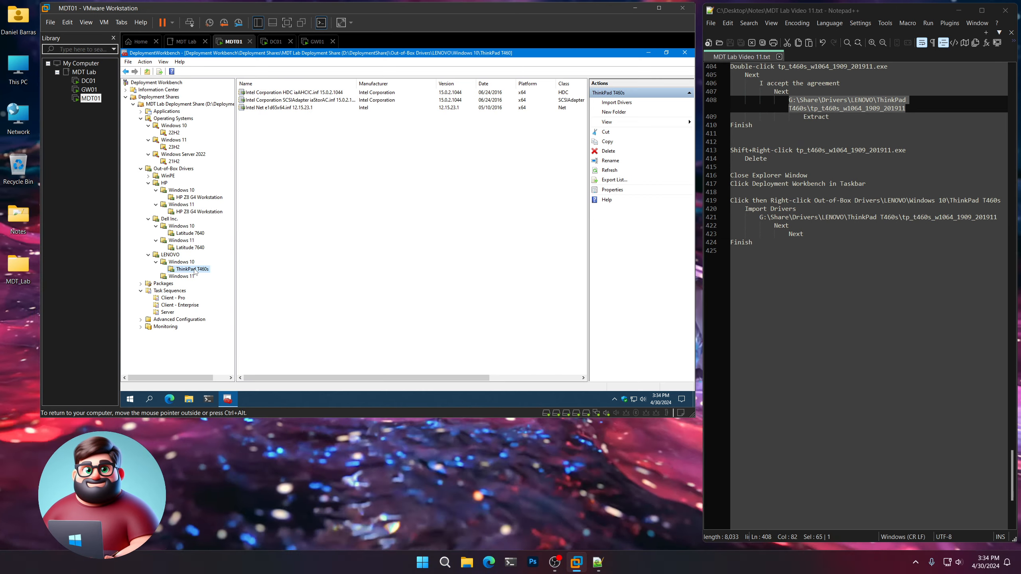
right_click(195, 272)
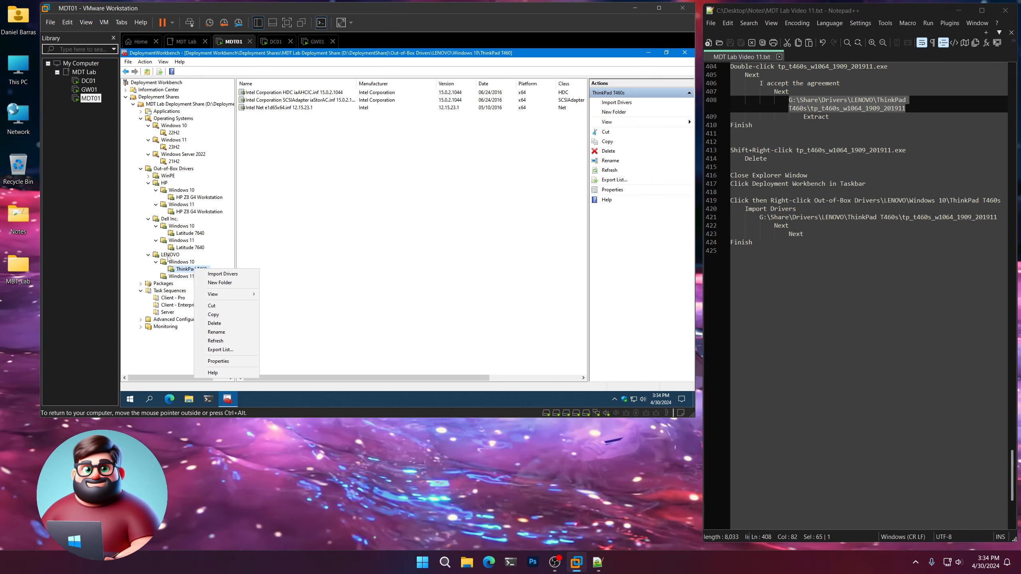
left_click(141, 273)
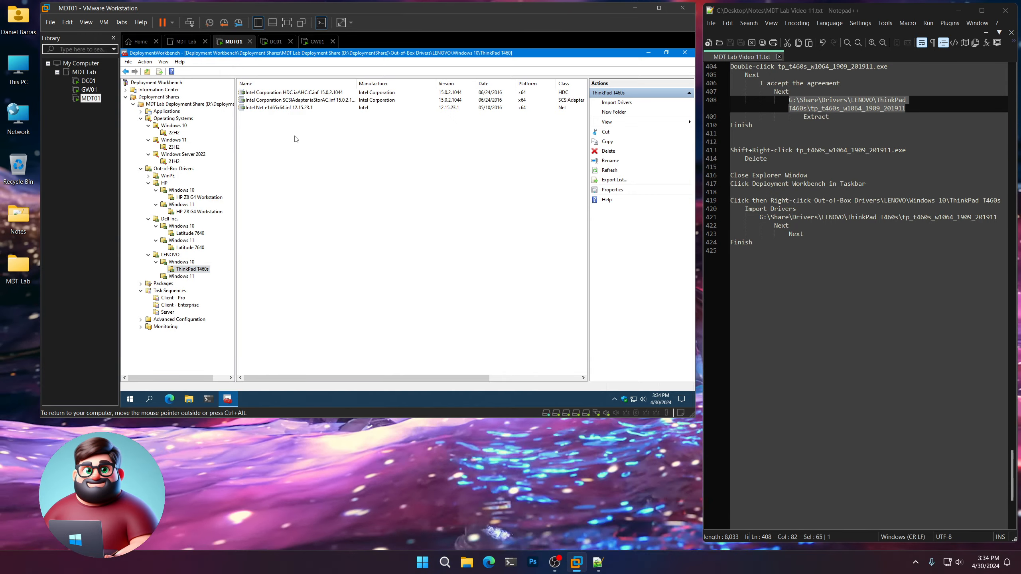
Step: Move the three Intel drivers from LENOVO\Windows 10\ThinkPad T460s to Out-of-Box Drivers\WinPE\LENOVO\ThinkPad T460s
left_click_drag(283, 98, 281, 92)
right_click(282, 95)
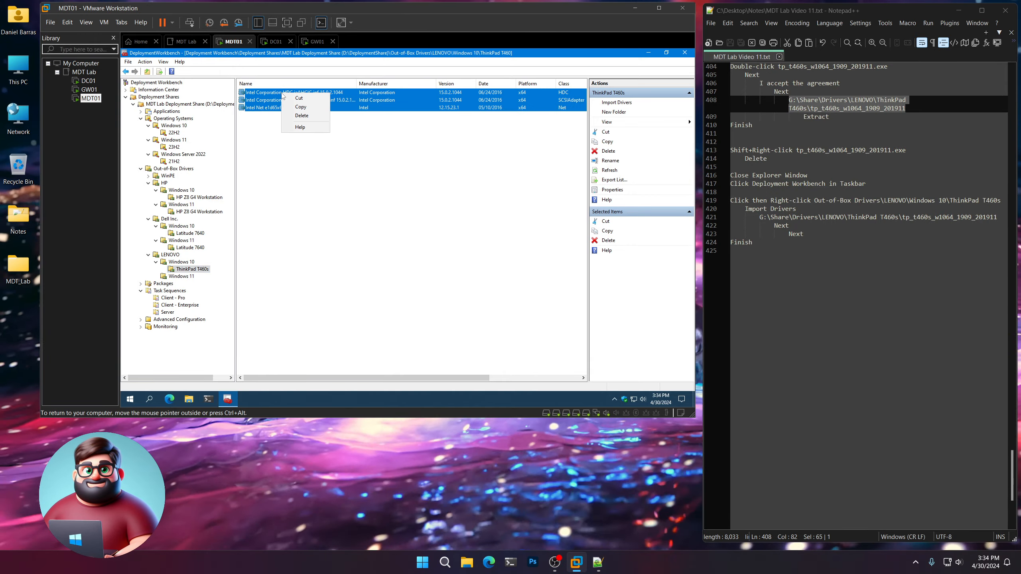
left_click(297, 98)
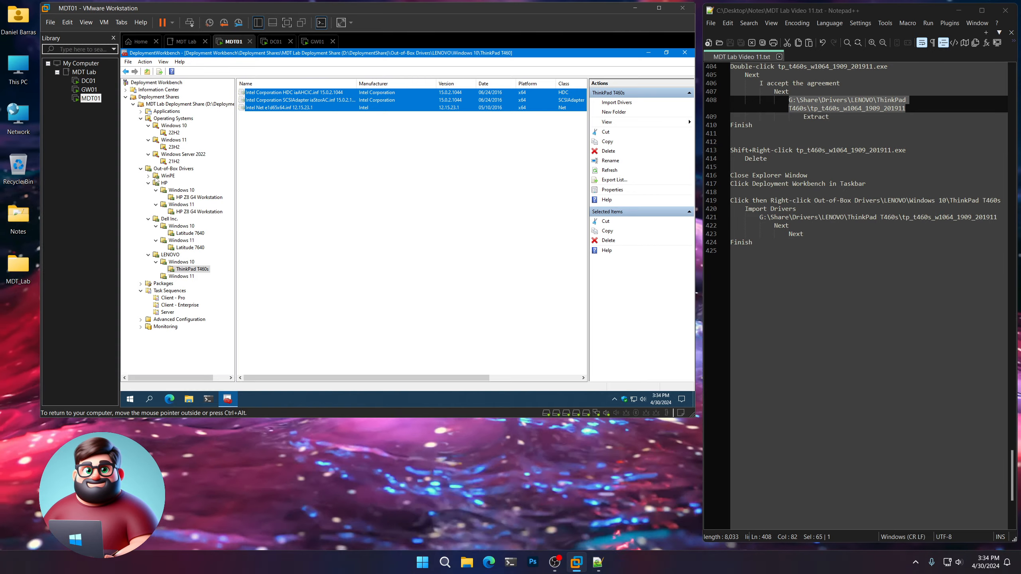
left_click(148, 177)
left_click(156, 198)
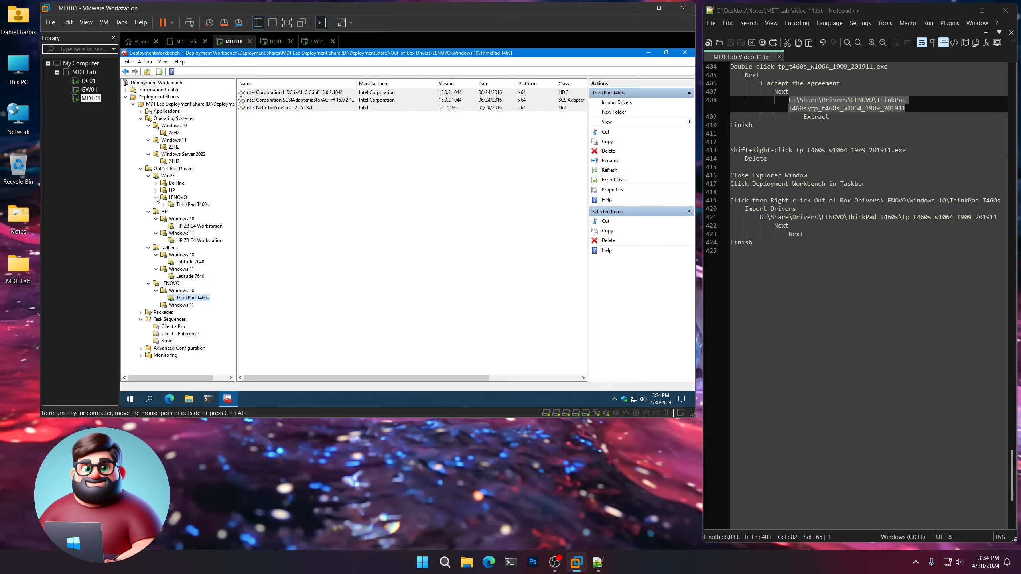
left_click(180, 205)
right_click(275, 184)
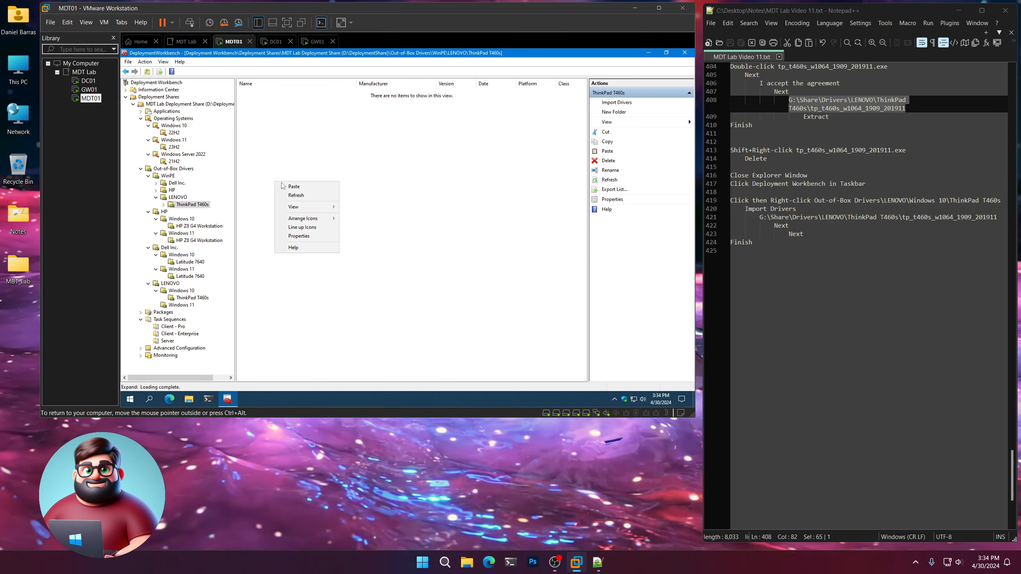
left_click(288, 183)
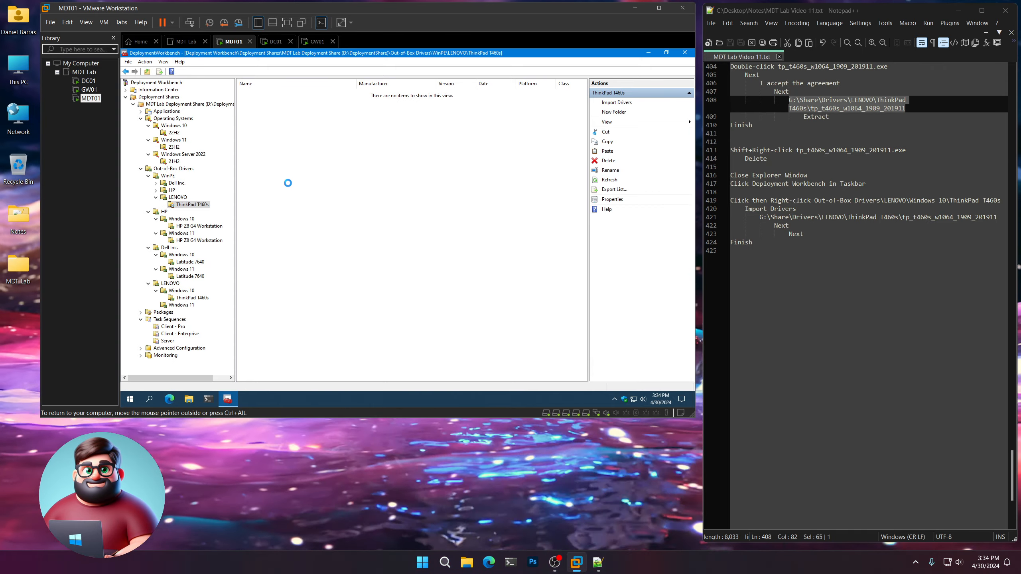
Step: Refresh and check the contents of the ThinkPad T460s driver folders under LENOVO\Windows 10 and WinPE\LENOVO
left_click(192, 298)
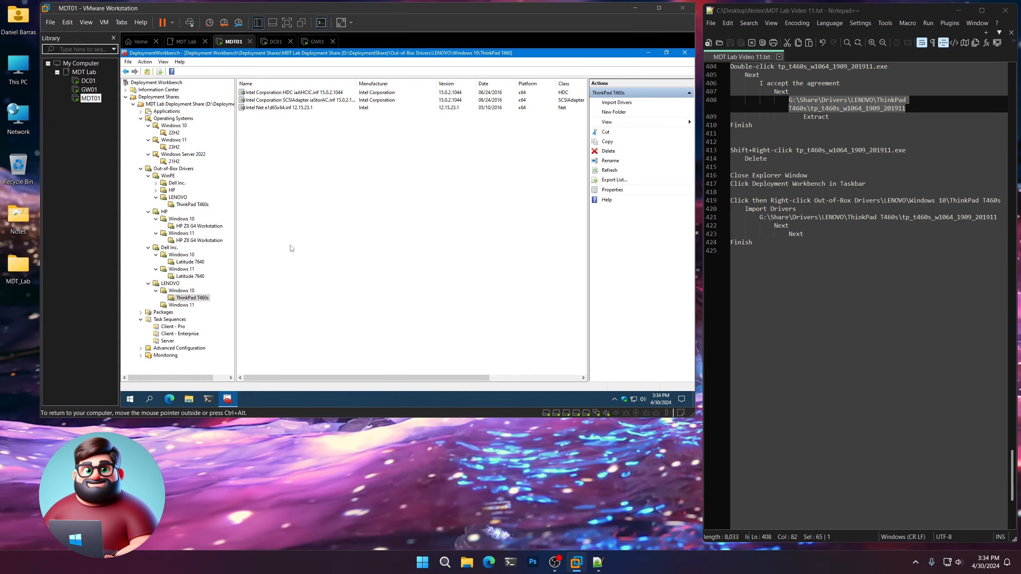
right_click(292, 248)
left_click(302, 251)
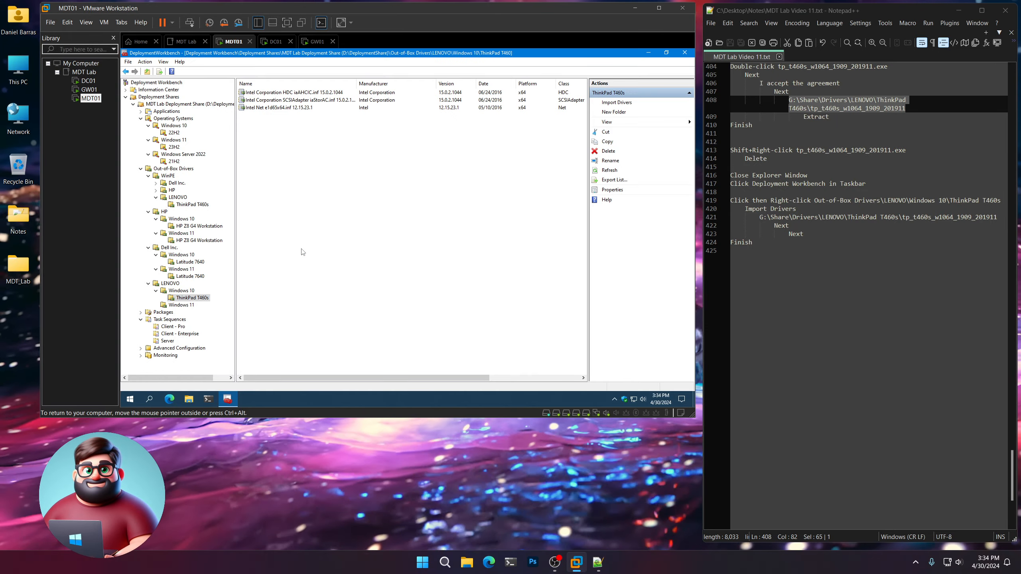
right_click(192, 298)
left_click(181, 293)
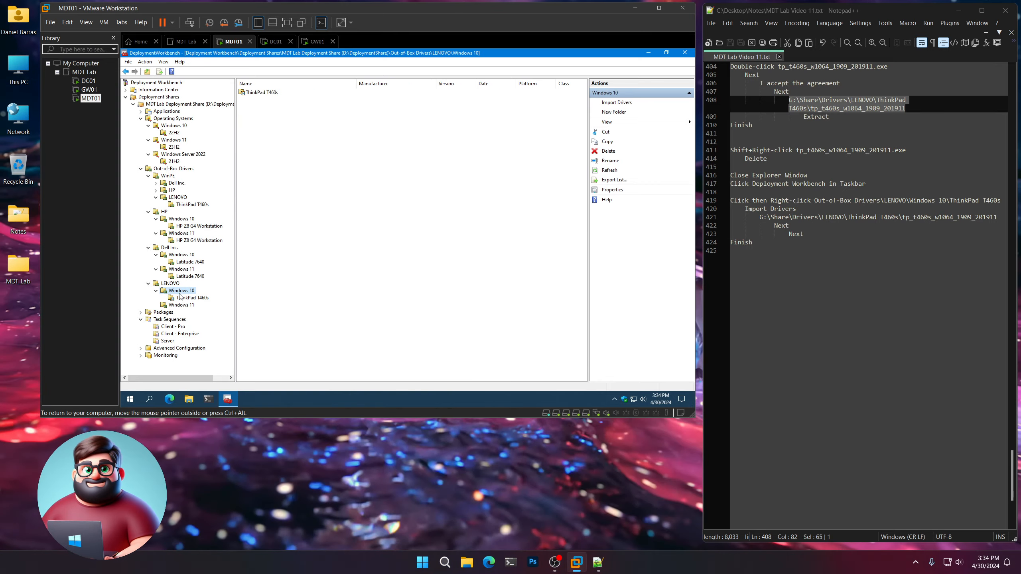
left_click(182, 299)
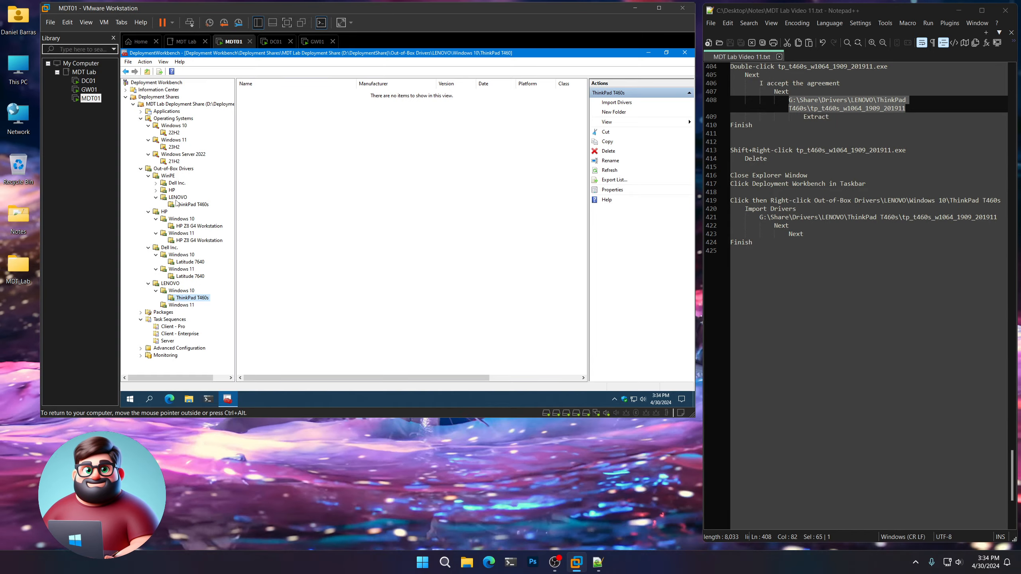
left_click(192, 204)
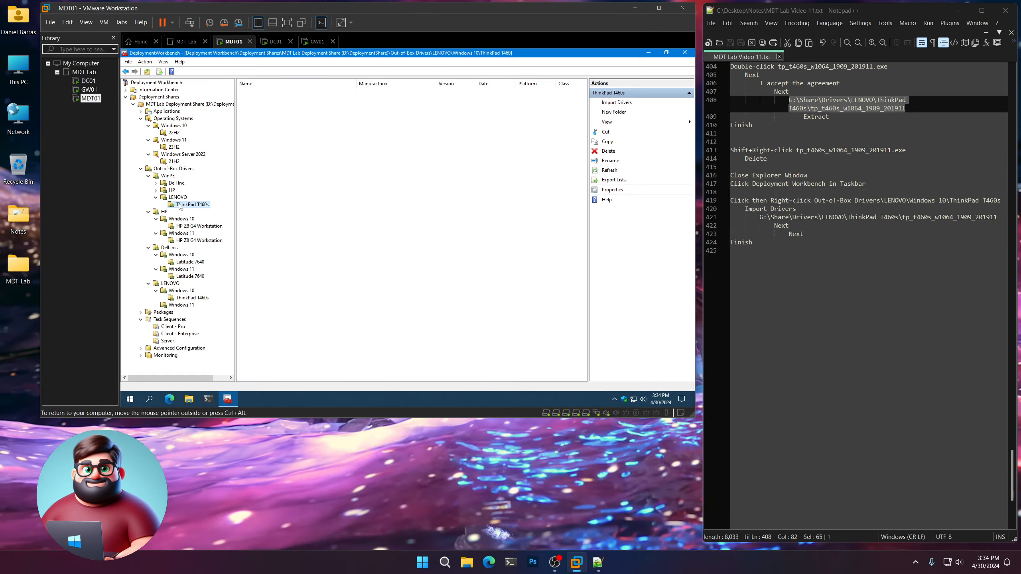
Step: Start a driver import into the Out-of-Box Drivers\LENOVO\Windows 10\ThinkPad T460s folder
left_click(192, 299)
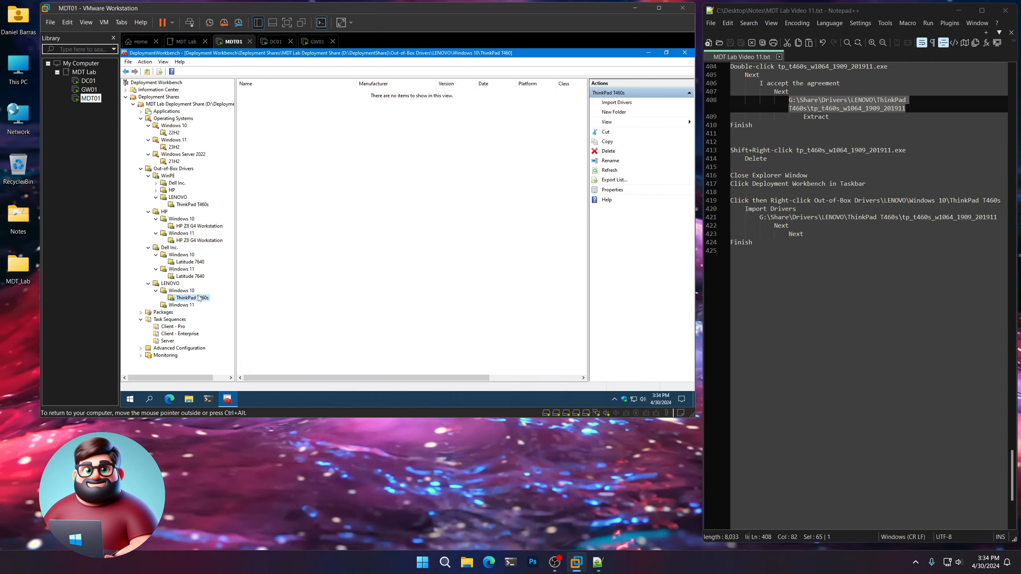
right_click(199, 298)
left_click(226, 189)
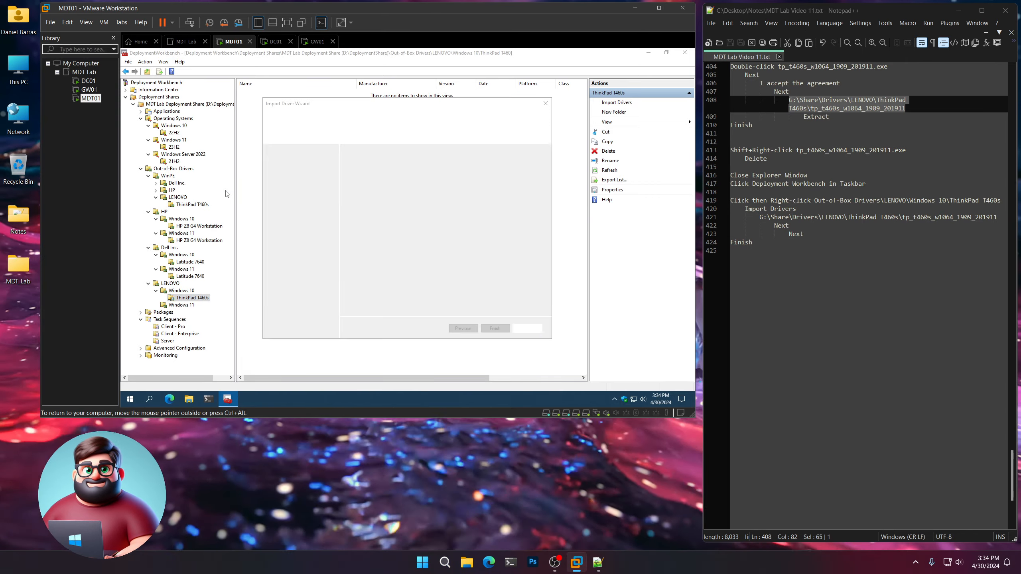
left_click(529, 178)
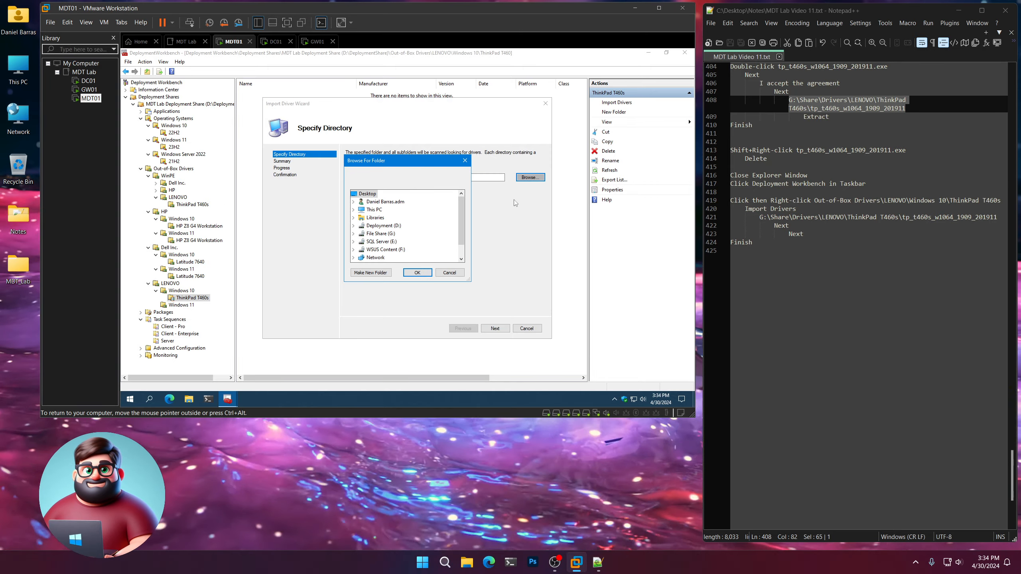
scroll(438, 233, "down", 1)
left_click(355, 218)
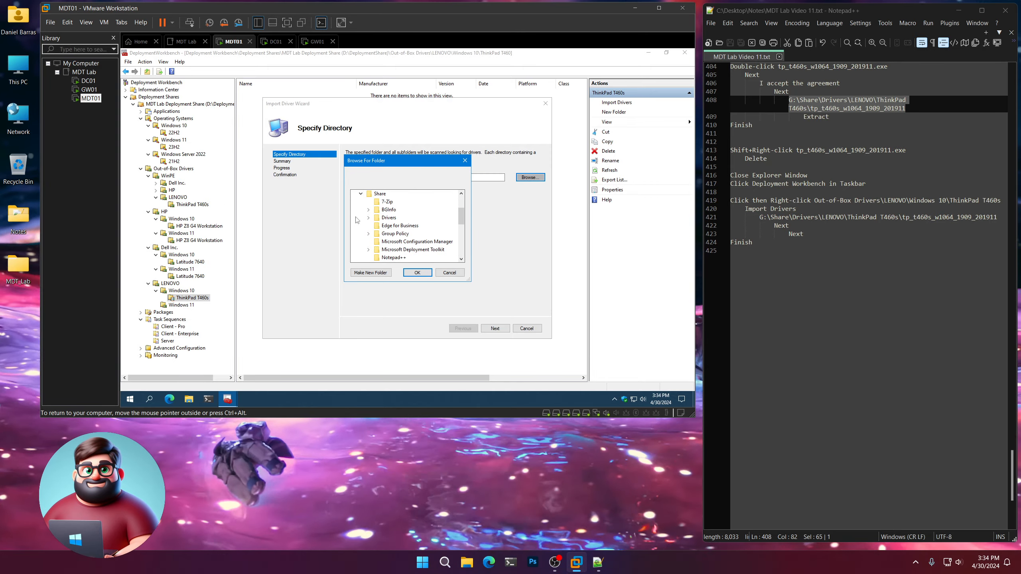
left_click(368, 218)
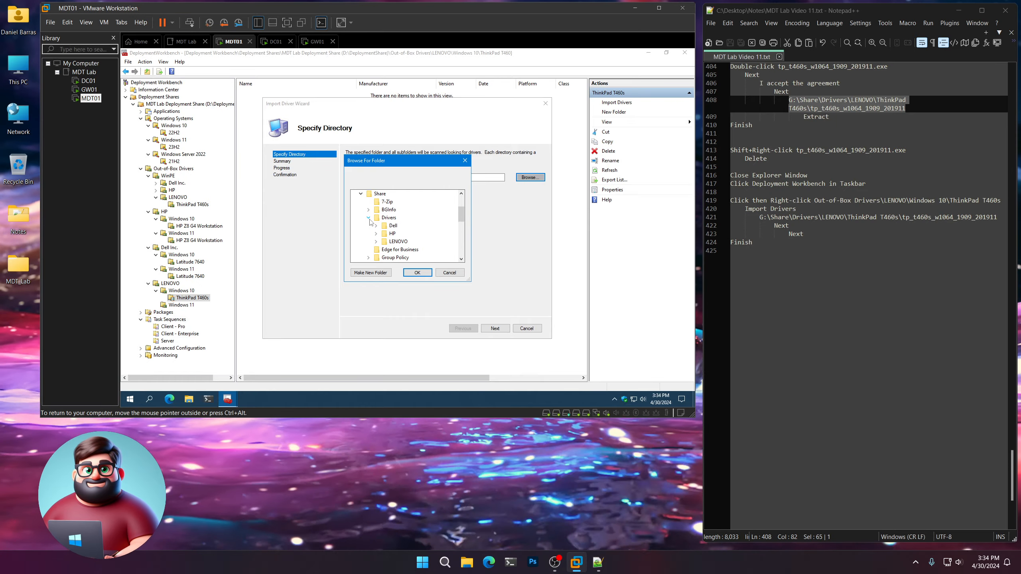
left_click(449, 273)
Step: Copy G:\Share\Drivers\LENOVO\ThinkPad T460s\tp_t460s_w1064_1909_201911 from the notes and enter it as the driver source directory
left_click_drag(759, 217, 999, 218)
right_click(925, 220)
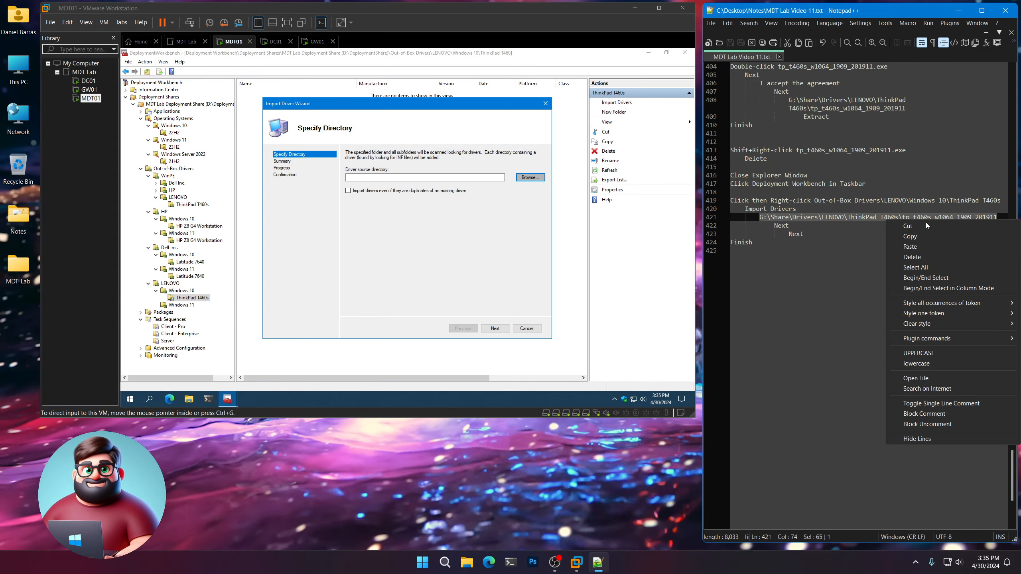
left_click(926, 235)
left_click(442, 177)
key("ctrl+v")
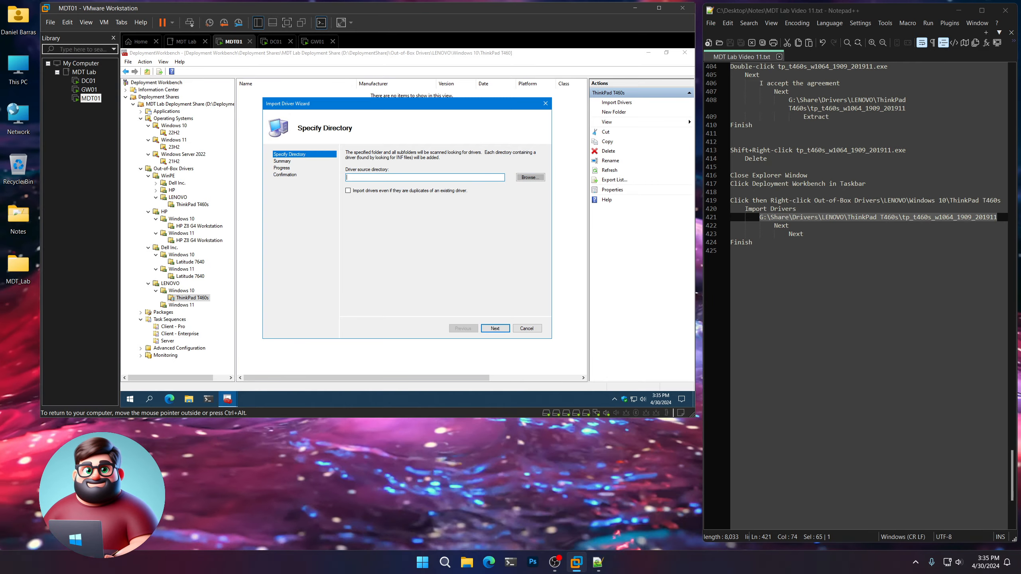
Step: Run the driver import into Out-of-Box Drivers\LENOVO\Windows 10\ThinkPad T460s and finish the wizard once processing completes
left_click(498, 329)
left_click(498, 328)
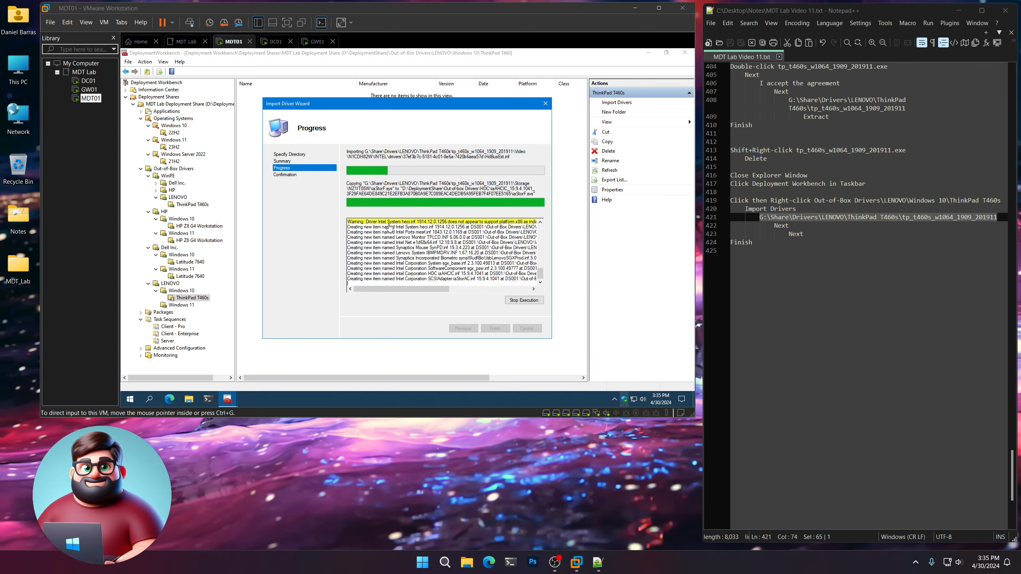
left_click(414, 290)
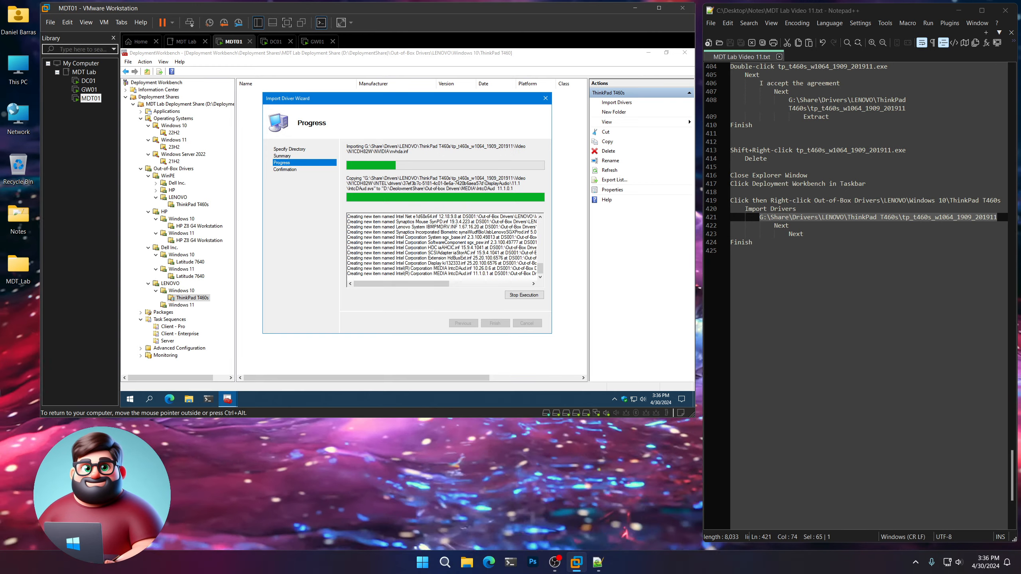
left_click_drag(760, 240, 730, 242)
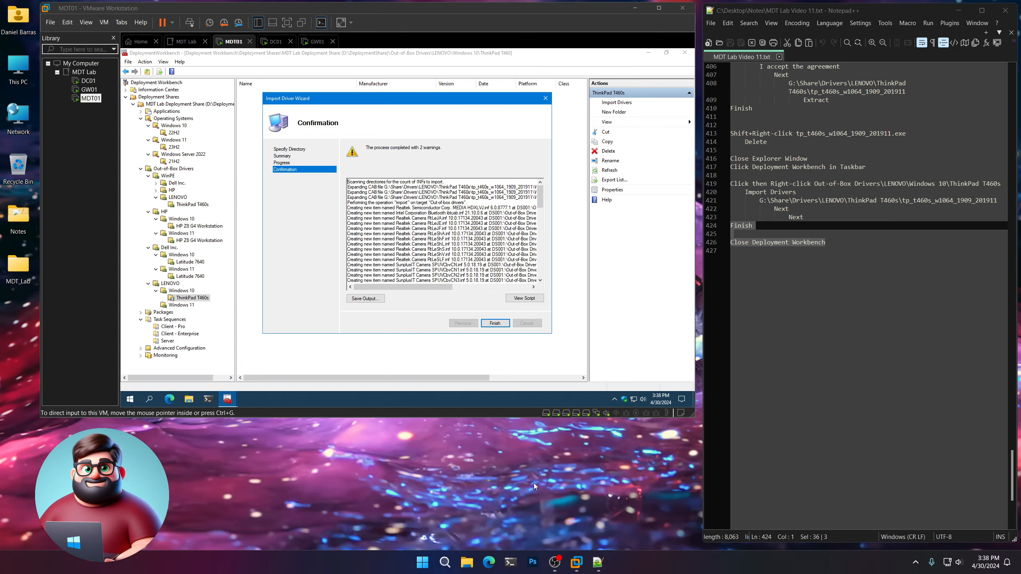
left_click(426, 321)
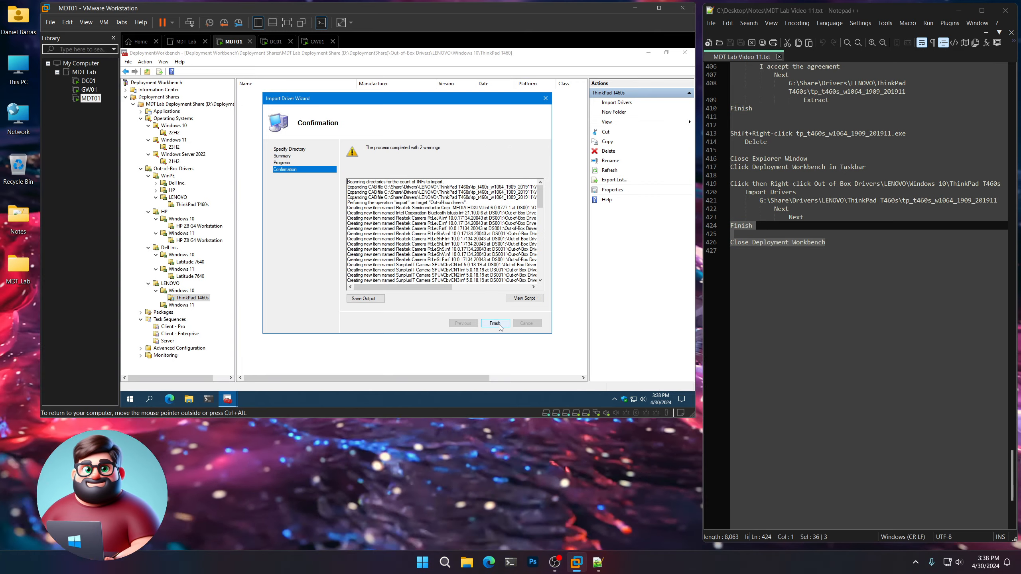
left_click(496, 322)
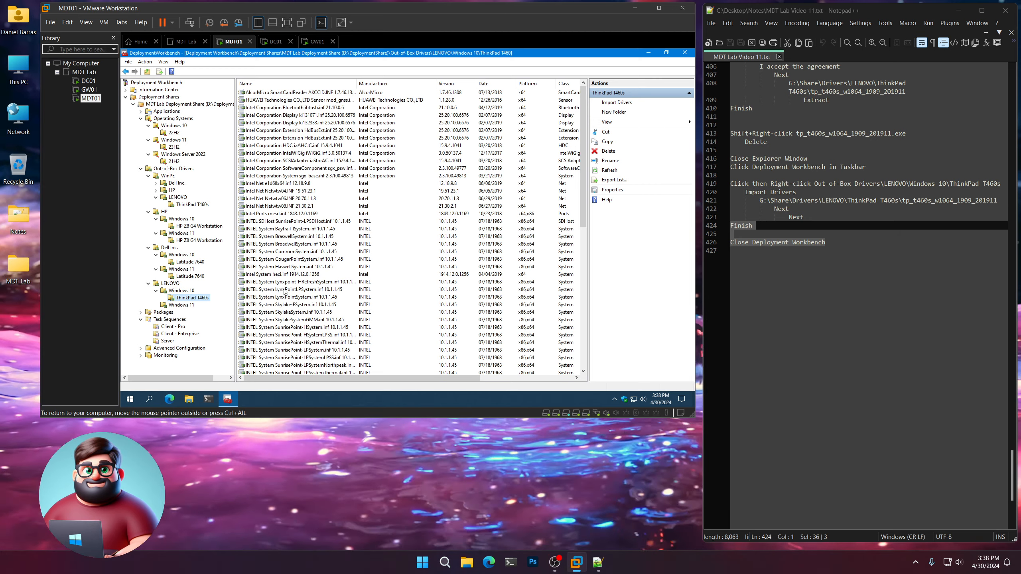
Step: Collapse the Operating Systems and Out-of-Box Drivers folders of the deployment share and close Deployment Workbench
left_click(141, 118)
left_click(141, 125)
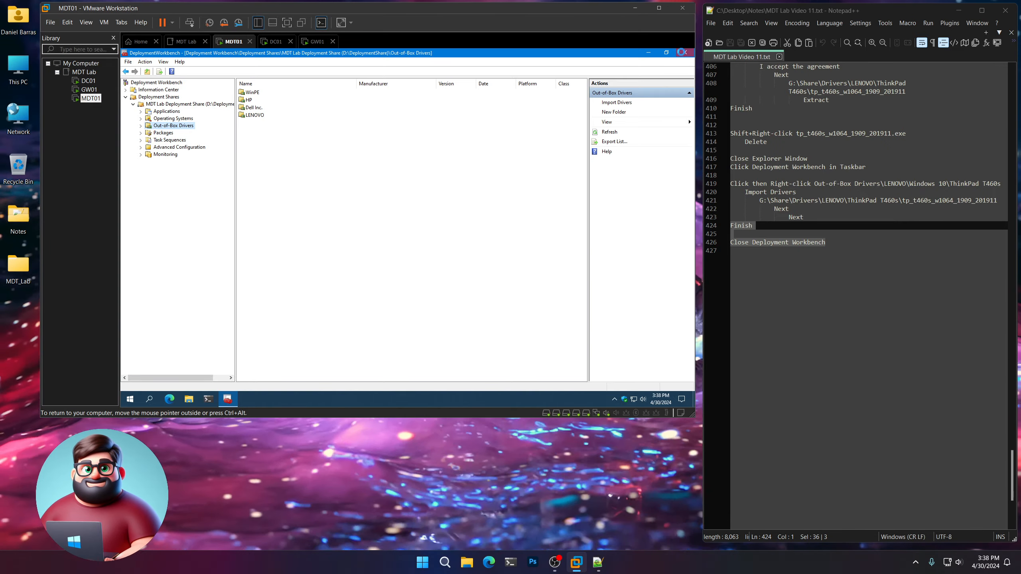
left_click(683, 53)
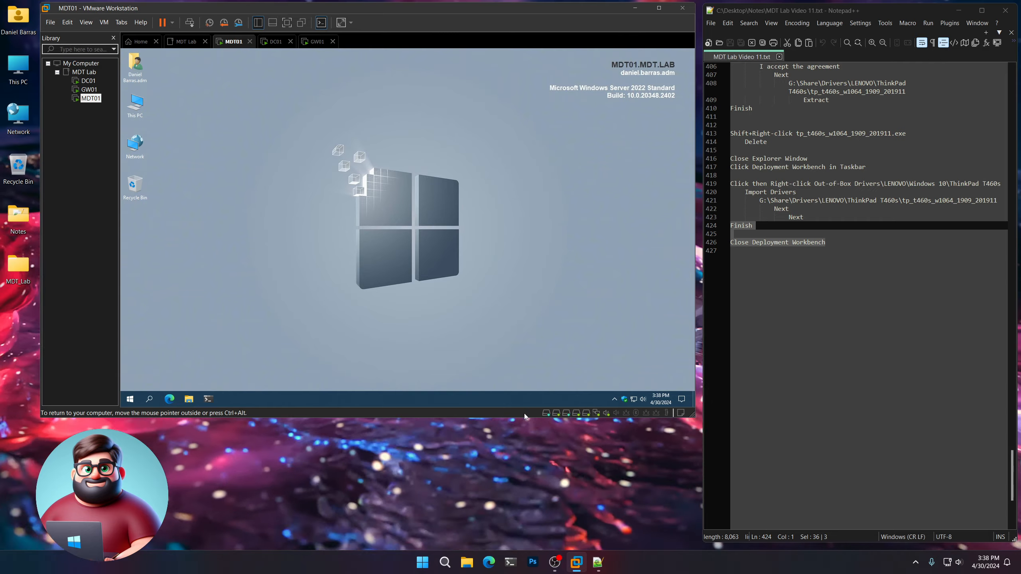